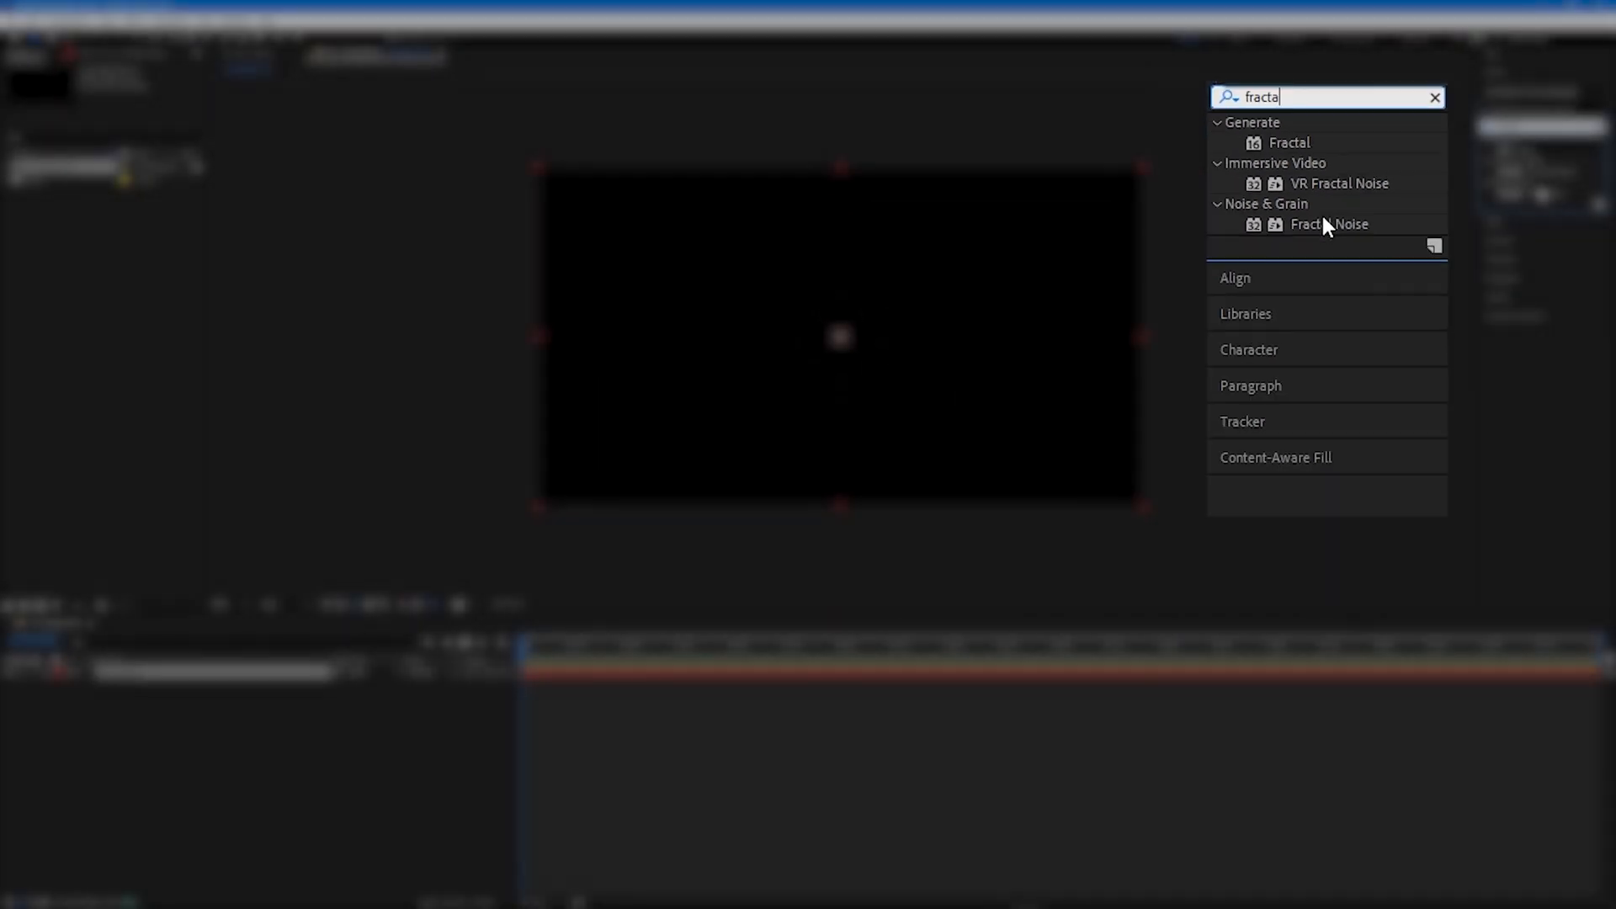
# Apply Fractal Noise to the fractal-noise layer, with Fractal Type set to Dynamic and Noise Type to Spline
pyautogui.moveTo(1541, 198); pyautogui.dragTo(184, 678)
pyautogui.click(125, 91)
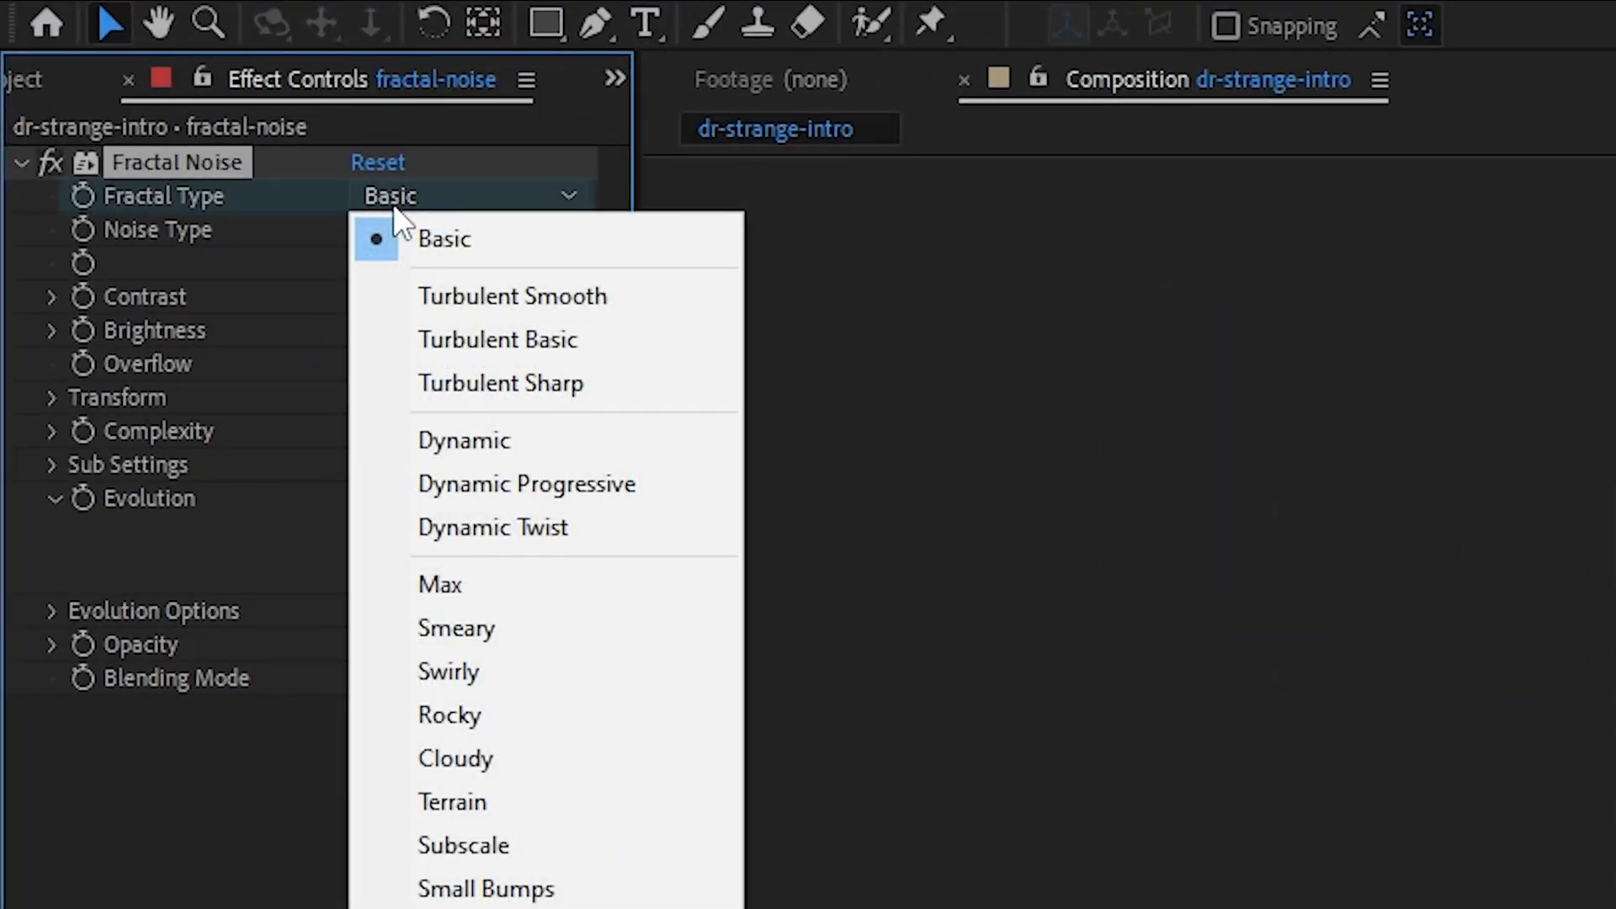
pyautogui.click(443, 441)
pyautogui.click(444, 236)
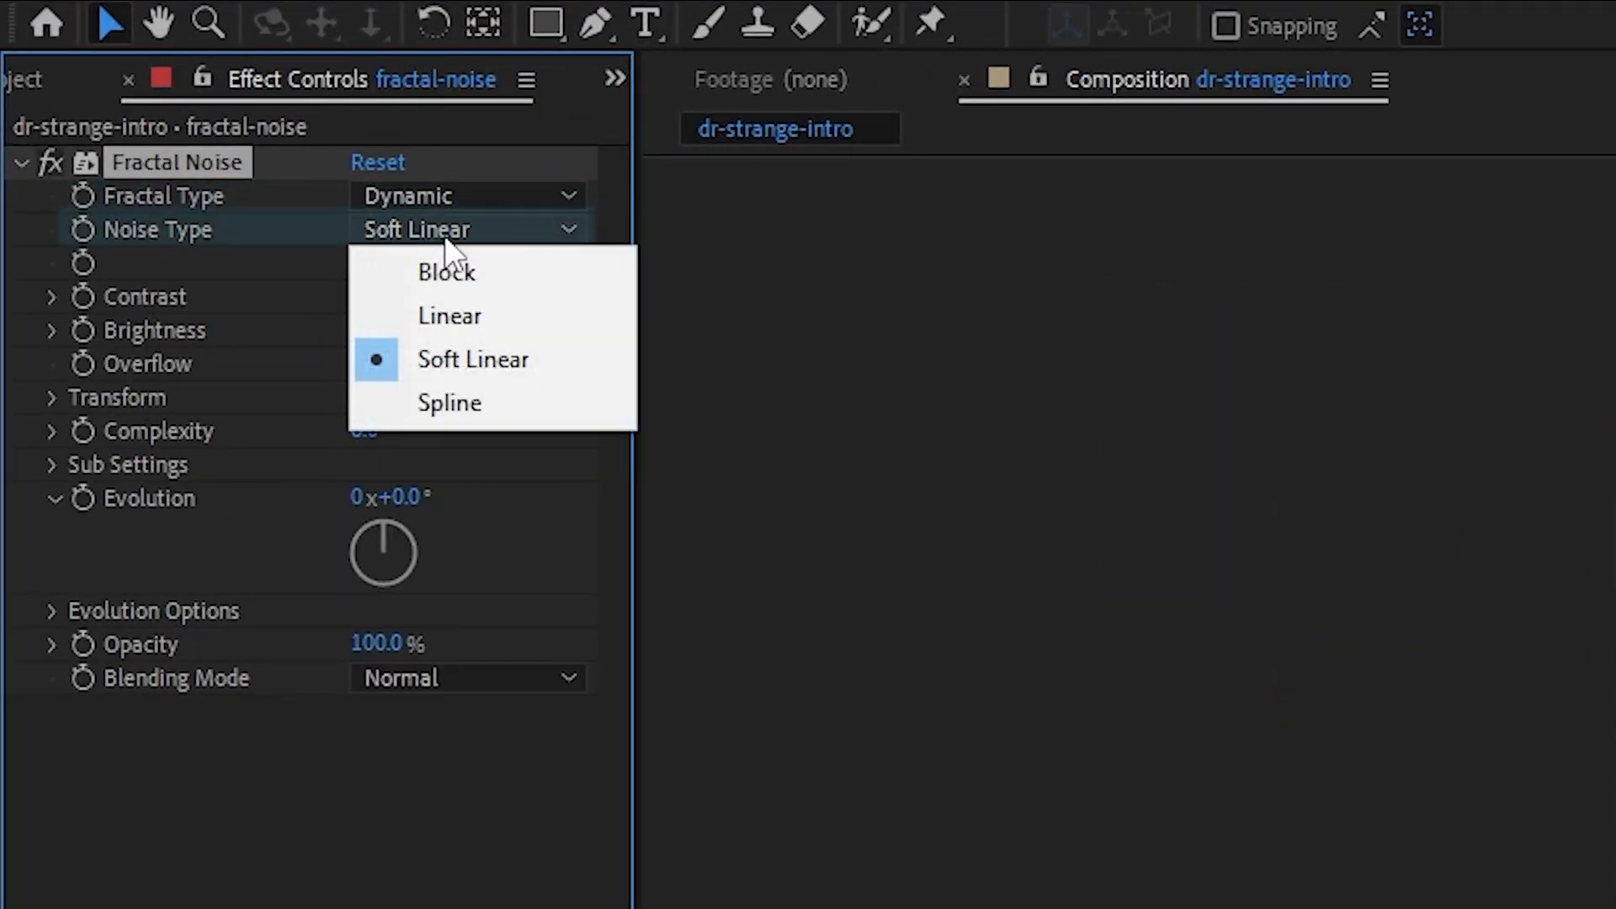
pyautogui.click(455, 402)
# Invert the fractal noise and set its Contrast to 365 and Brightness to -30
pyautogui.click(360, 266)
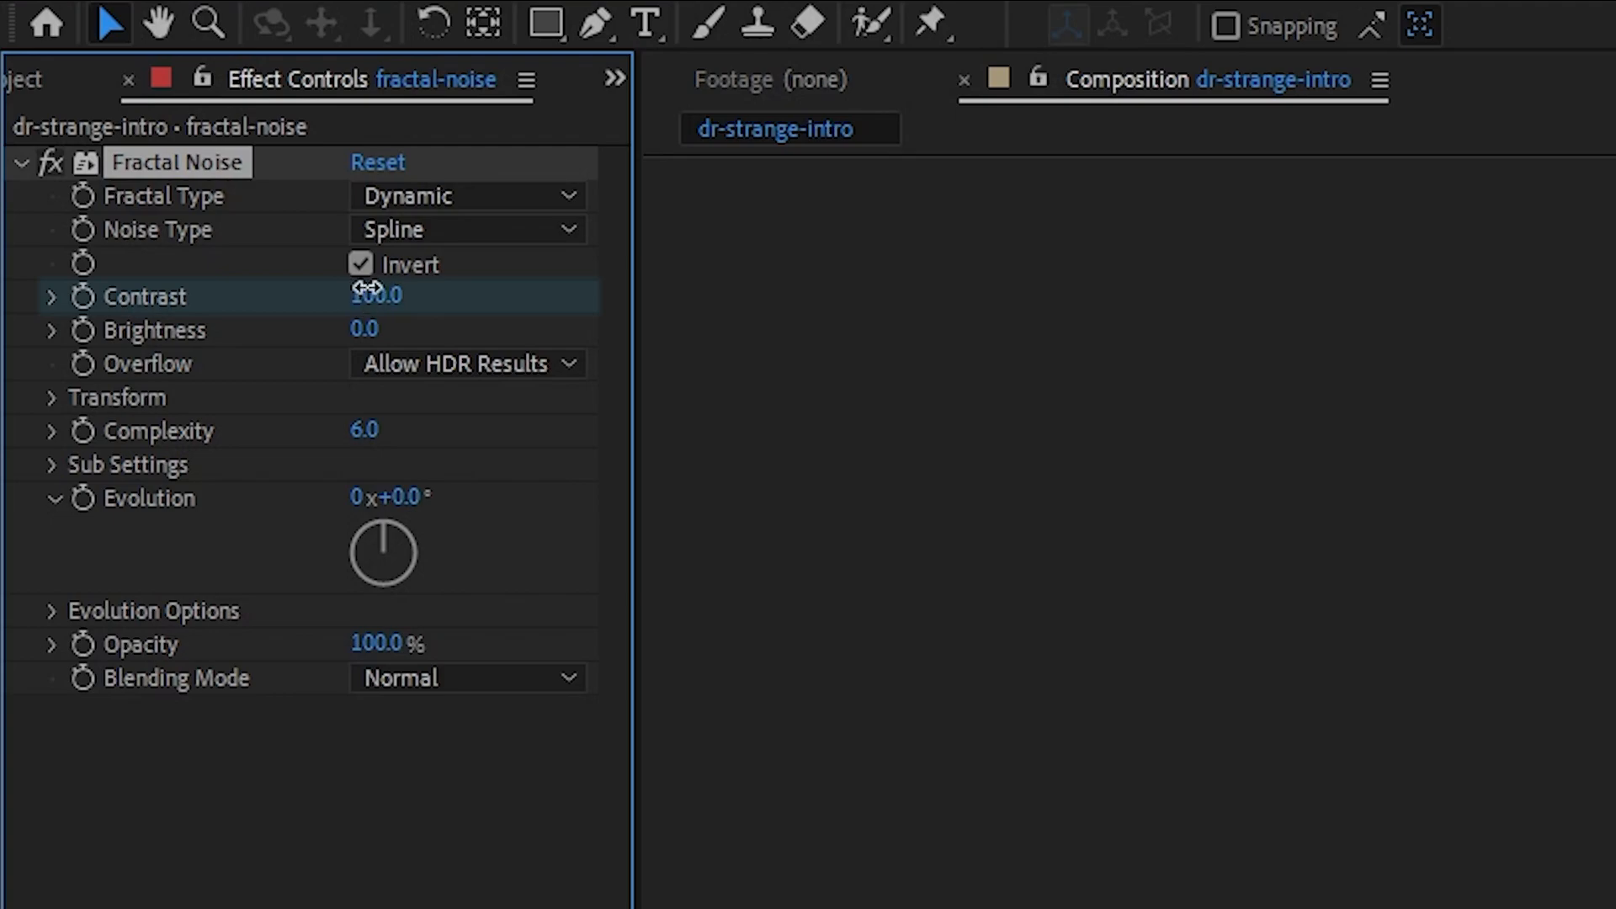
pyautogui.click(367, 290)
pyautogui.press('Tab')
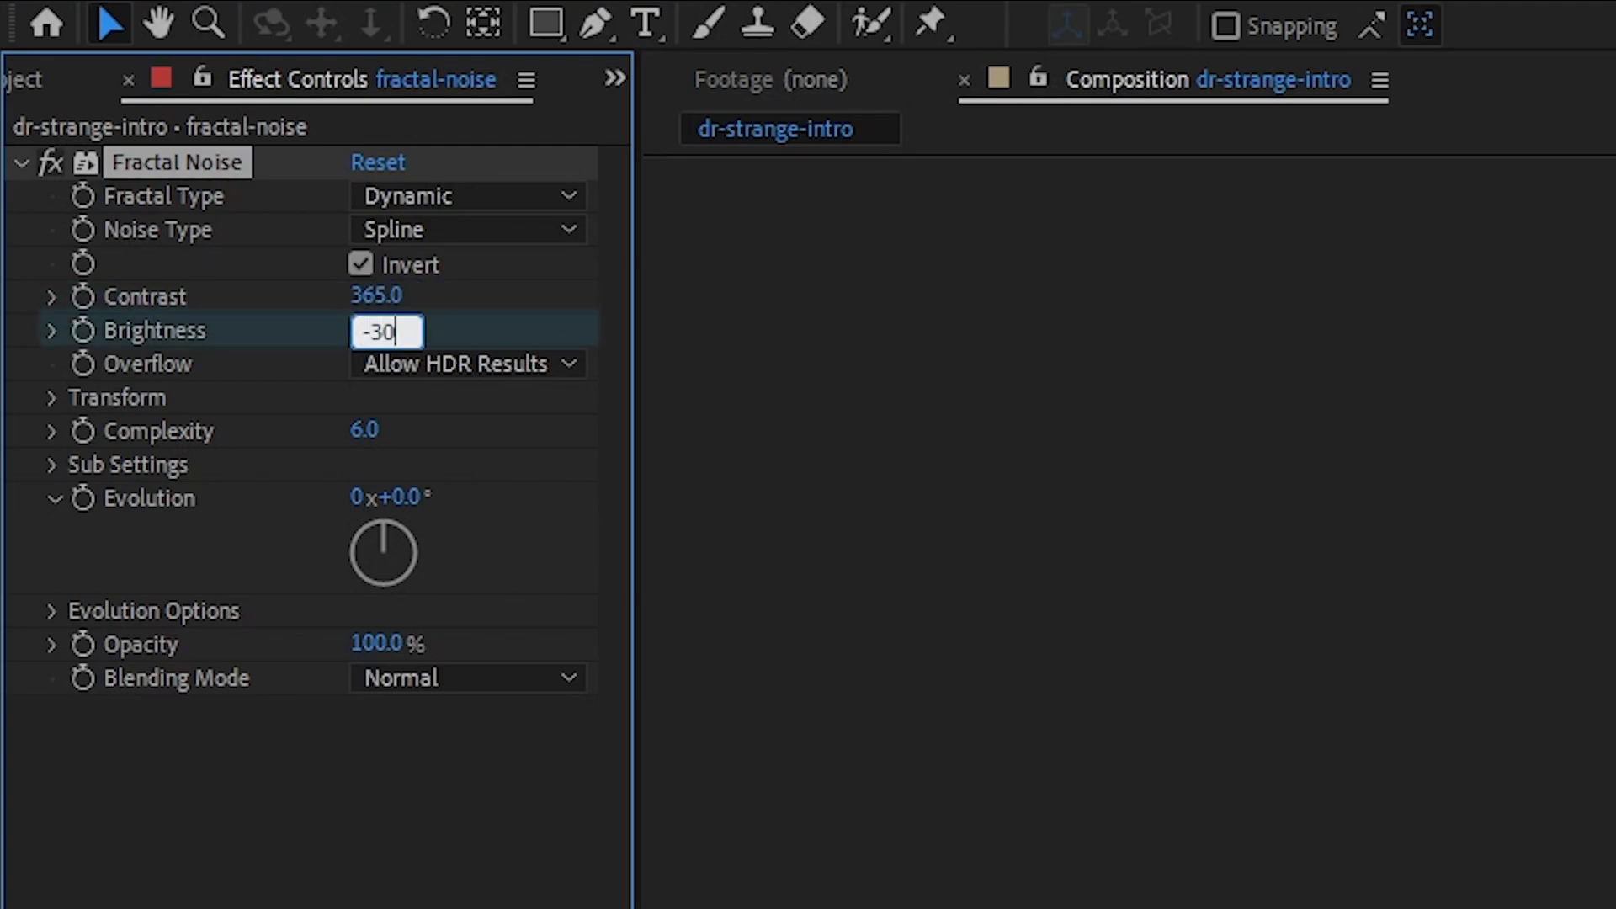
# Disable Uniform Scaling in the fractal noise's transform settings and set Scale Height to 150
pyautogui.click(54, 398)
pyautogui.click(360, 465)
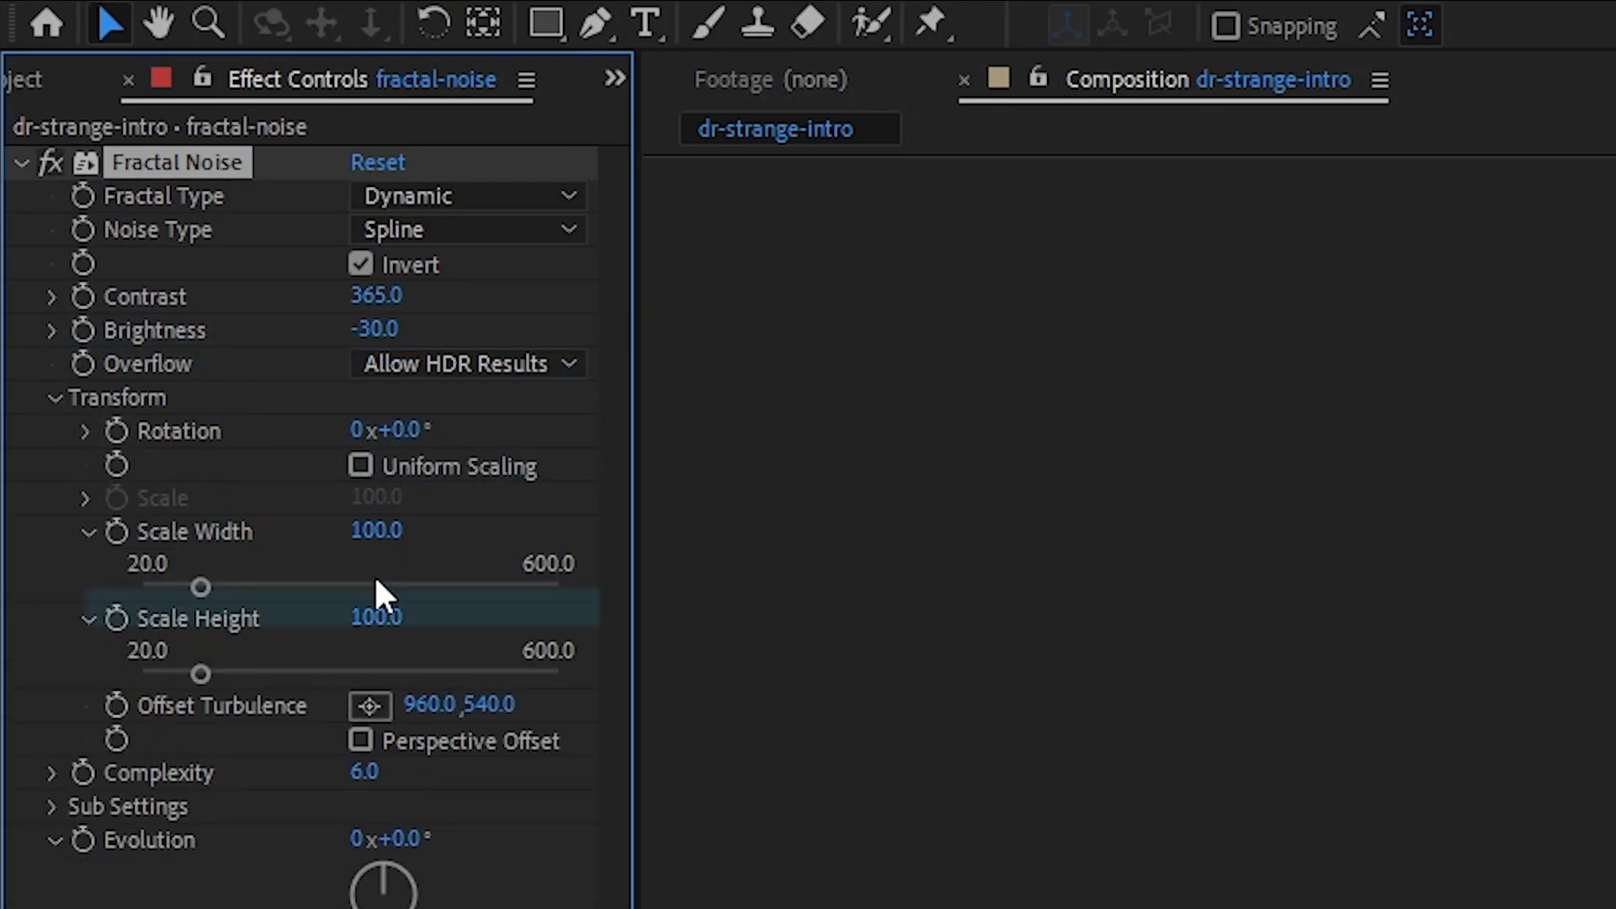
pyautogui.click(377, 616)
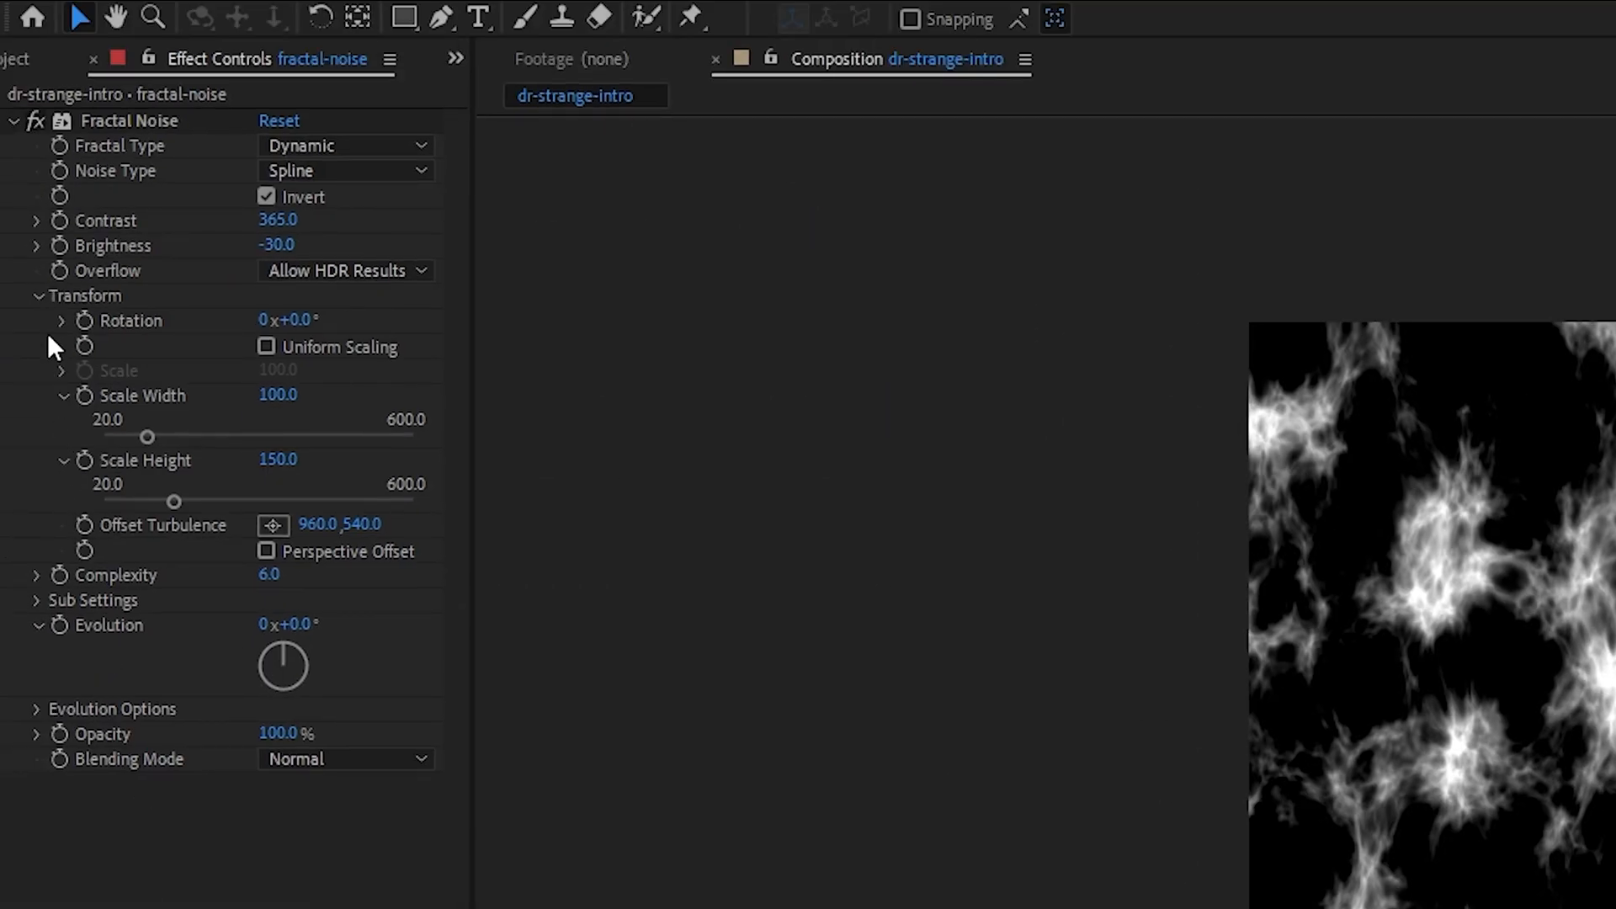
# Animate Offset Turbulence with a keyframe at the composition's start and one at its end with the vertical value at 3200
pyautogui.click(84, 526)
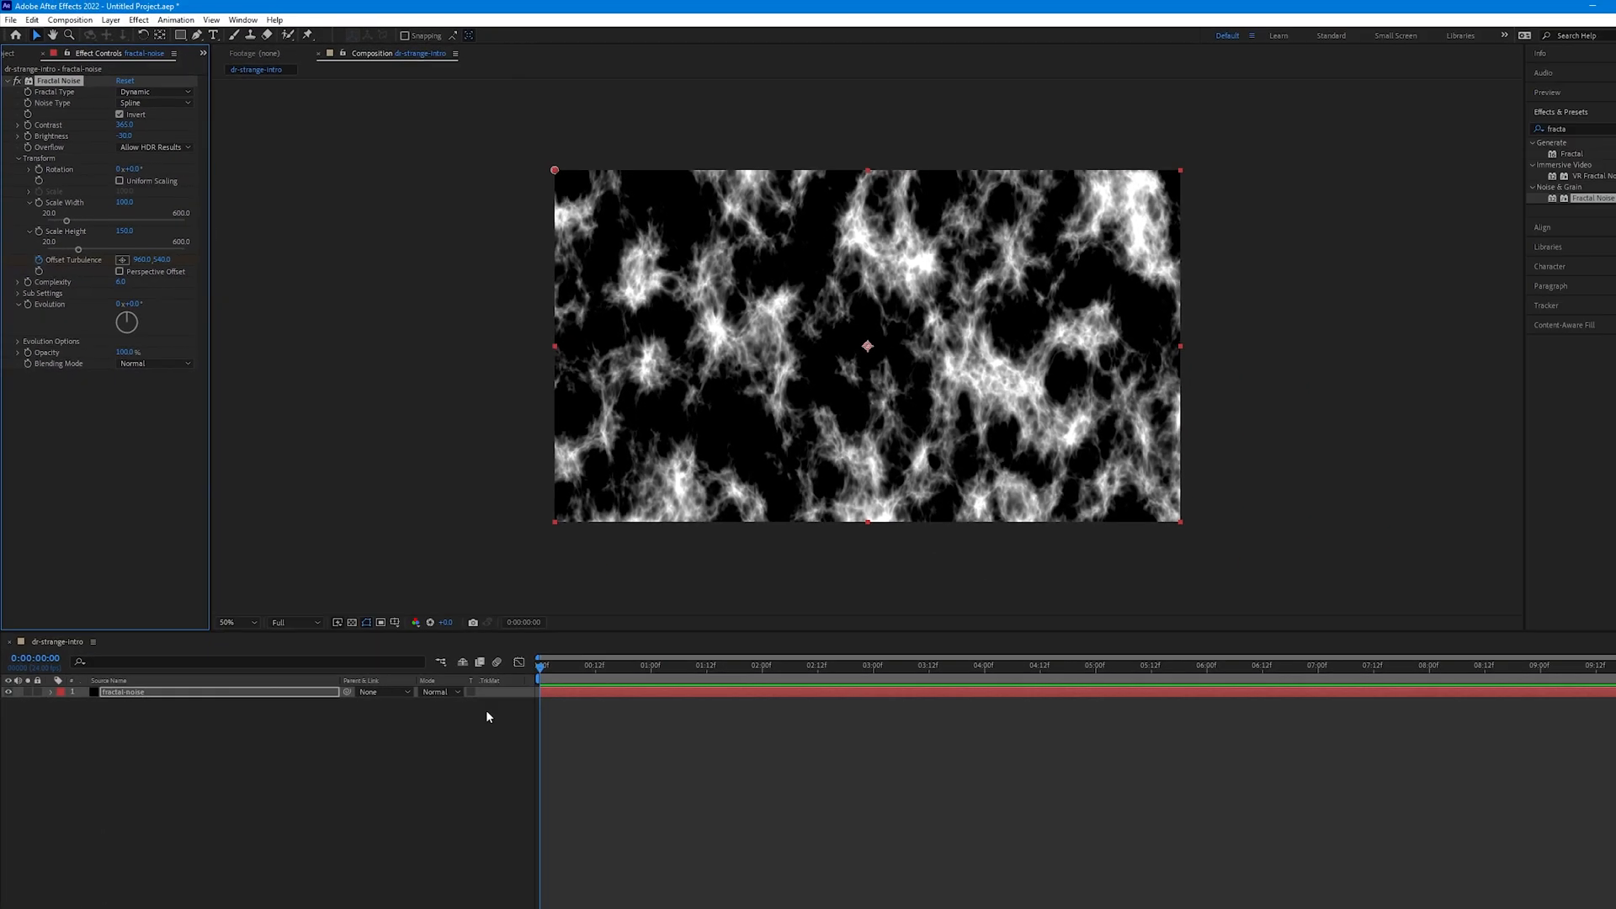
pyautogui.press('End')
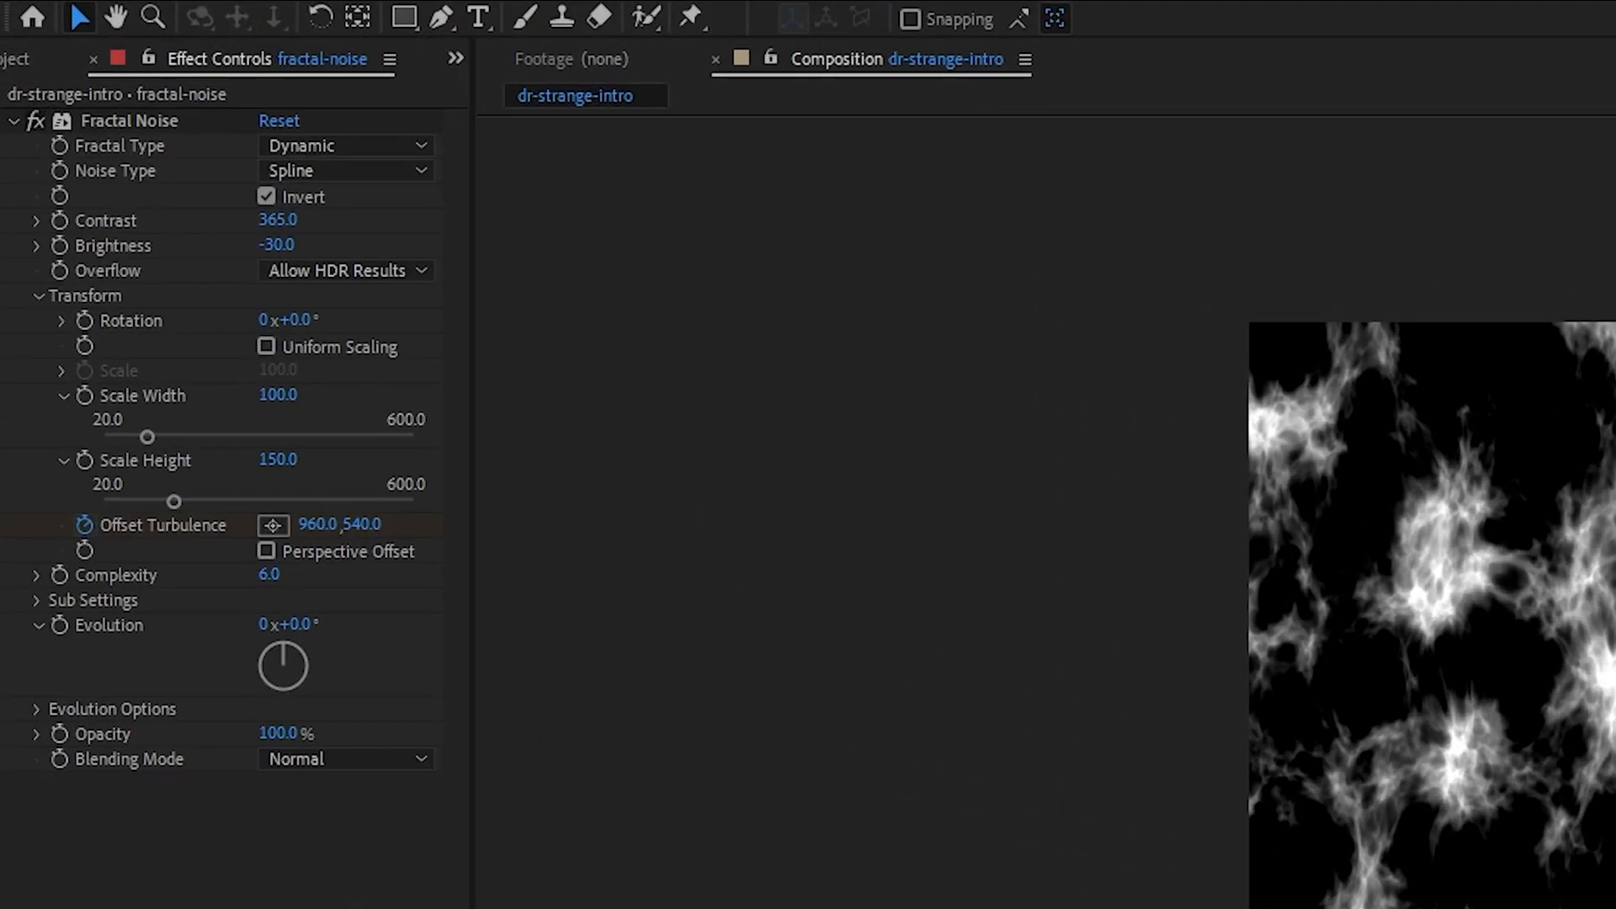
pyautogui.click(371, 524)
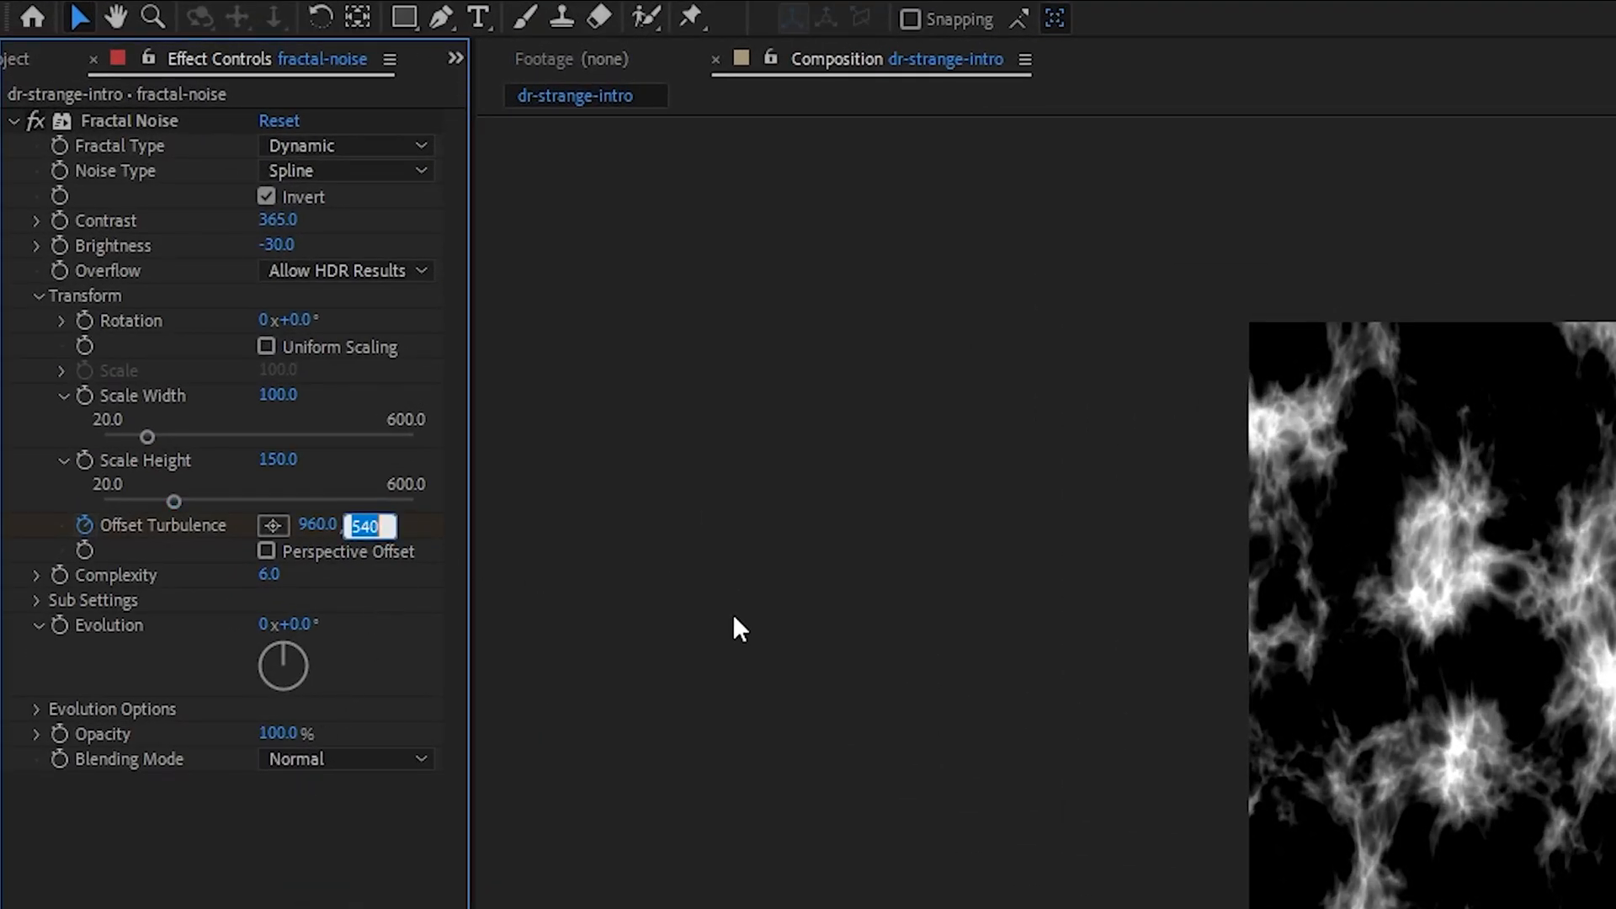
pyautogui.press('Return')
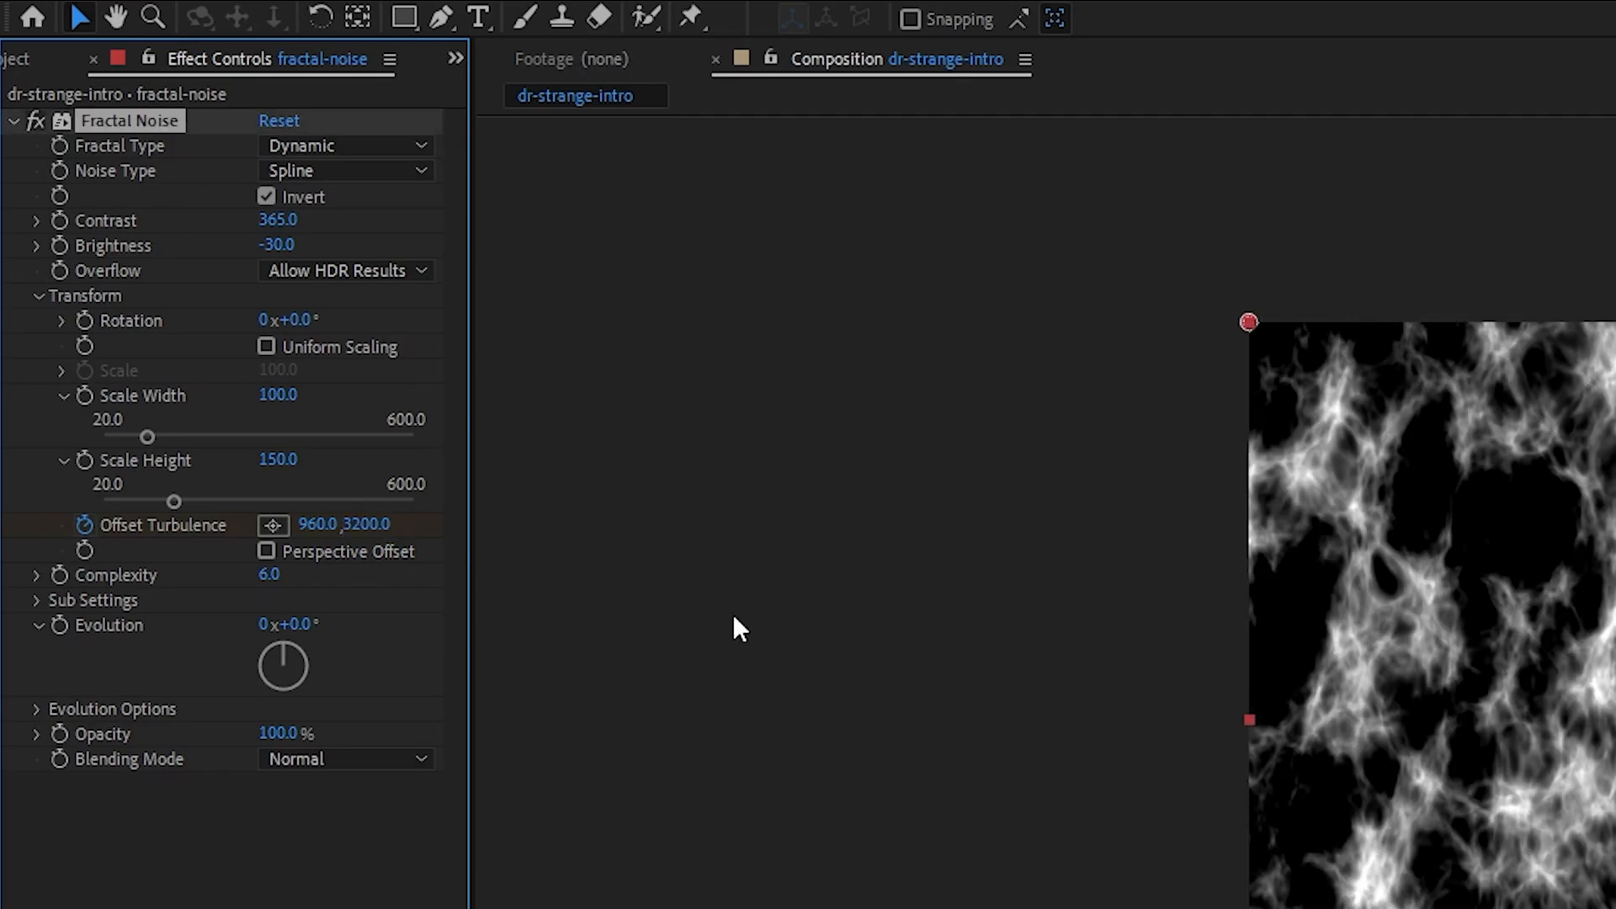
# Drive the fractal noise's Evolution with the expression time*1
pyautogui.keyDown('alt'); pyautogui.click(59, 625); pyautogui.keyUp('alt')
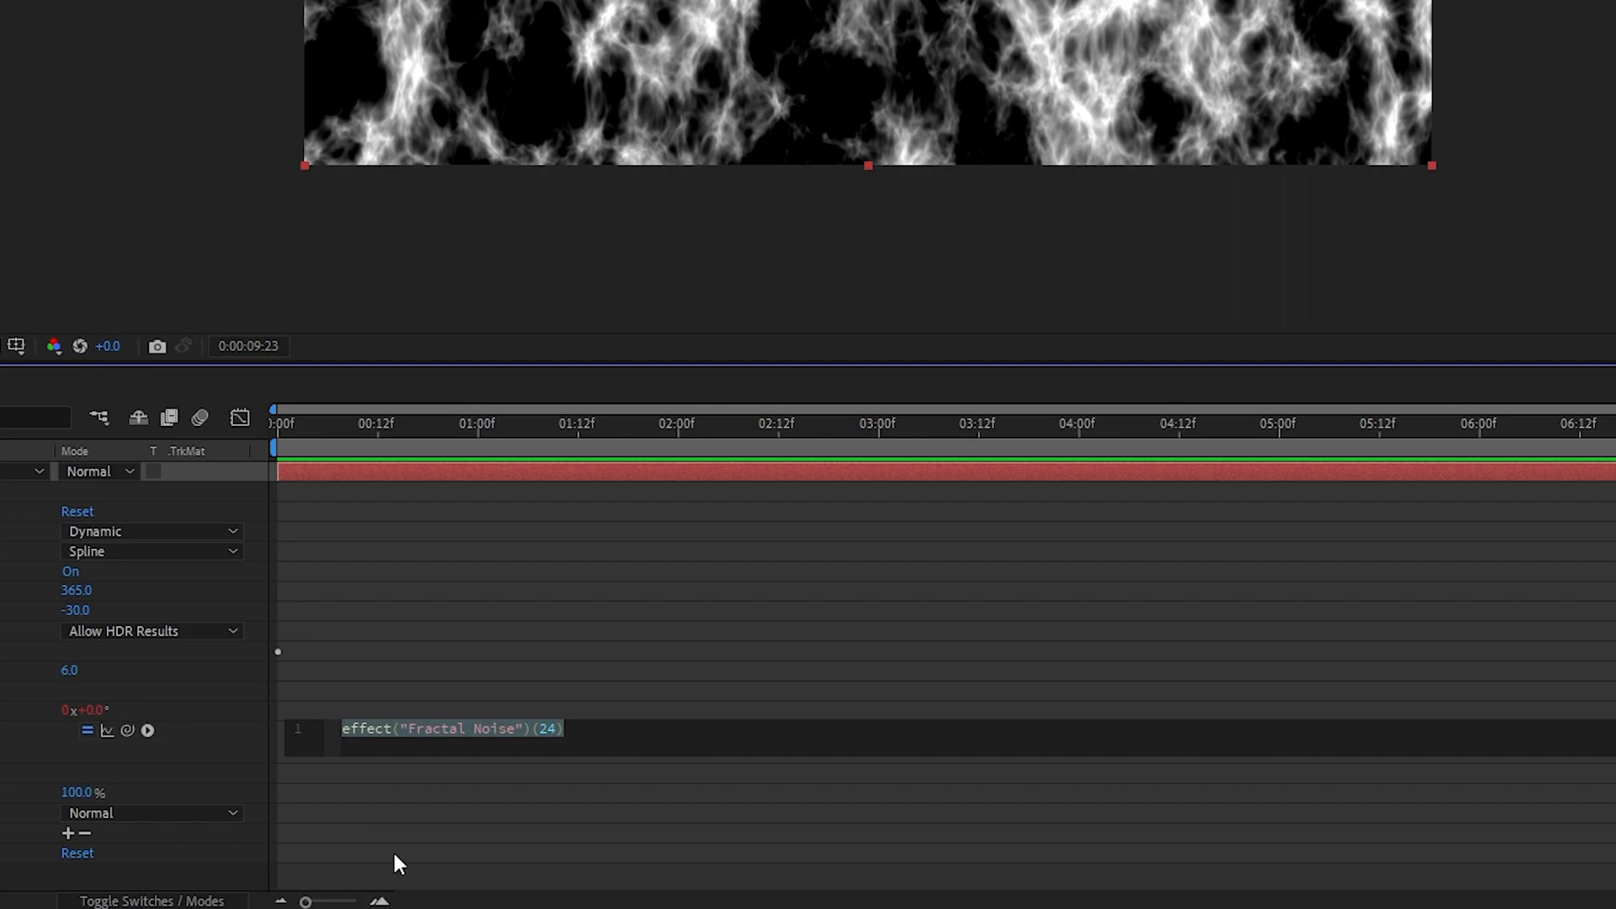
pyautogui.click(455, 732)
pyautogui.hotkey('ctrl', 'a')
pyautogui.write('time*1')
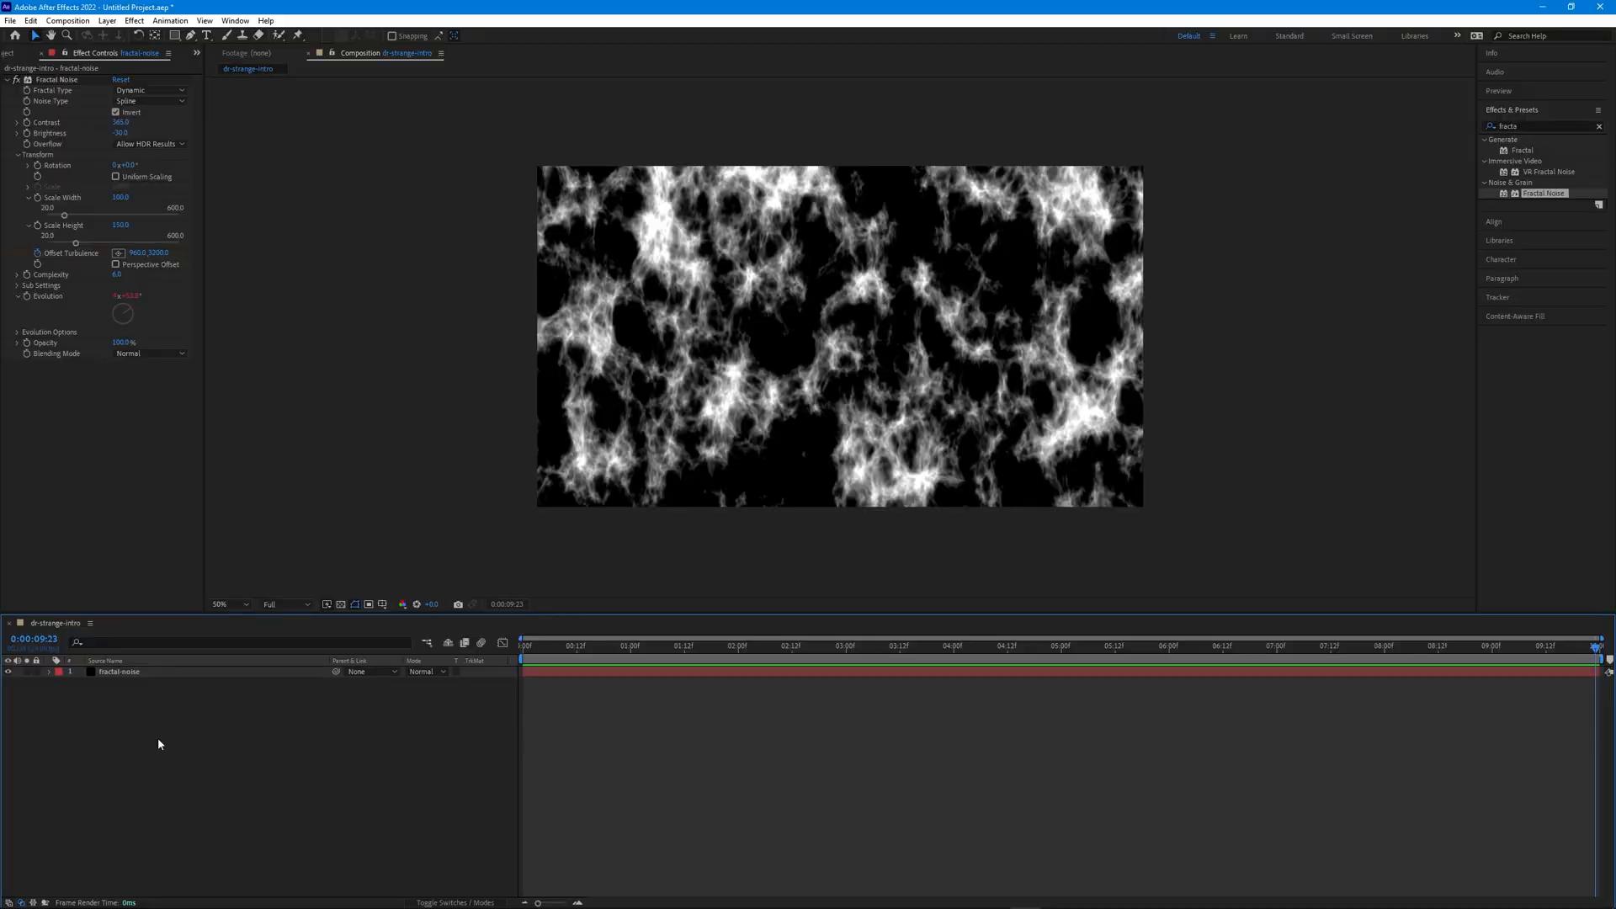
# Create a black solid named gradient and apply the Gradient Ramp effect to it
pyautogui.hotkey('ctrl', 'y')
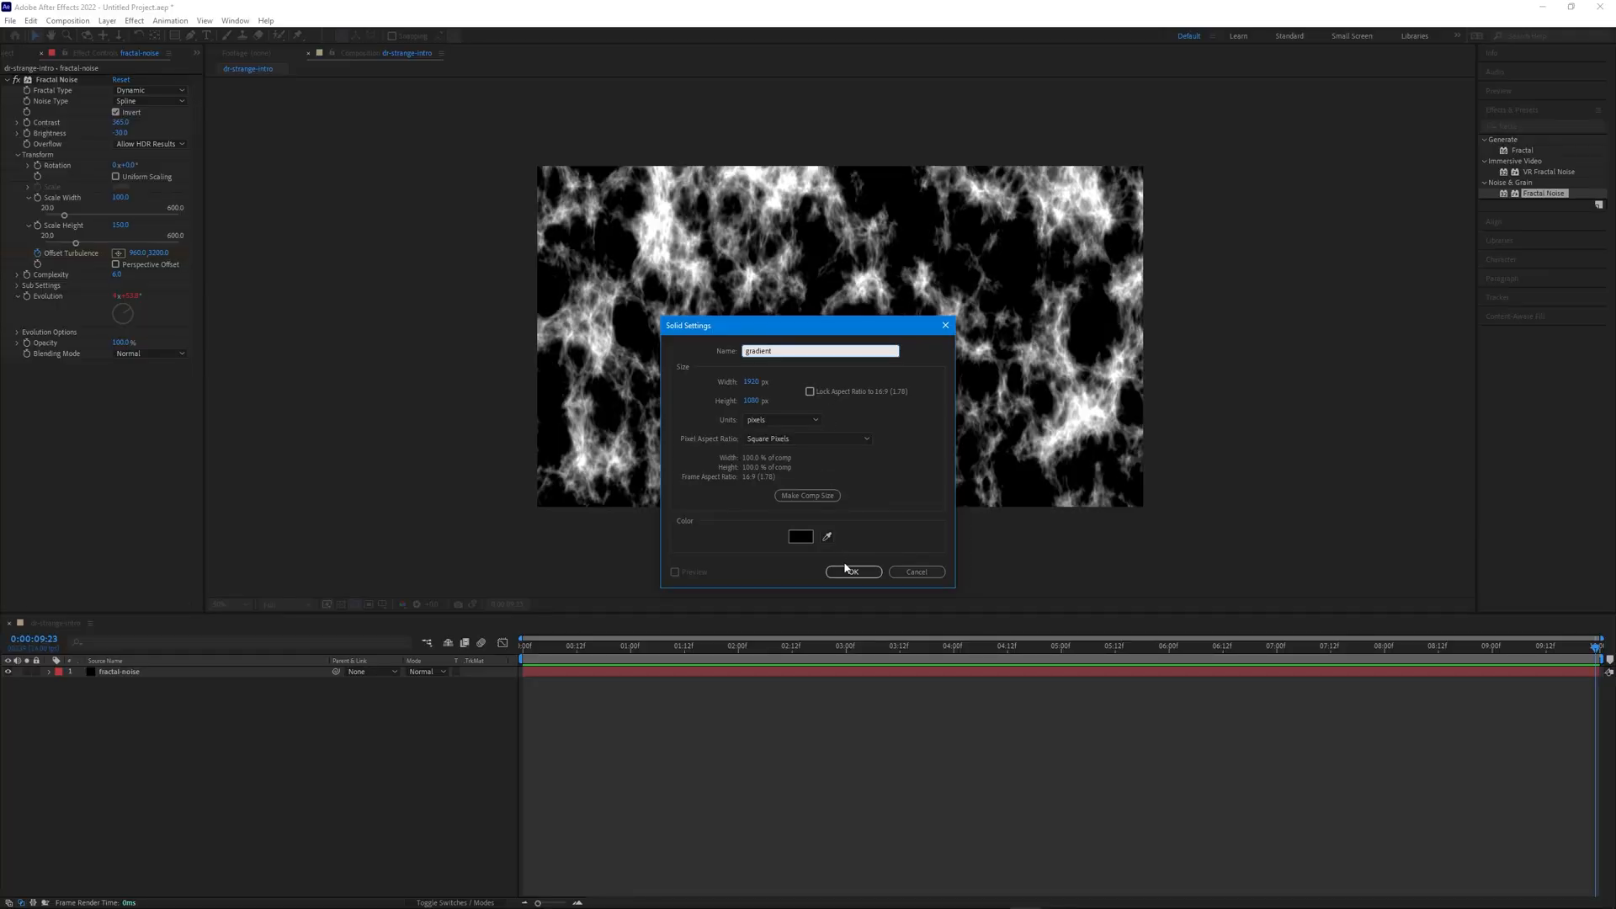
pyautogui.click(849, 570)
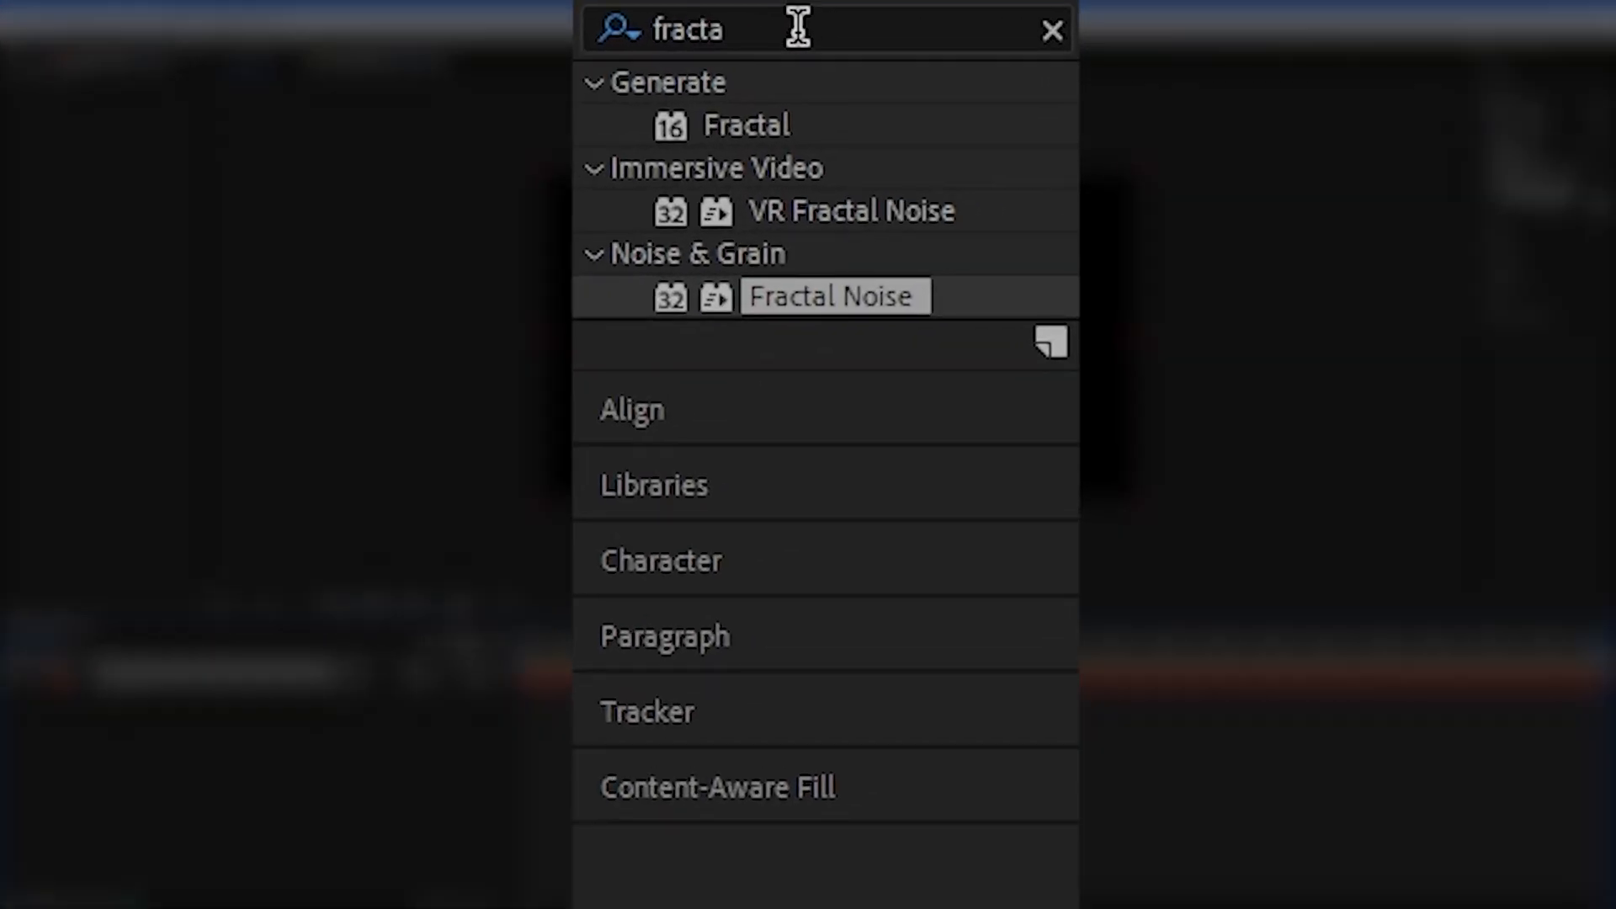
pyautogui.click(798, 28)
pyautogui.write('gradi')
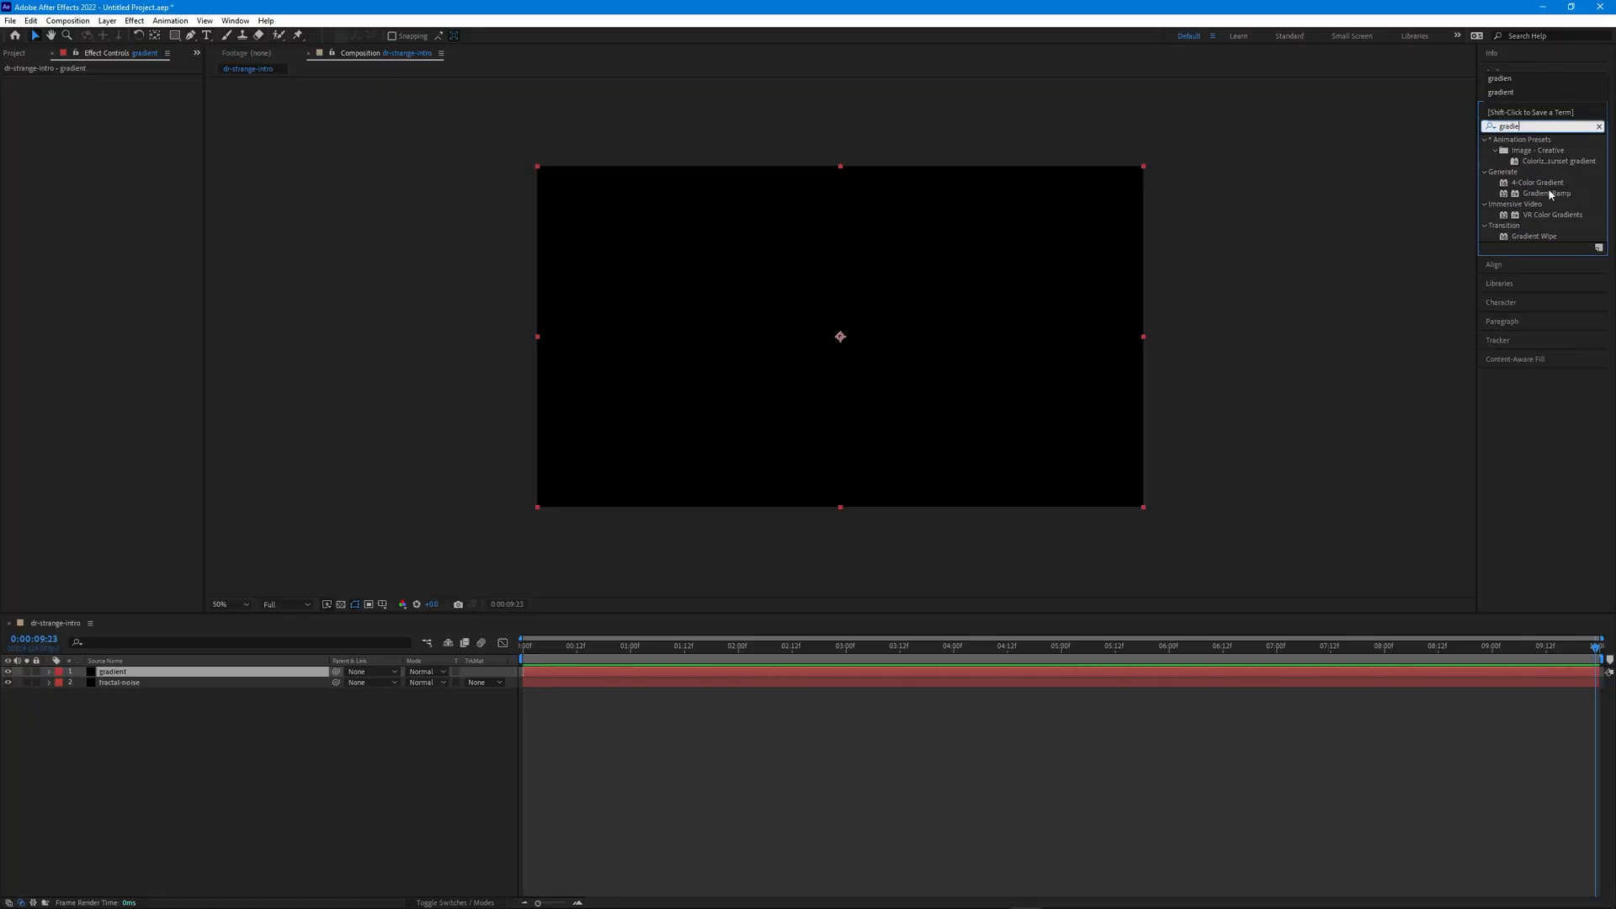
pyautogui.moveTo(843, 296); pyautogui.dragTo(1290, 274)
pyautogui.moveTo(177, 675); pyautogui.dragTo(172, 673)
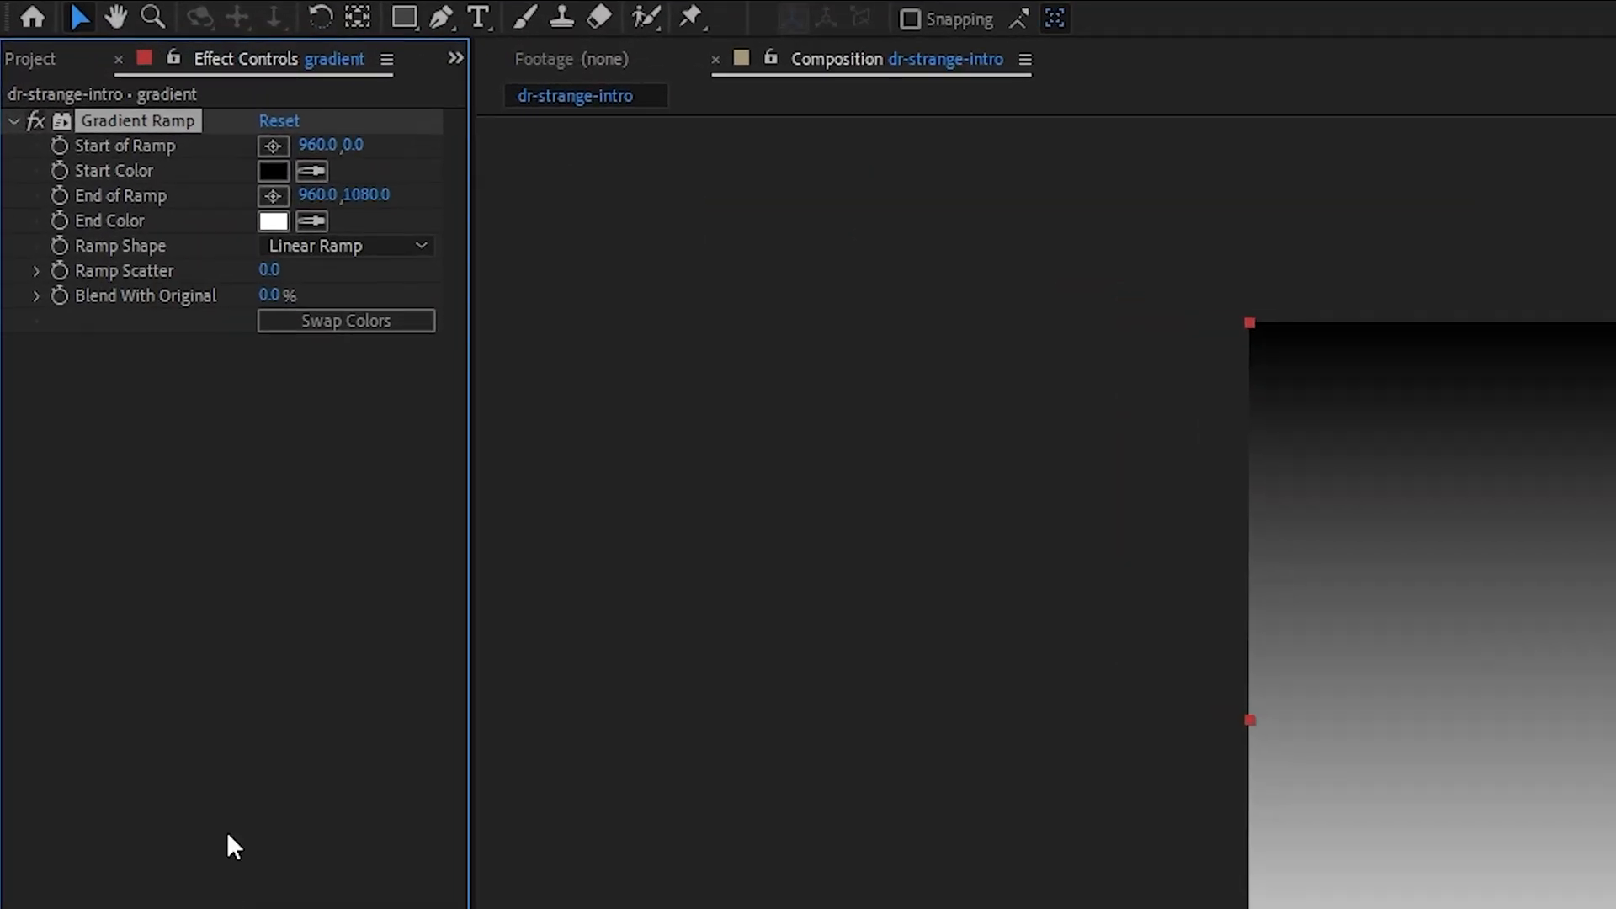
# Swap the gradient ramp's start and end colors and set the gradient layer's blending mode to Linear Burn
pyautogui.click(136, 169)
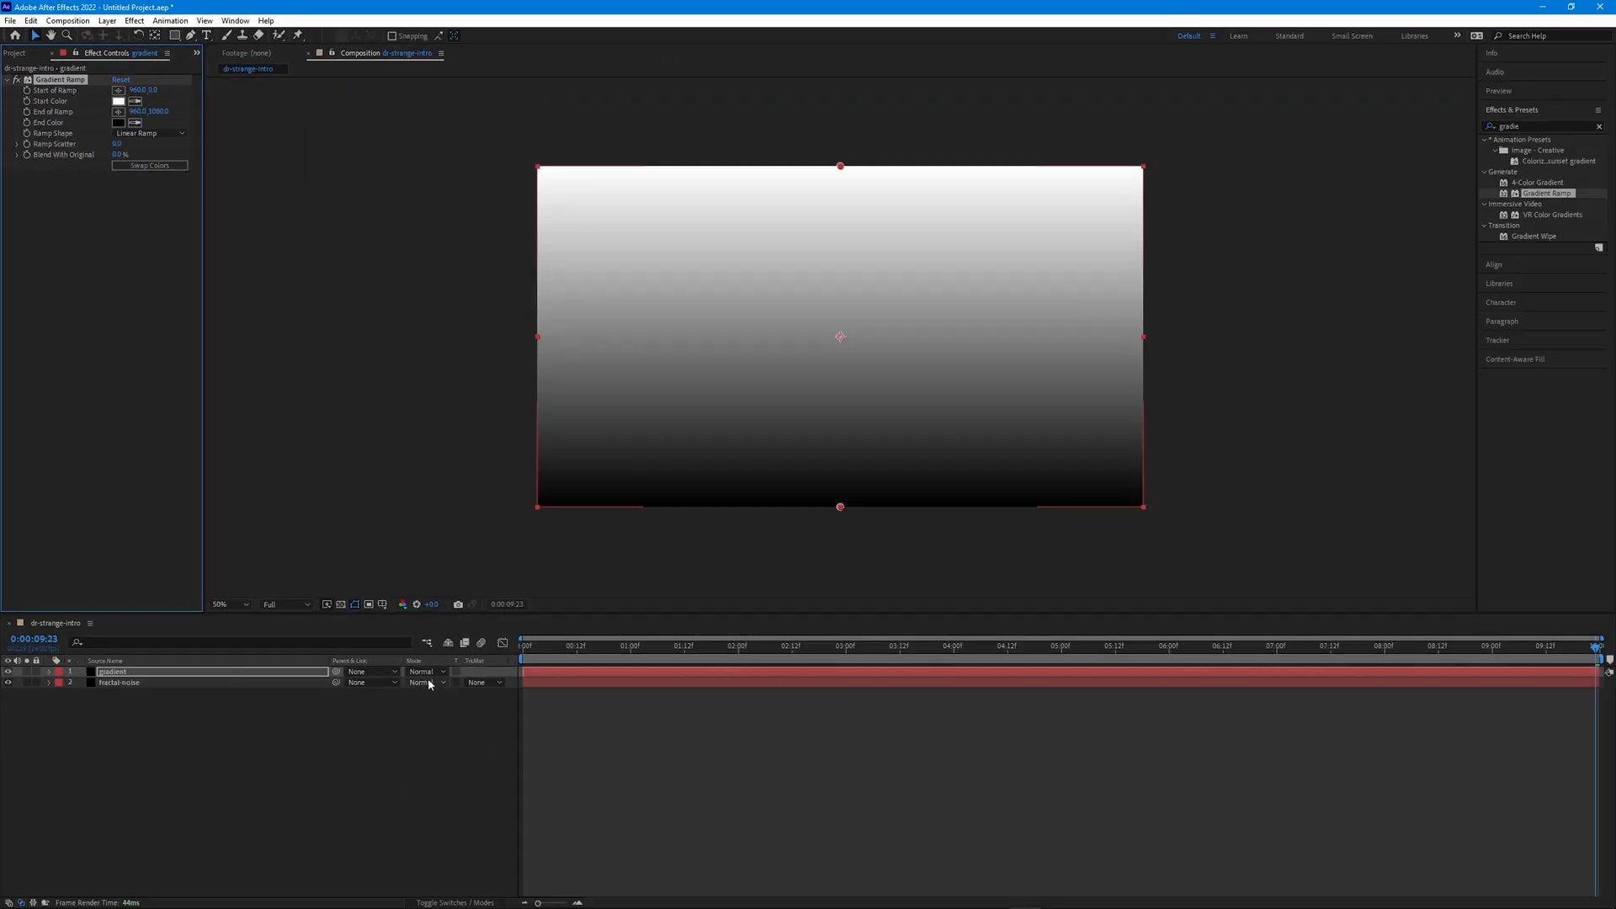
pyautogui.click(431, 673)
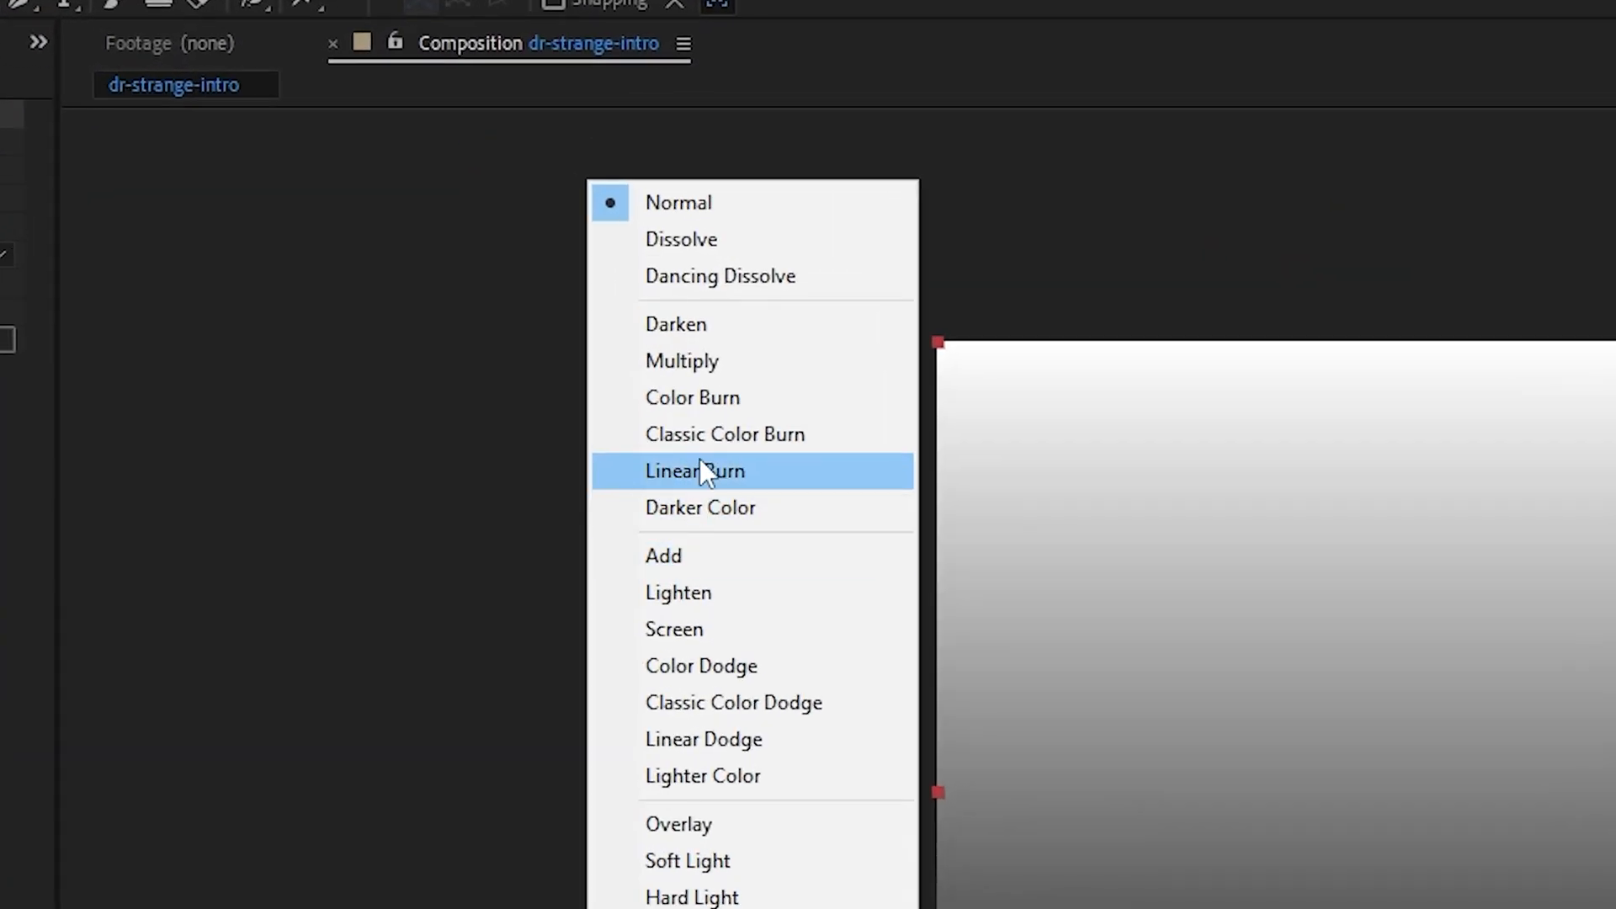
pyautogui.click(445, 216)
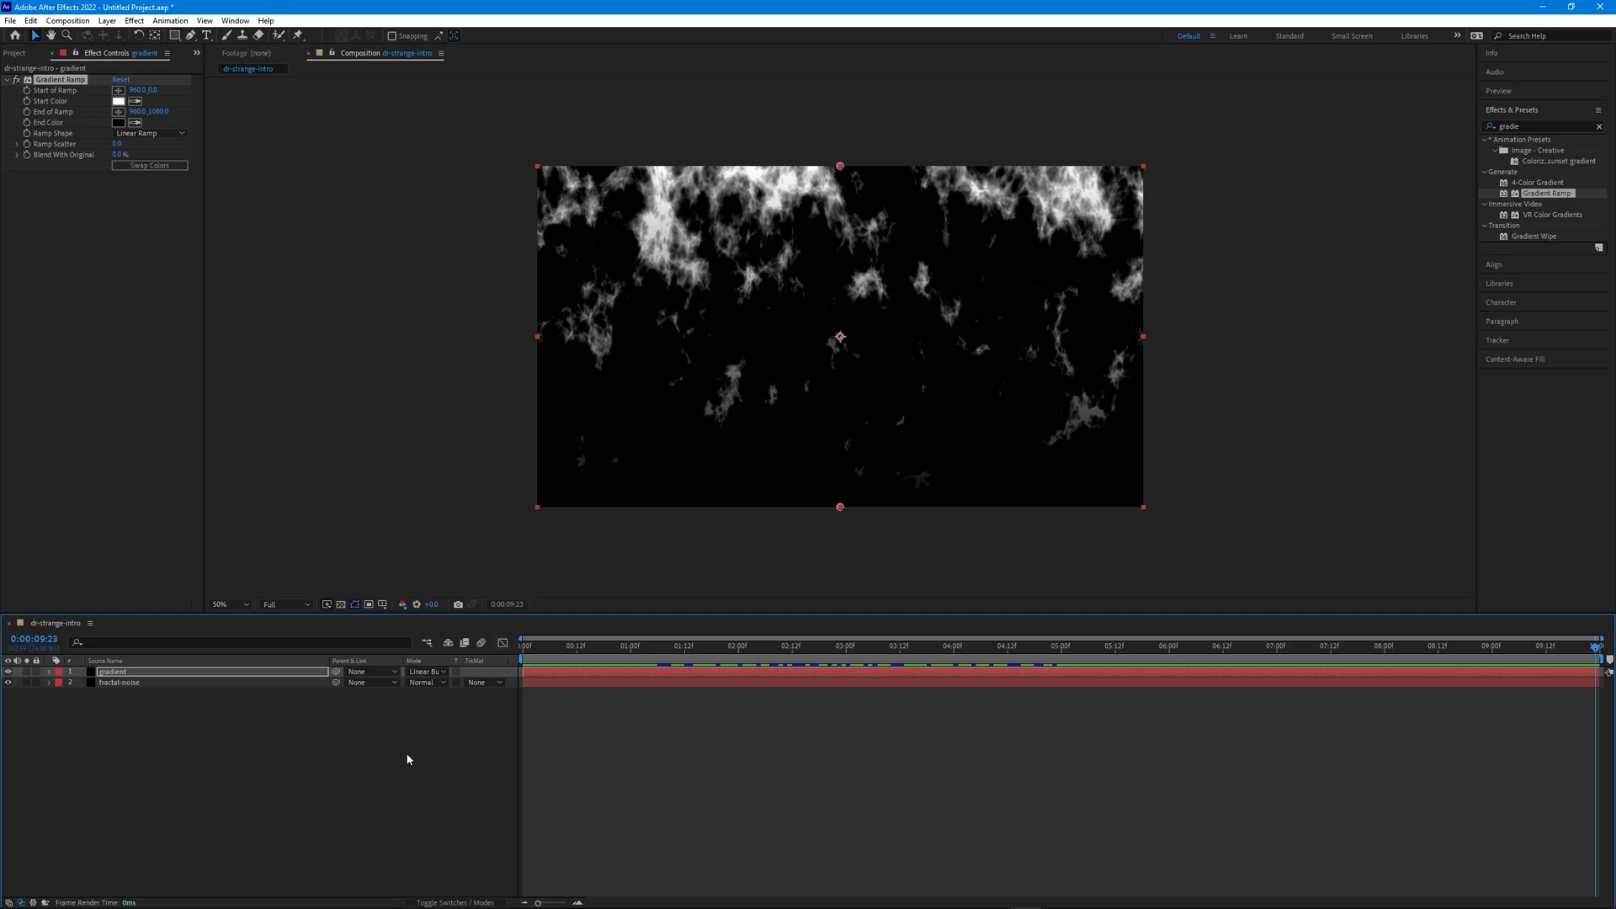
# Pre-compose the gradient and fractal-noise layers into a composition named fractals, moving all attributes
pyautogui.click(119, 683)
pyautogui.rightClick(110, 678)
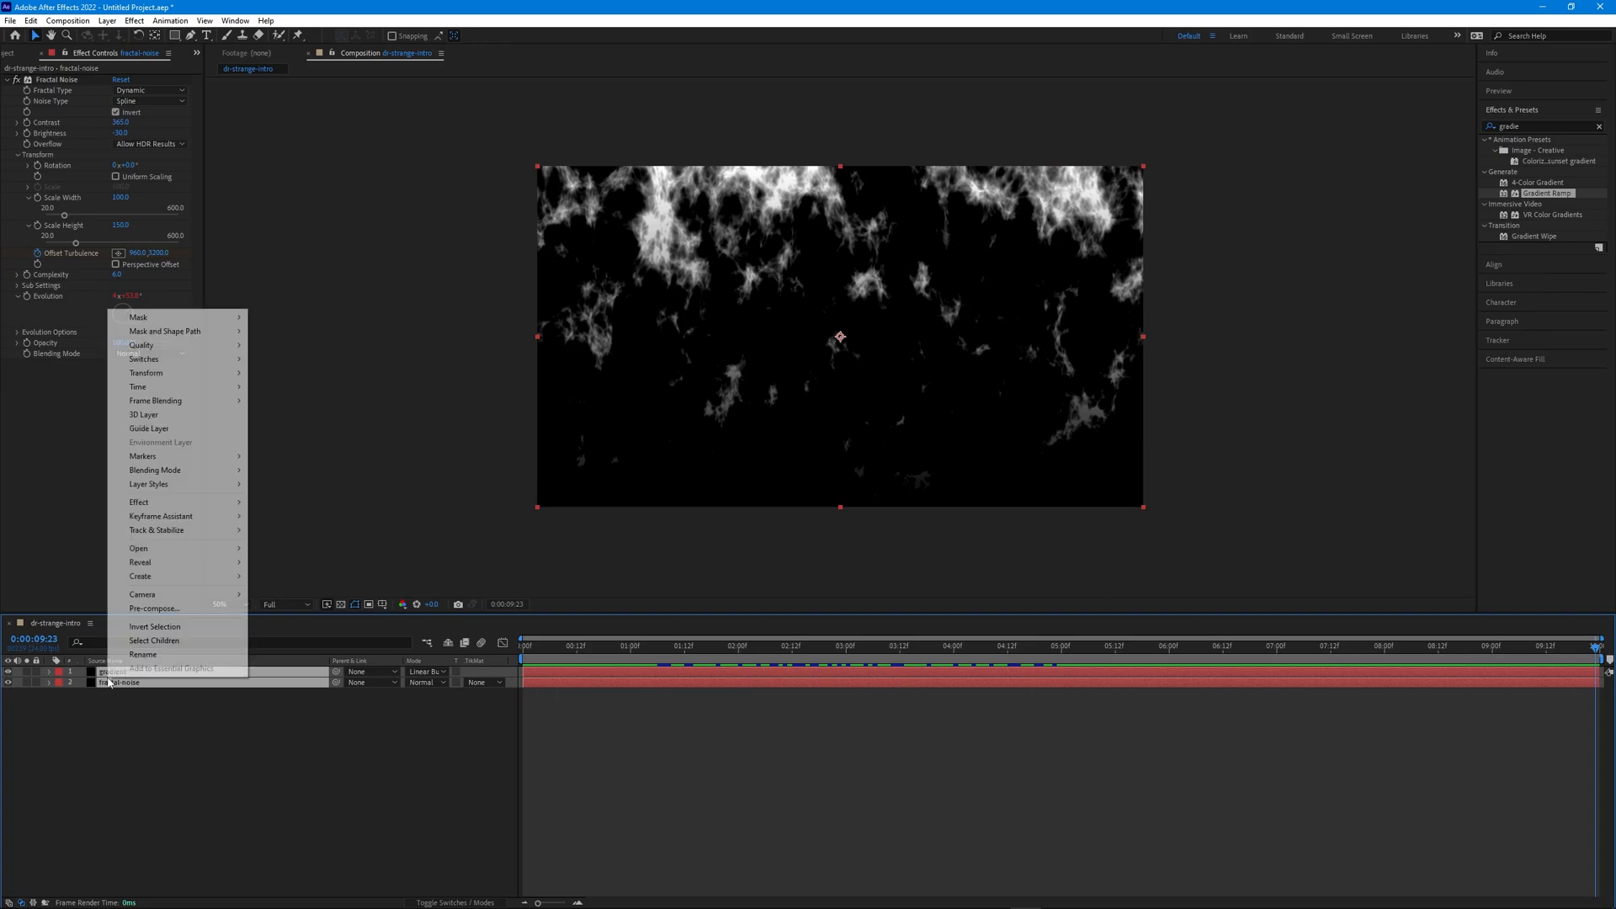
pyautogui.click(145, 608)
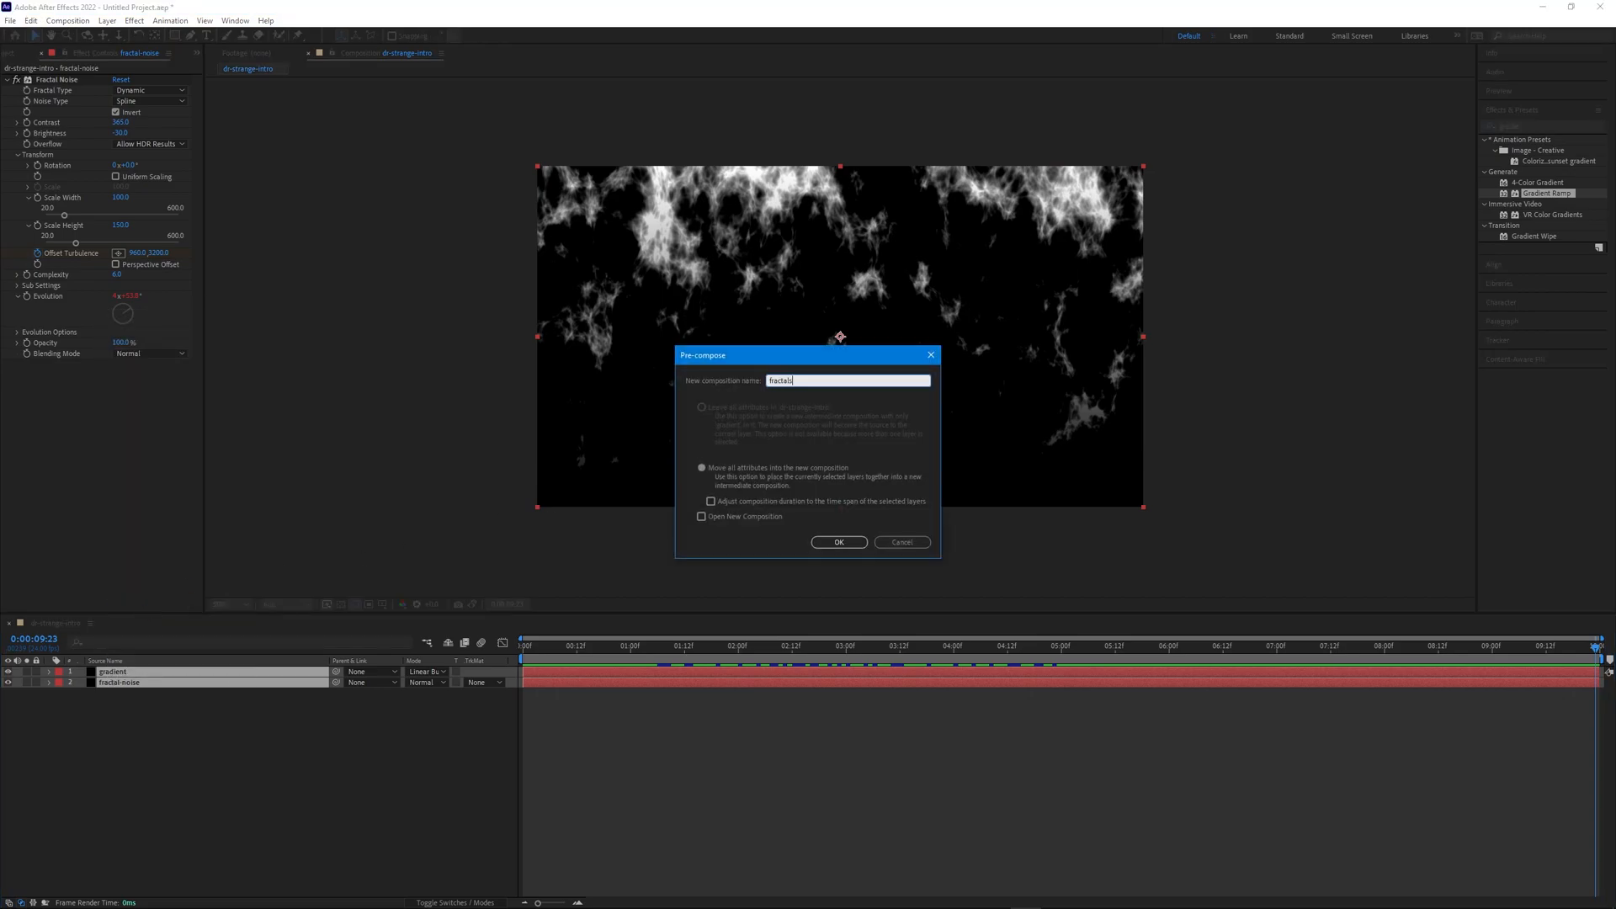
pyautogui.press('Return')
# Add an adjustment layer above the fractals layer and name it warp
pyautogui.rightClick(291, 727)
pyautogui.moveTo(375, 734)
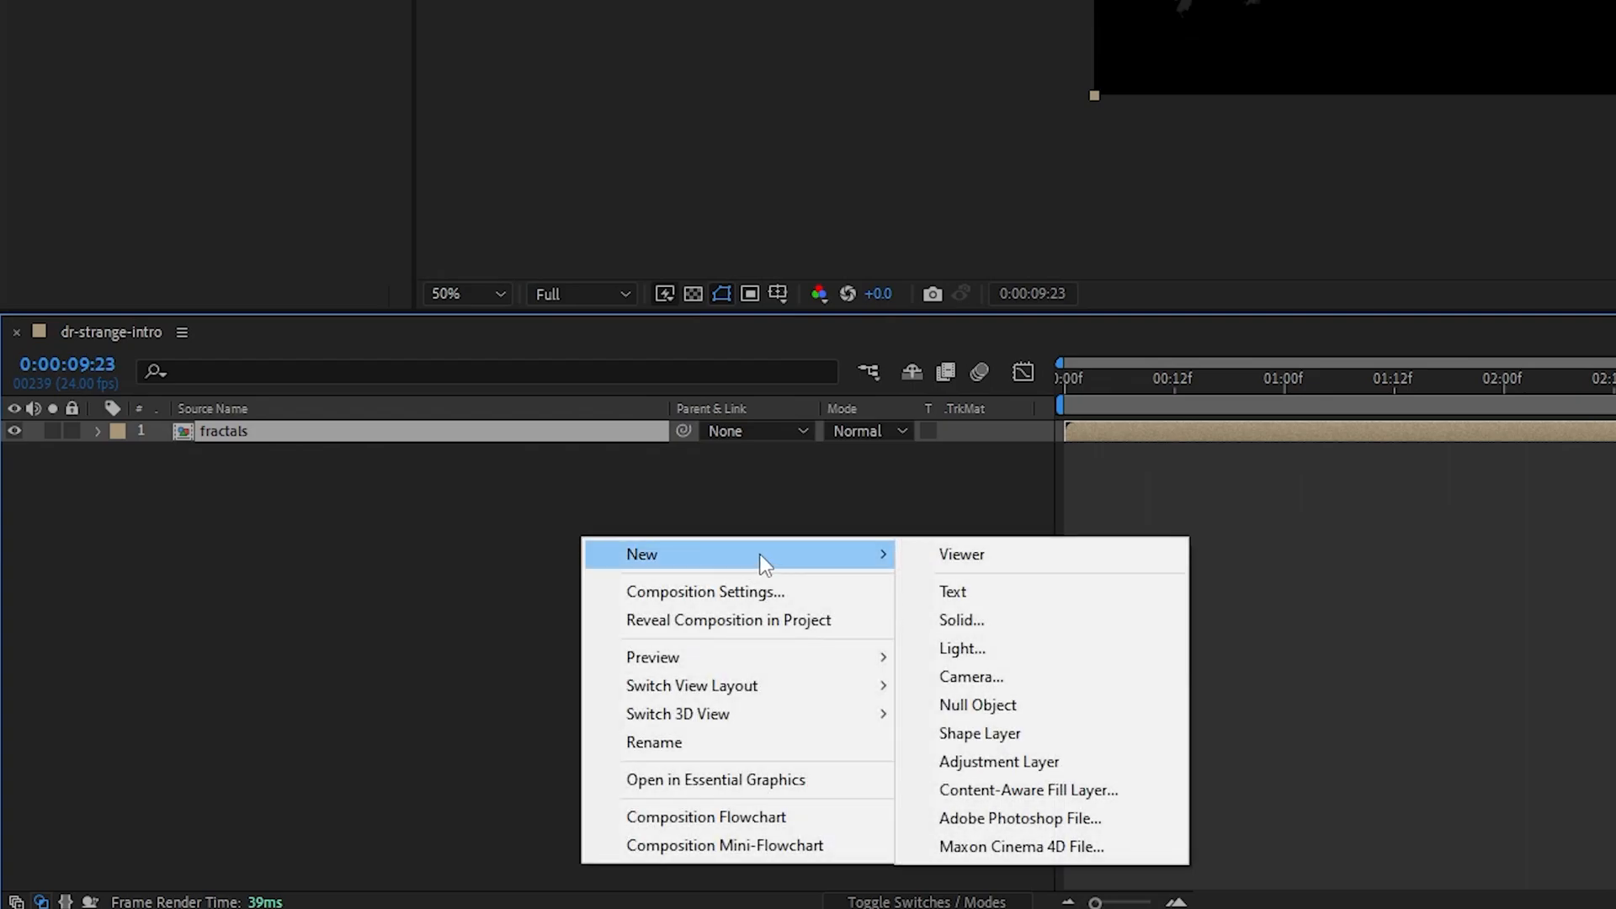
pyautogui.click(1002, 762)
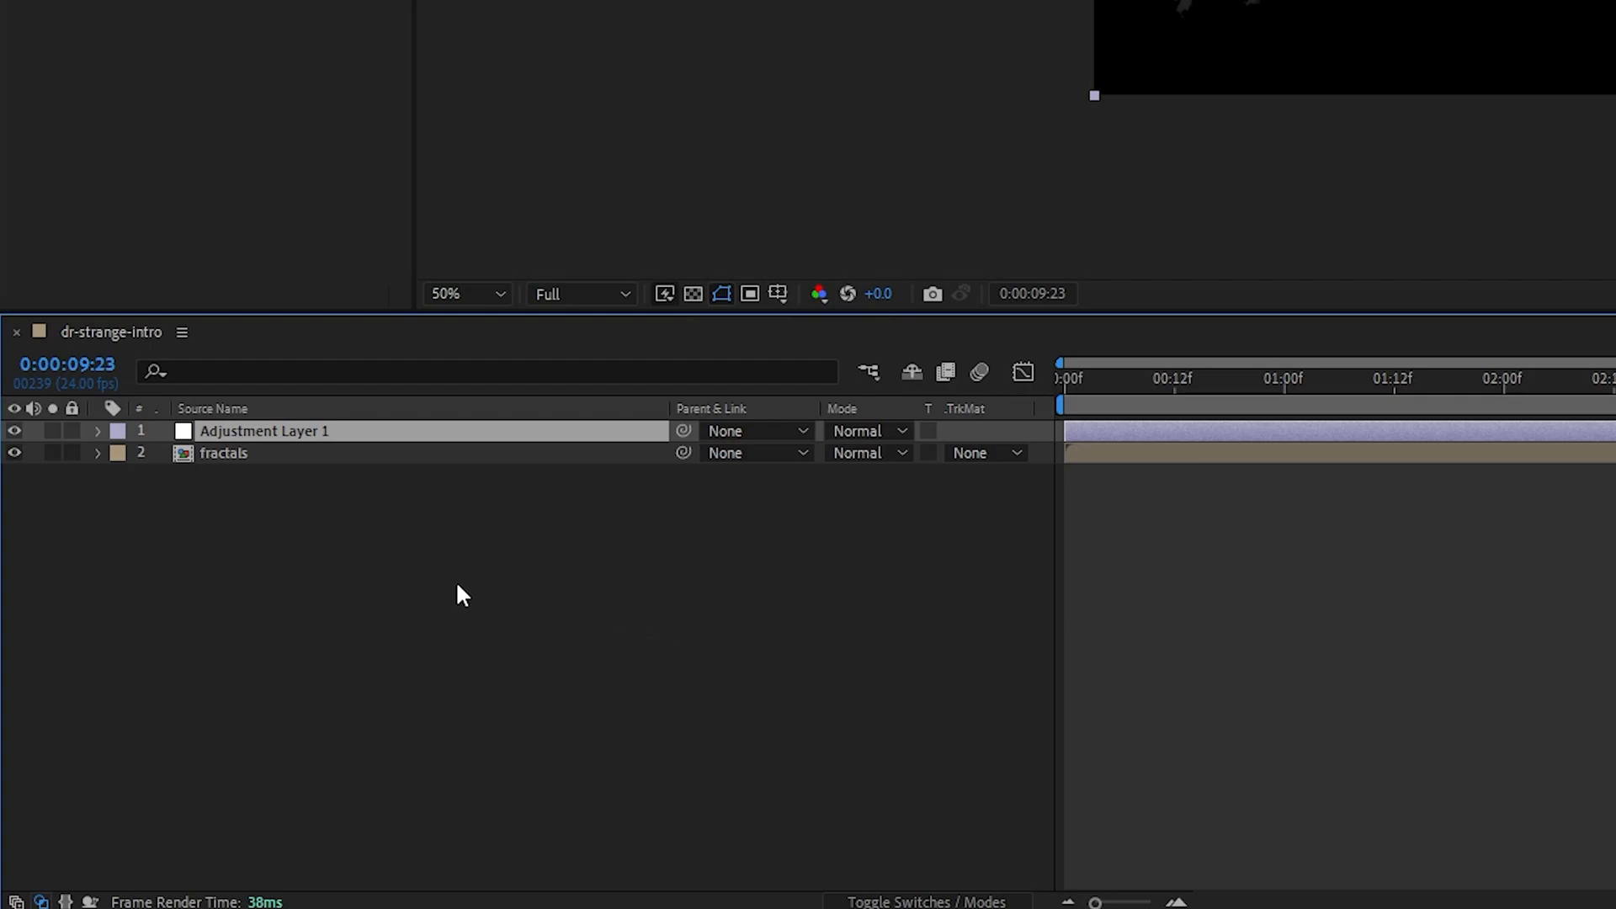
pyautogui.press('Return')
pyautogui.write('warp')
pyautogui.press('Return')
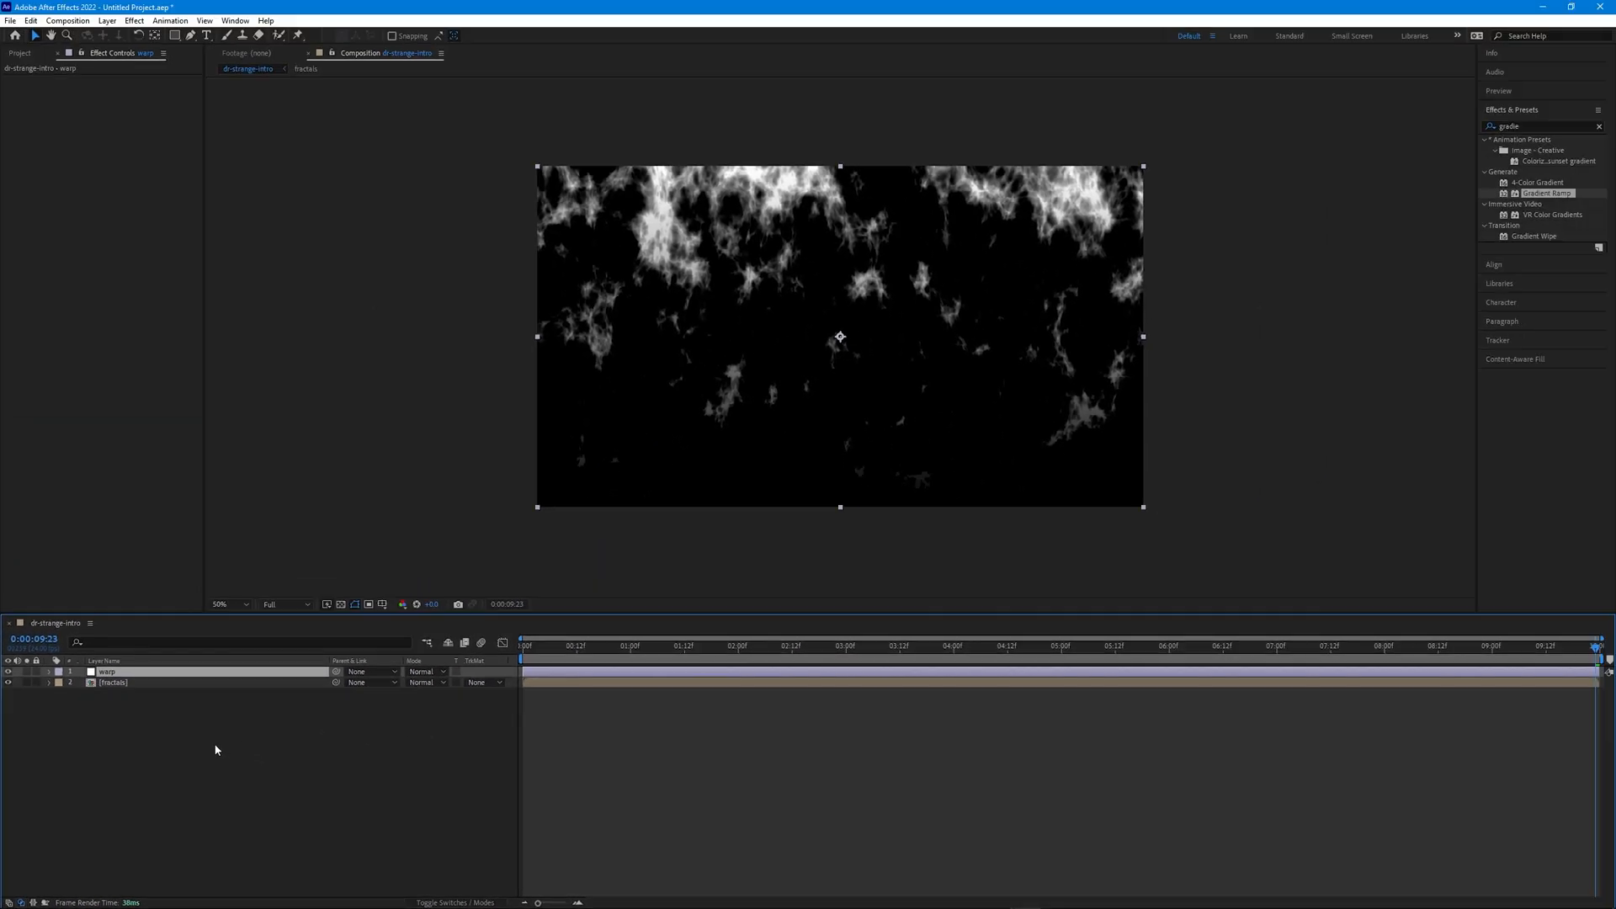
# Apply the Polar Coordinates and CC Radial Fast Blur effects to the warp adjustment layer
pyautogui.write('adiea')
pyautogui.hotkey('ctrl', 'a')
pyautogui.press('BackSpace')
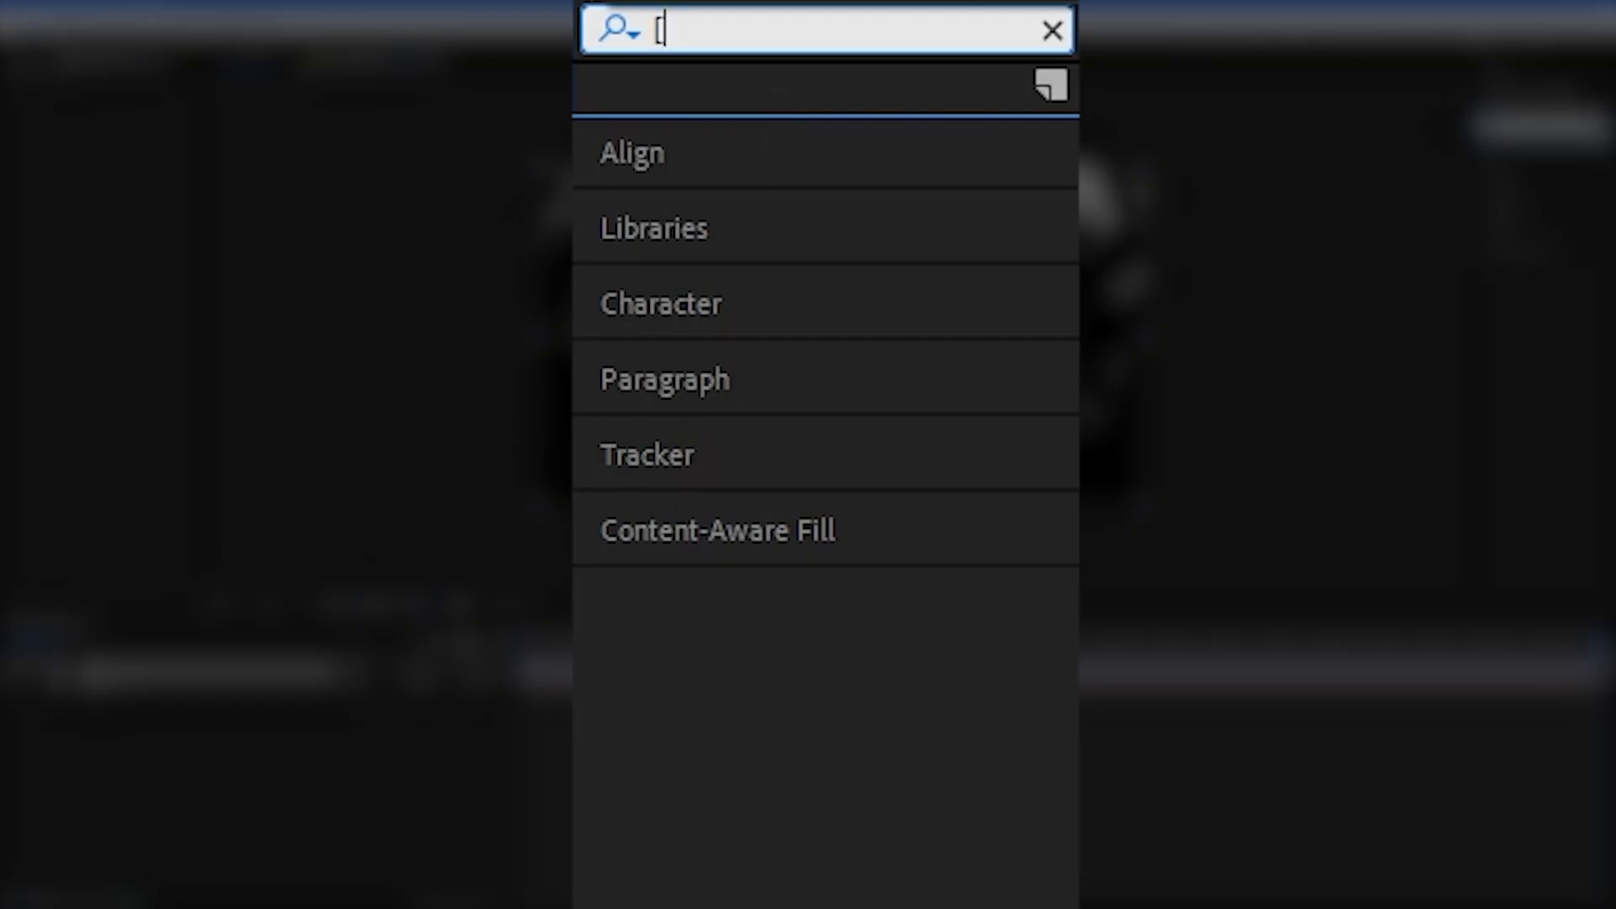
pyautogui.write('pol')
pyautogui.moveTo(803, 128); pyautogui.dragTo(229, 679)
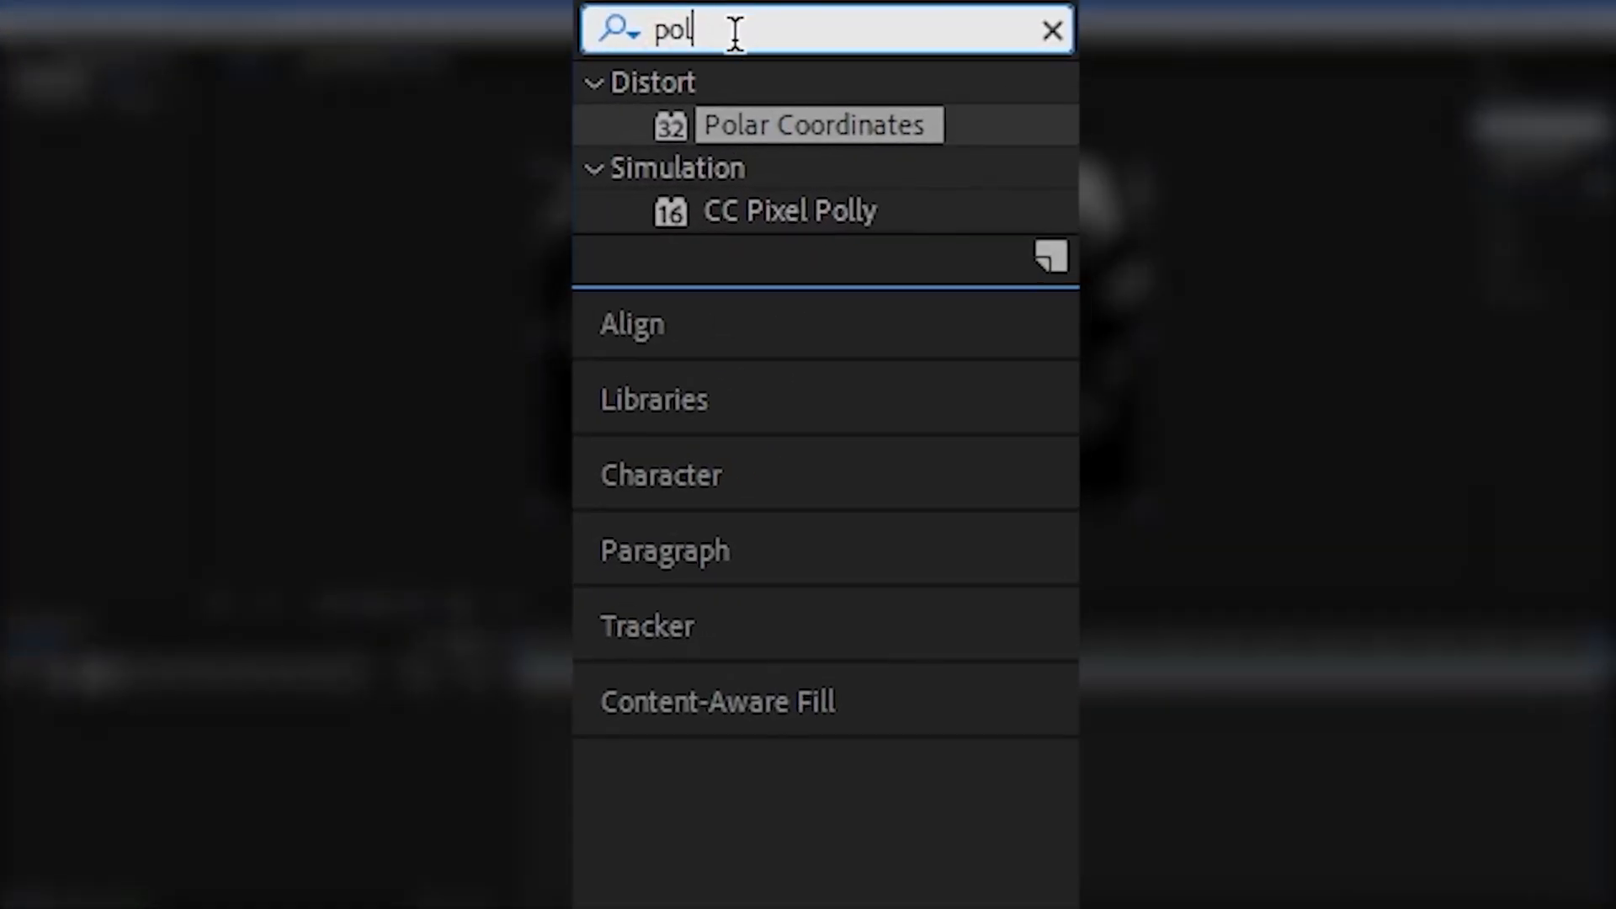
pyautogui.doubleClick(735, 32)
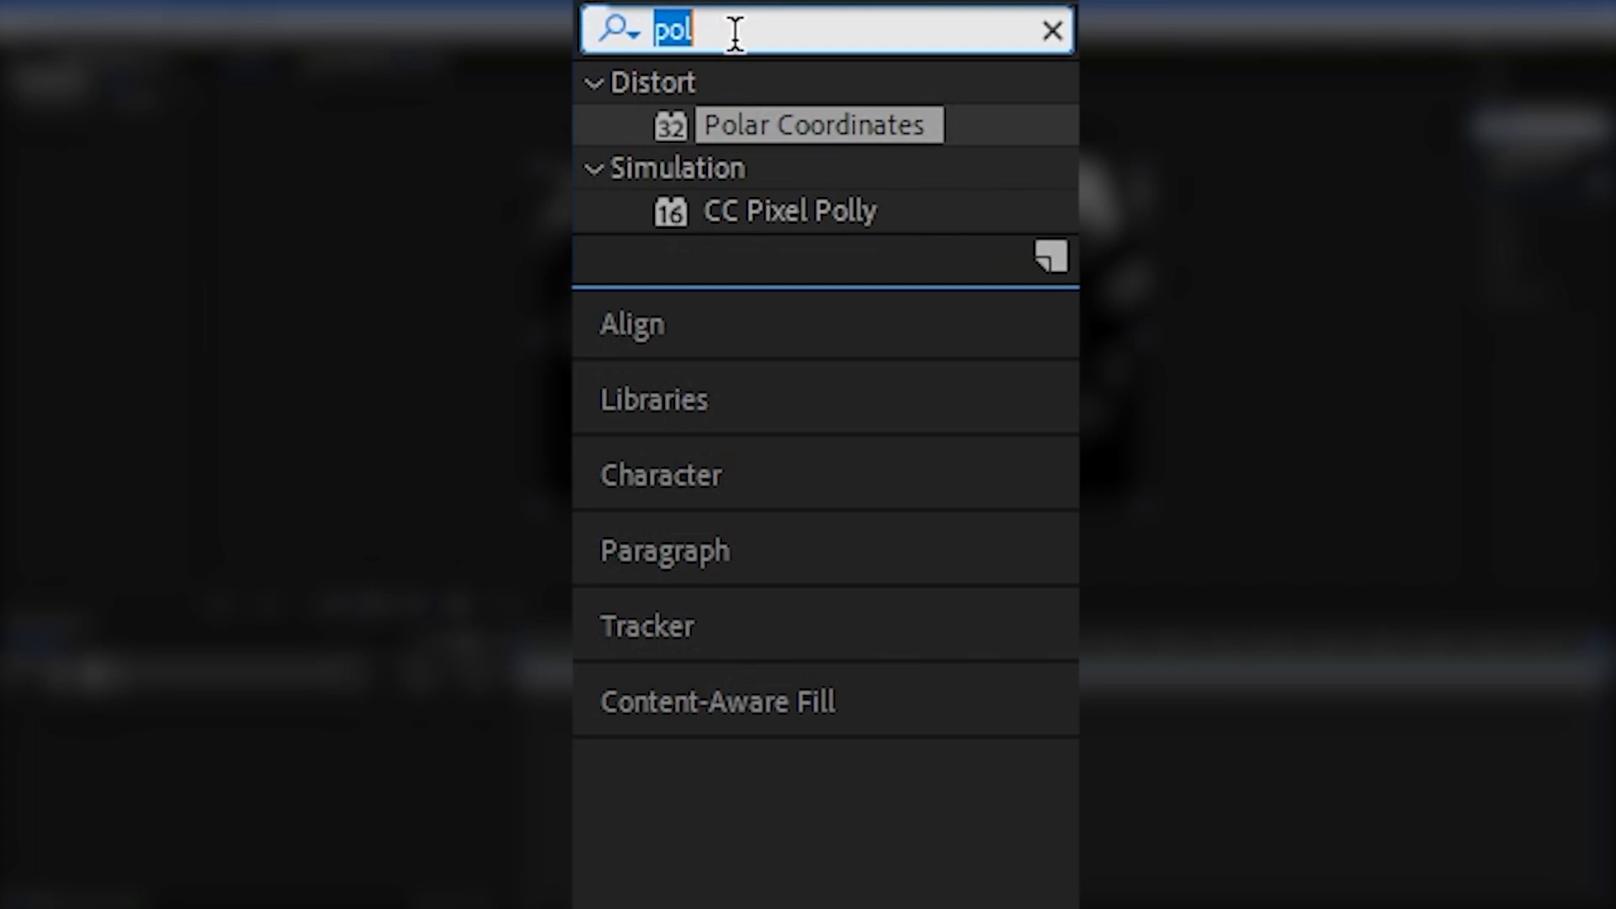
pyautogui.write('radia')
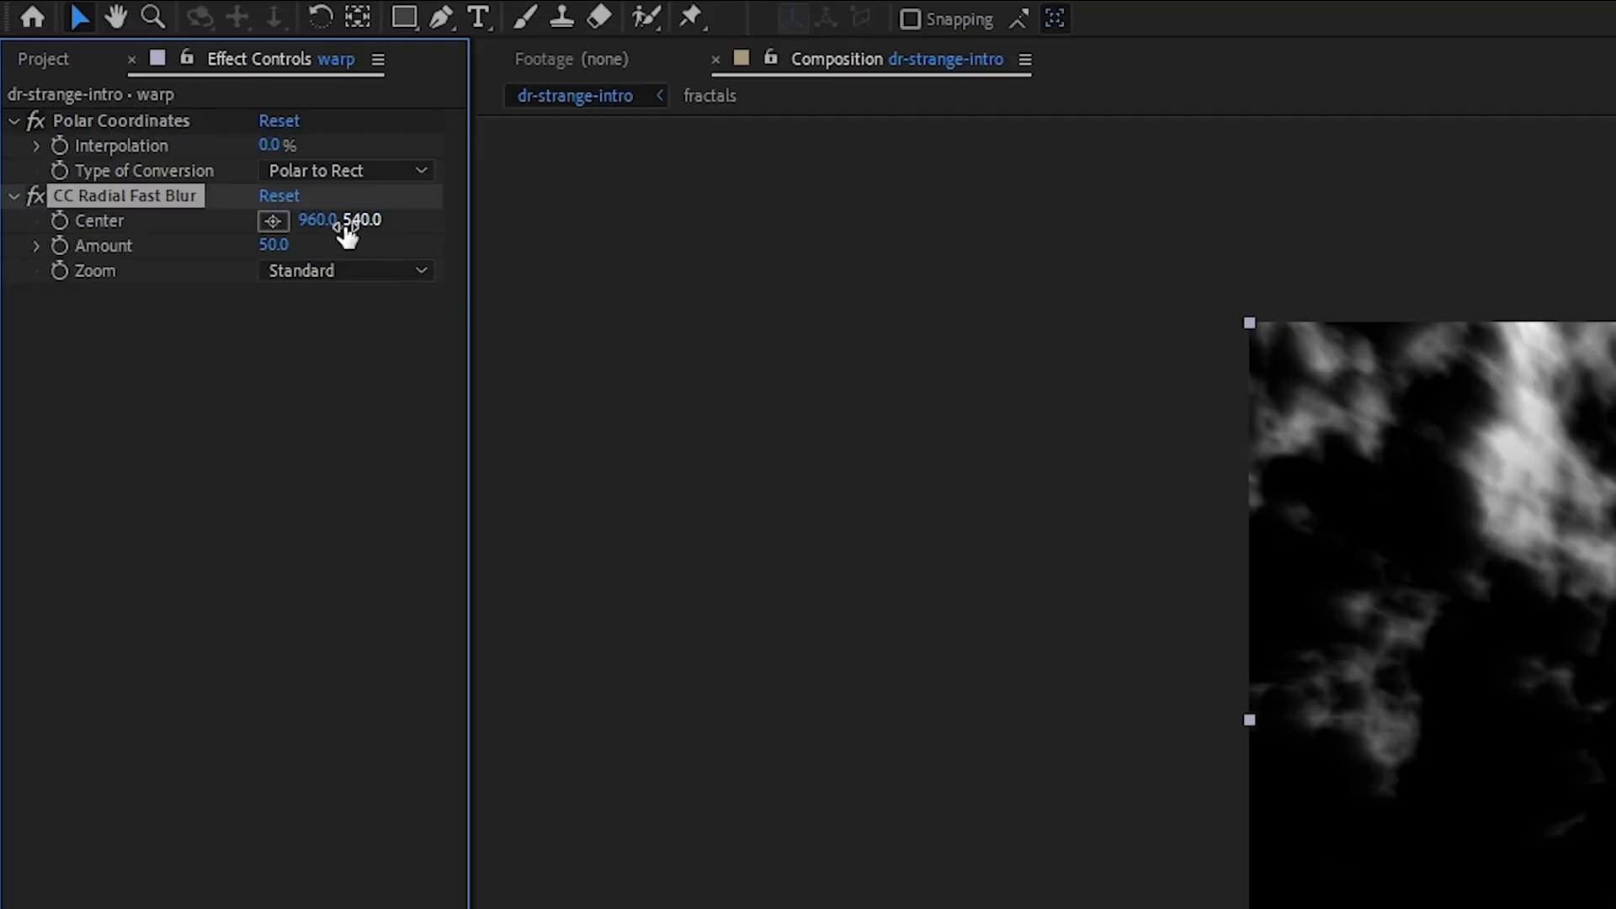
# Set Polar Coordinates to 100% Interpolation with Rect to Polar conversion, and set the CC Radial Fast Blur's Zoom to Brightest
pyautogui.click(269, 144)
pyautogui.write('100')
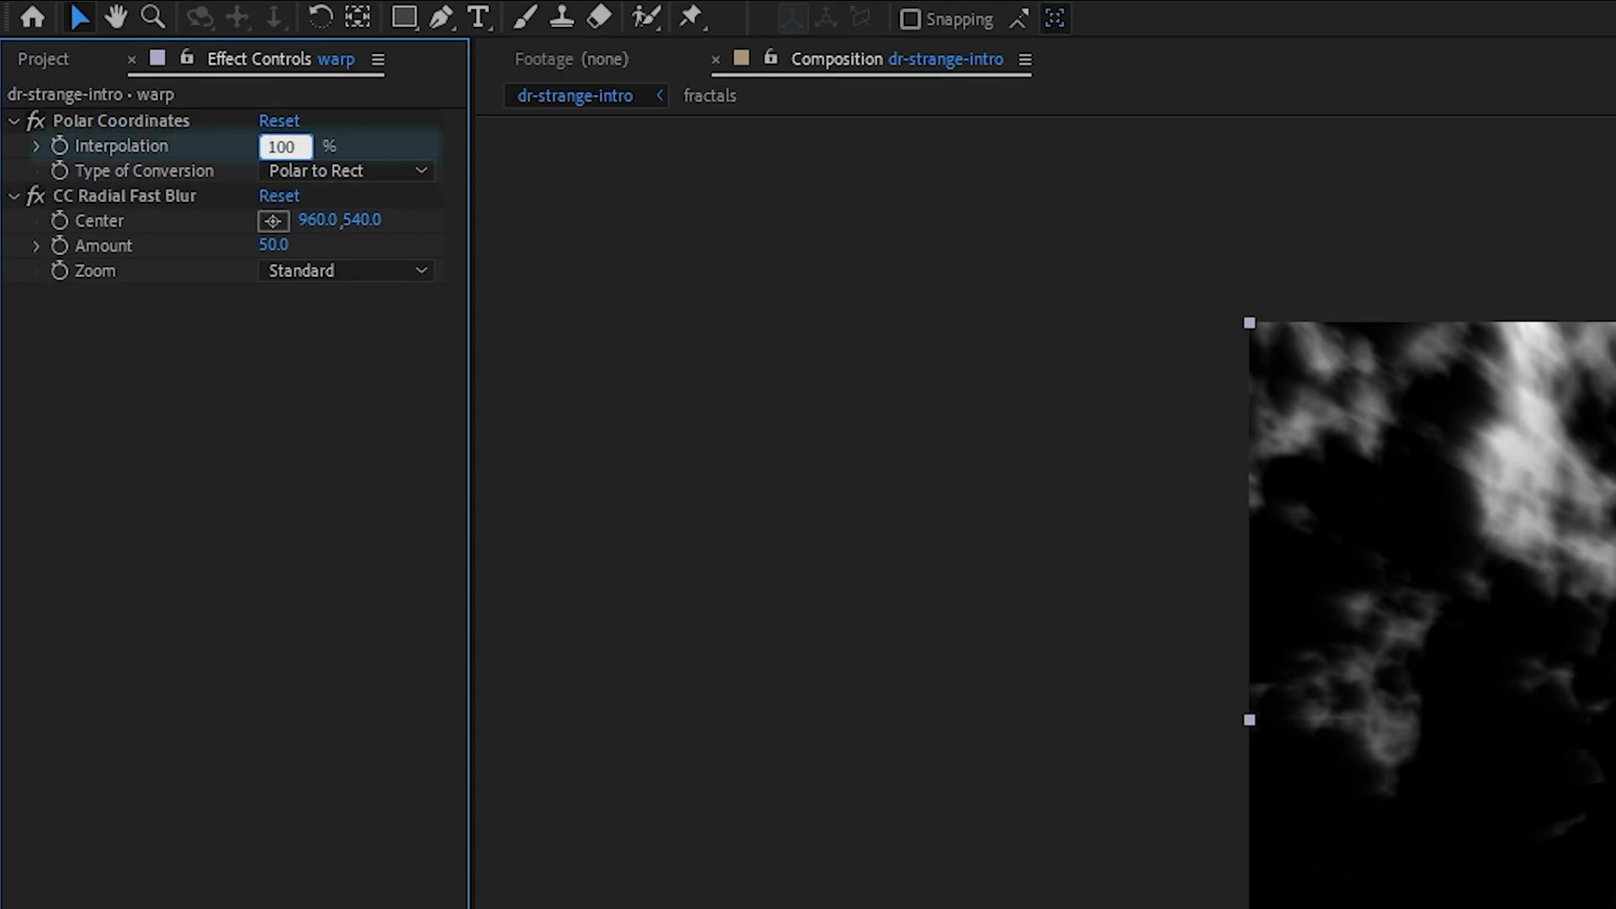
pyautogui.press('Return')
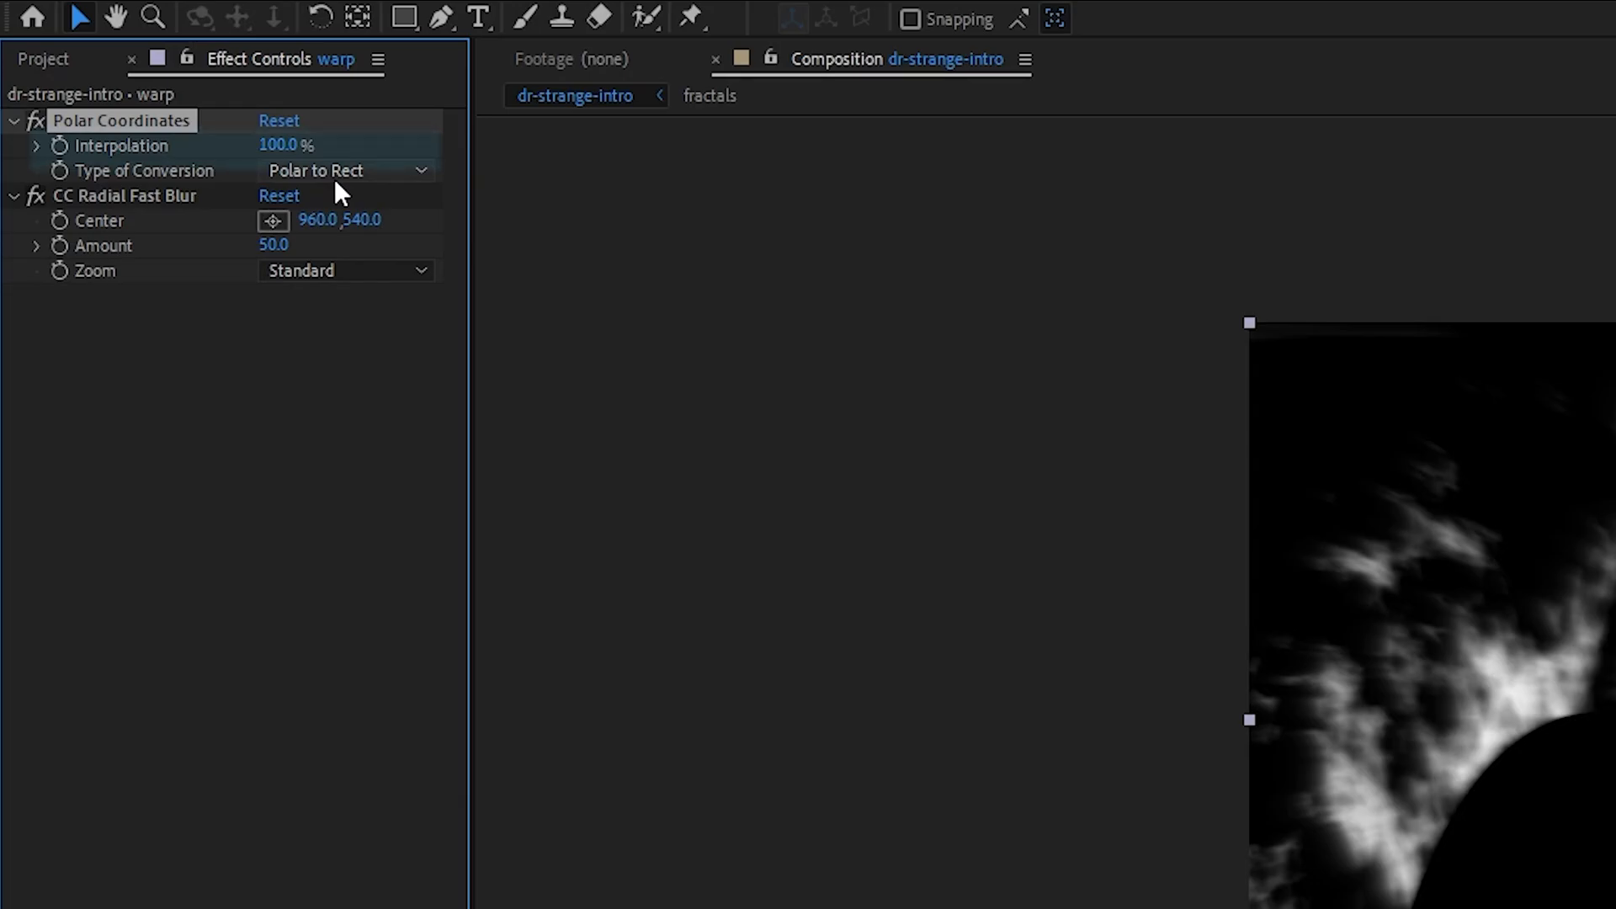
pyautogui.click(411, 171)
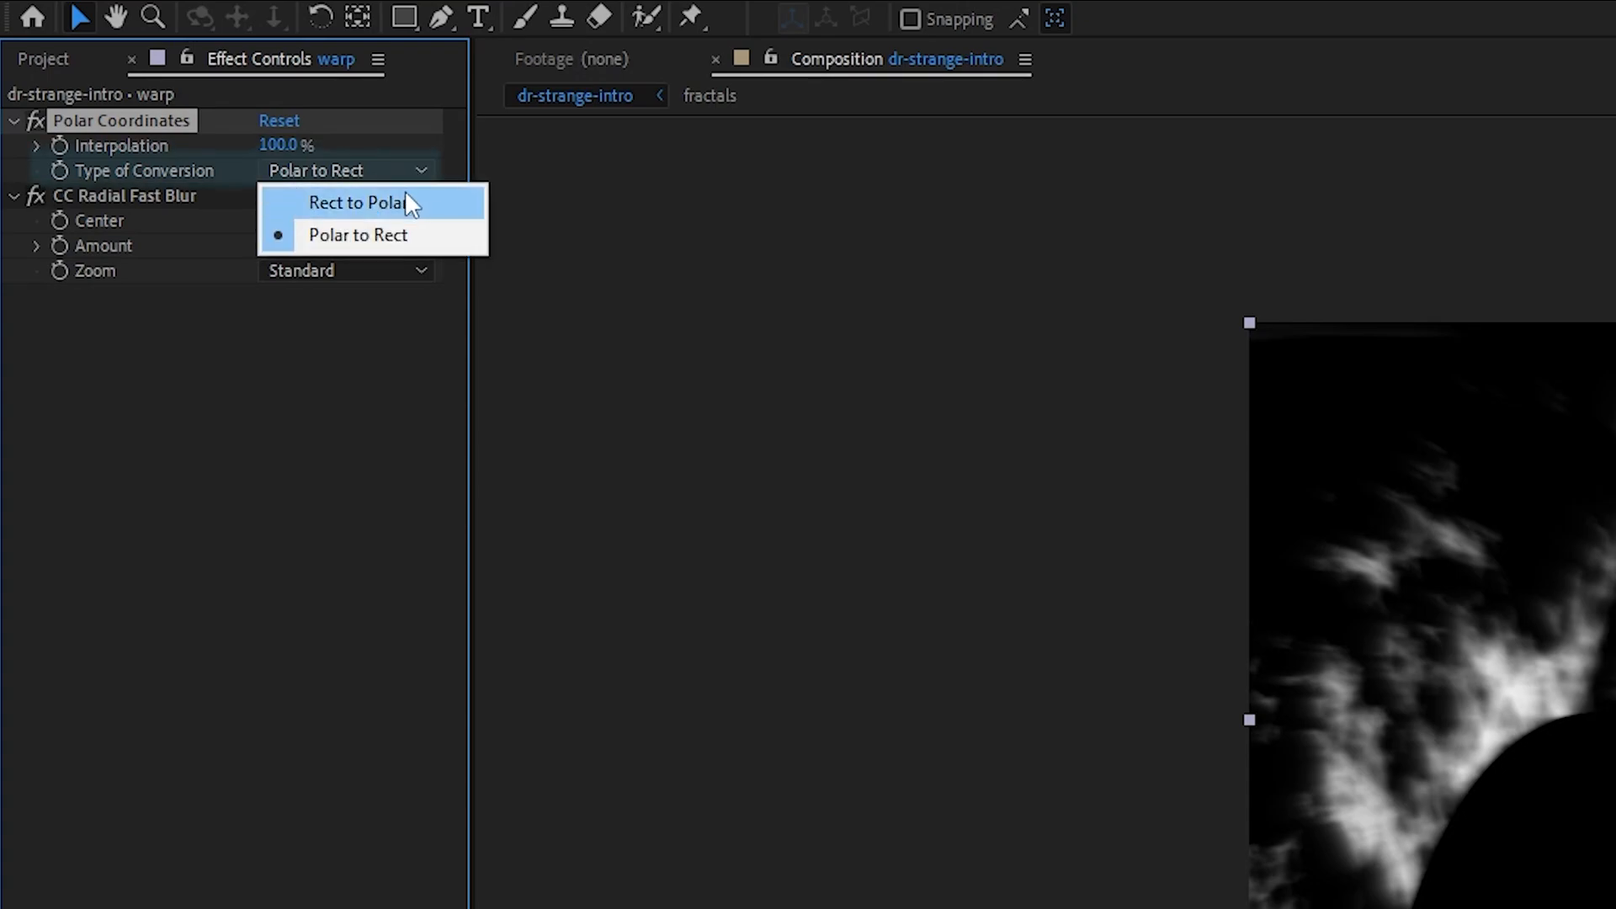
pyautogui.click(406, 195)
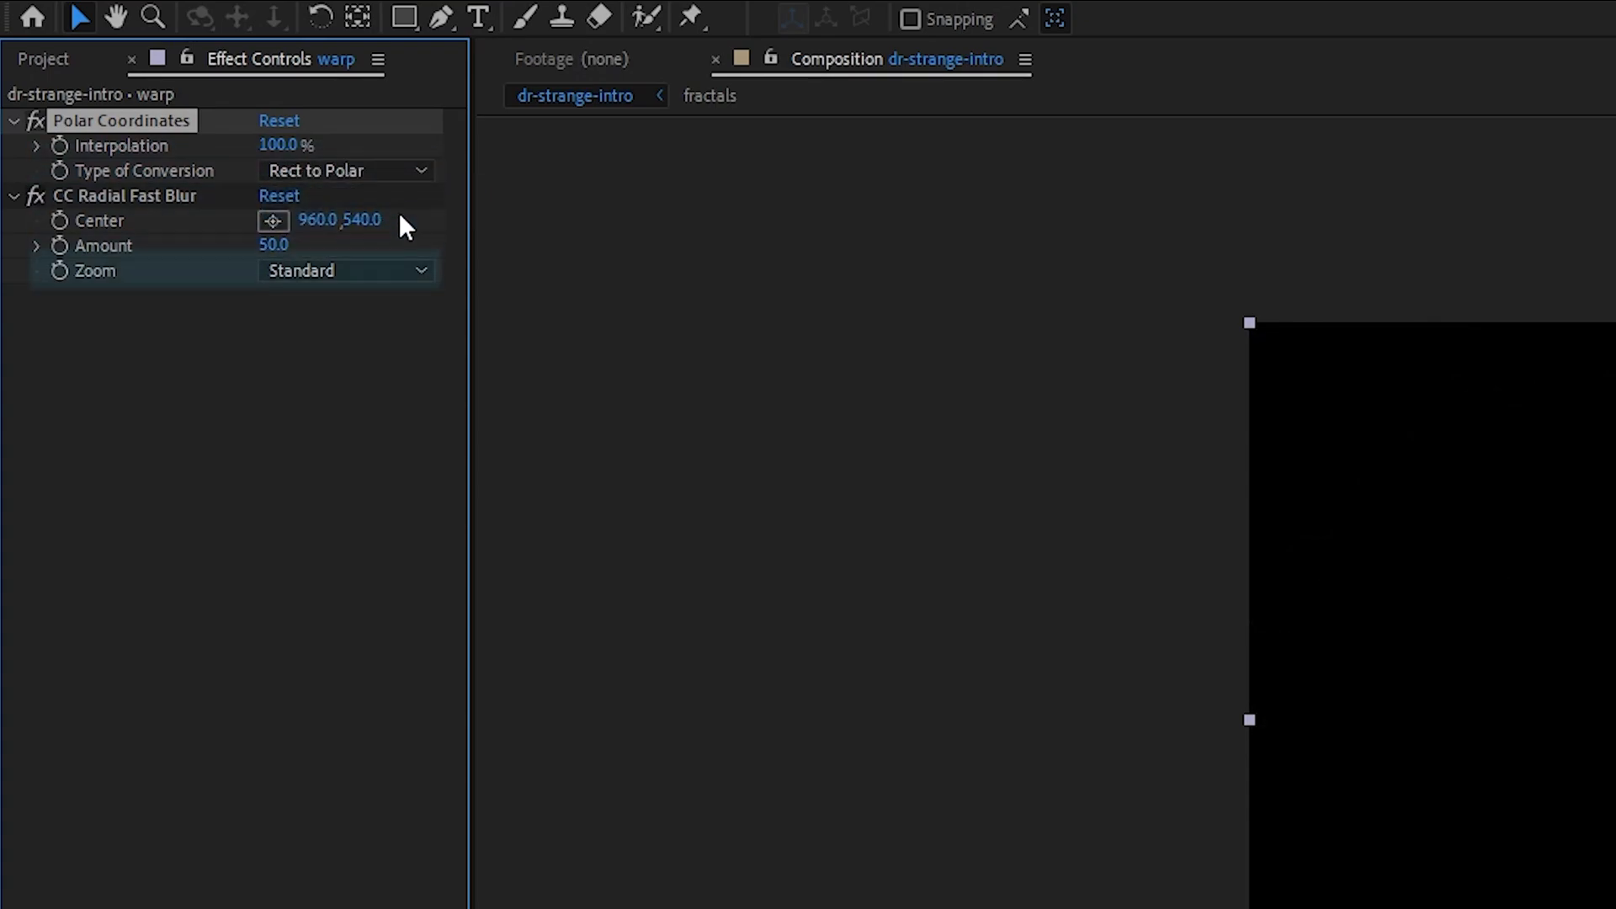
pyautogui.click(373, 269)
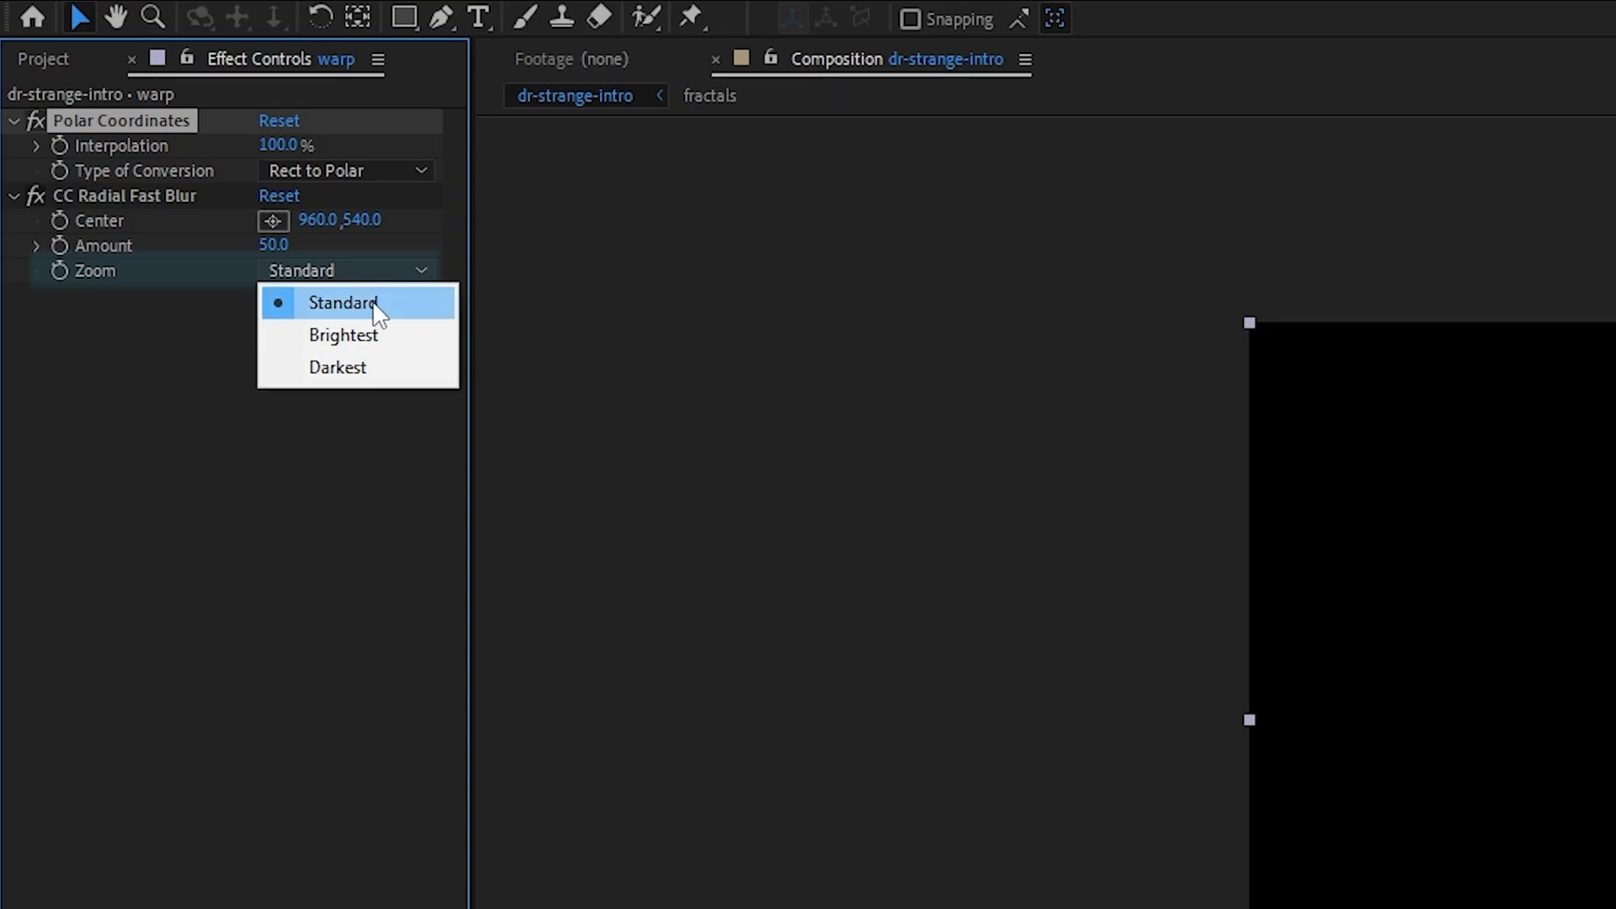
pyautogui.click(370, 338)
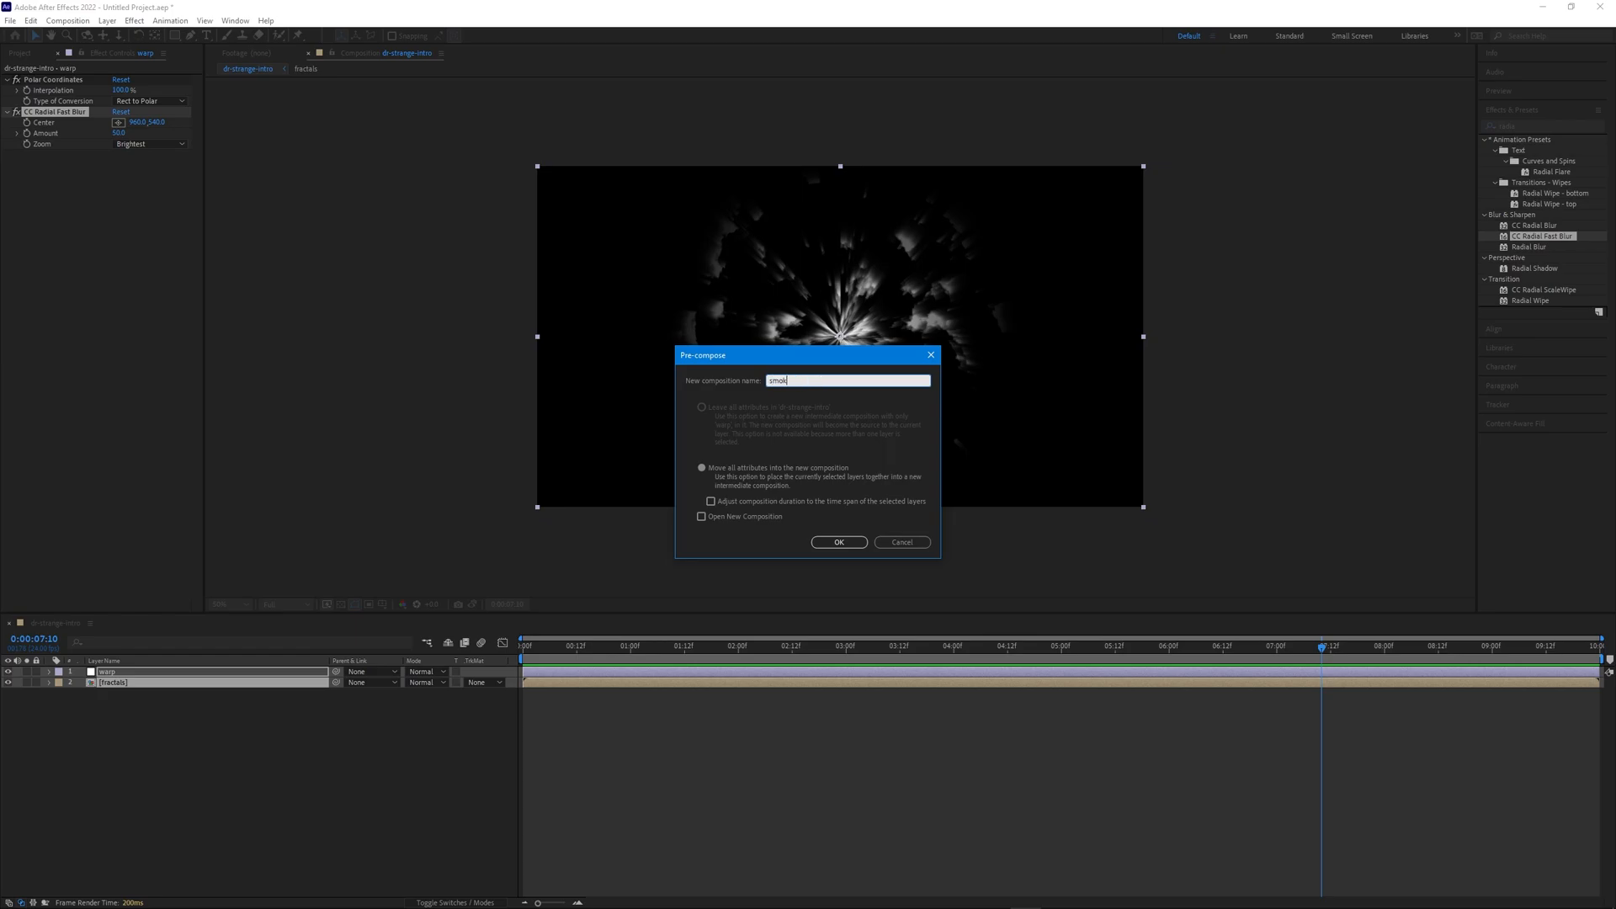
# Pre-compose the warp and fractals layers as smoke and duplicate the smoke layer
pyautogui.press('Return')
pyautogui.hotkey('ctrl', 'd')
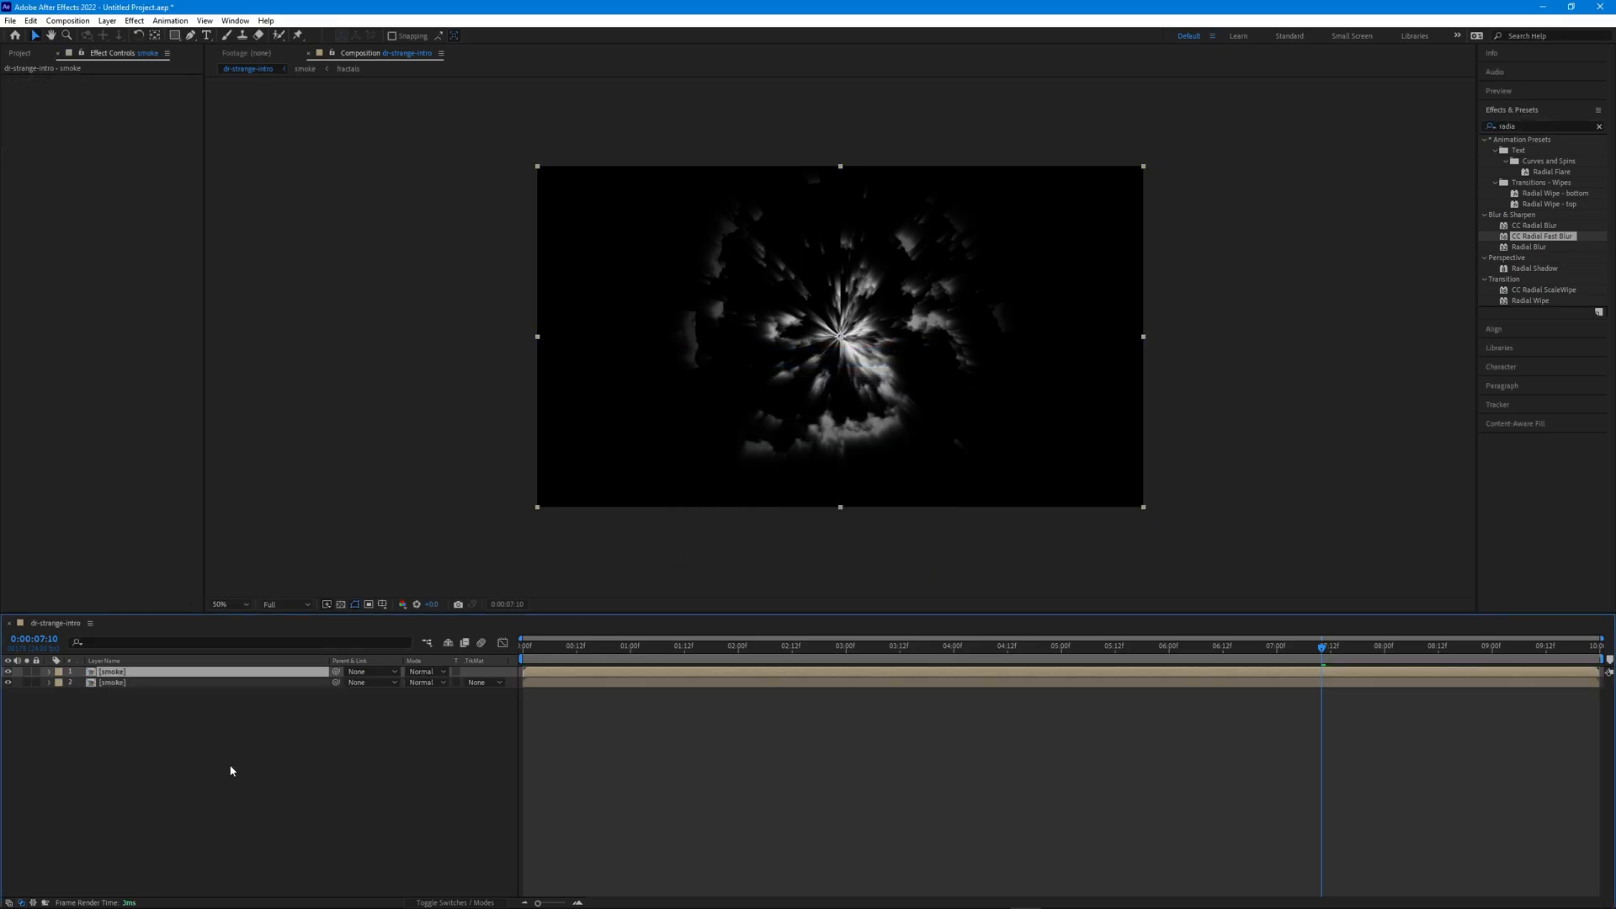
# Apply the Transform effect to the lower smoke layer and set its Scale to 200
pyautogui.doubleClick(1529, 122)
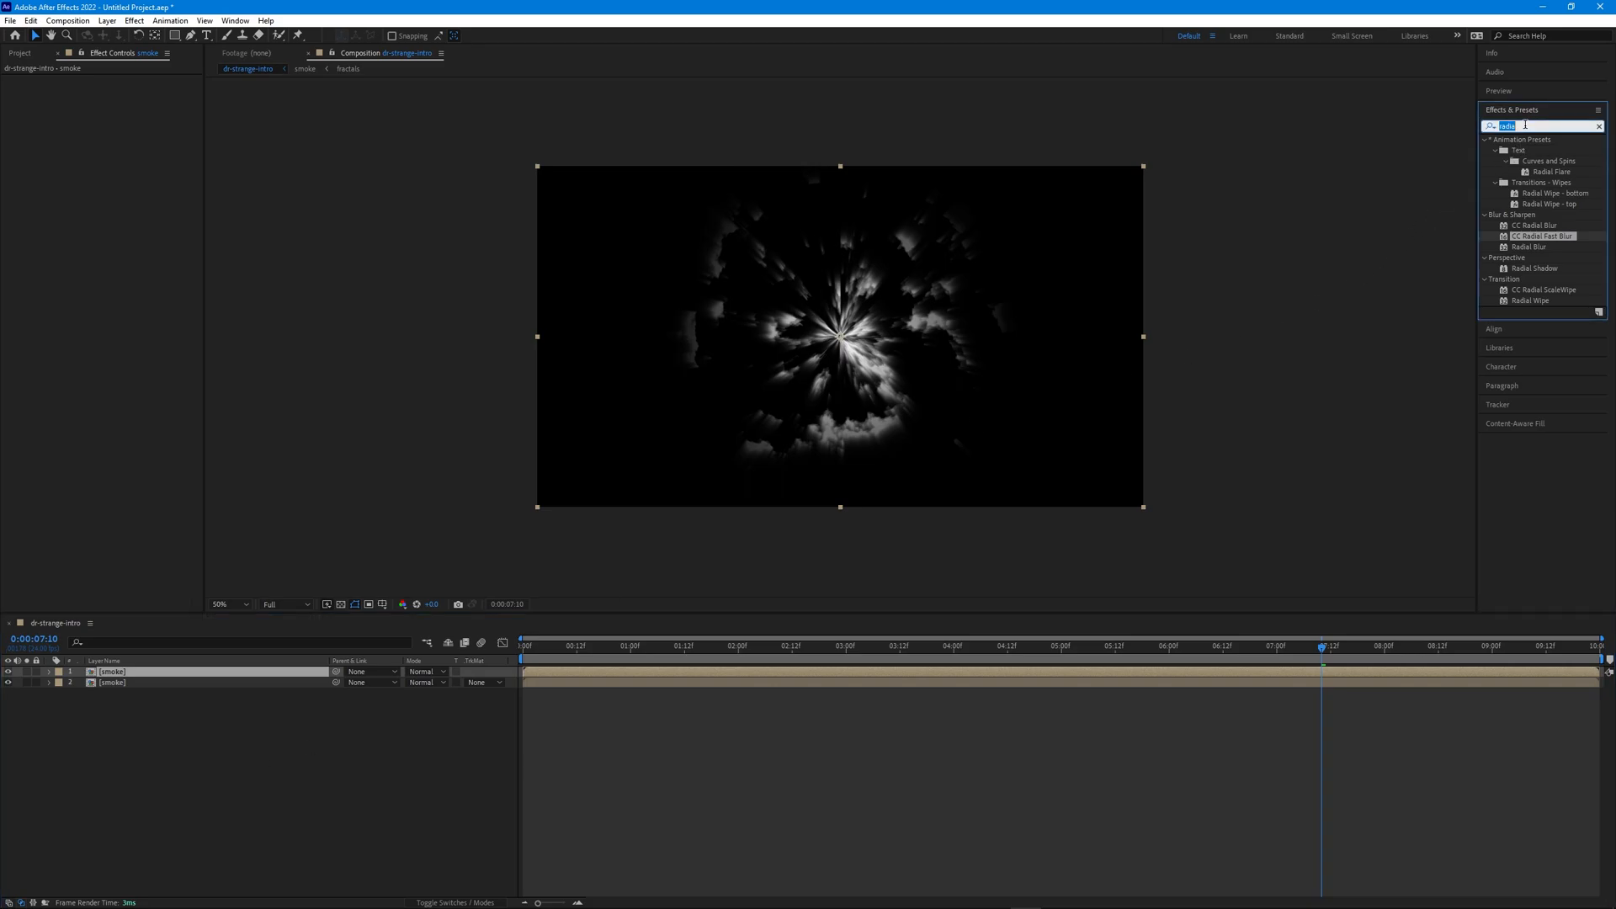
pyautogui.write('transform')
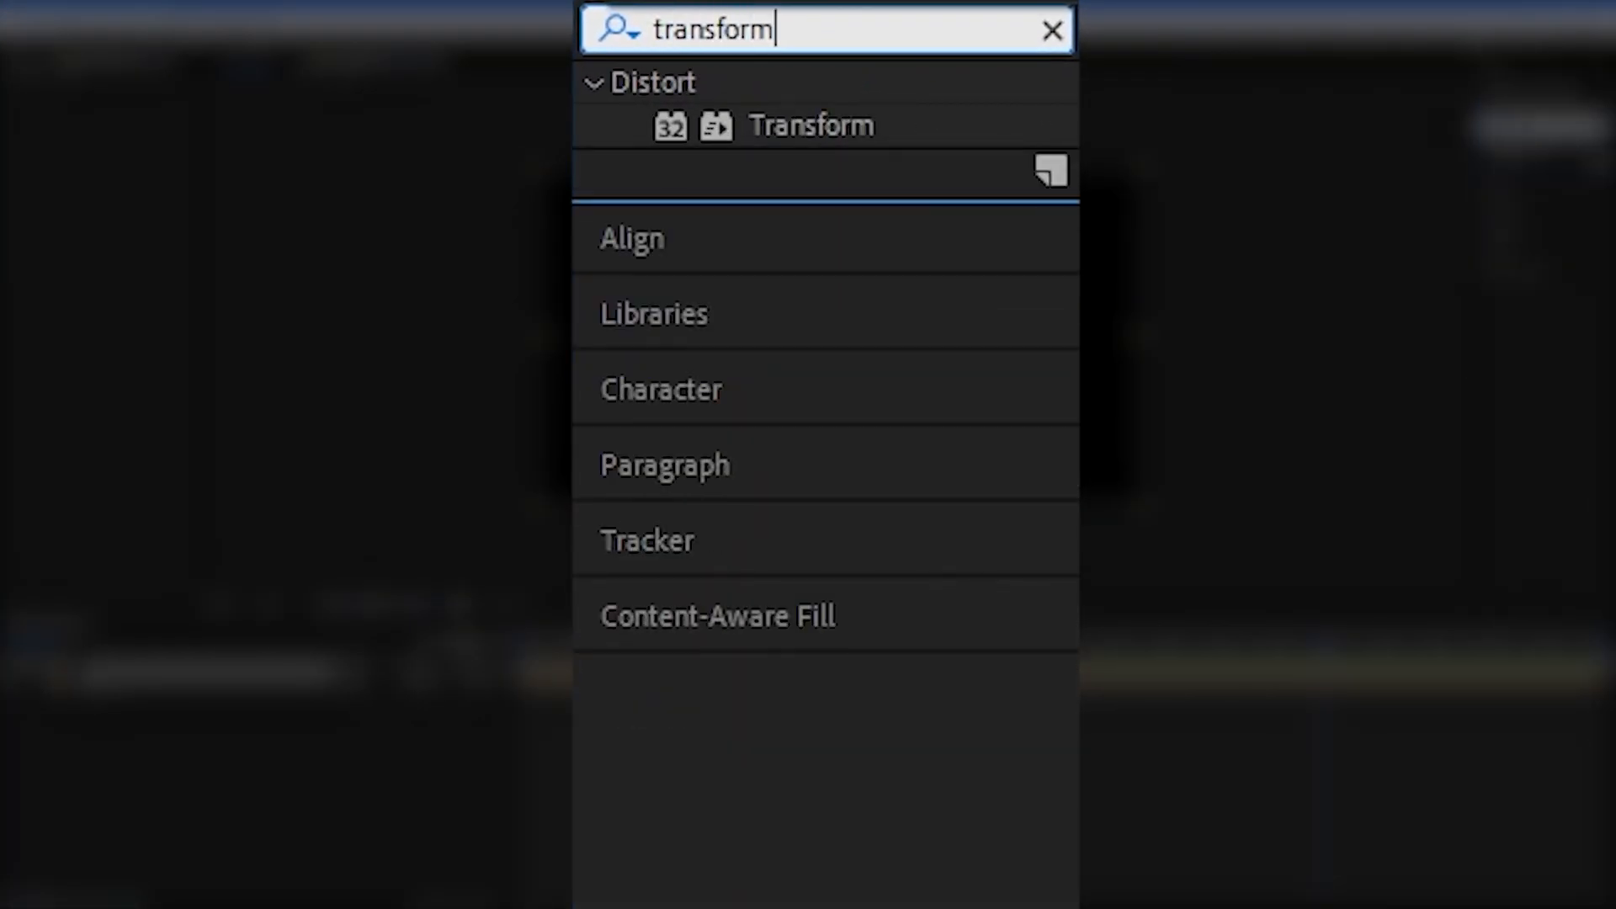
pyautogui.moveTo(800, 133); pyautogui.dragTo(143, 683)
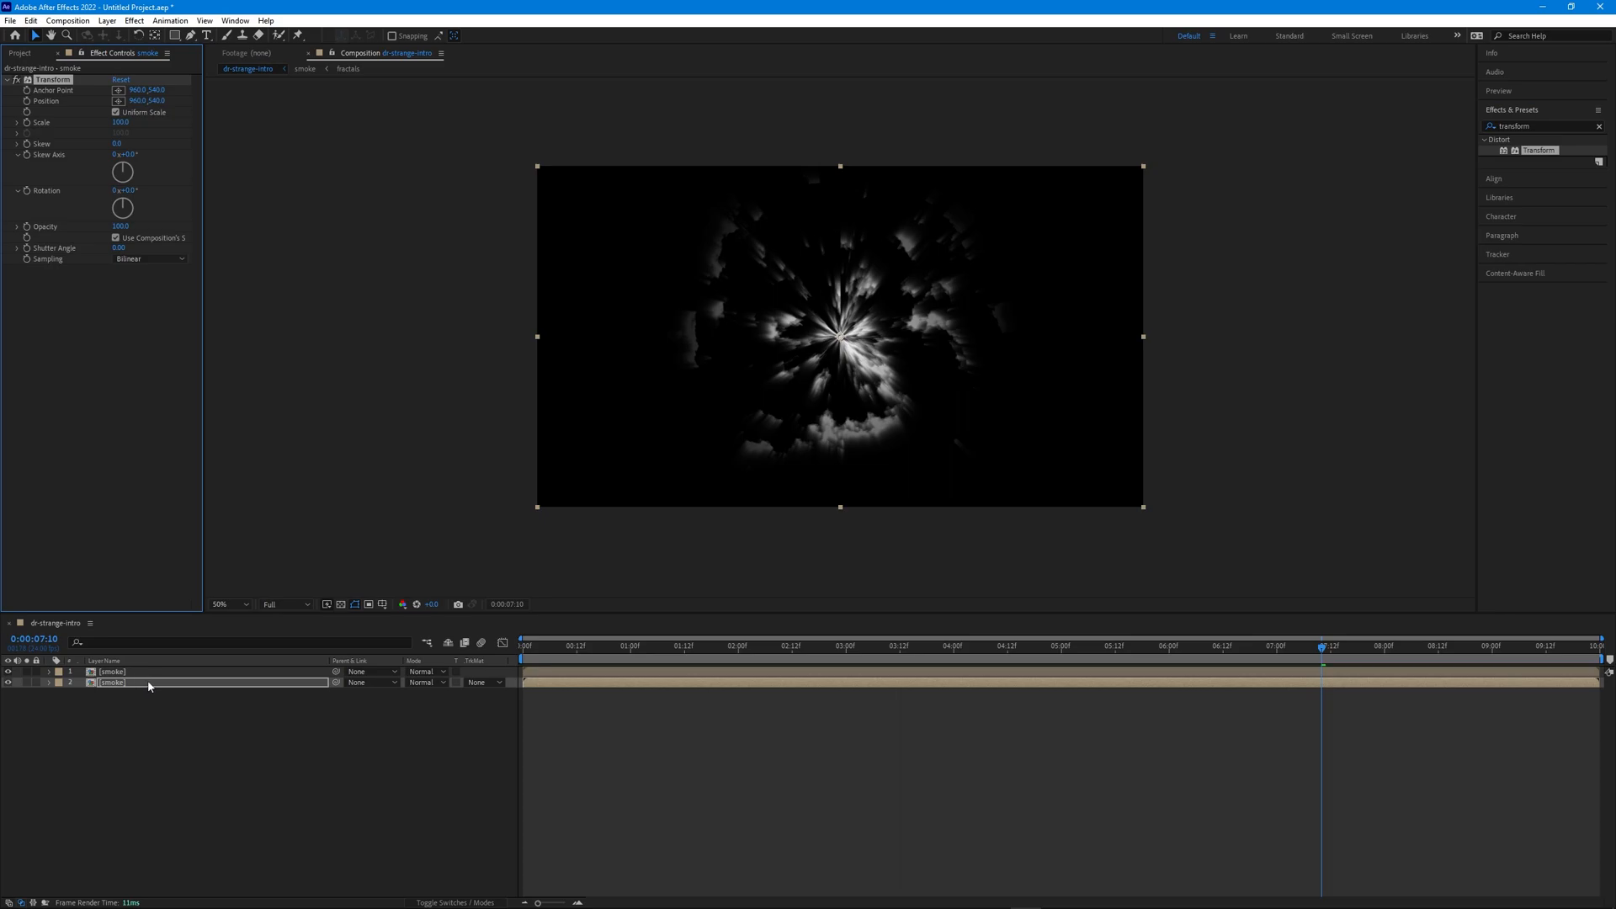
pyautogui.click(120, 123)
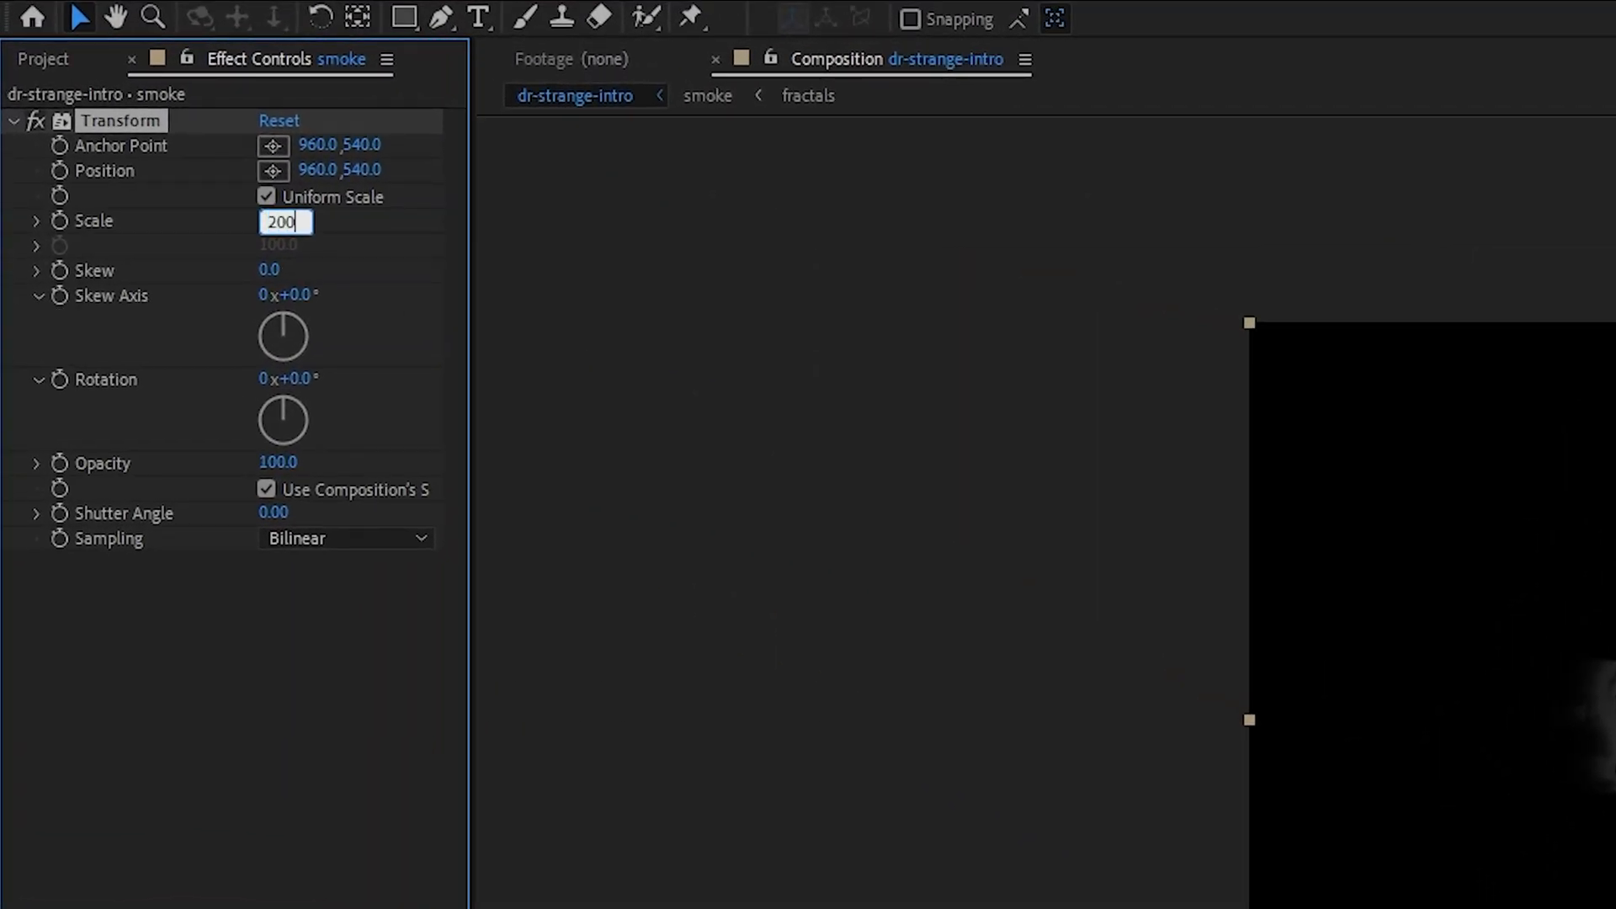
pyautogui.press('Return')
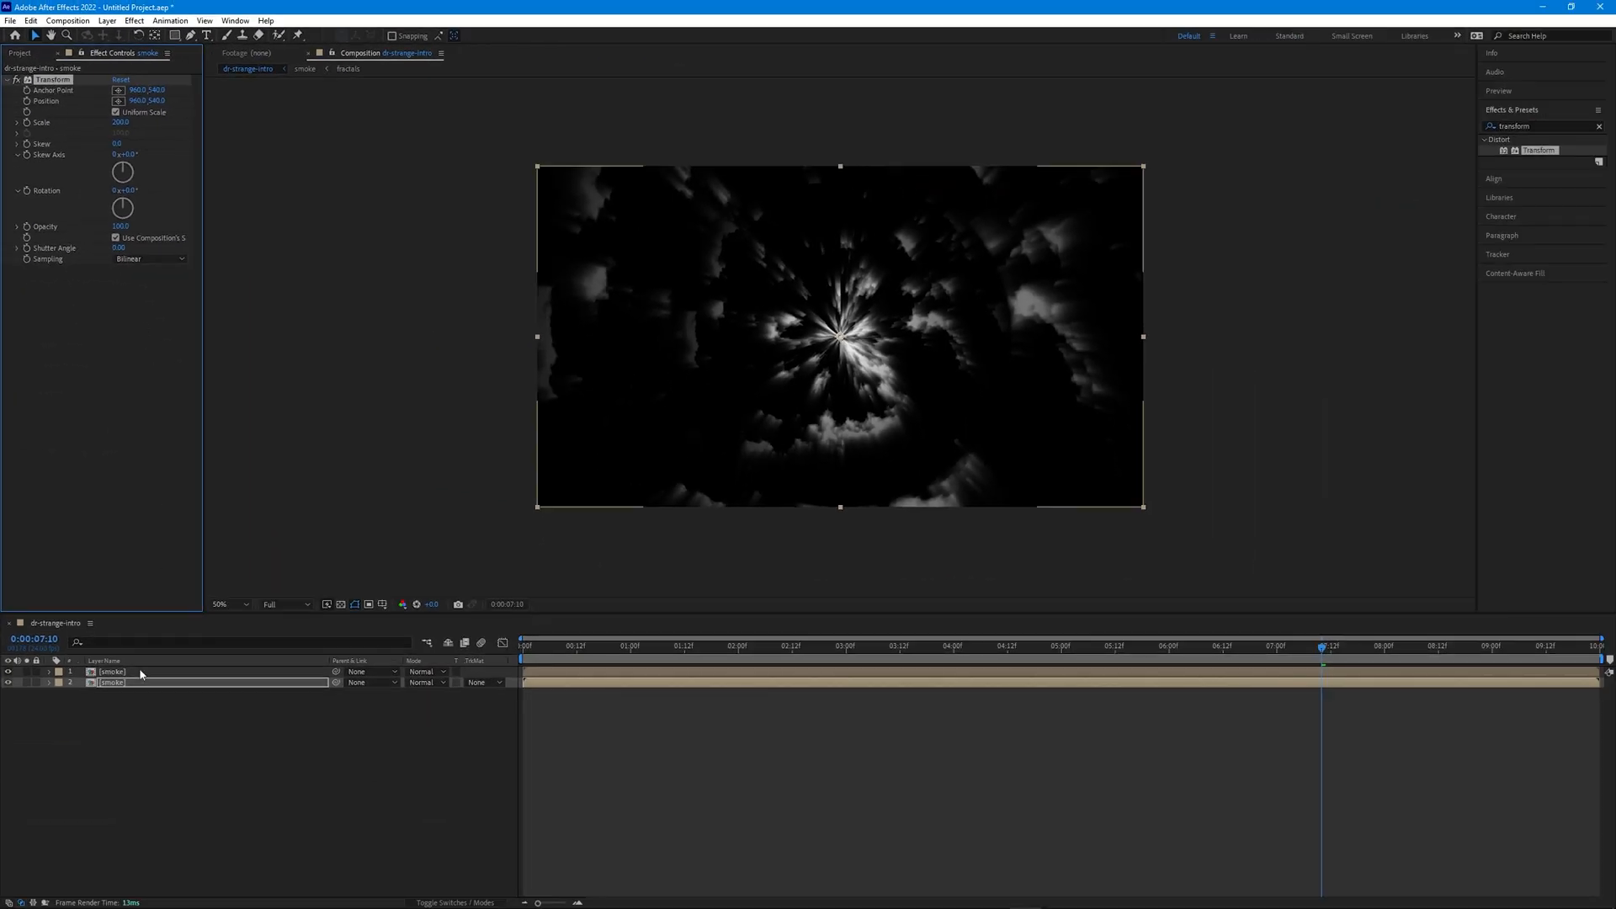
# Paste the Transform effect onto the upper smoke layer and set its Rotation to 180°
pyautogui.click(140, 671)
pyautogui.hotkey('ctrl', 'v')
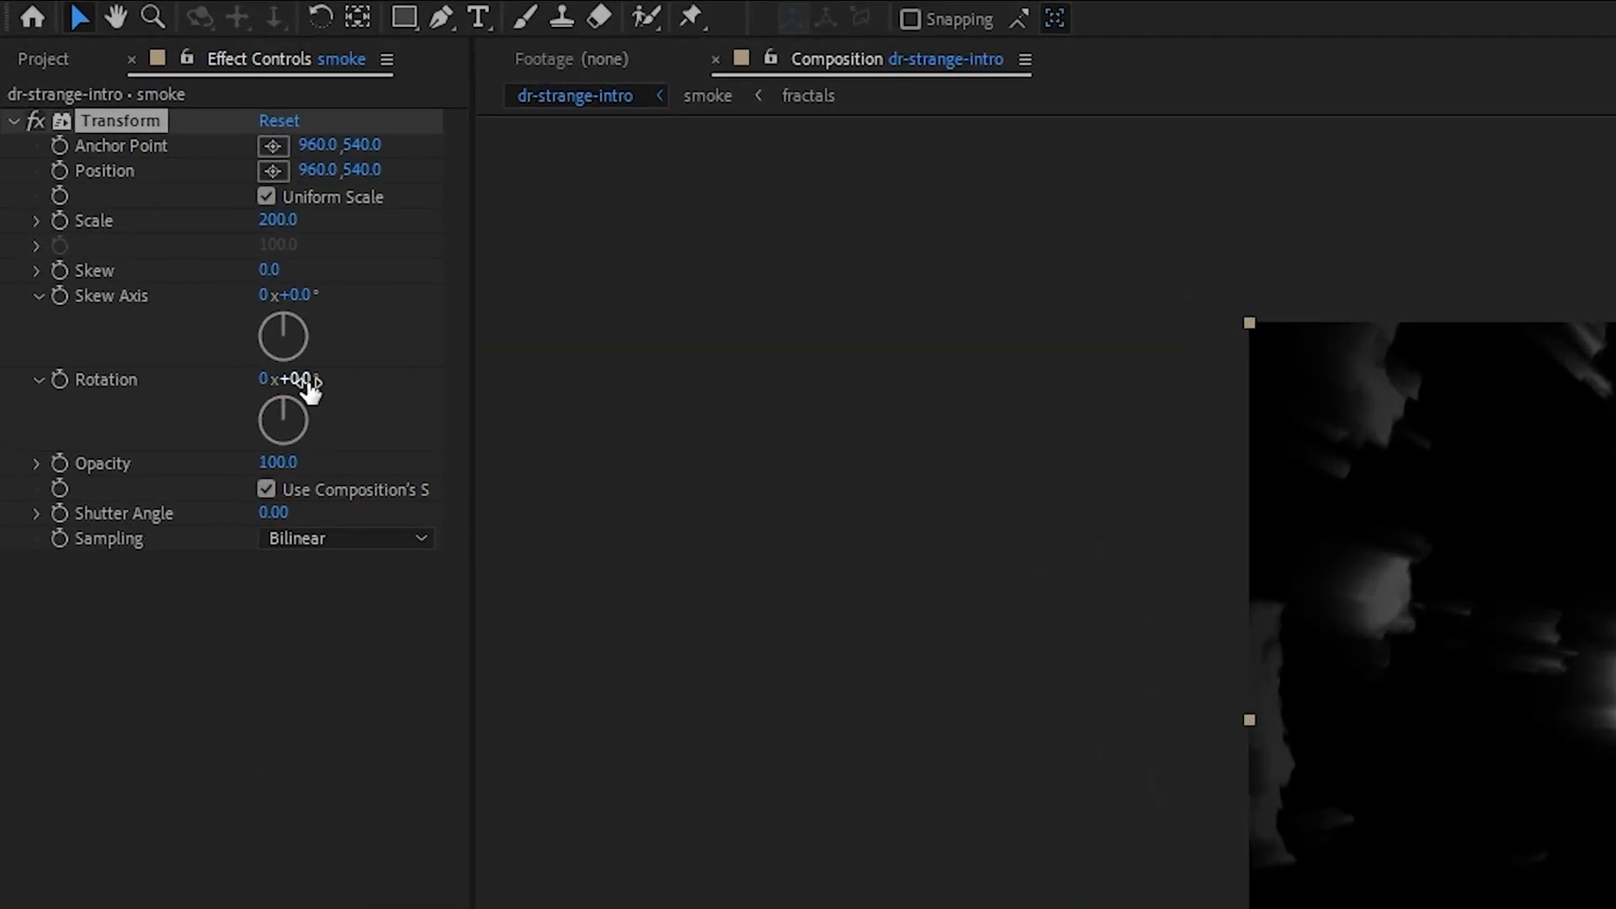
pyautogui.click(305, 379)
pyautogui.write('180')
pyautogui.press('Return')
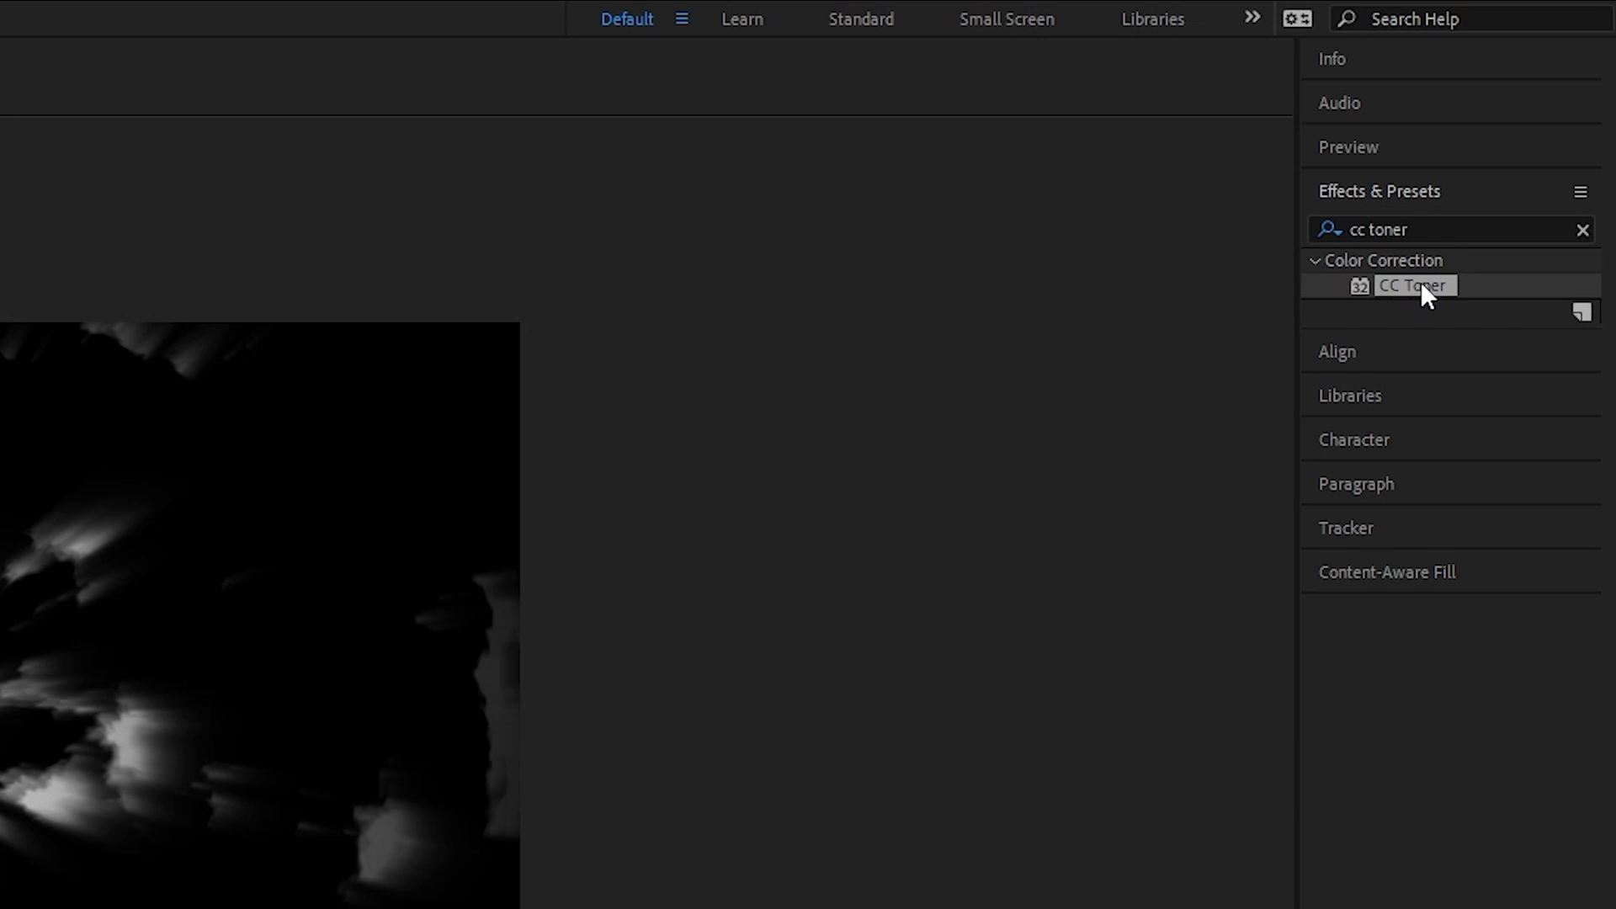
# Apply the CC Toner effect to the upper smoke layer and set its Midtones color to red
pyautogui.moveTo(1421, 286); pyautogui.dragTo(141, 682)
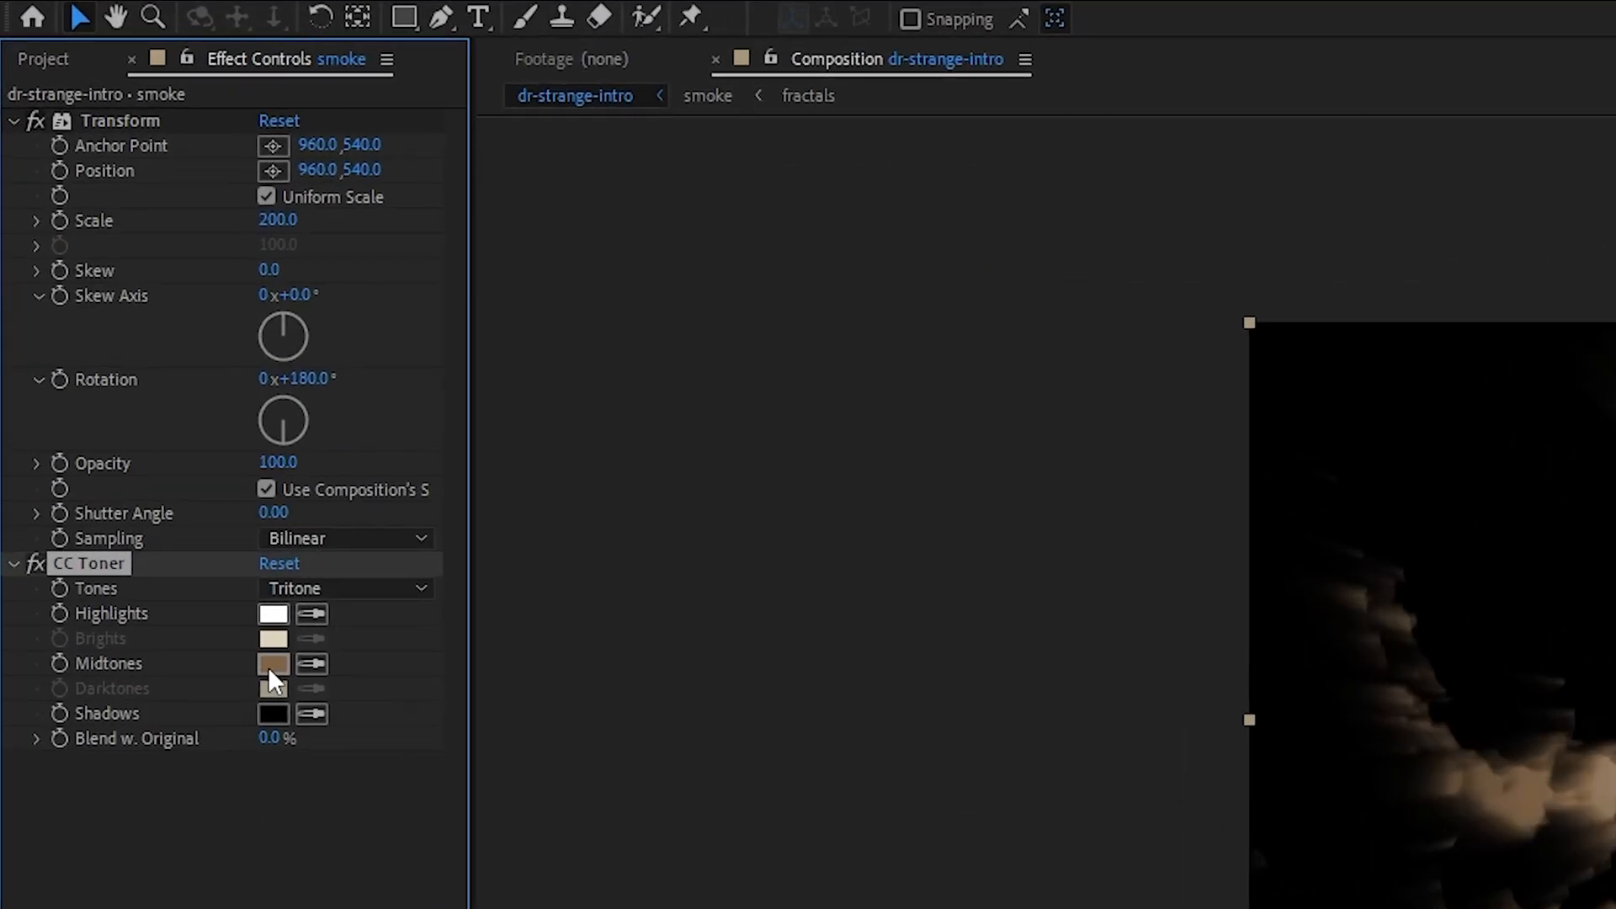
pyautogui.click(272, 663)
pyautogui.click(635, 515)
pyautogui.click(541, 522)
pyautogui.click(558, 505)
pyautogui.click(869, 480)
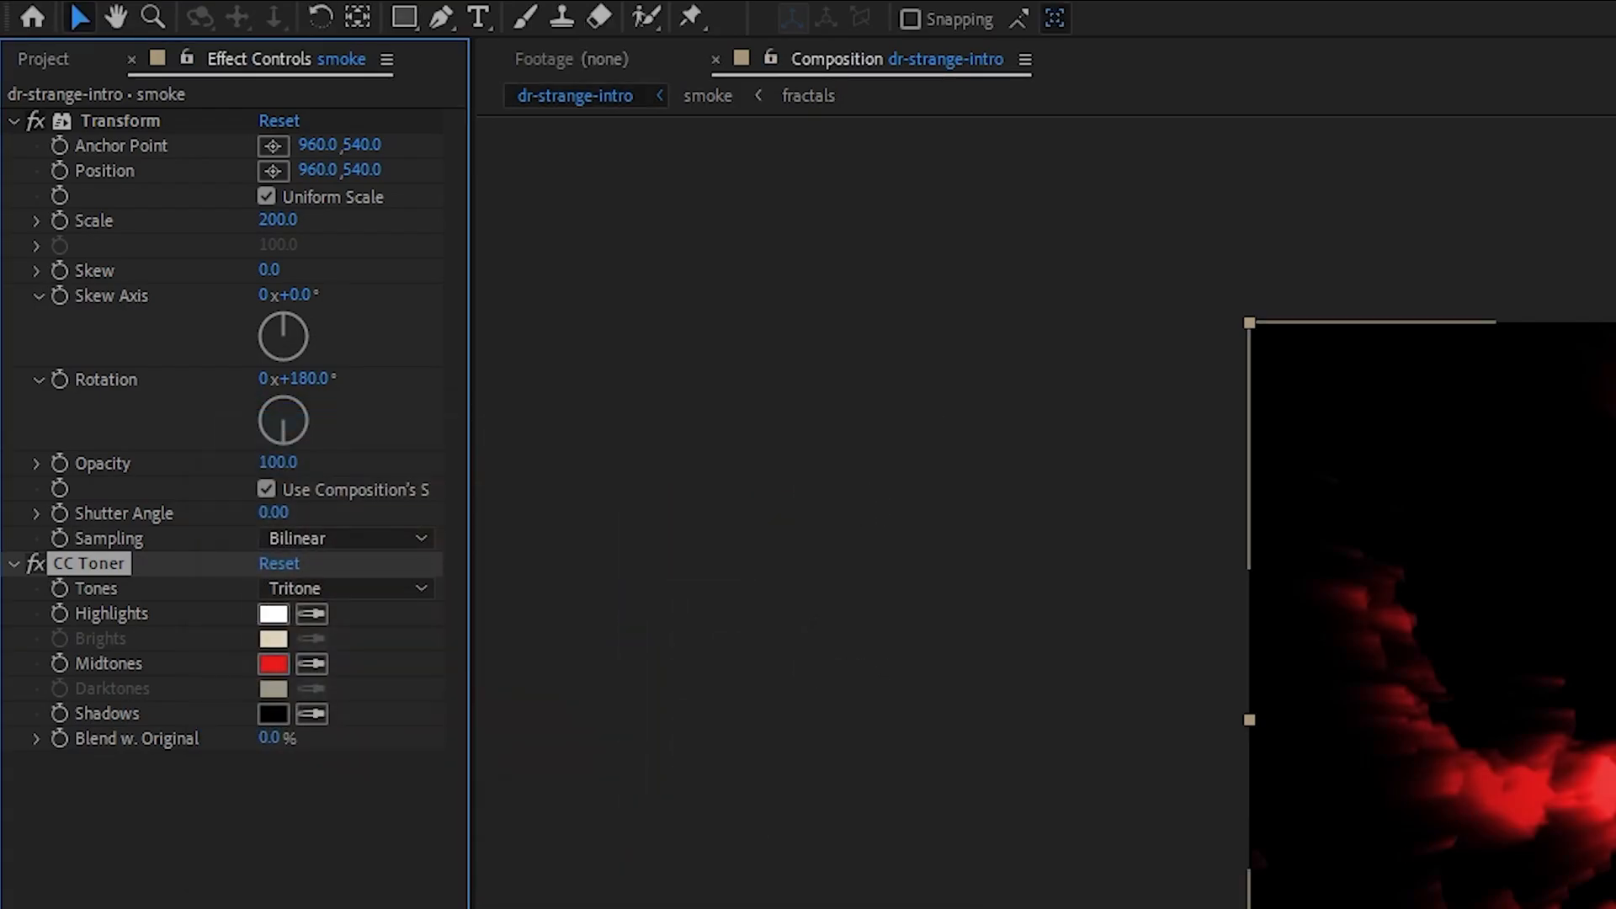
# Set the lower smoke layer's CC Toner Midtones to blue and switch both smoke layers to Screen blending mode
pyautogui.click(273, 663)
pyautogui.click(641, 589)
pyautogui.click(436, 606)
pyautogui.click(869, 480)
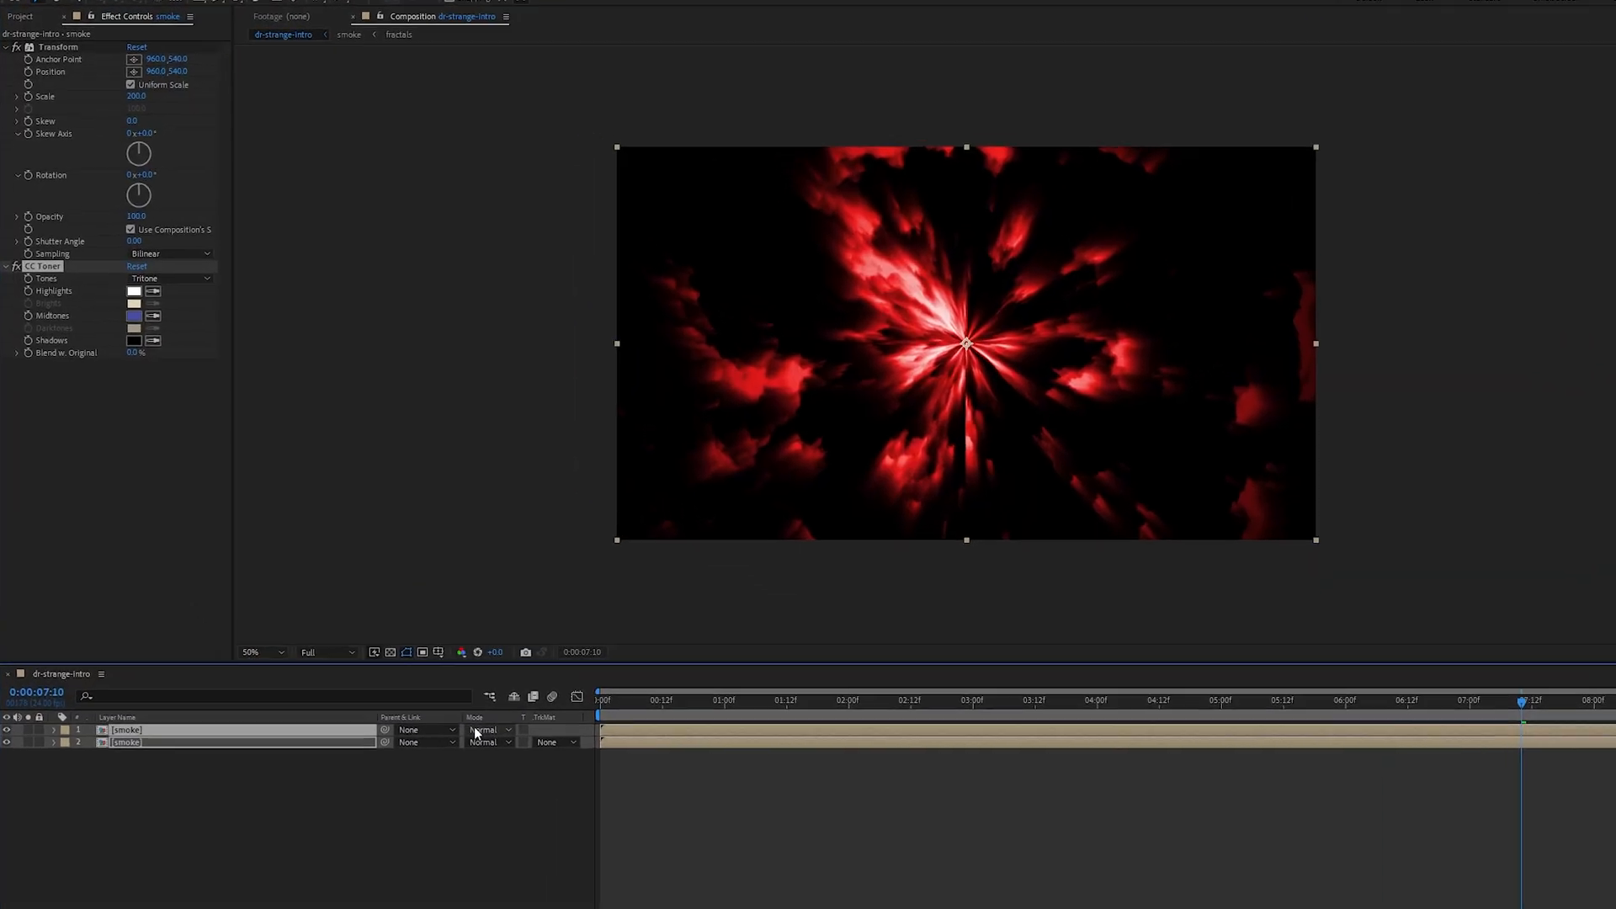
pyautogui.click(421, 671)
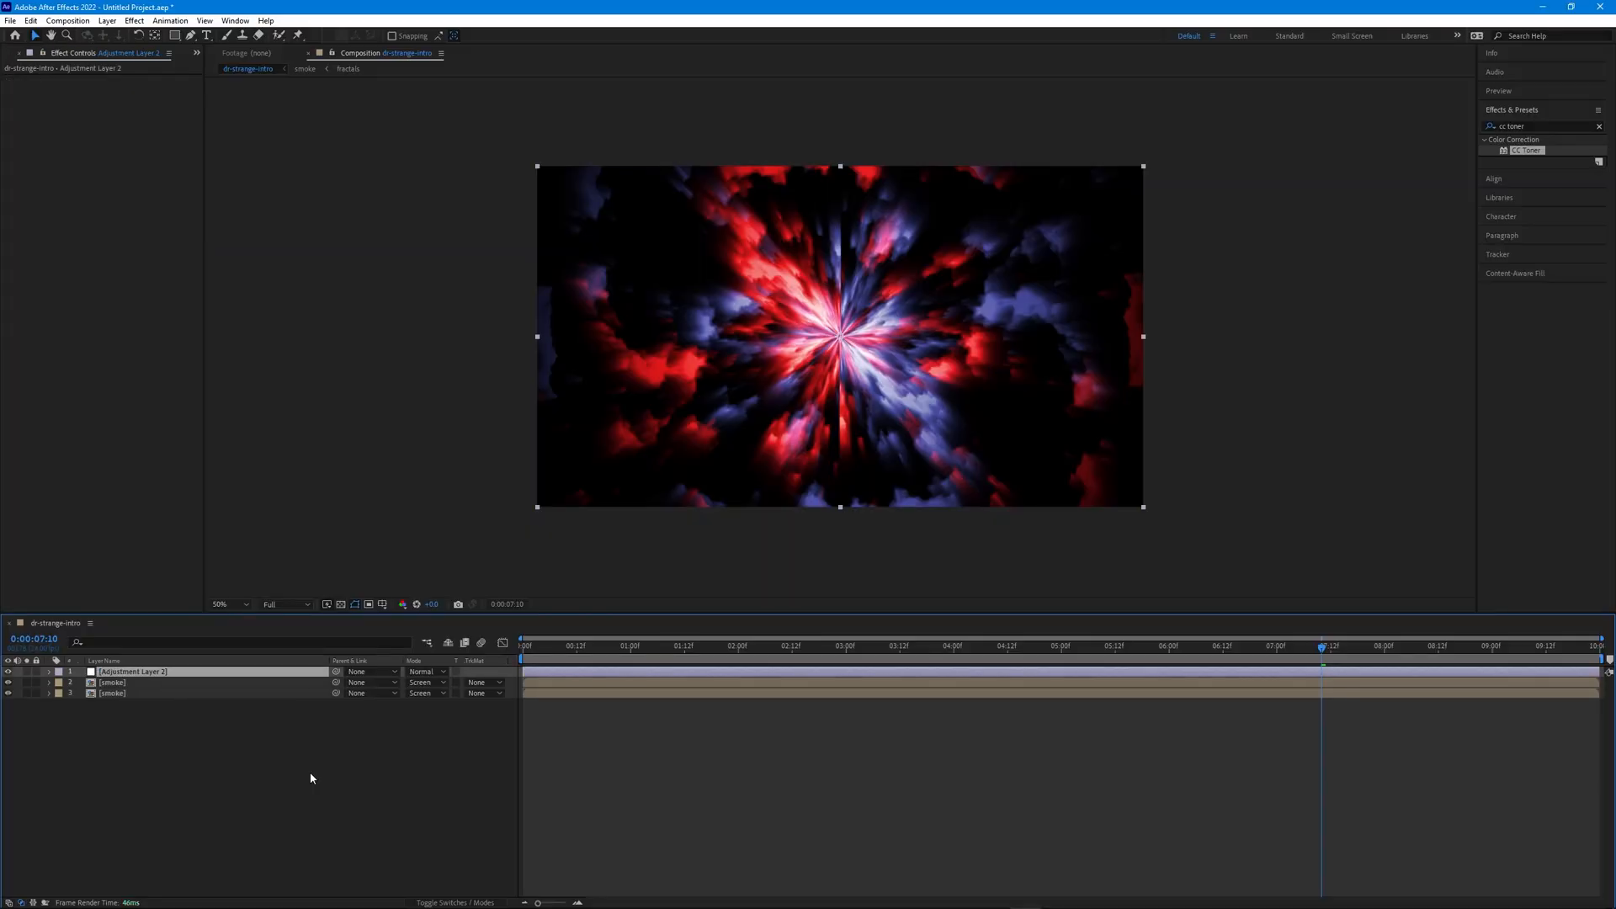
# Add two more adjustment layers and rename the lowest adjustment layer, directly above the smoke layers, as darken
pyautogui.hotkey('ctrl', 'alt', 'y')
pyautogui.hotkey('ctrl', 'alt', 'y')
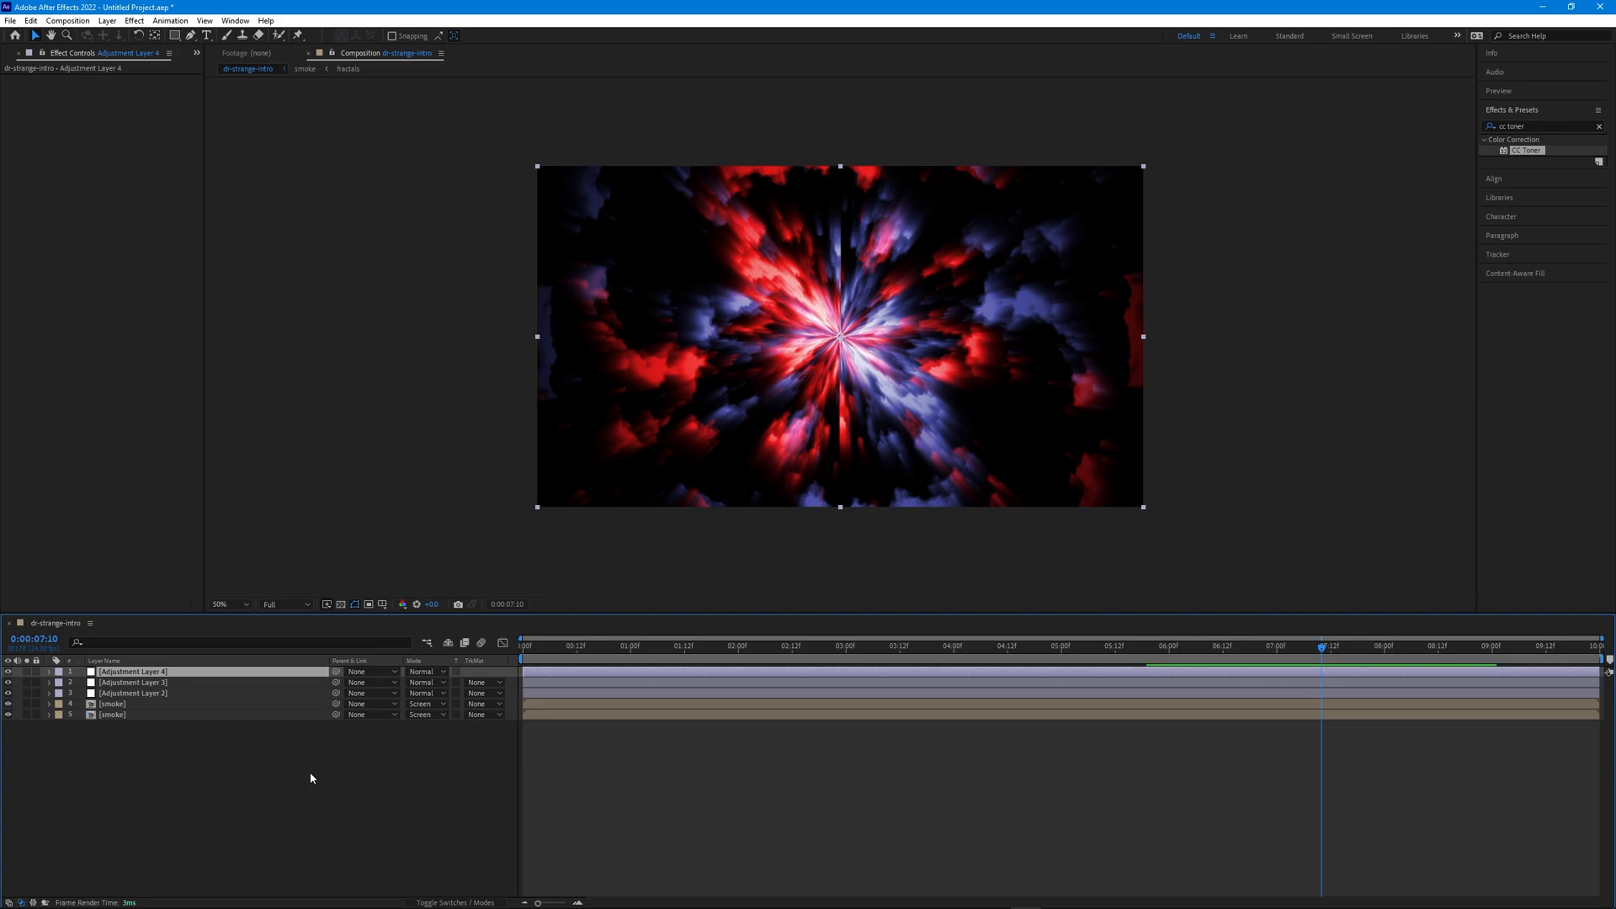
pyautogui.click(149, 694)
pyautogui.press('Return')
pyautogui.write('darken')
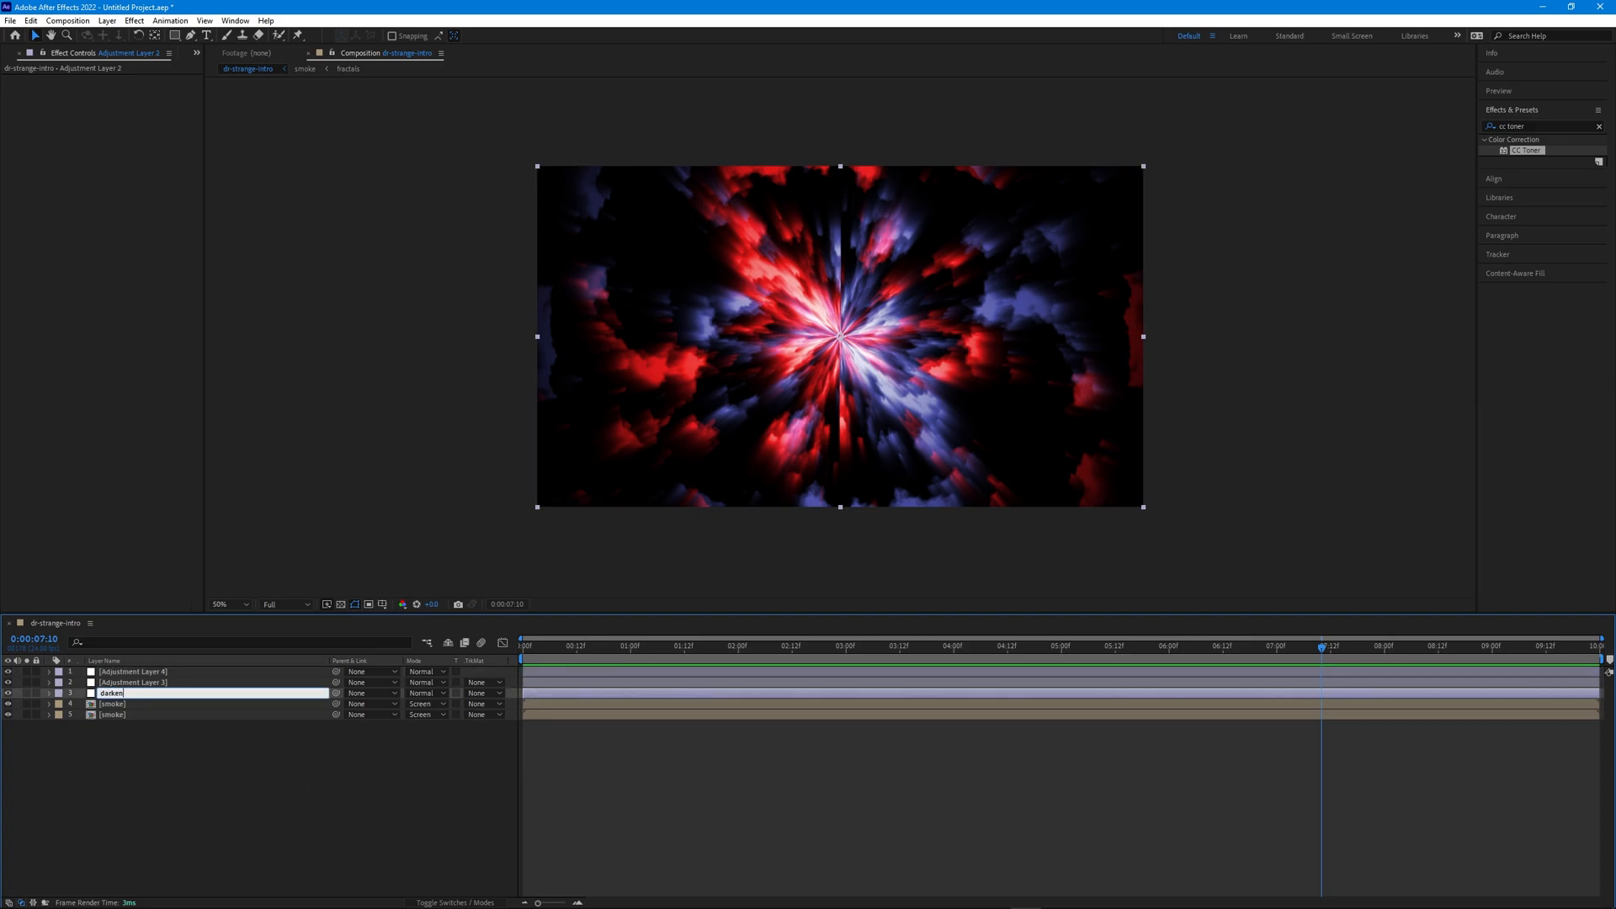
pyautogui.press('Return')
# Apply the CC Radial Fast Blur and Curves effects to the darken layer
pyautogui.click(1544, 126)
pyautogui.hotkey('ctrl', 'a')
pyautogui.write('radial')
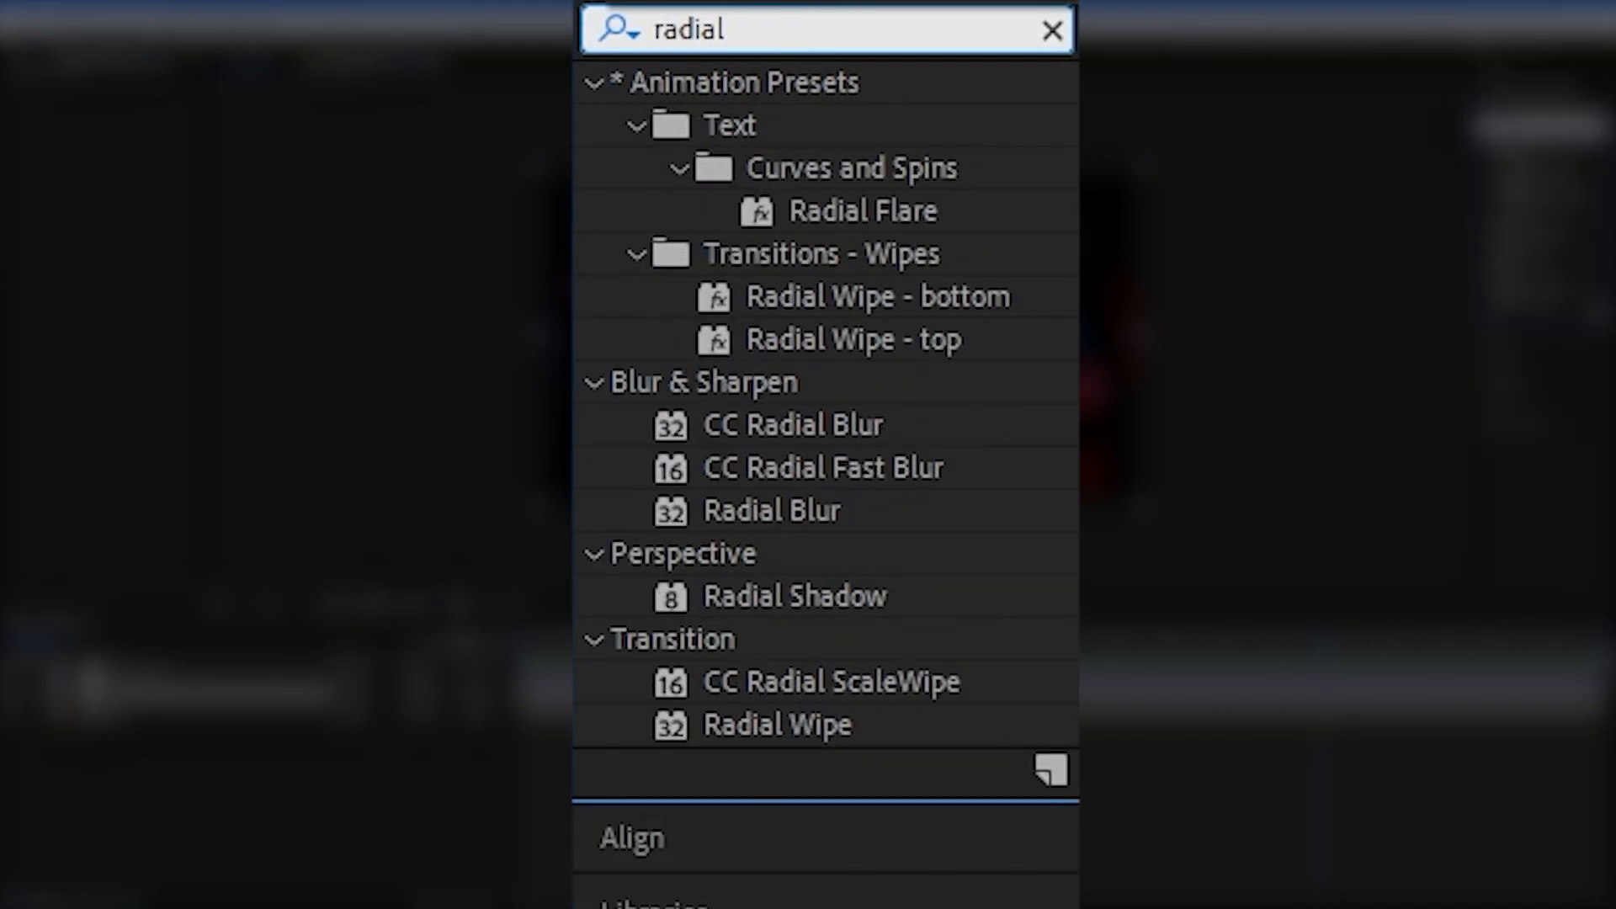
pyautogui.doubleClick(879, 468)
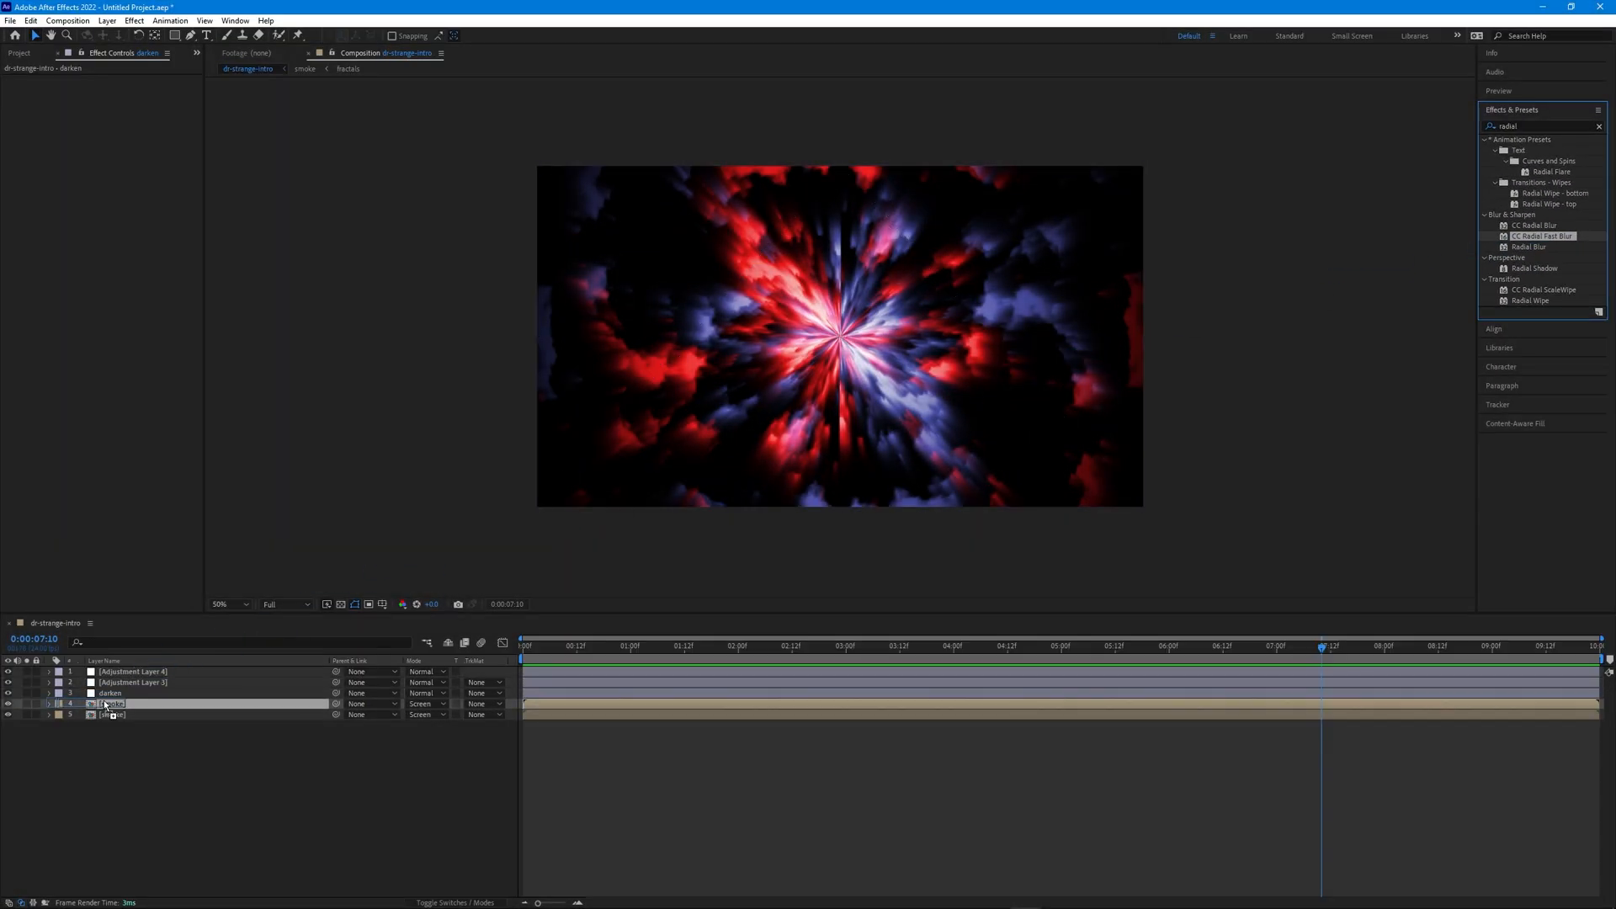
pyautogui.doubleClick(1551, 123)
pyautogui.write('curv')
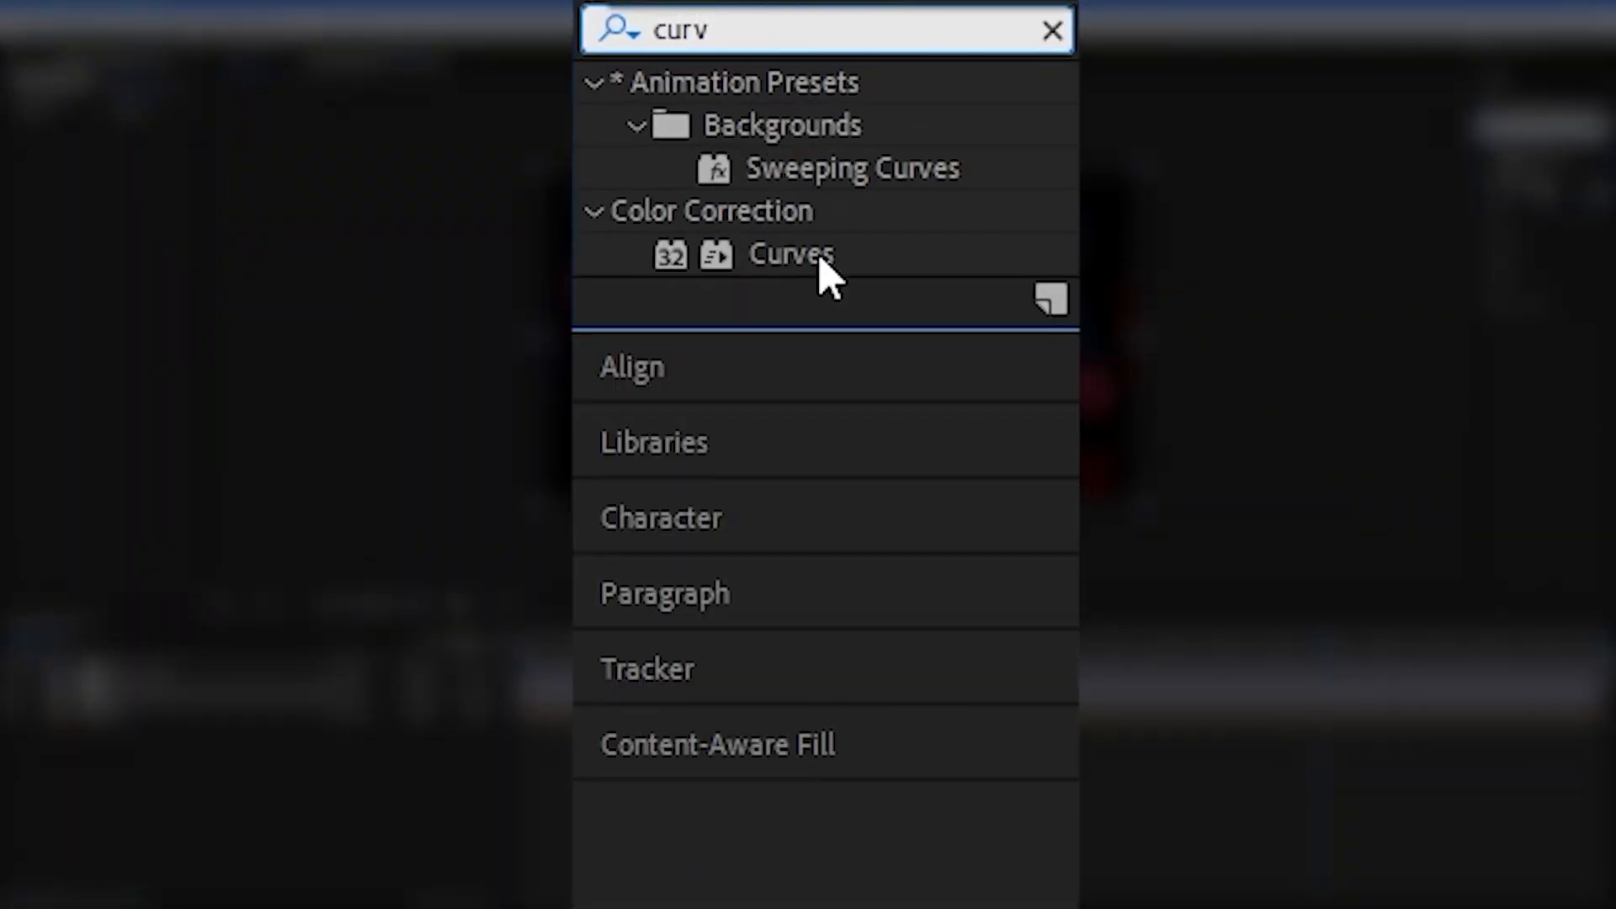
pyautogui.doubleClick(821, 261)
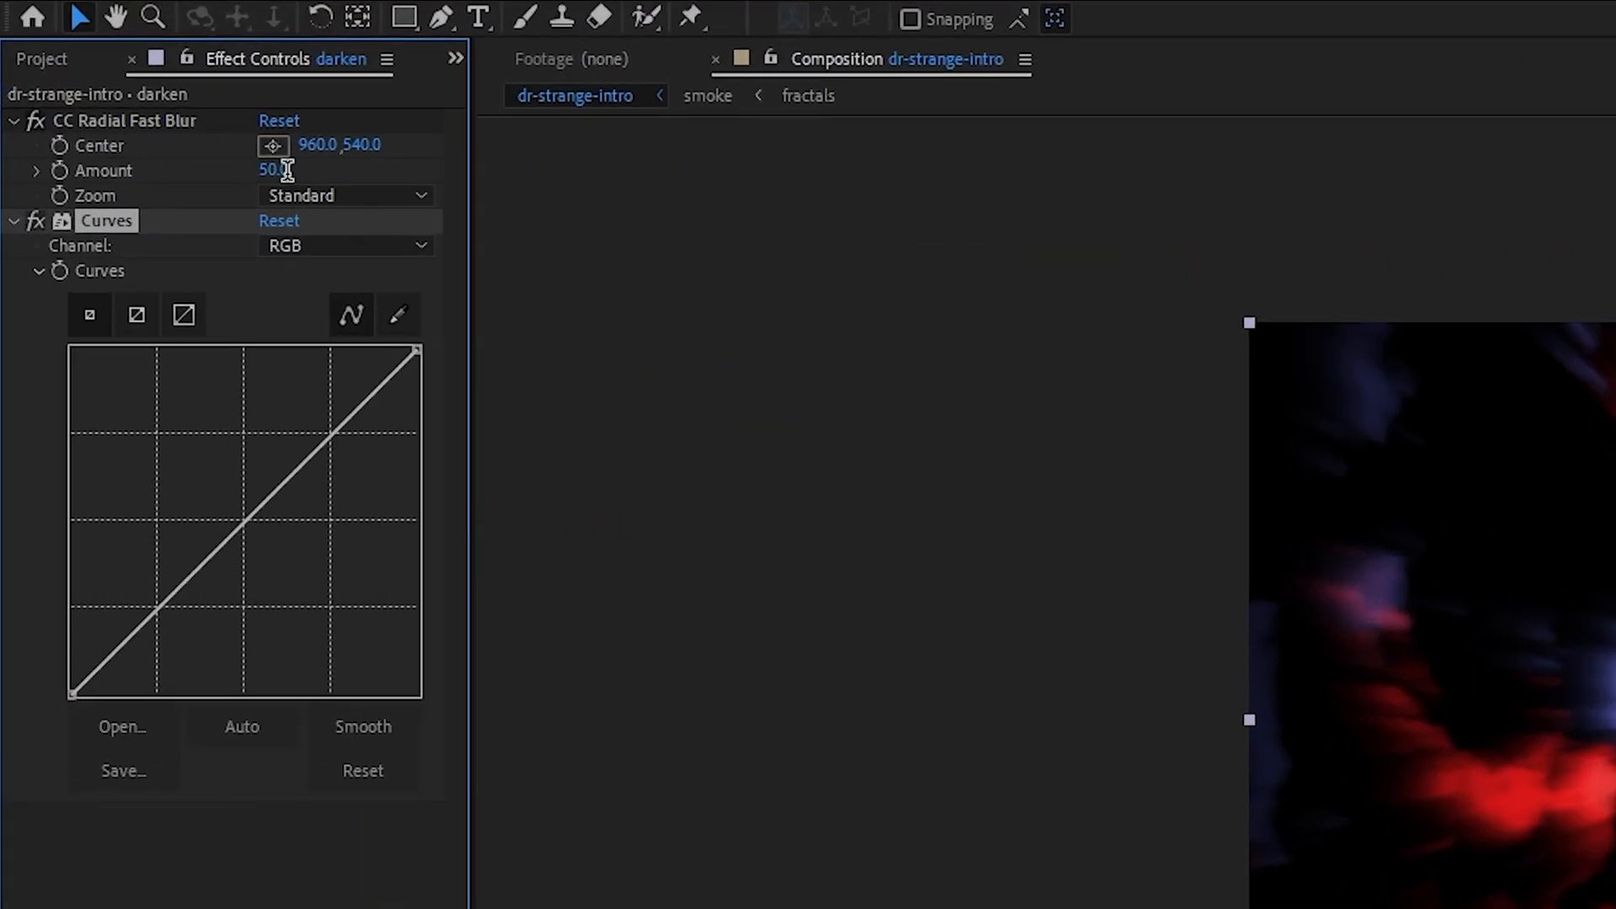
# On the darken layer, set CC Radial Fast Blur to Amount 80 and Zoom Darkest, and pull the middle of the RGB curve down
pyautogui.write('80')
pyautogui.press('Return')
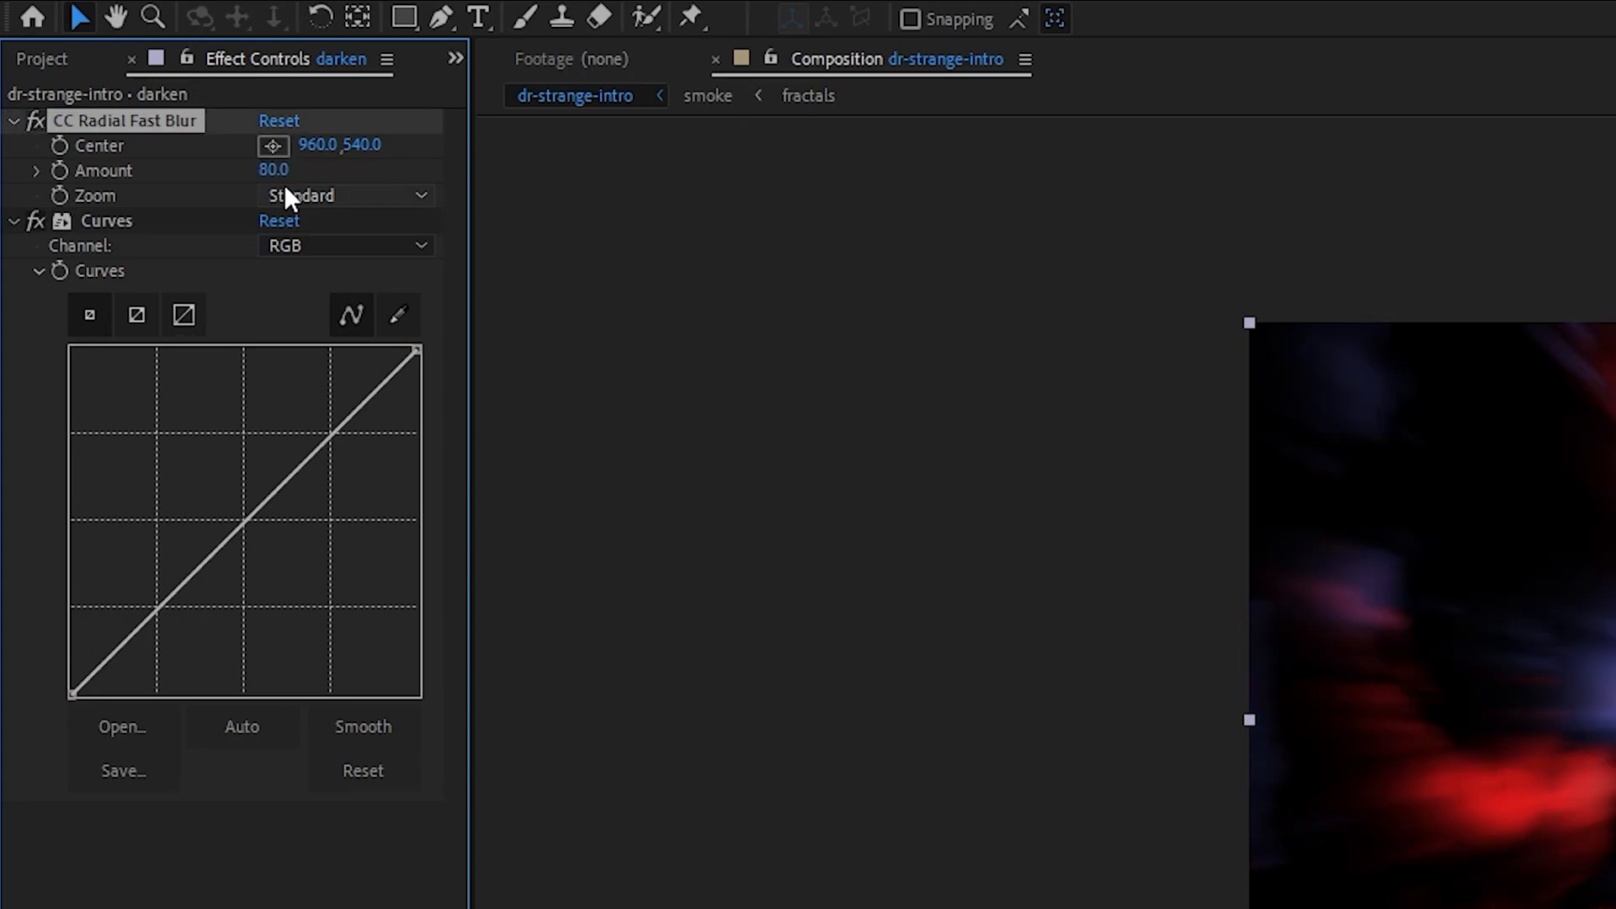
pyautogui.click(285, 189)
pyautogui.click(313, 292)
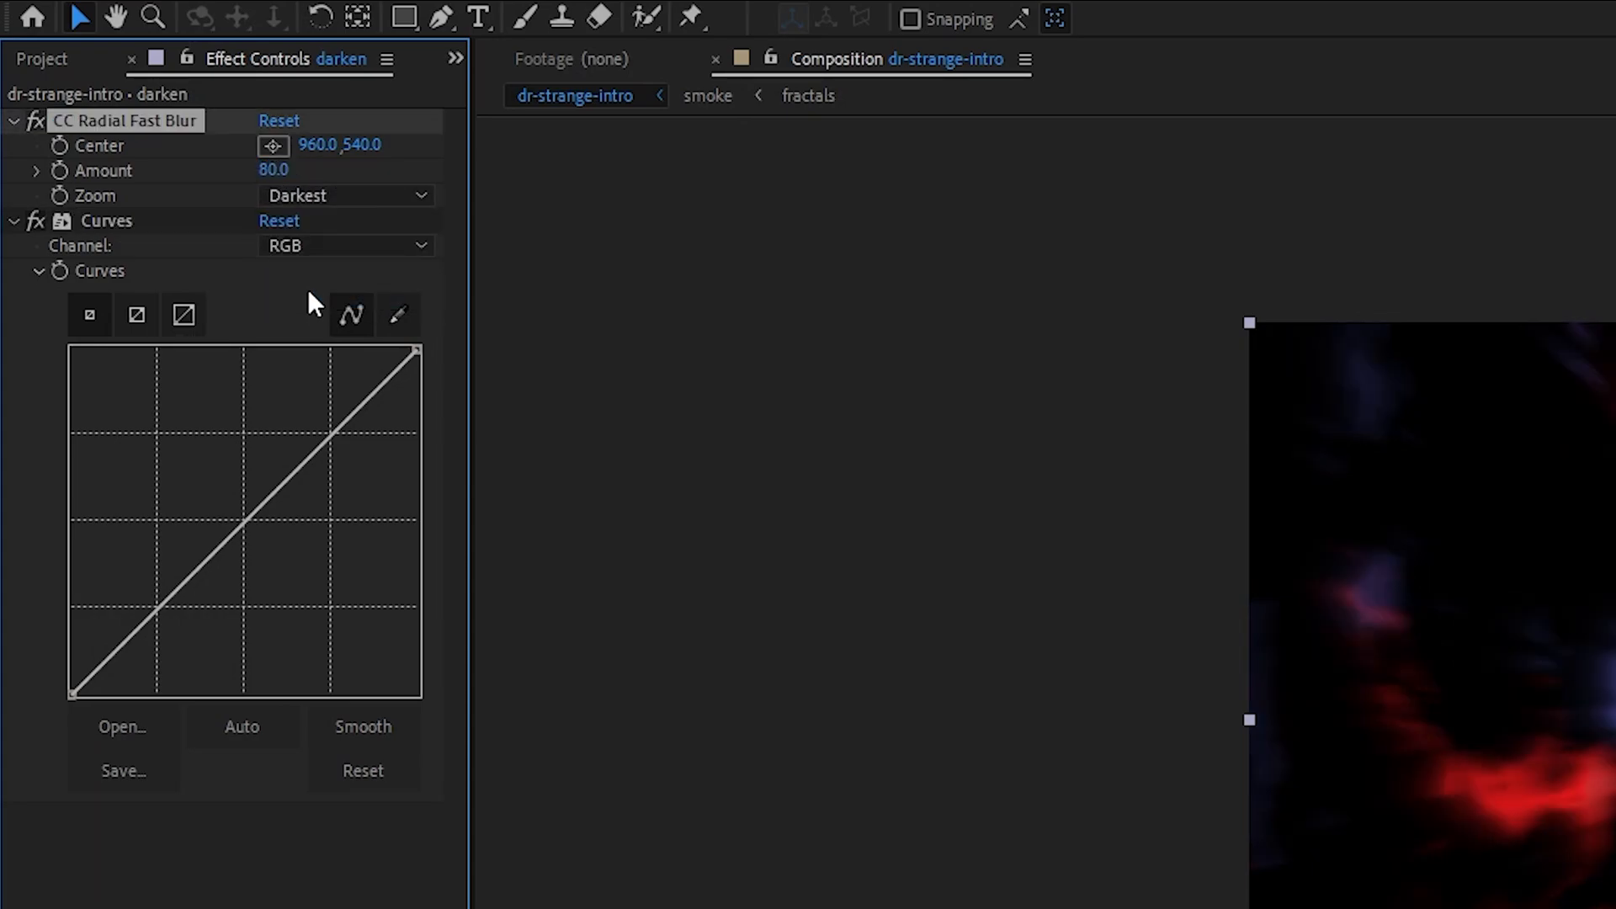
pyautogui.moveTo(209, 554); pyautogui.dragTo(205, 613)
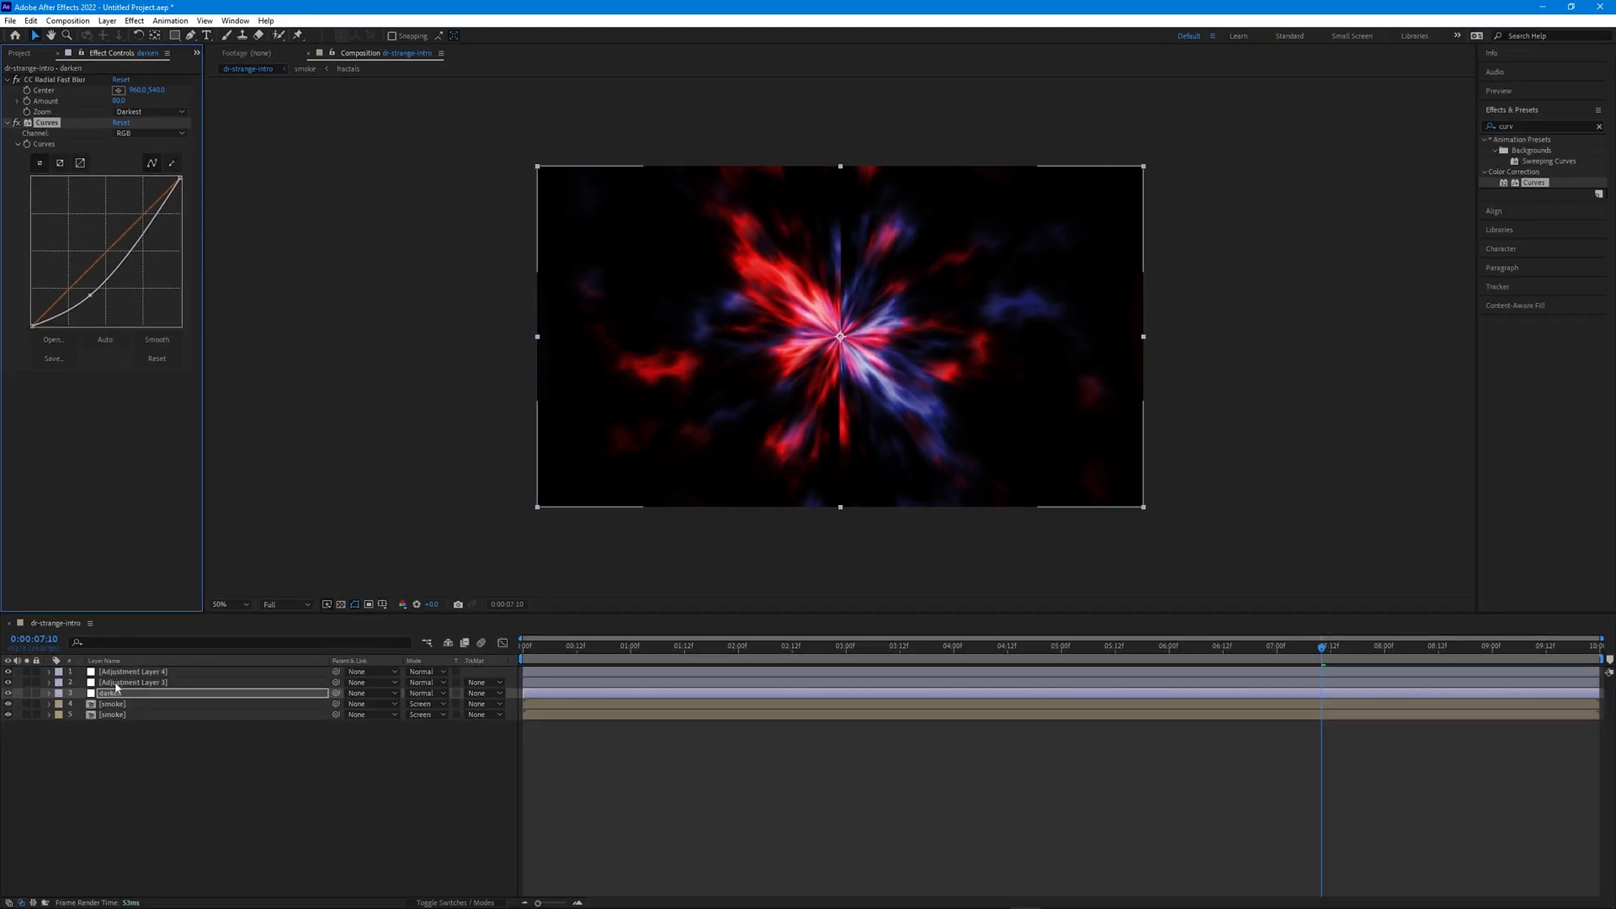
# Rename the adjustment layer directly above darken as distortion
pyautogui.click(118, 682)
pyautogui.press('Return')
pyautogui.write('d')
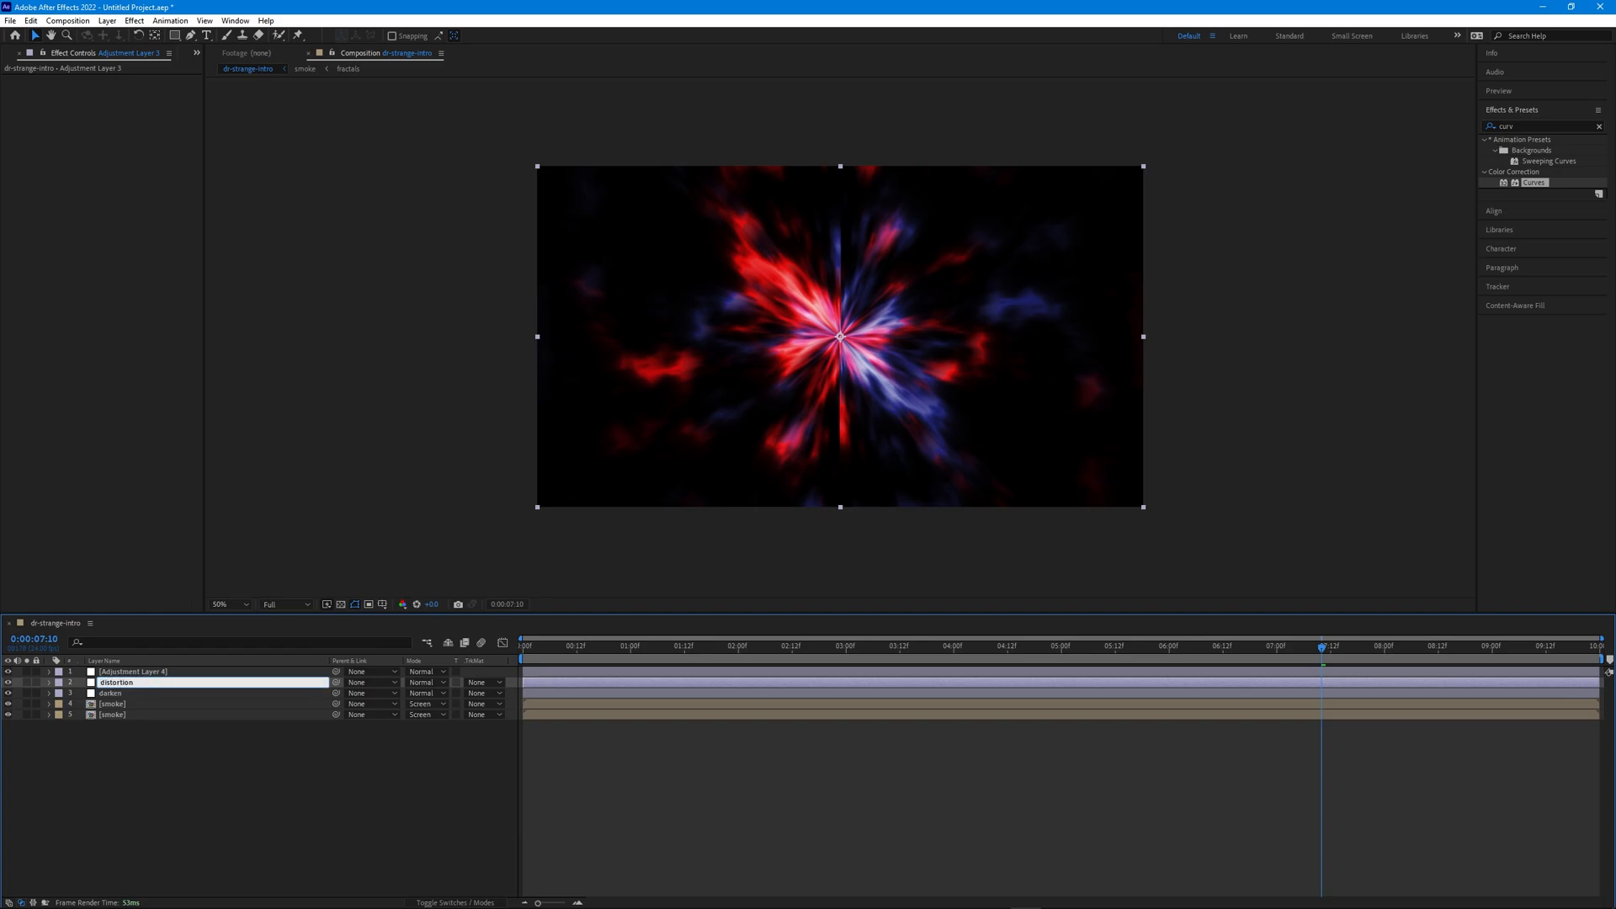
pyautogui.write('istortion')
pyautogui.press('Return')
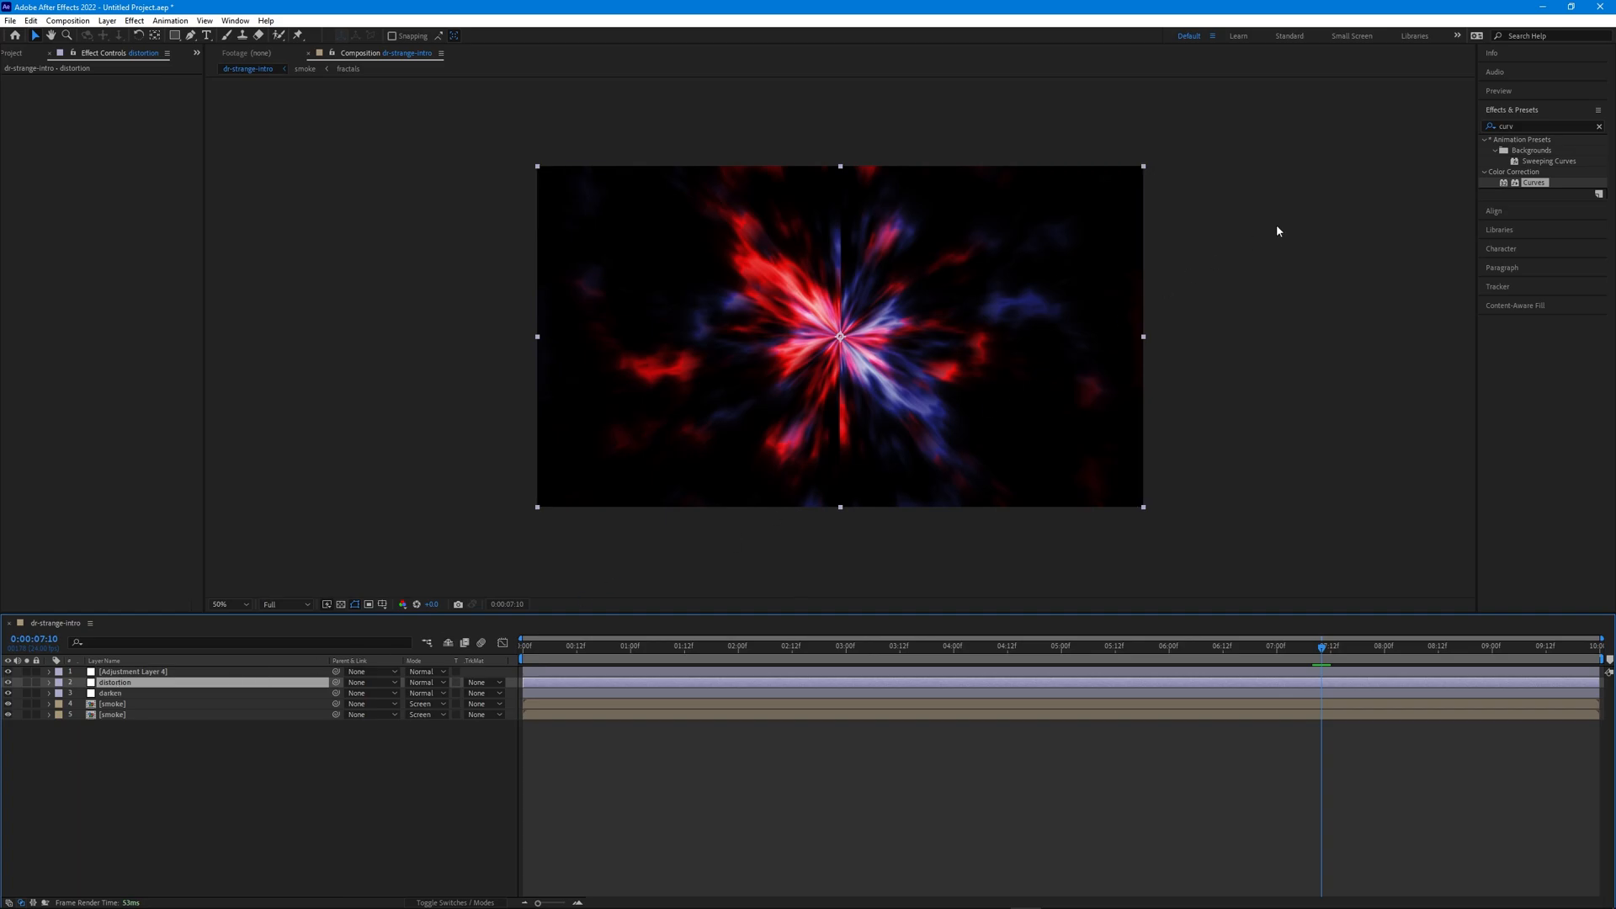
# Apply the Transform, Optics Compensation and Twirl effects to the distortion layer
pyautogui.doubleClick(1513, 125)
pyautogui.write('transform')
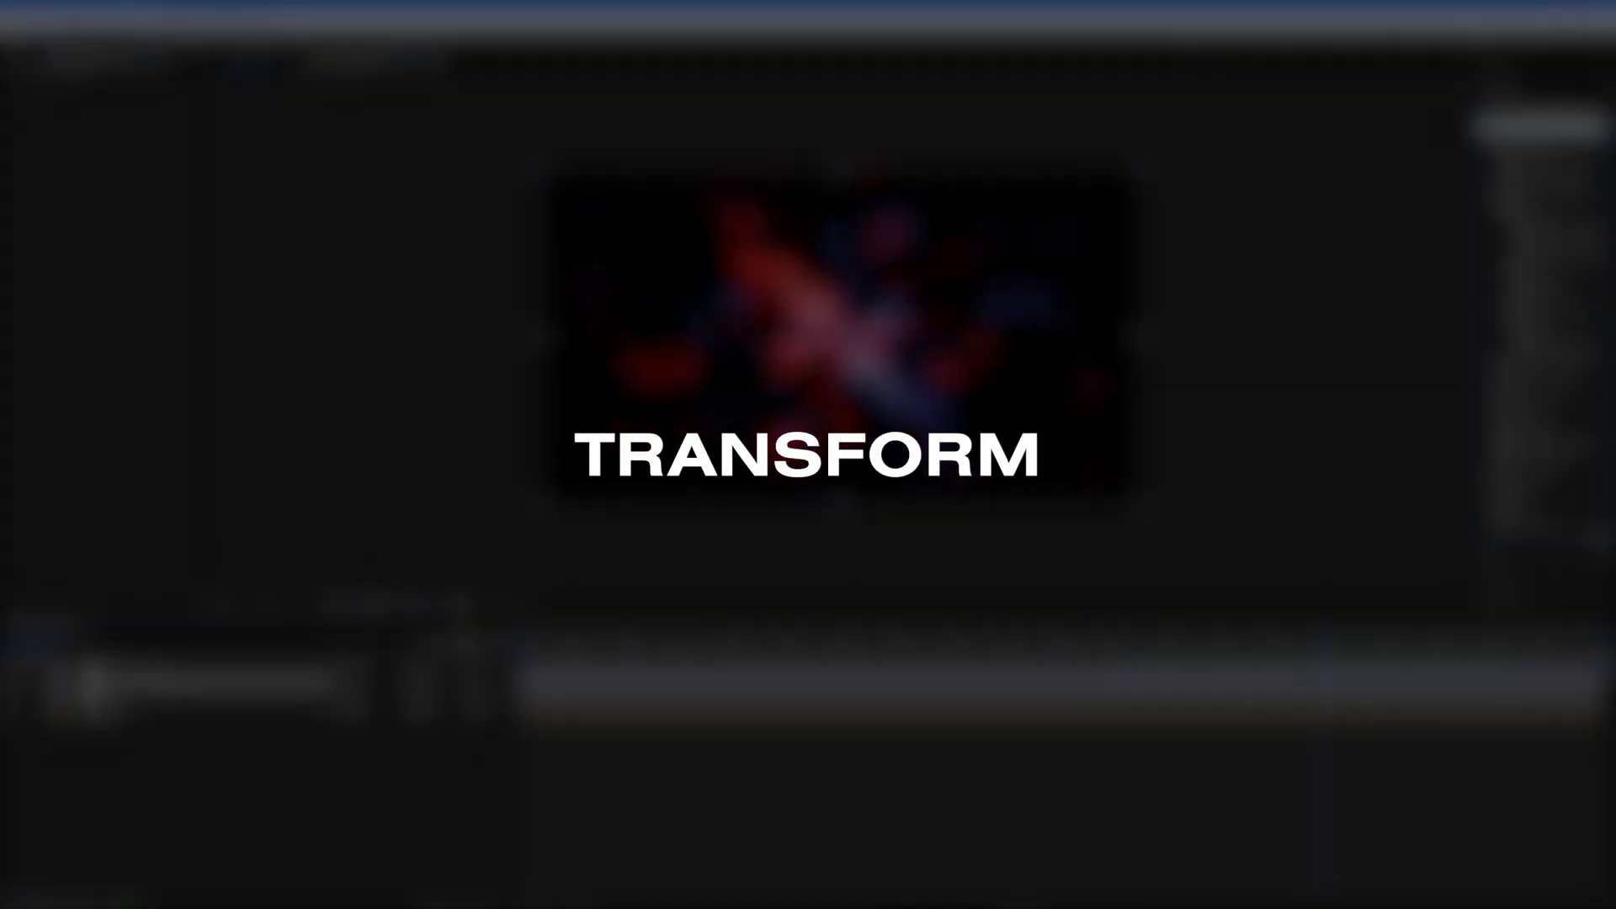
pyautogui.moveTo(1544, 194); pyautogui.dragTo(222, 680)
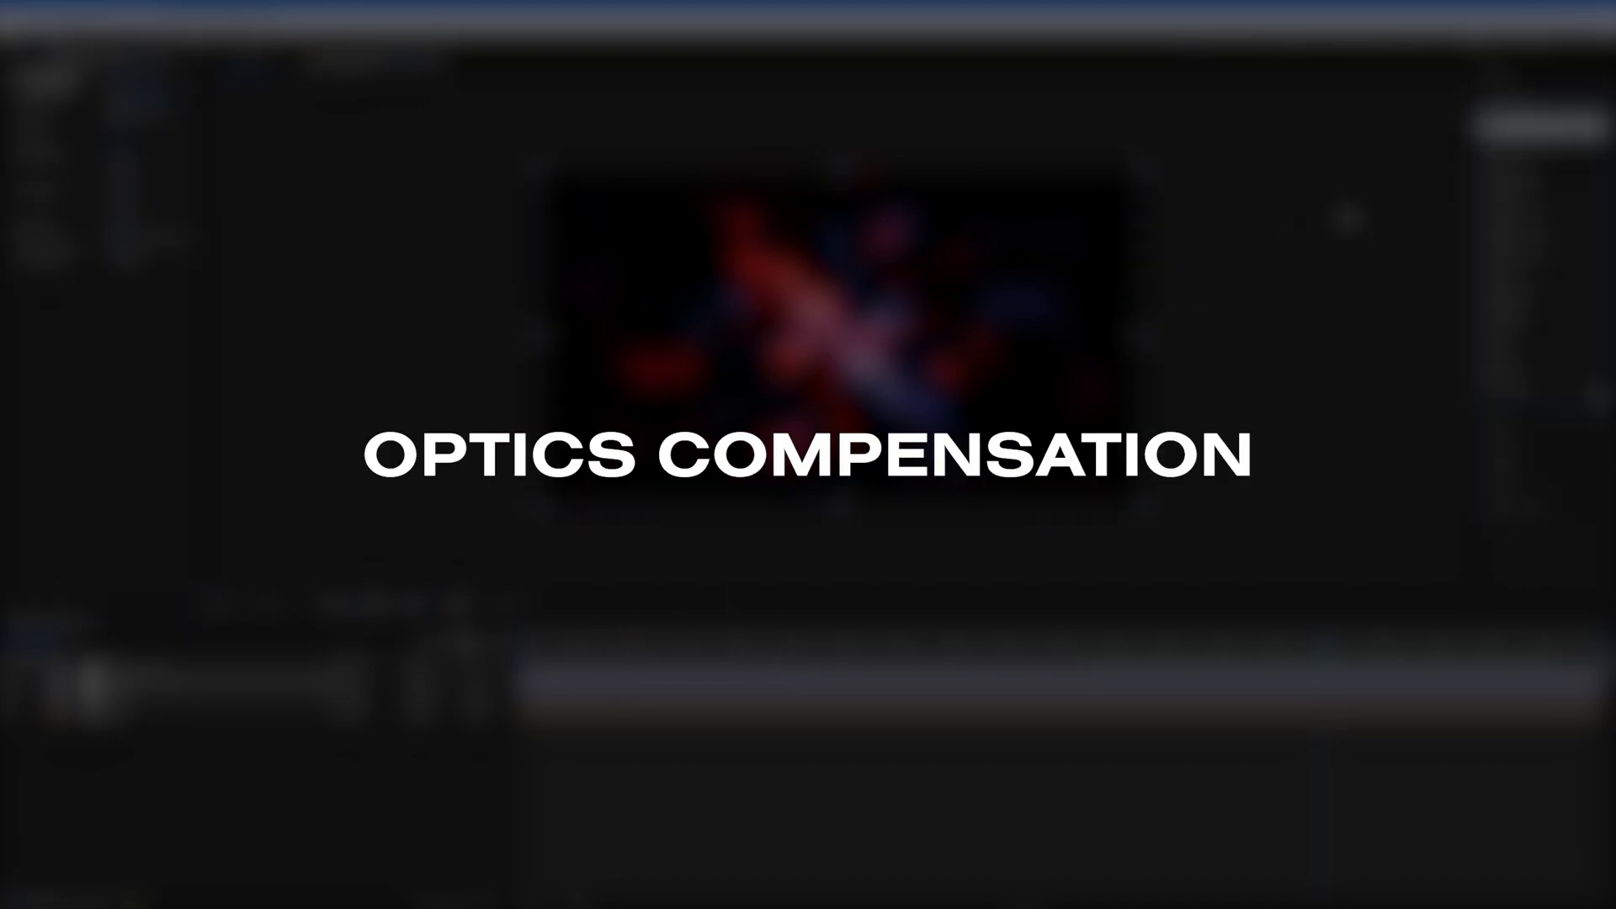
pyautogui.write('optics')
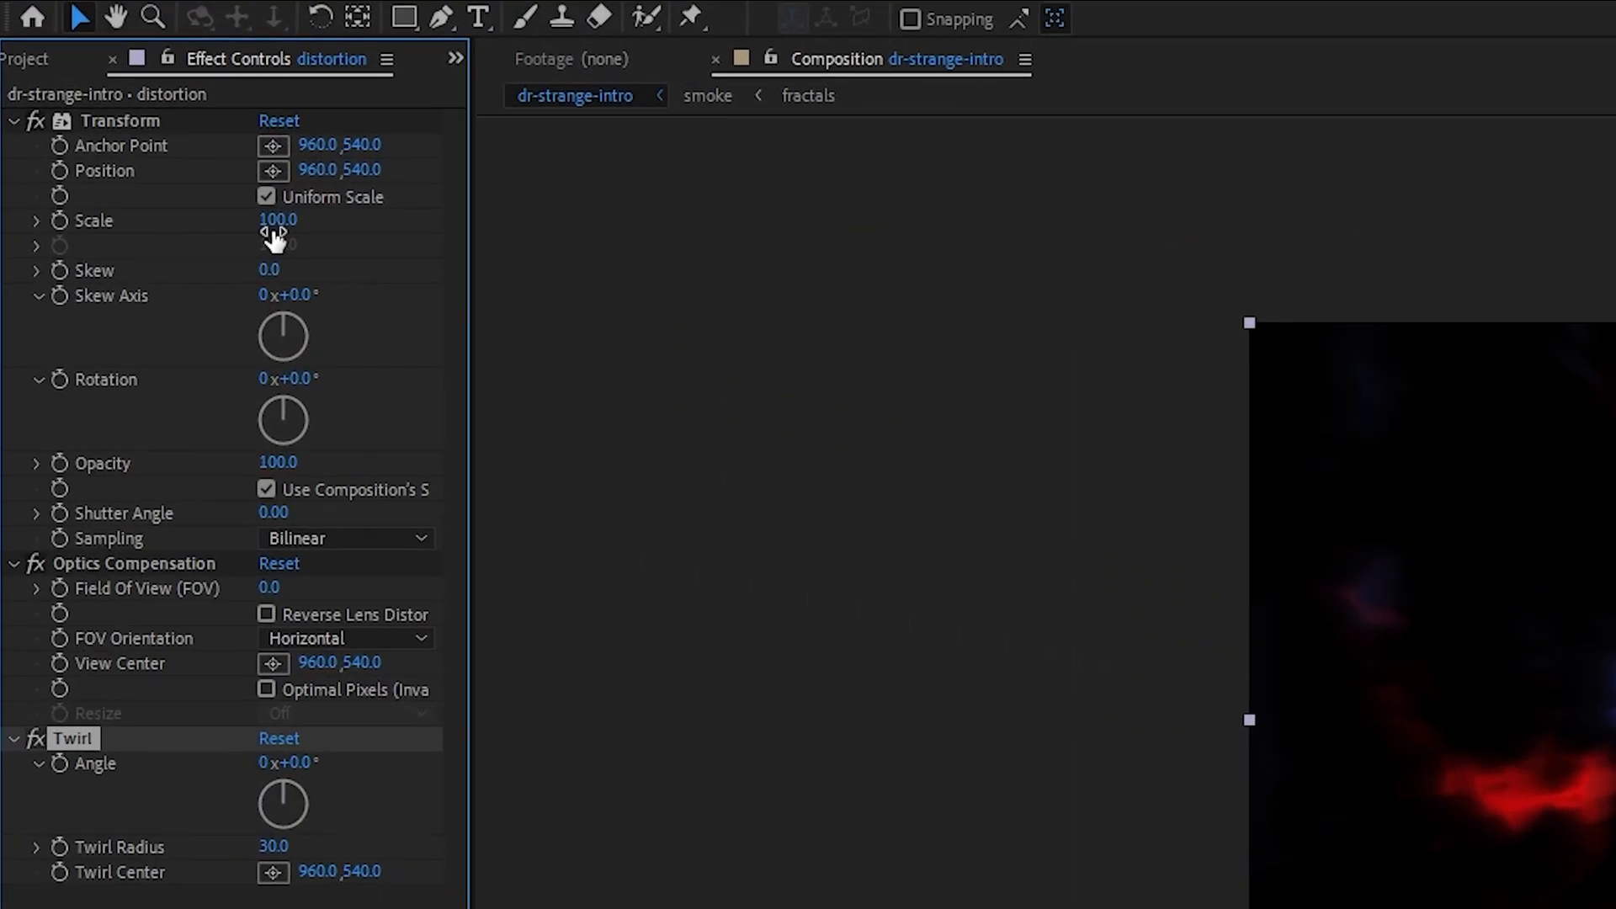
# Set the distortion layer's Transform Scale to 50 and its Optics Compensation to Field Of View 100 with Reverse Lens Distortion enabled
pyautogui.click(277, 219)
pyautogui.write('300')
pyautogui.press('Return')
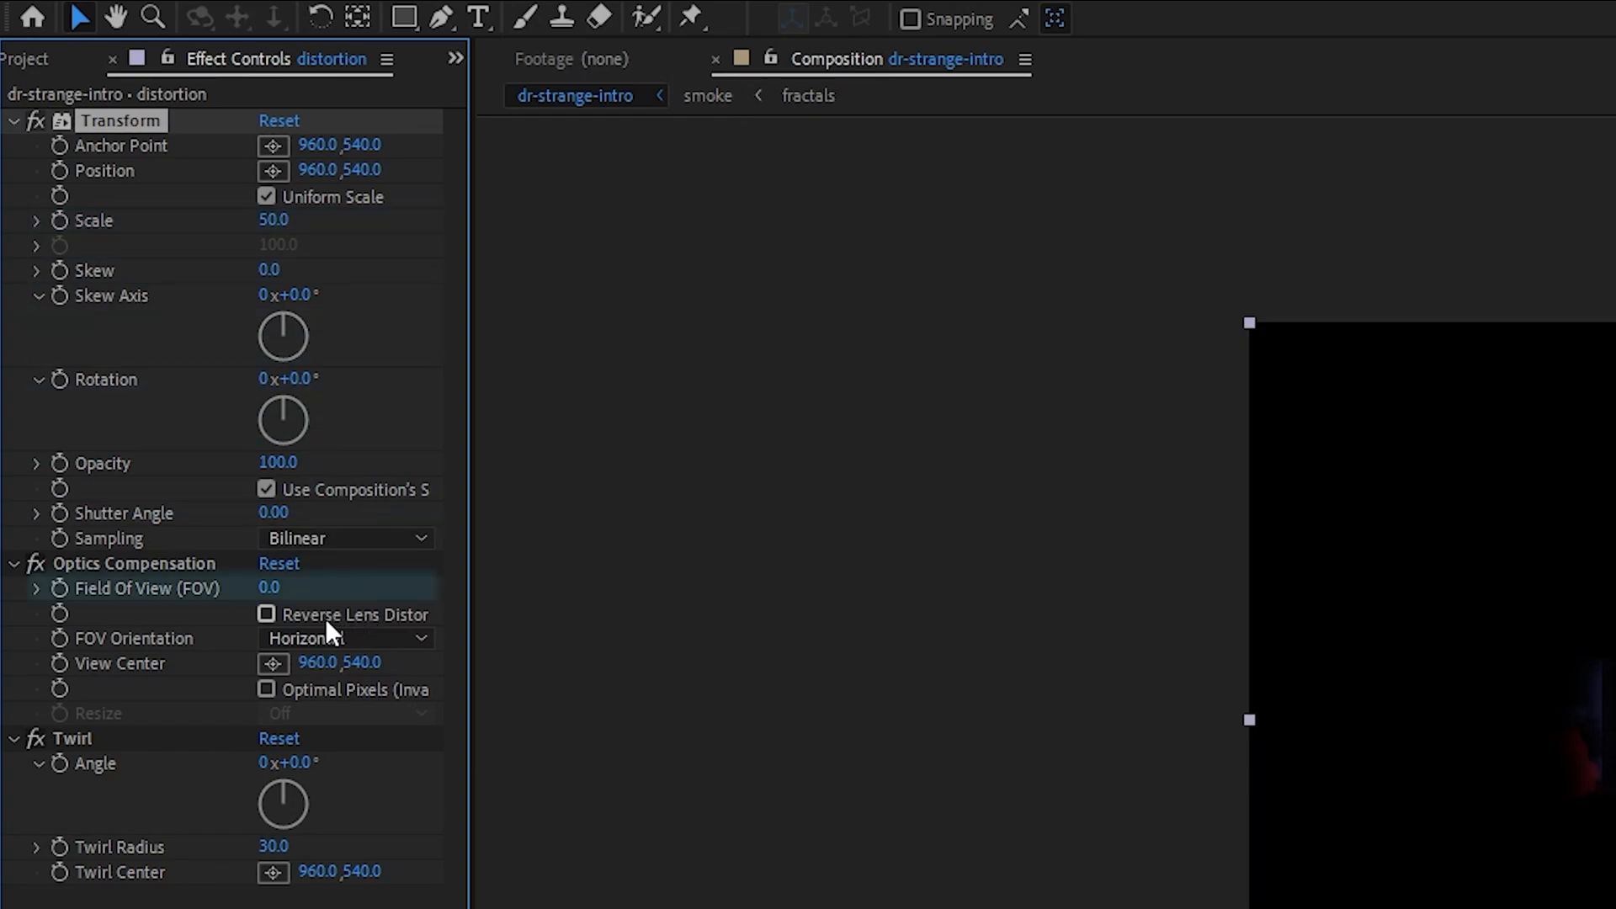
pyautogui.click(259, 588)
pyautogui.write('10')
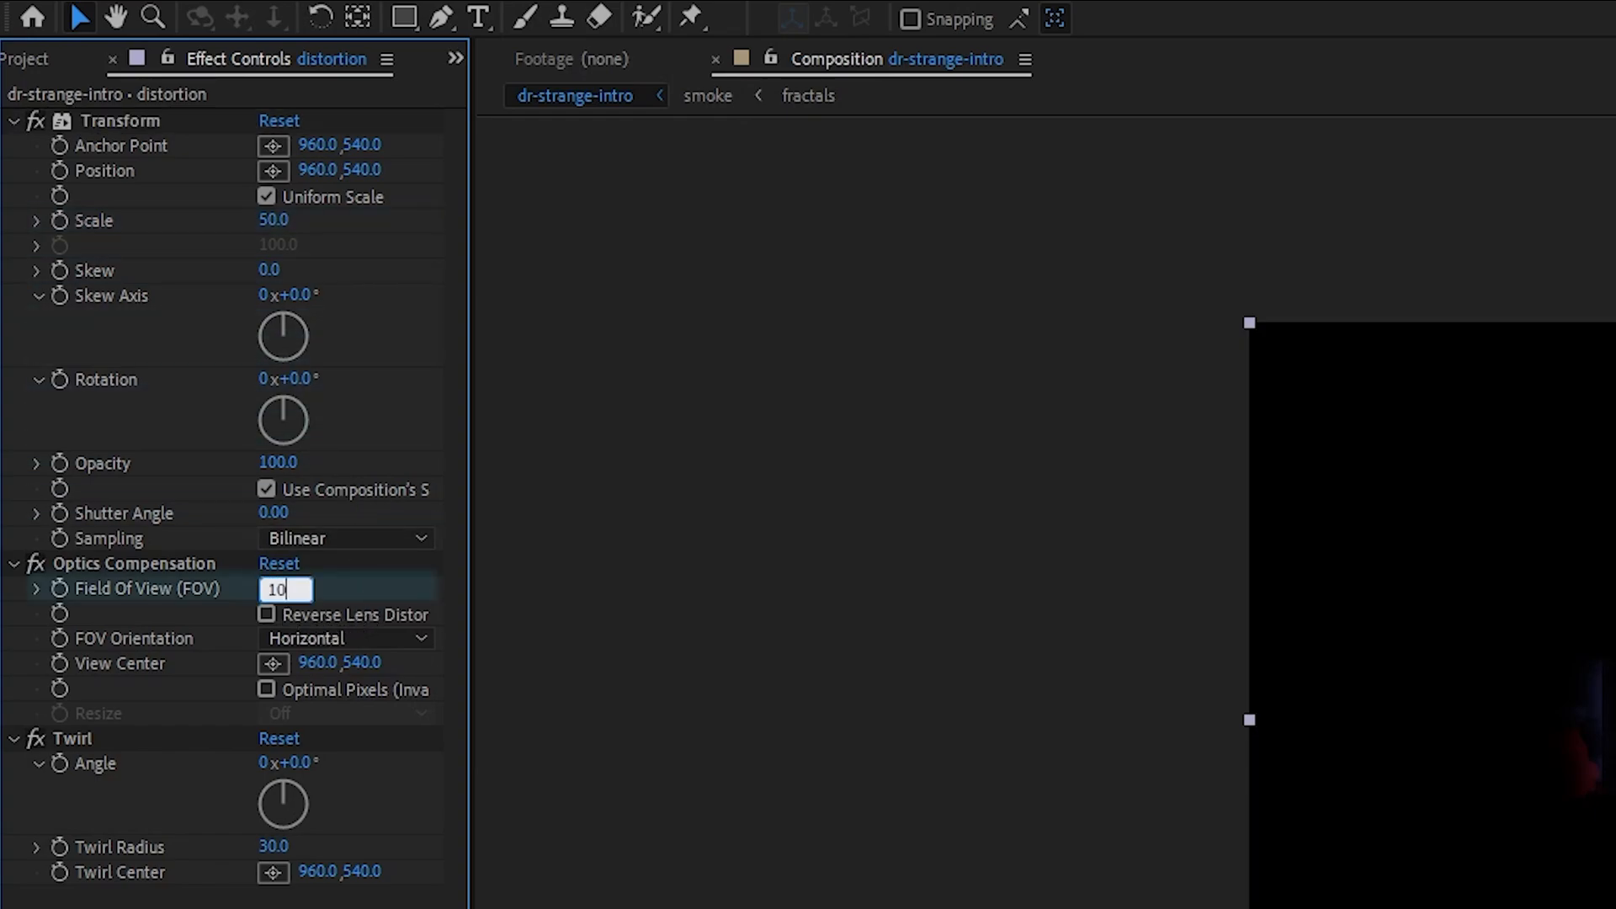
pyautogui.write('0')
pyautogui.press('Return')
pyautogui.click(294, 612)
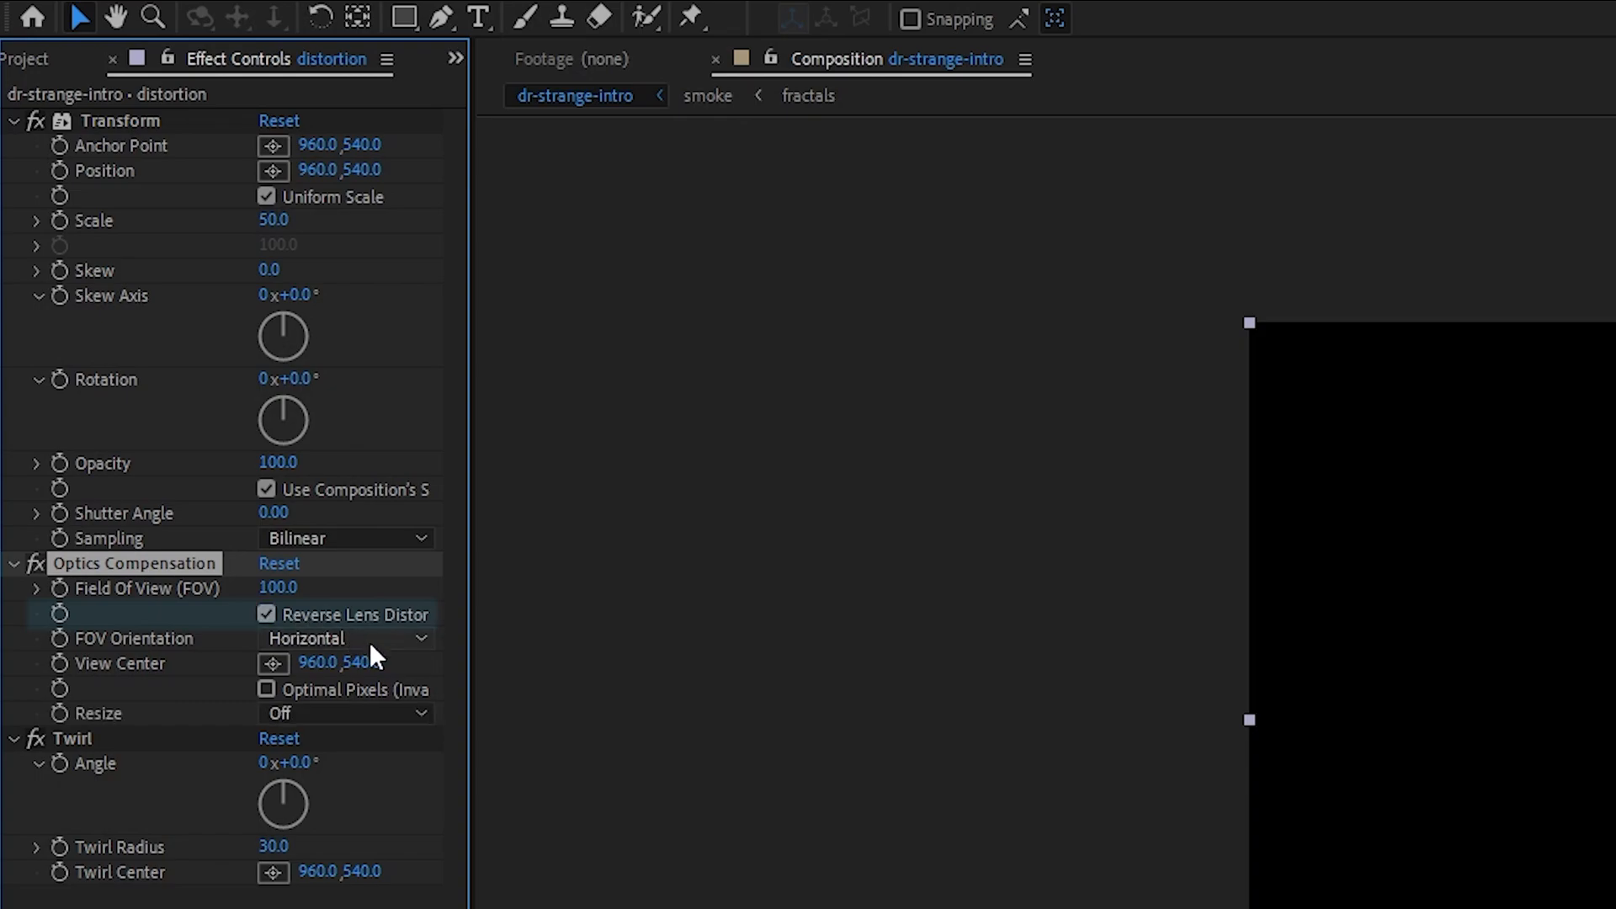
# Set the Twirl effect's Angle and Twirl Radius on the distortion layer
pyautogui.click(288, 762)
pyautogui.write('21')
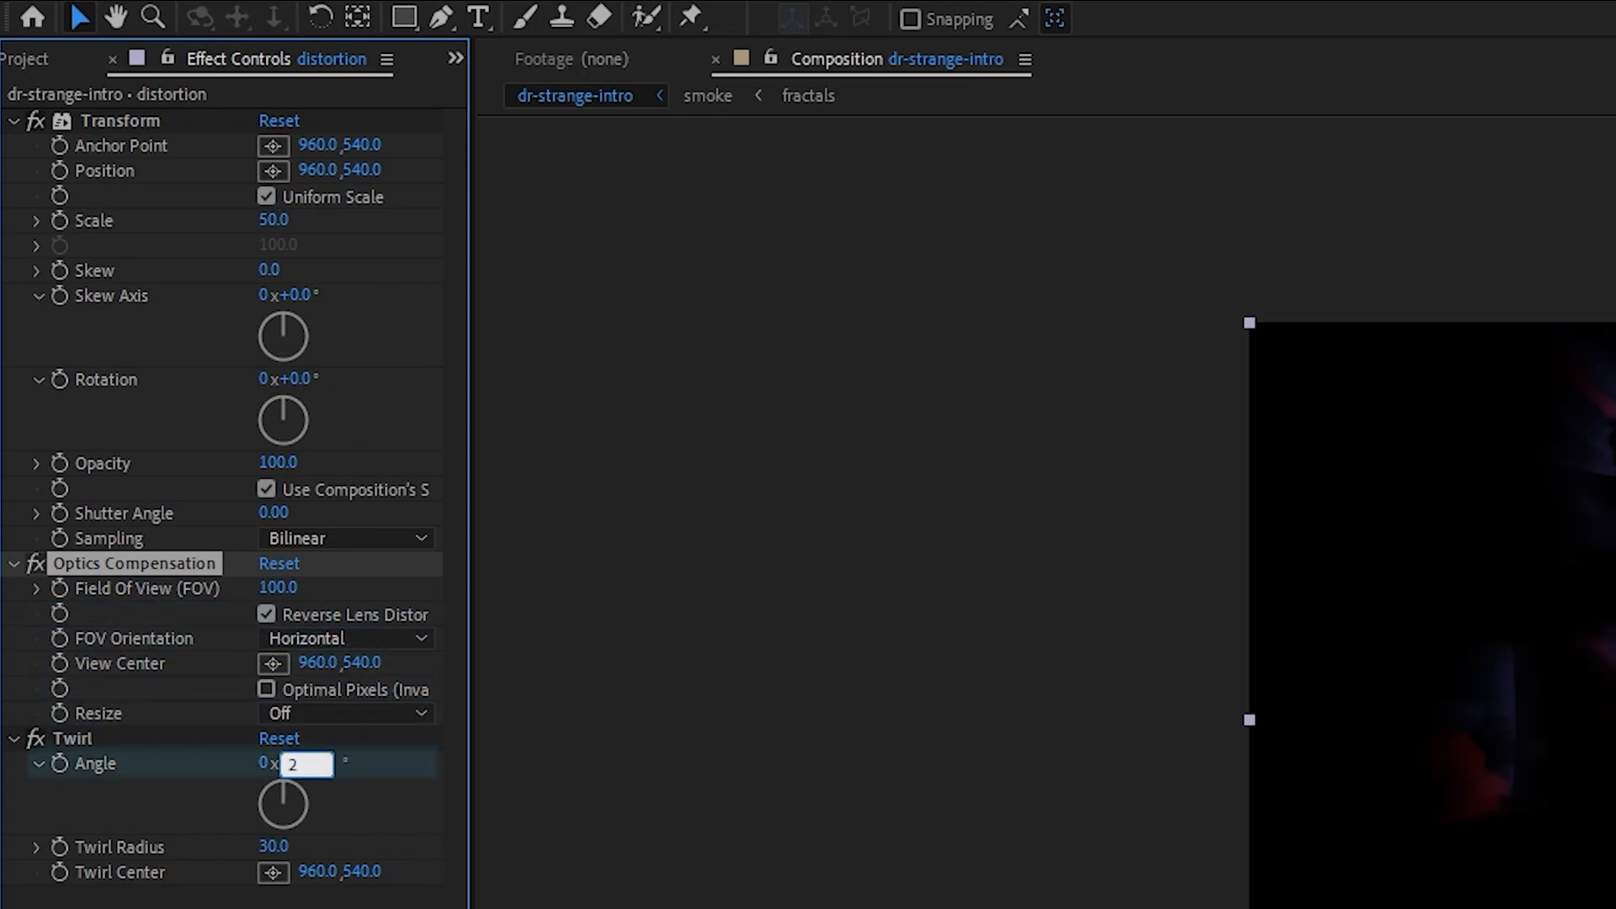
pyautogui.write('0')
pyautogui.press('Tab')
pyautogui.write('2')
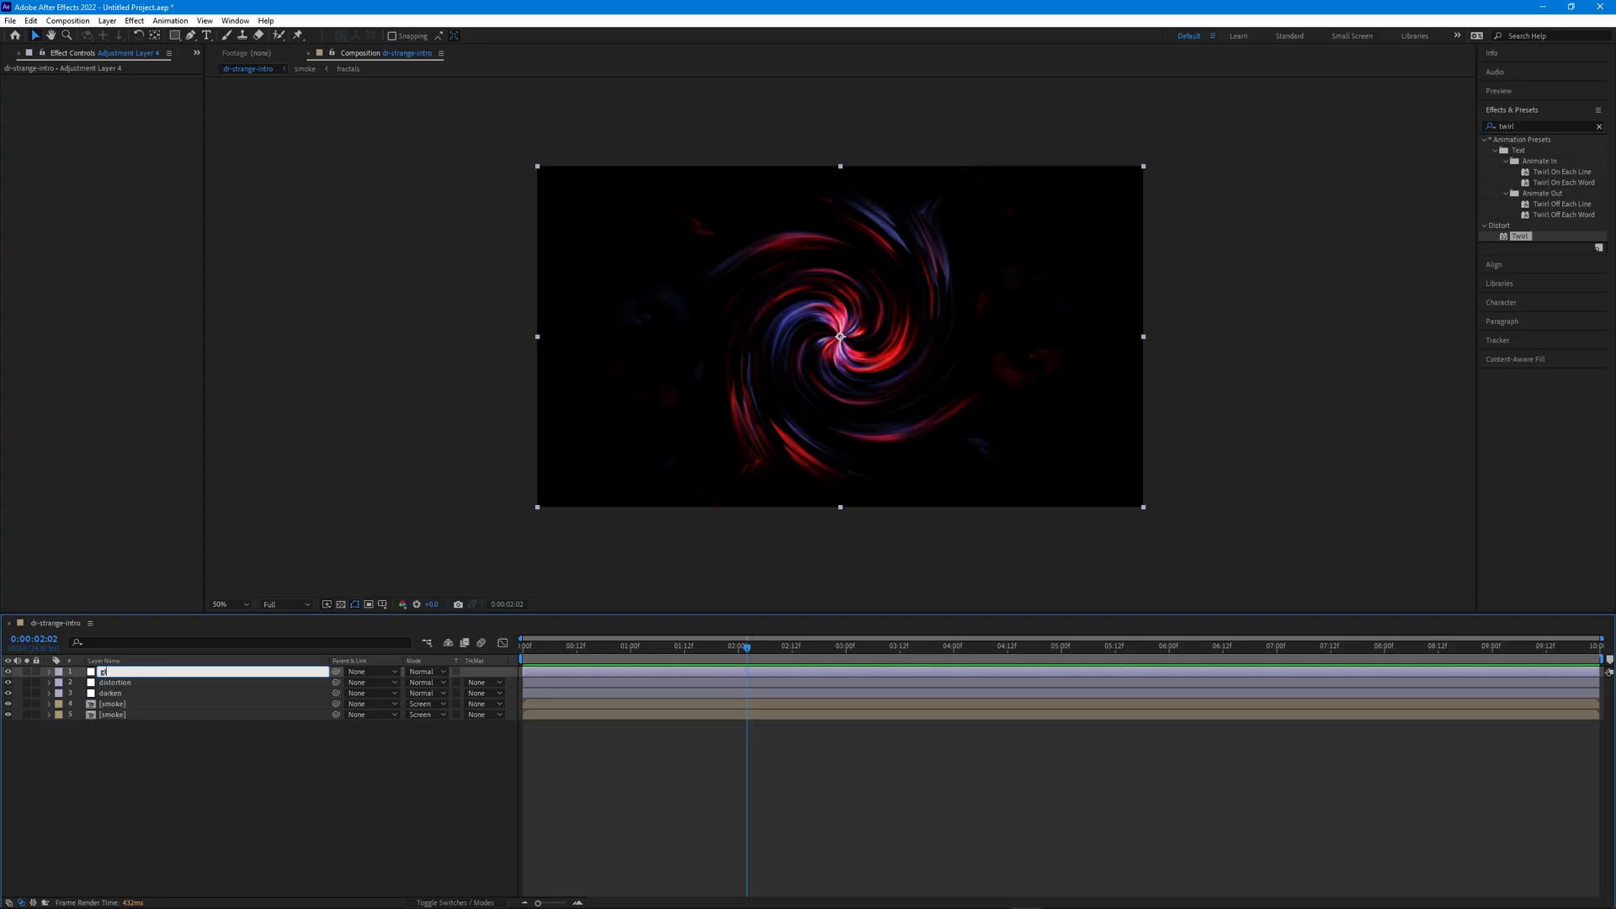
# Rename the topmost adjustment layer as glow and apply the stylize Glow effect to it
pyautogui.write('low')
pyautogui.press('Return')
pyautogui.click(1515, 127)
pyautogui.write('glow')
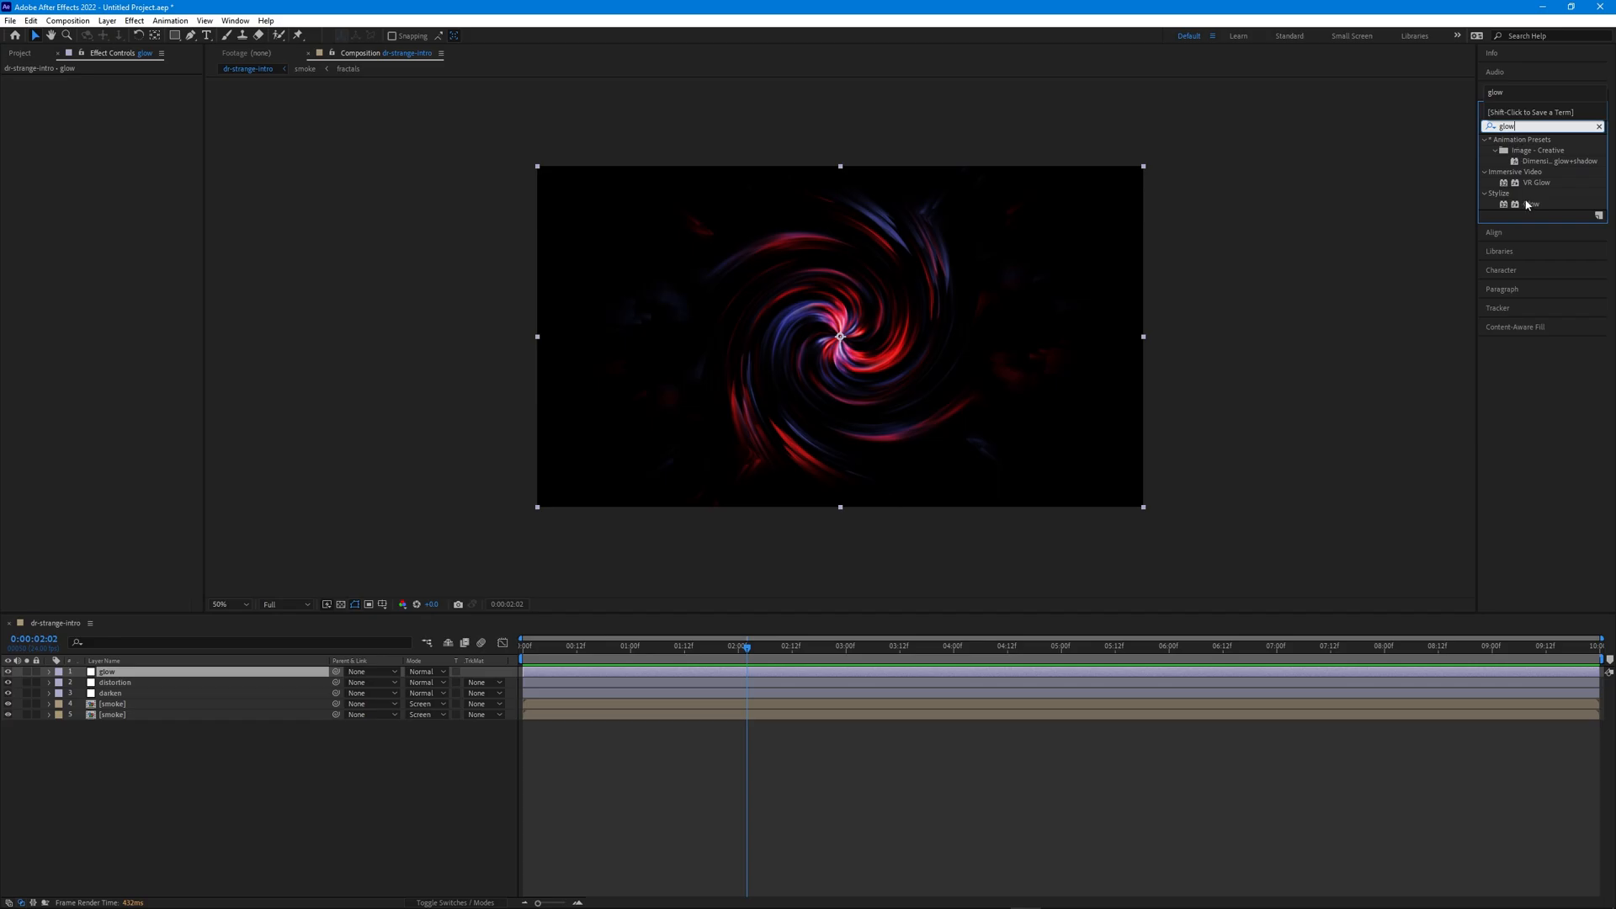
pyautogui.moveTo(1527, 204); pyautogui.dragTo(110, 673)
# Set the Glow effect's Glow Threshold to 50% and Glow Radius to 250
pyautogui.click(118, 101)
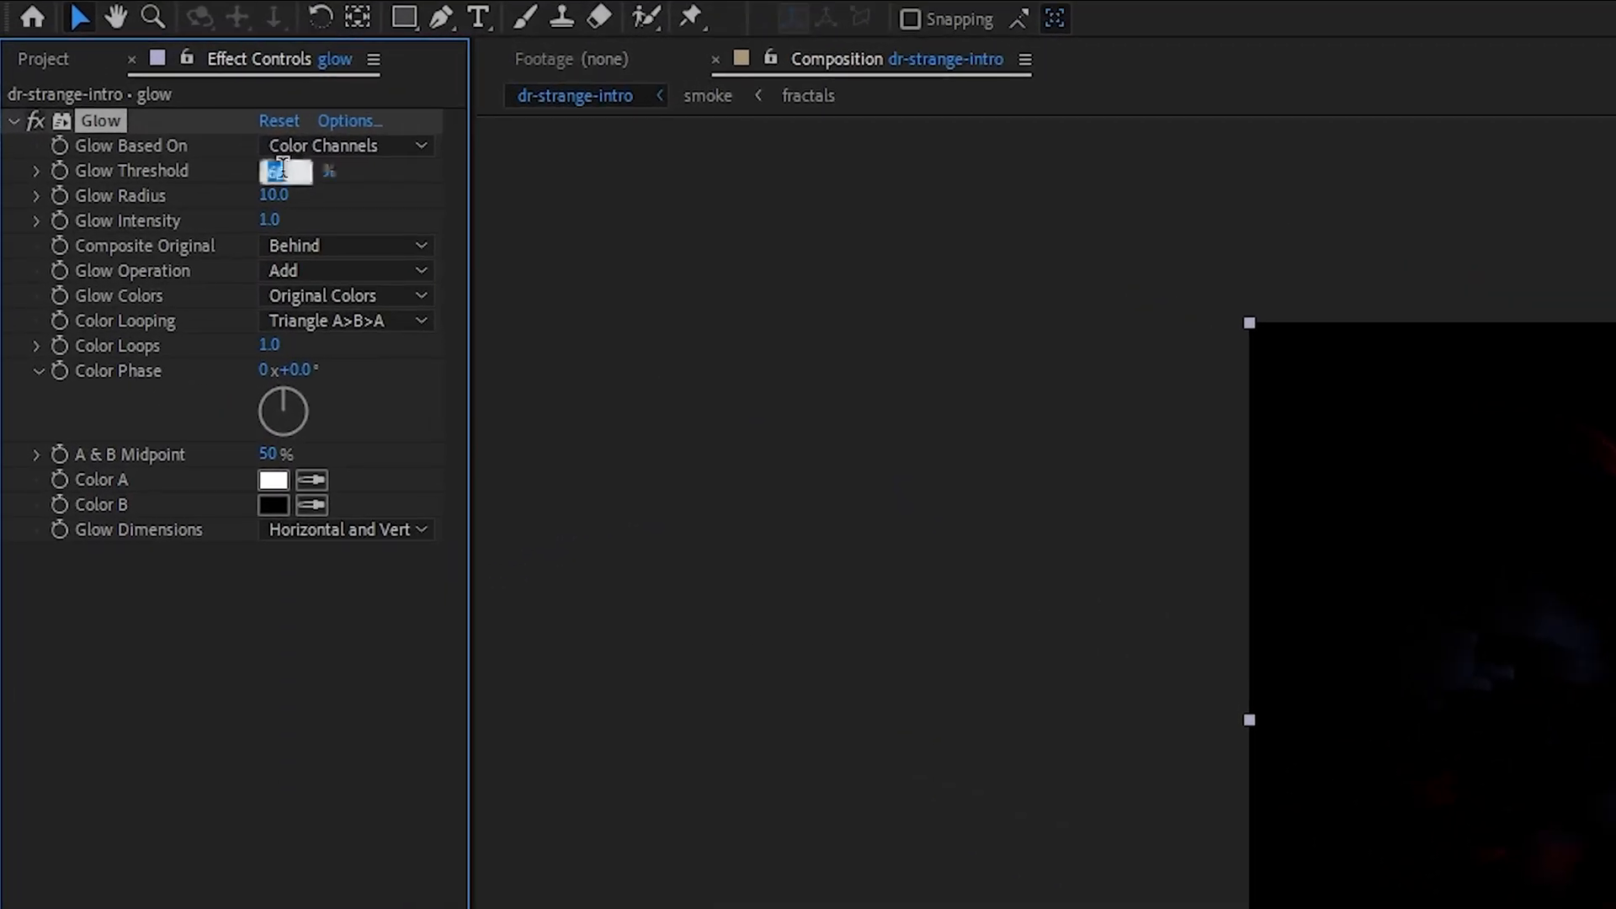
pyautogui.write('50')
pyautogui.press('Tab')
pyautogui.write('250')
pyautogui.press('Return')
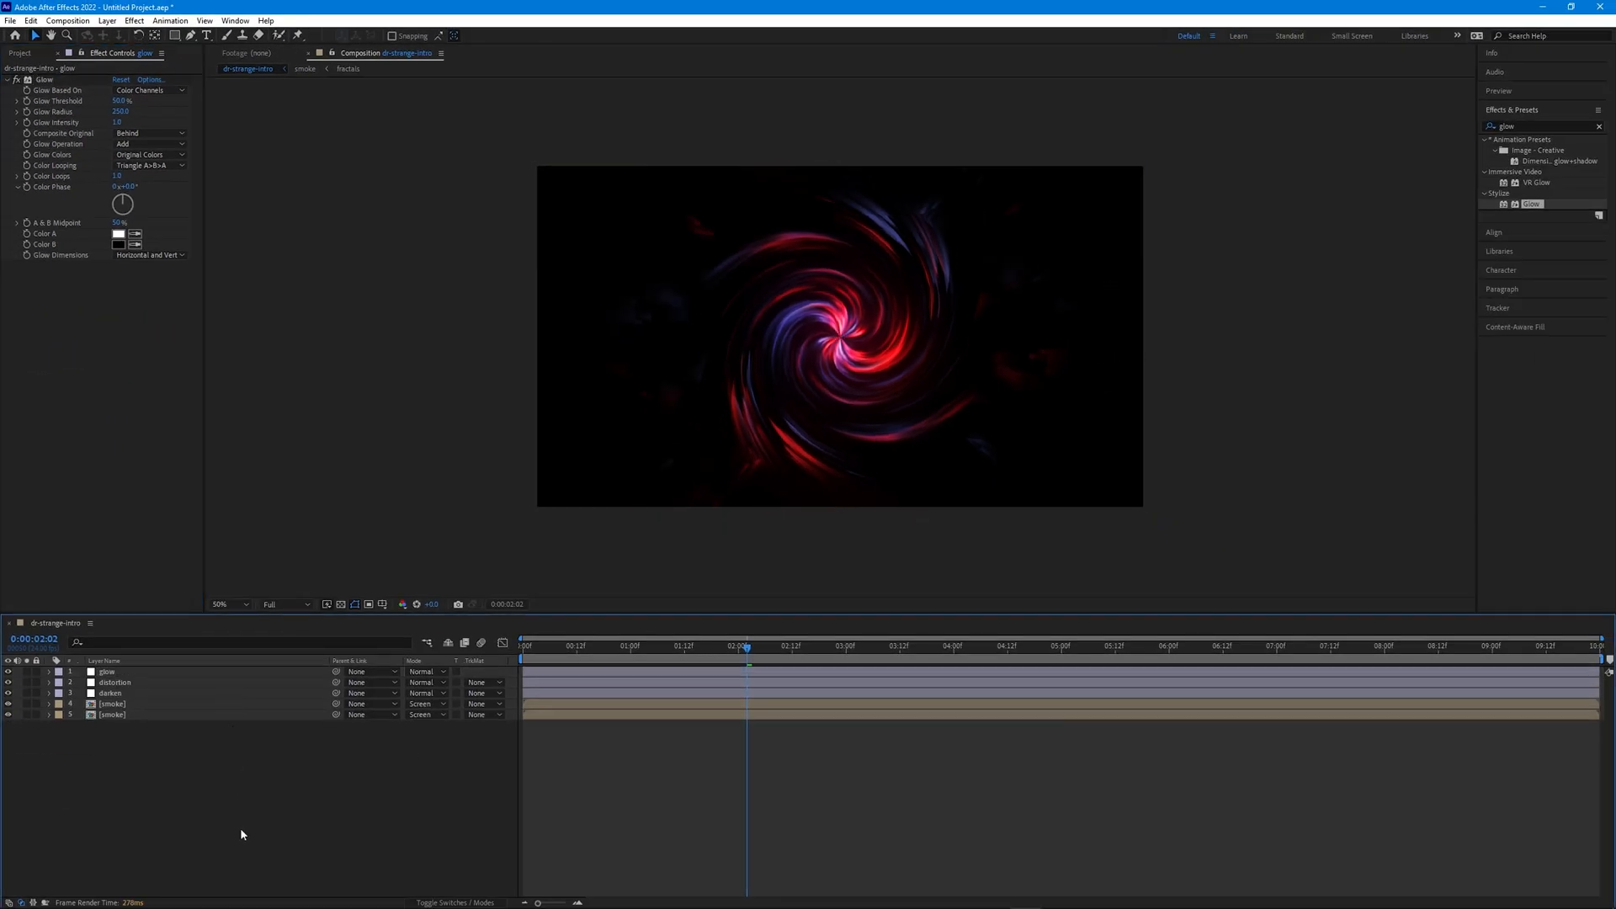
# Pre-compose the glow, distortion, darken and both smoke layers into a new composition named background
pyautogui.moveTo(118, 732); pyautogui.dragTo(113, 663)
pyautogui.rightClick(113, 664)
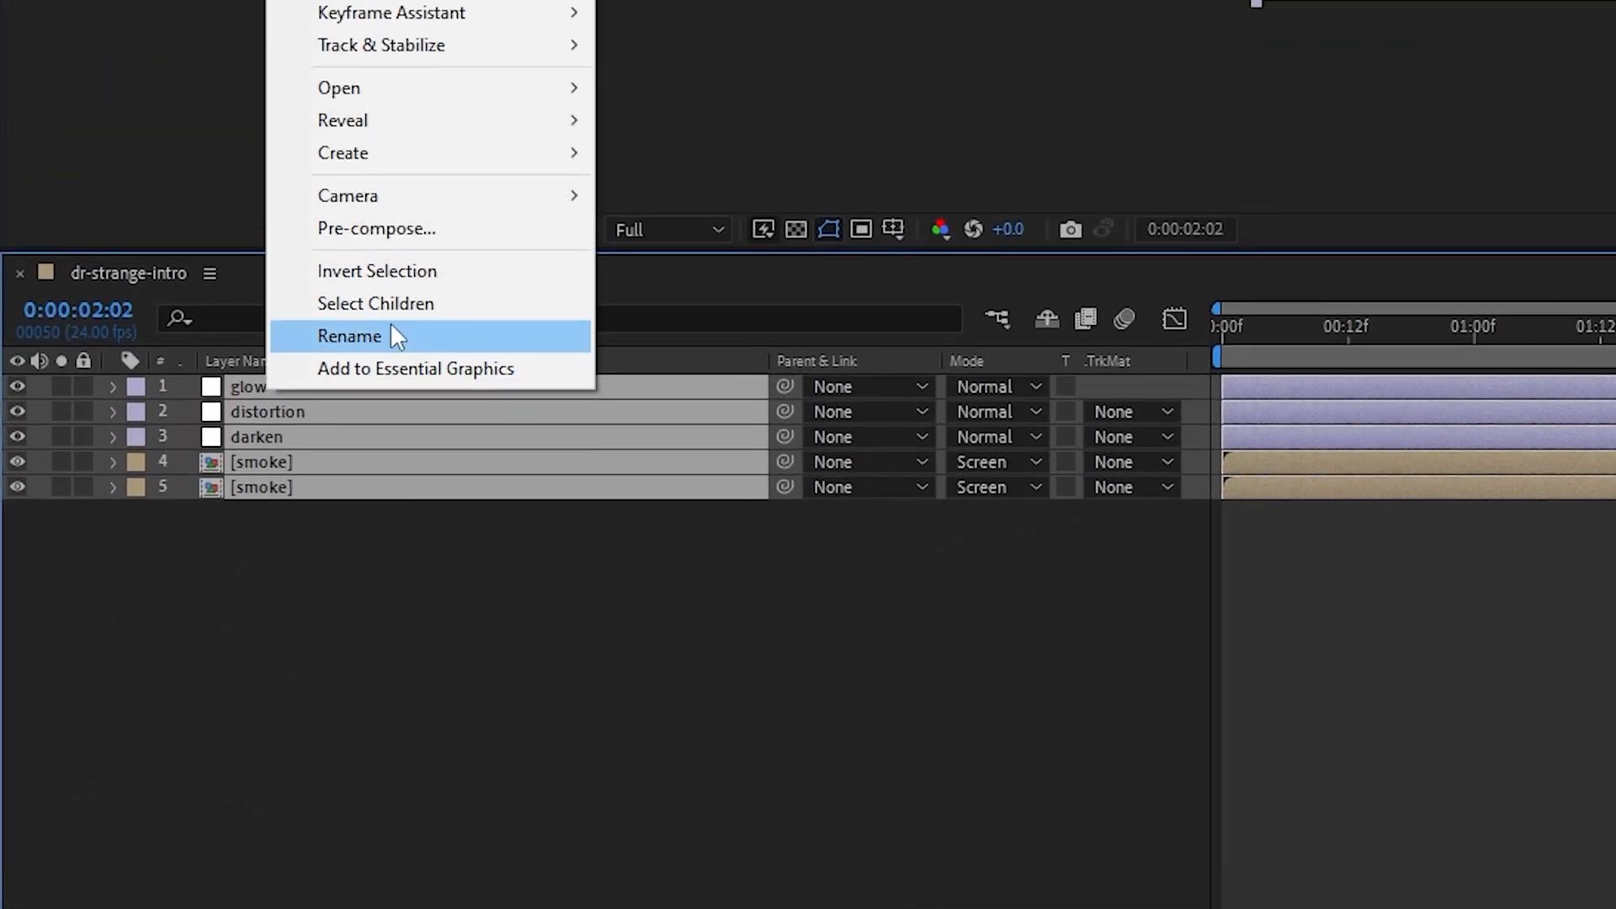
pyautogui.click(417, 229)
pyautogui.write('backgroun')
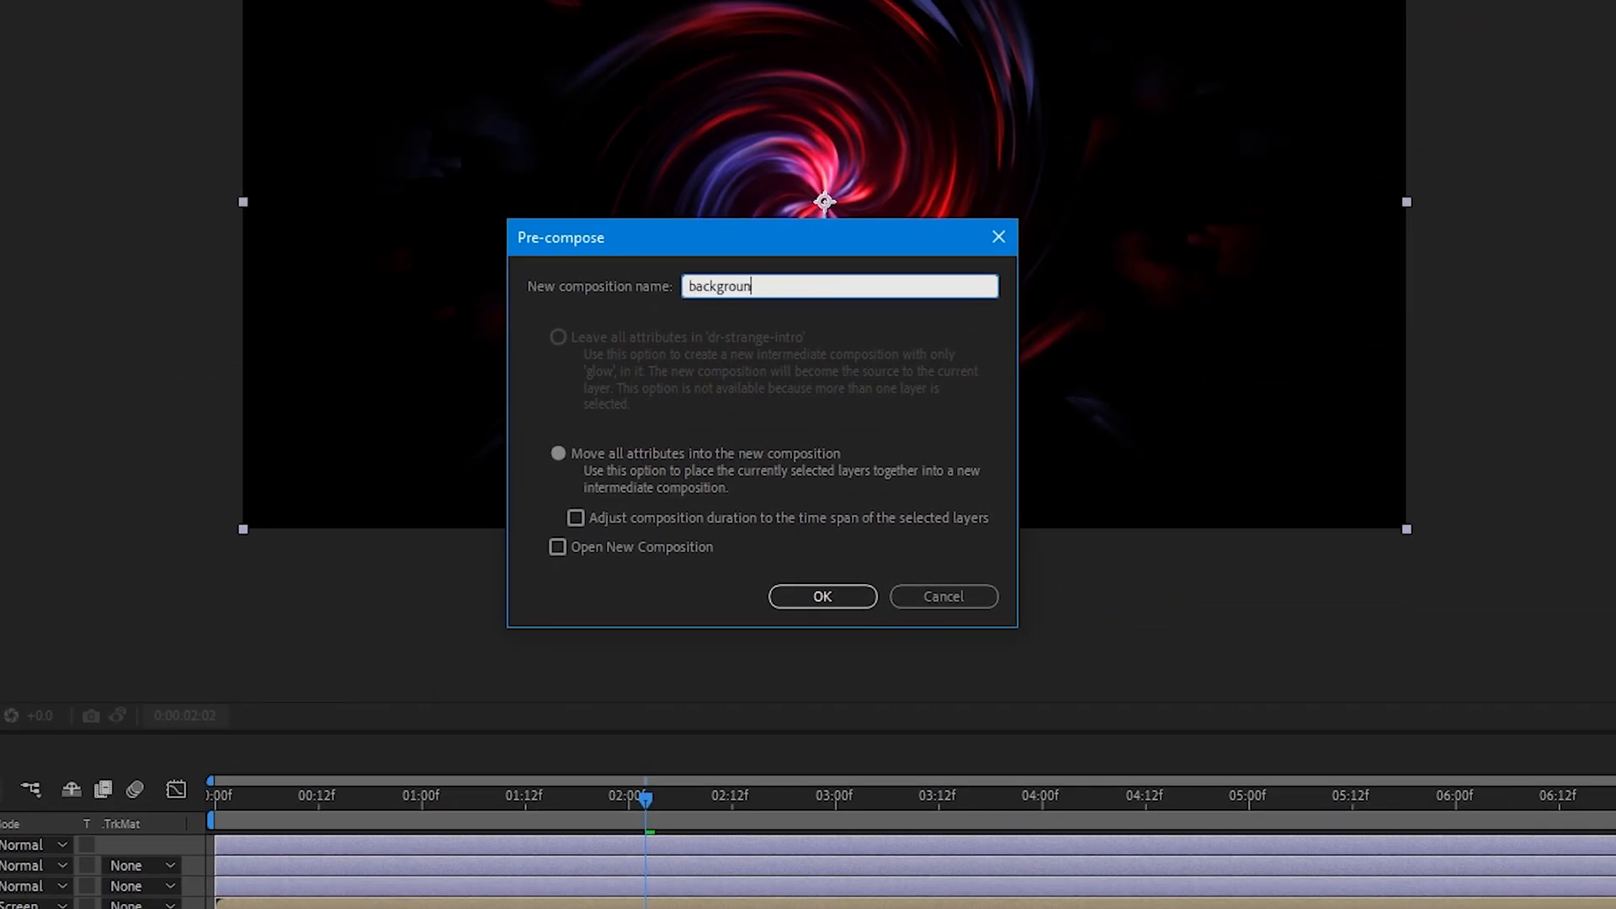
pyautogui.press('Return')
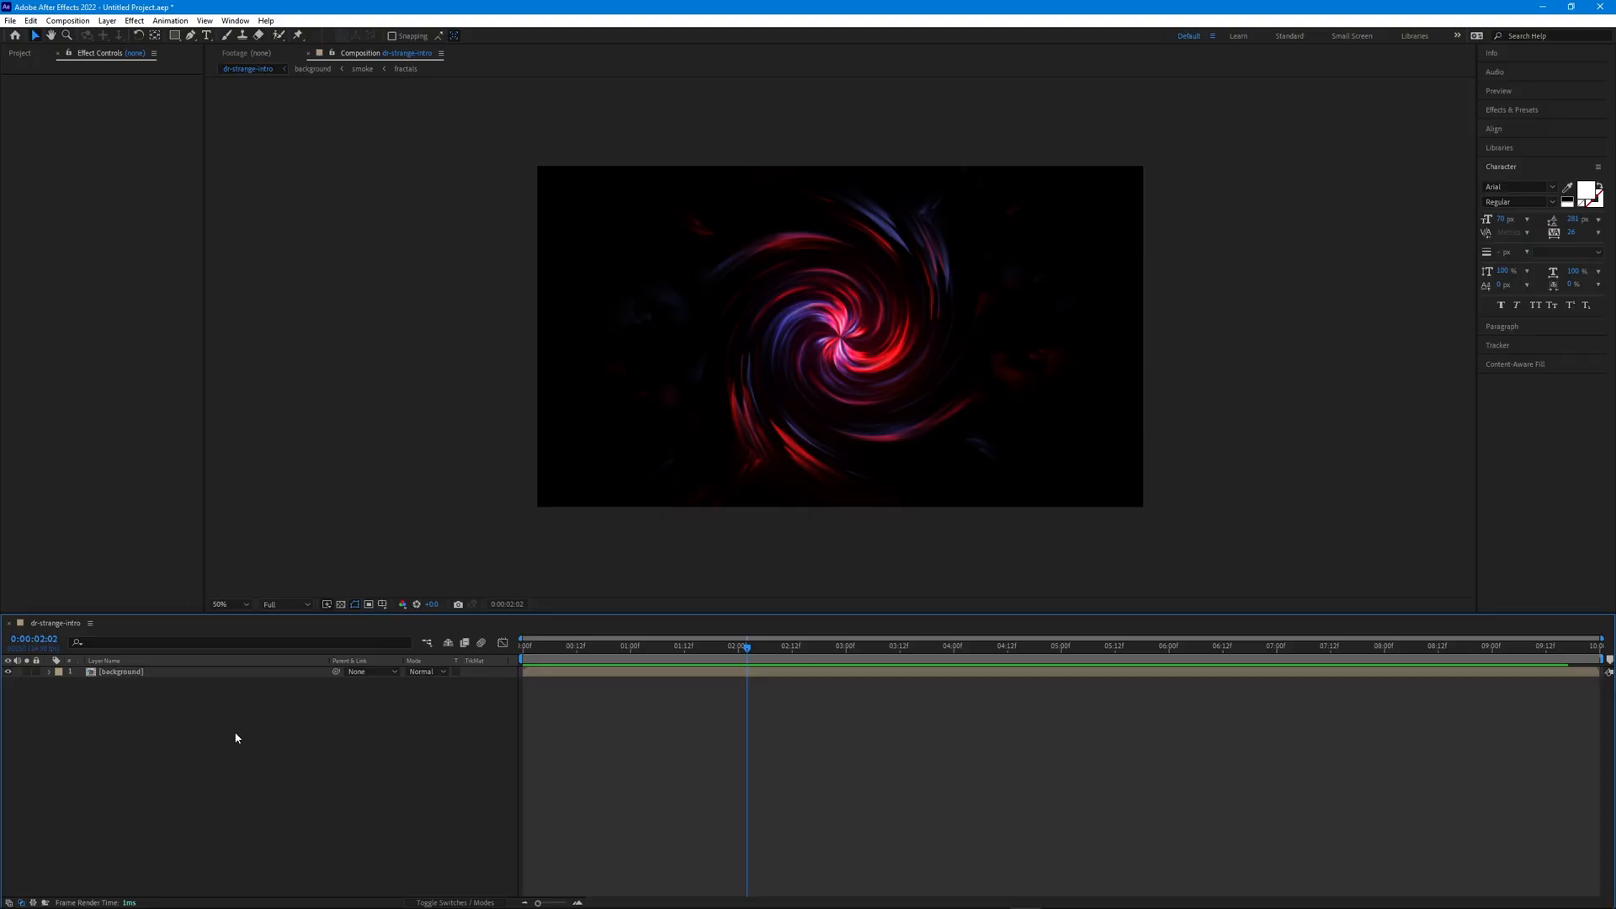
# Add a white text layer reading DOCTOR over the swirl and set its font to Imperator Bold
pyautogui.hotkey('ctrl', 't')
pyautogui.click(833, 338)
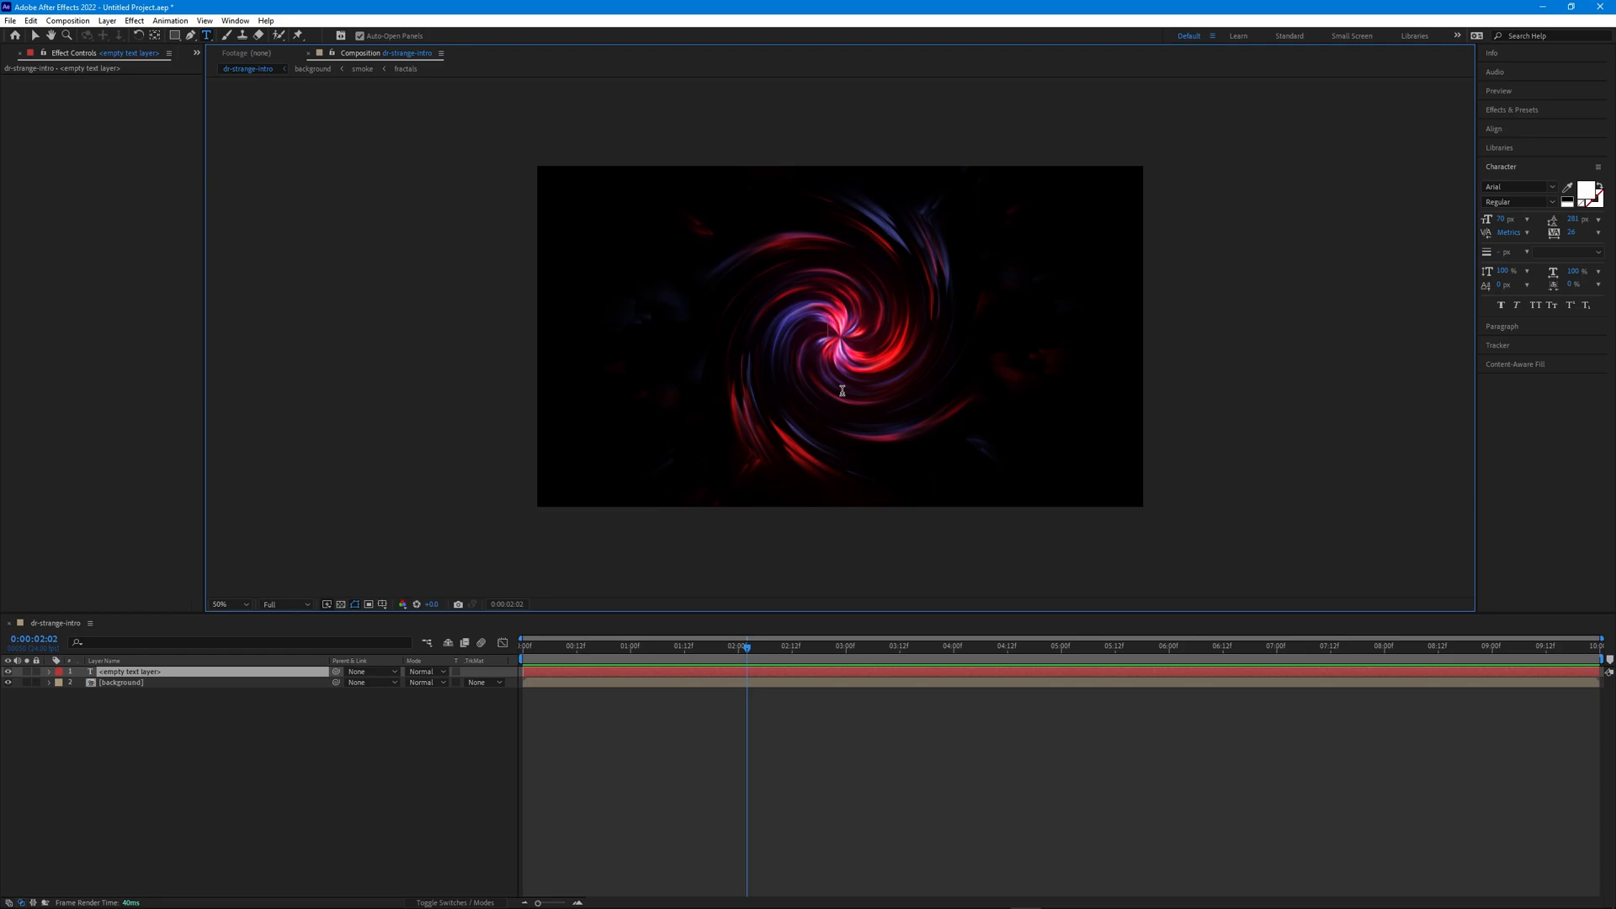
pyautogui.write('DOCTOR')
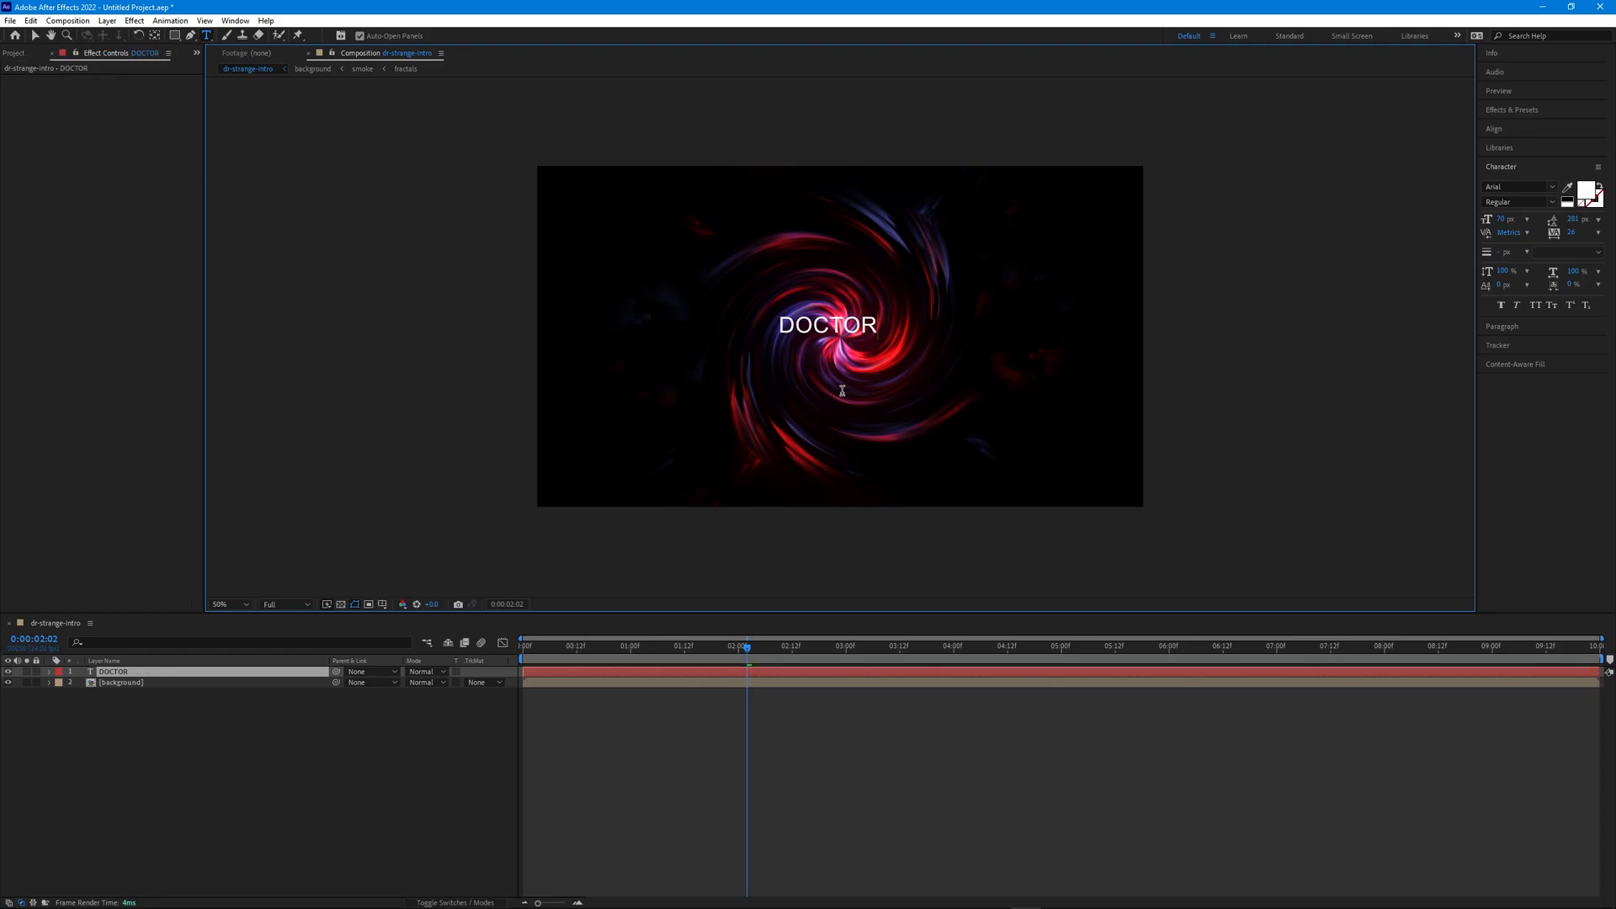
pyautogui.hotkey('ctrl', 'a')
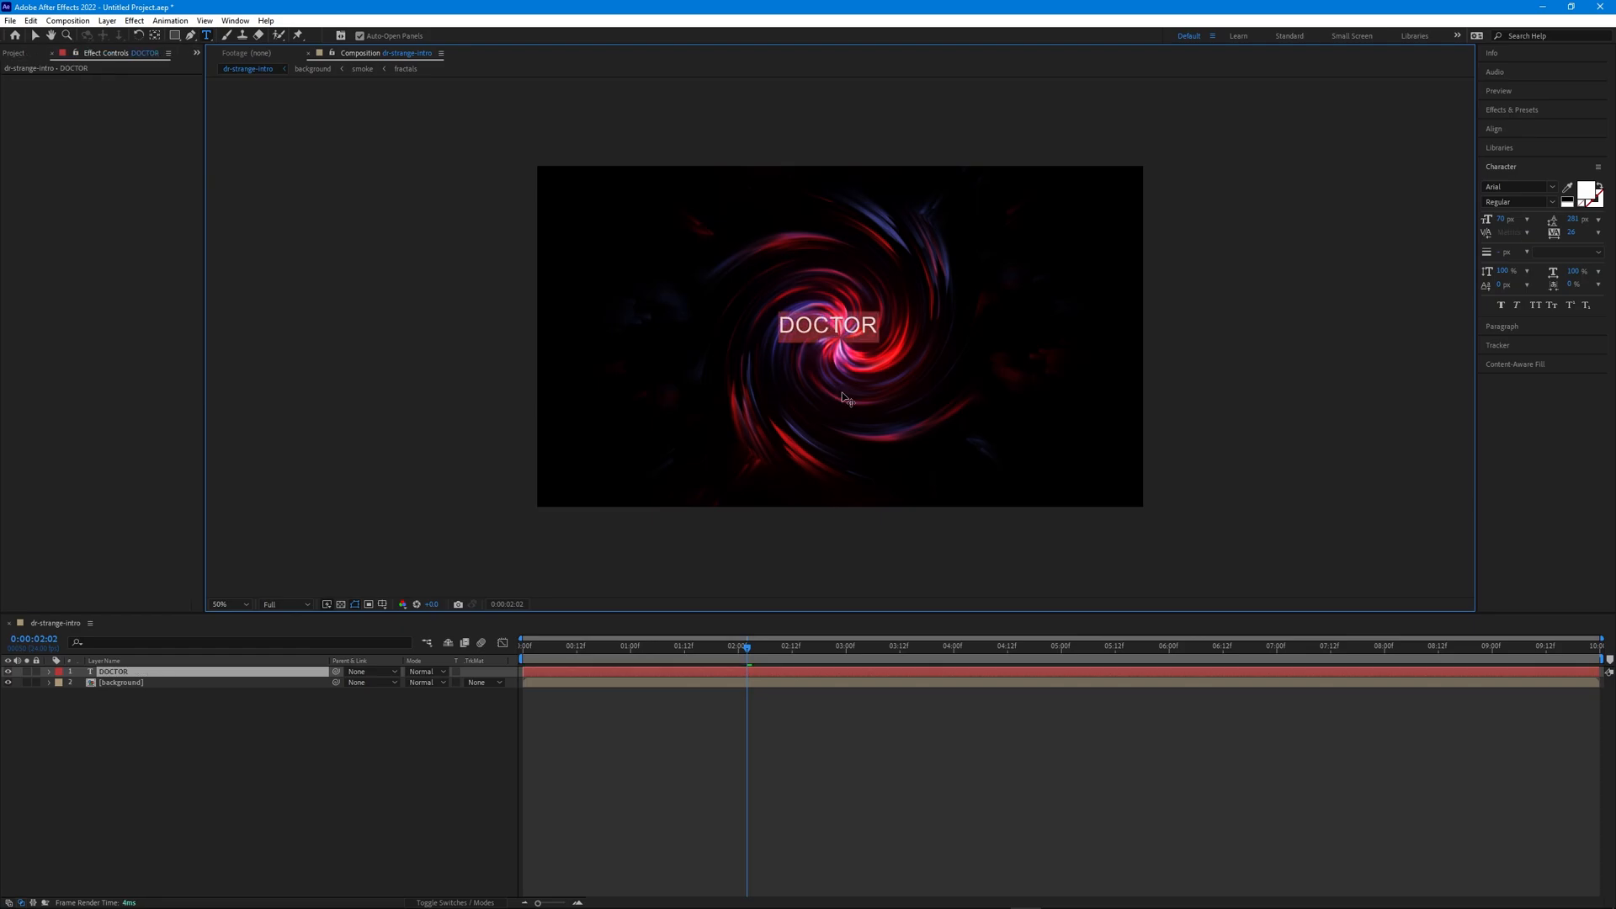
pyautogui.click(1500, 186)
pyautogui.write('Imp')
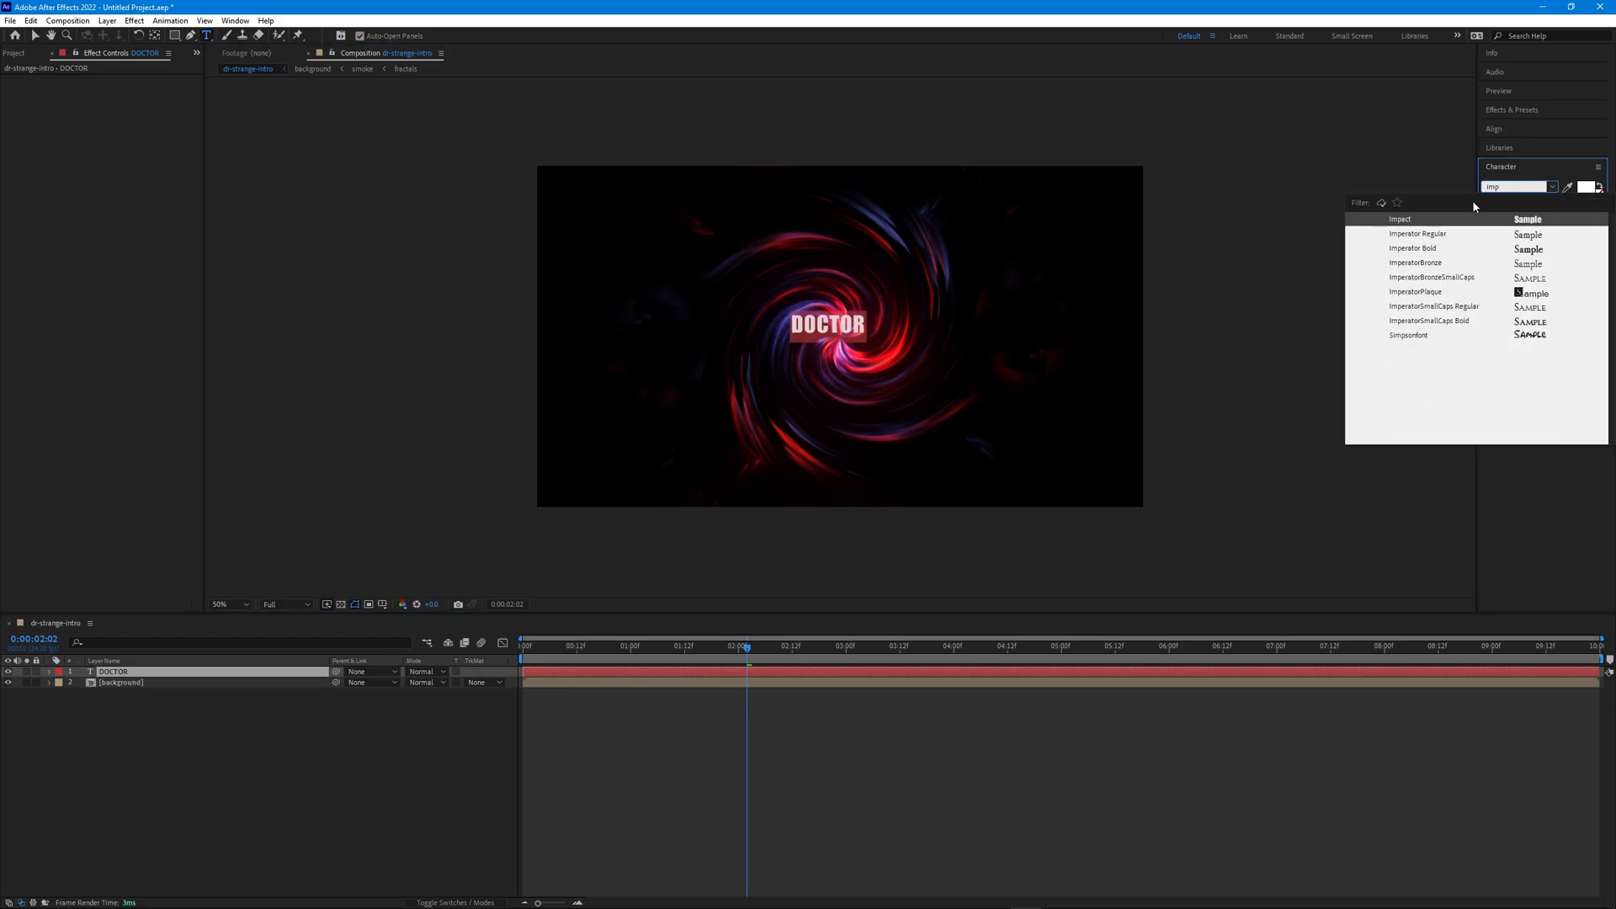
pyautogui.click(1424, 249)
pyautogui.click(975, 385)
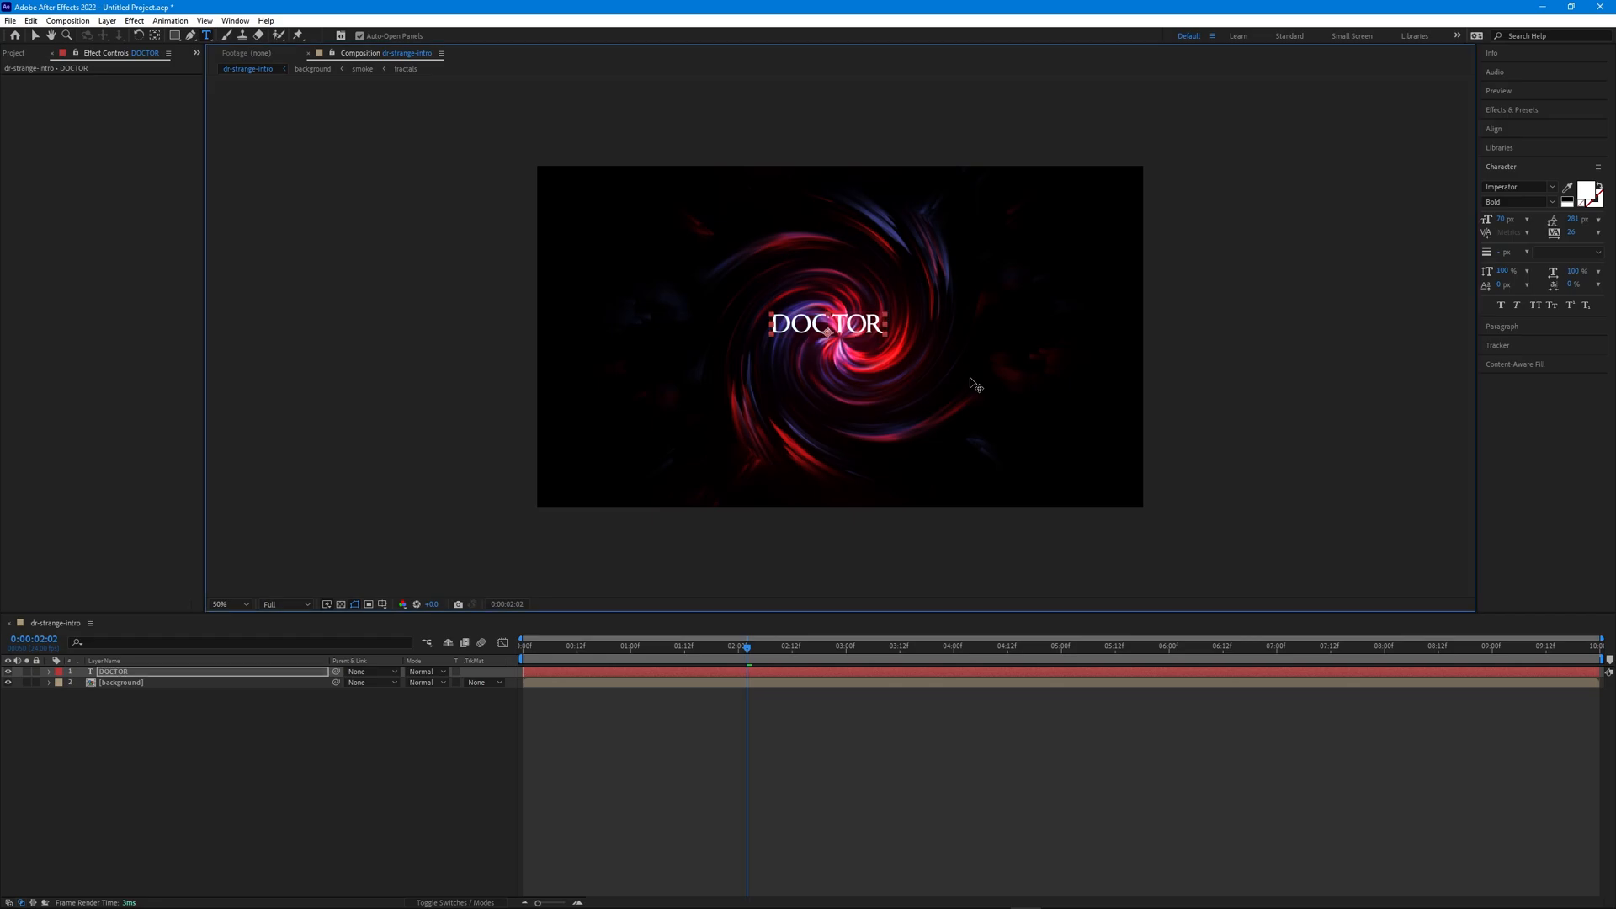
# Centre the DOCTOR text in the composition, and move it straight up above the swirl's centre
pyautogui.press('v')
pyautogui.click(1494, 128)
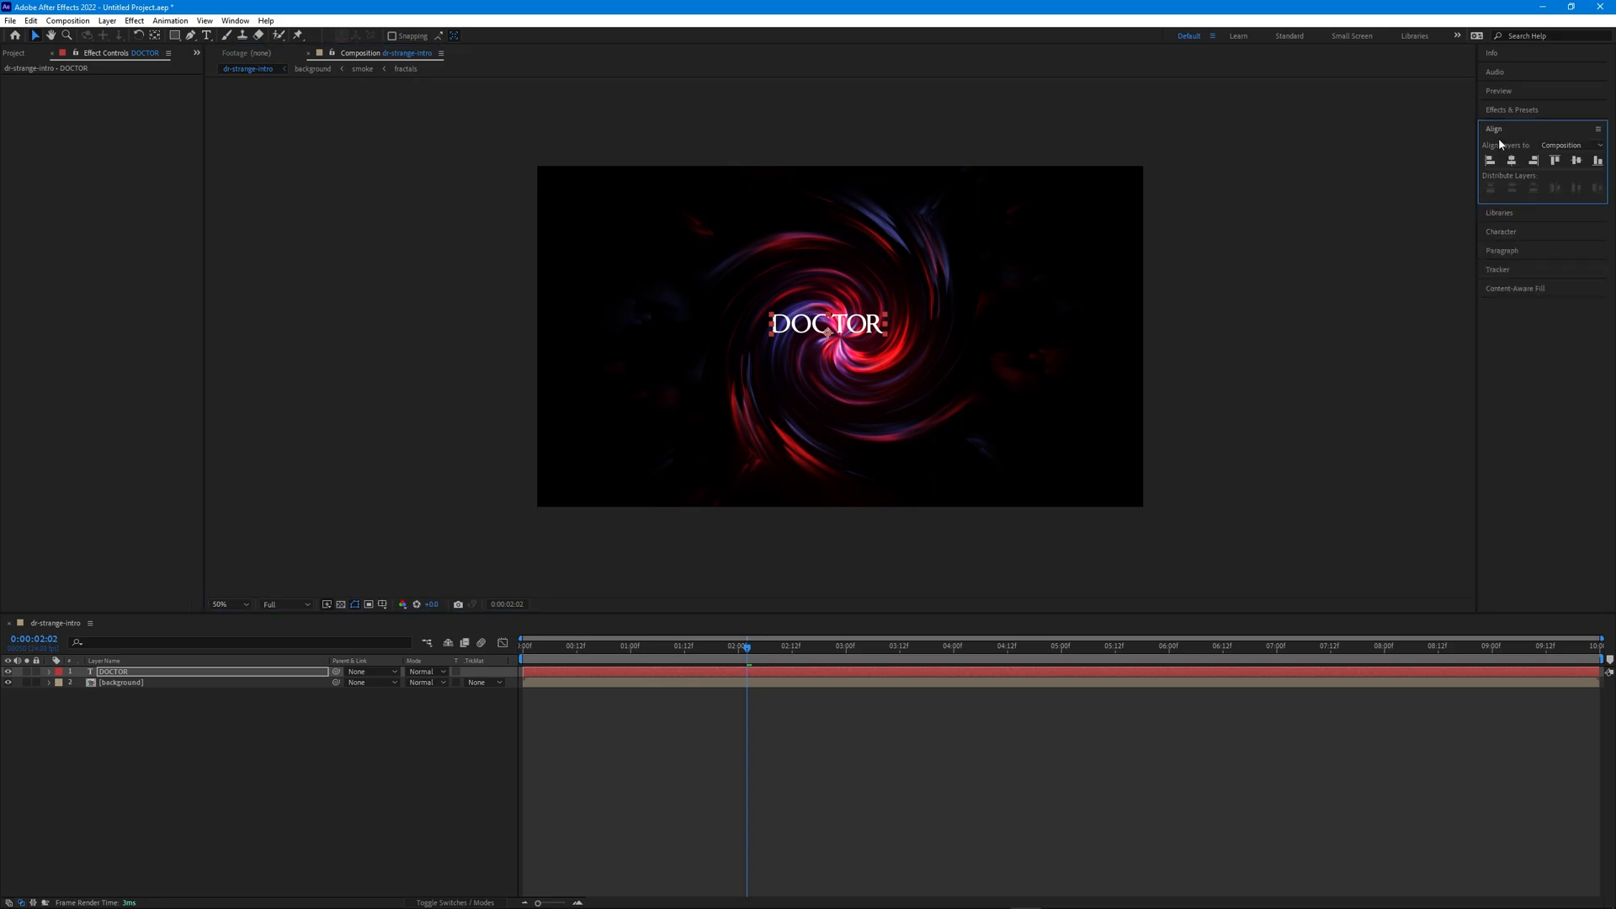
pyautogui.click(1576, 160)
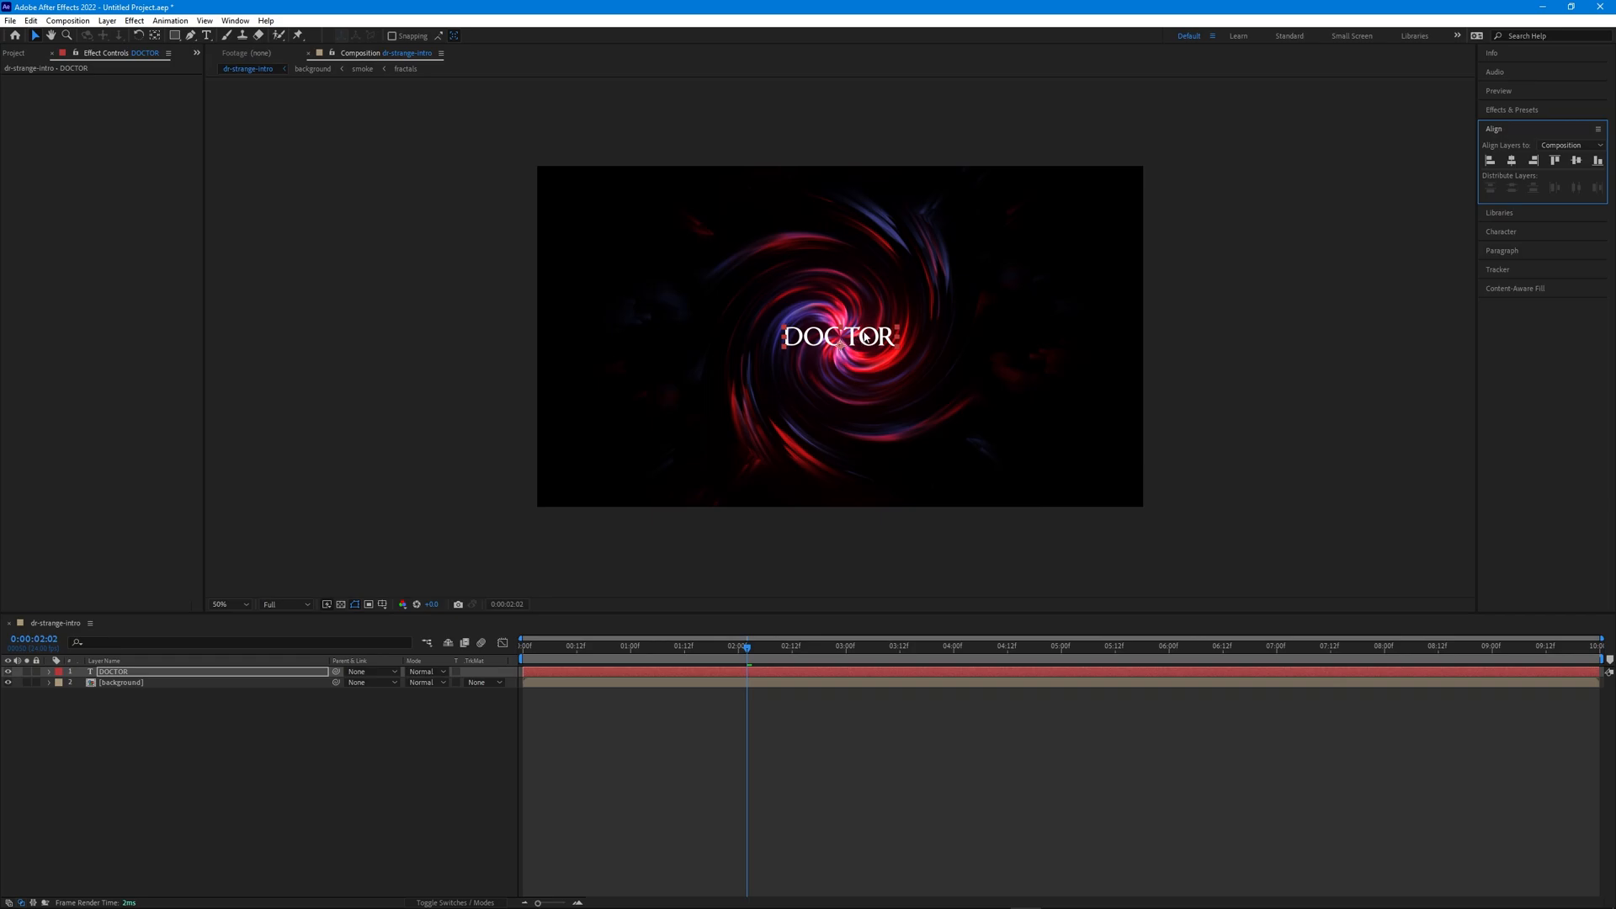
pyautogui.moveTo(868, 340); pyautogui.dragTo(867, 292)
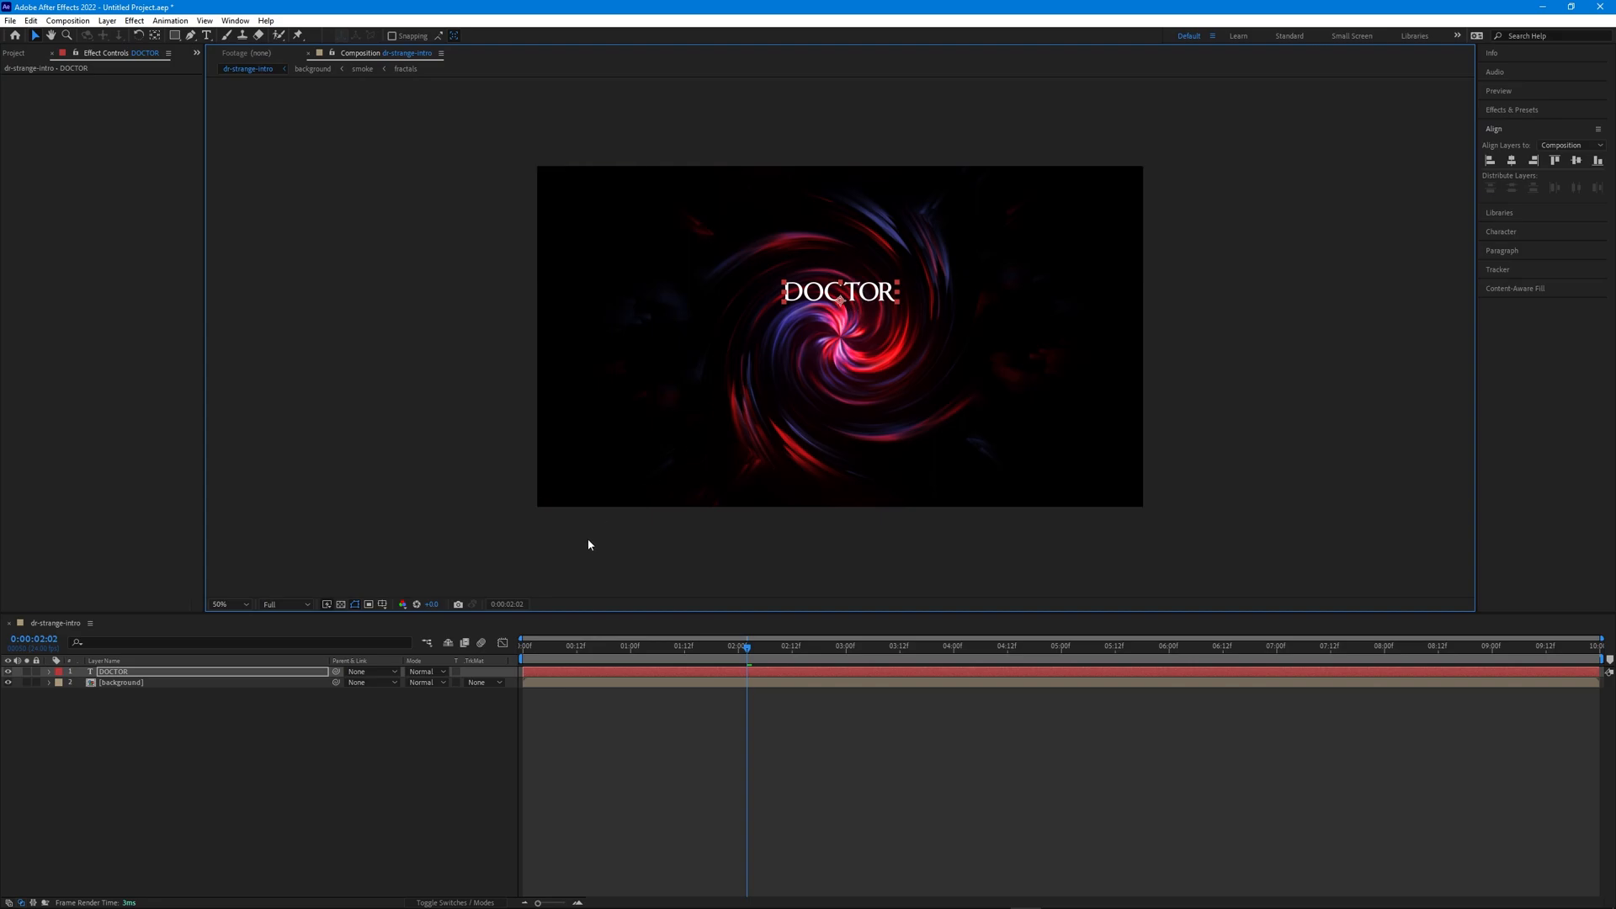
# Duplicate the DOCTOR text layer below the original and change the copy's text to STRANGE
pyautogui.hotkey('ctrl', 'd')
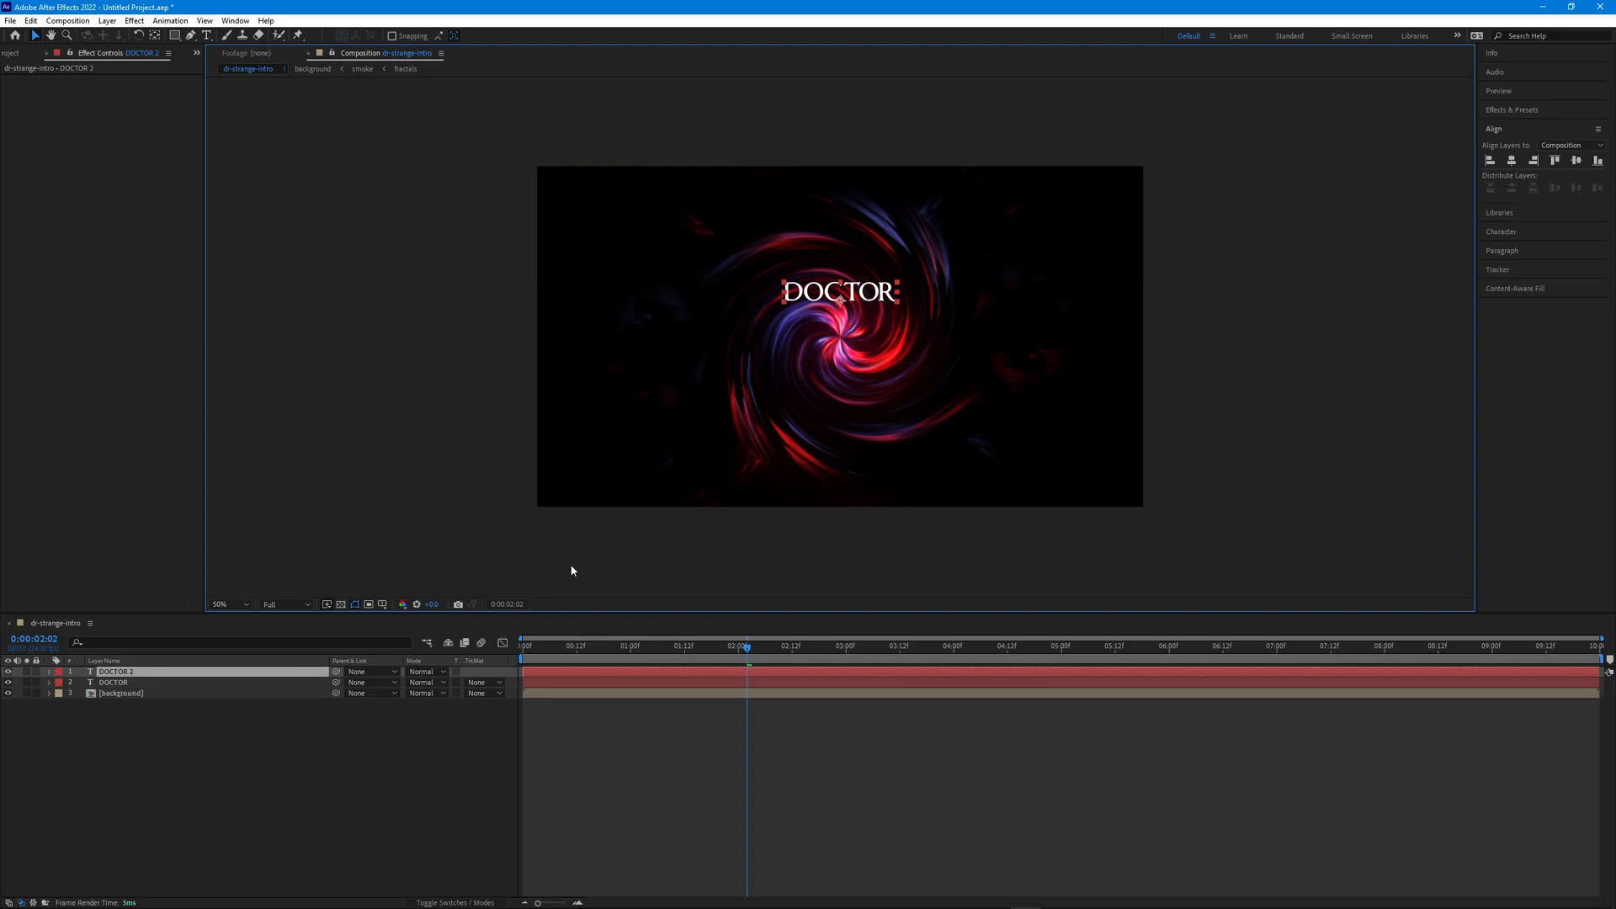
pyautogui.moveTo(870, 293); pyautogui.dragTo(858, 360)
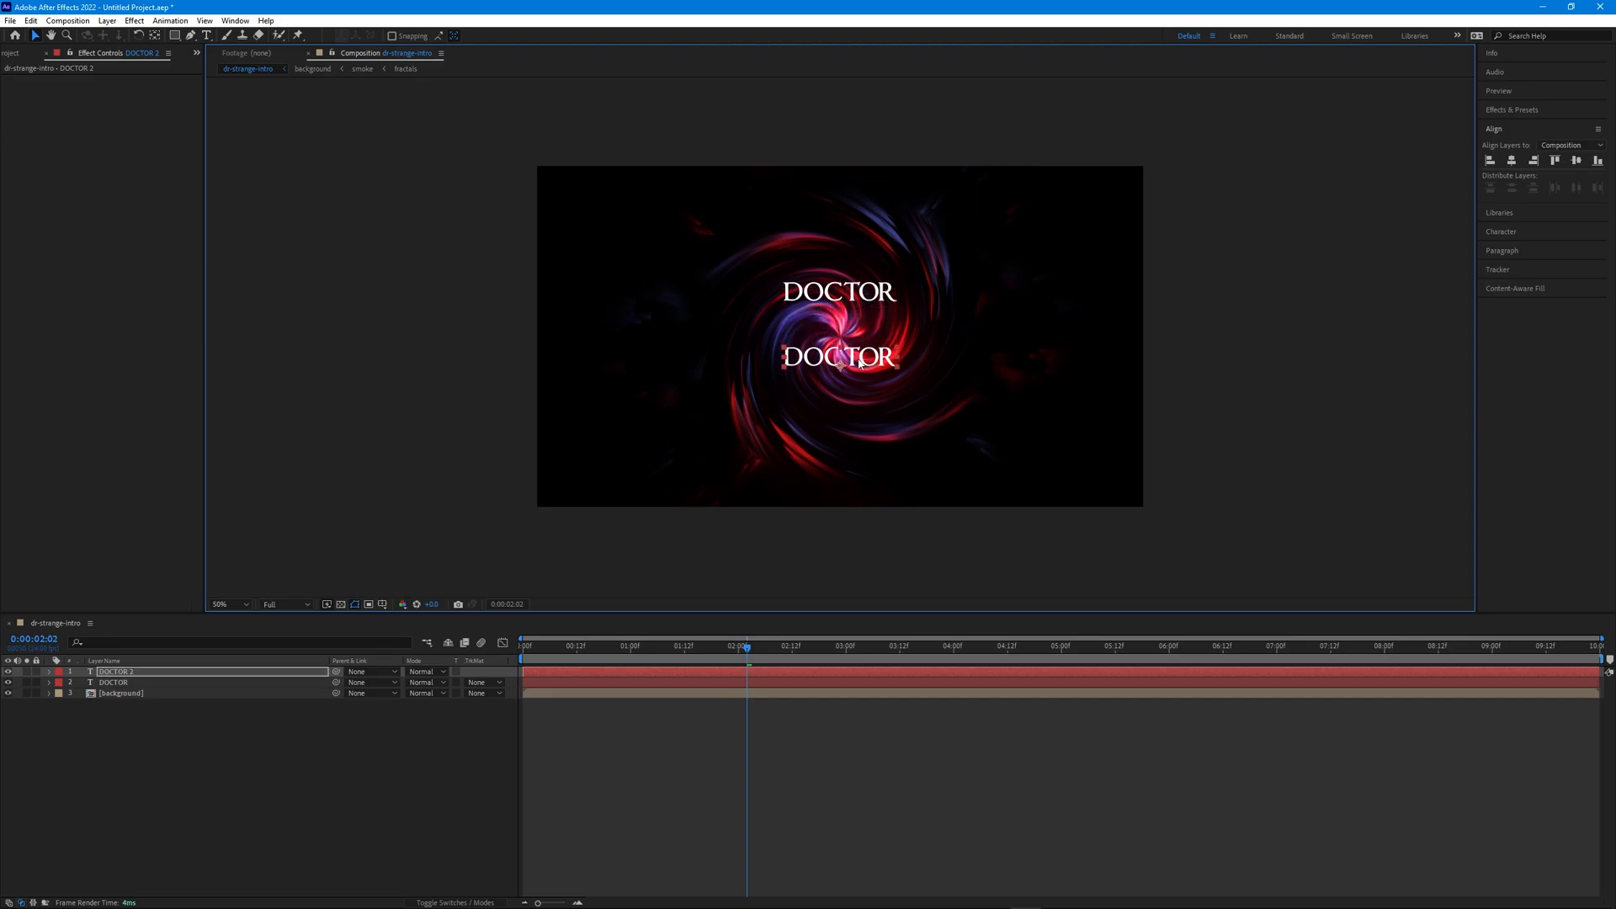
pyautogui.doubleClick(857, 360)
pyautogui.write('STRANGE')
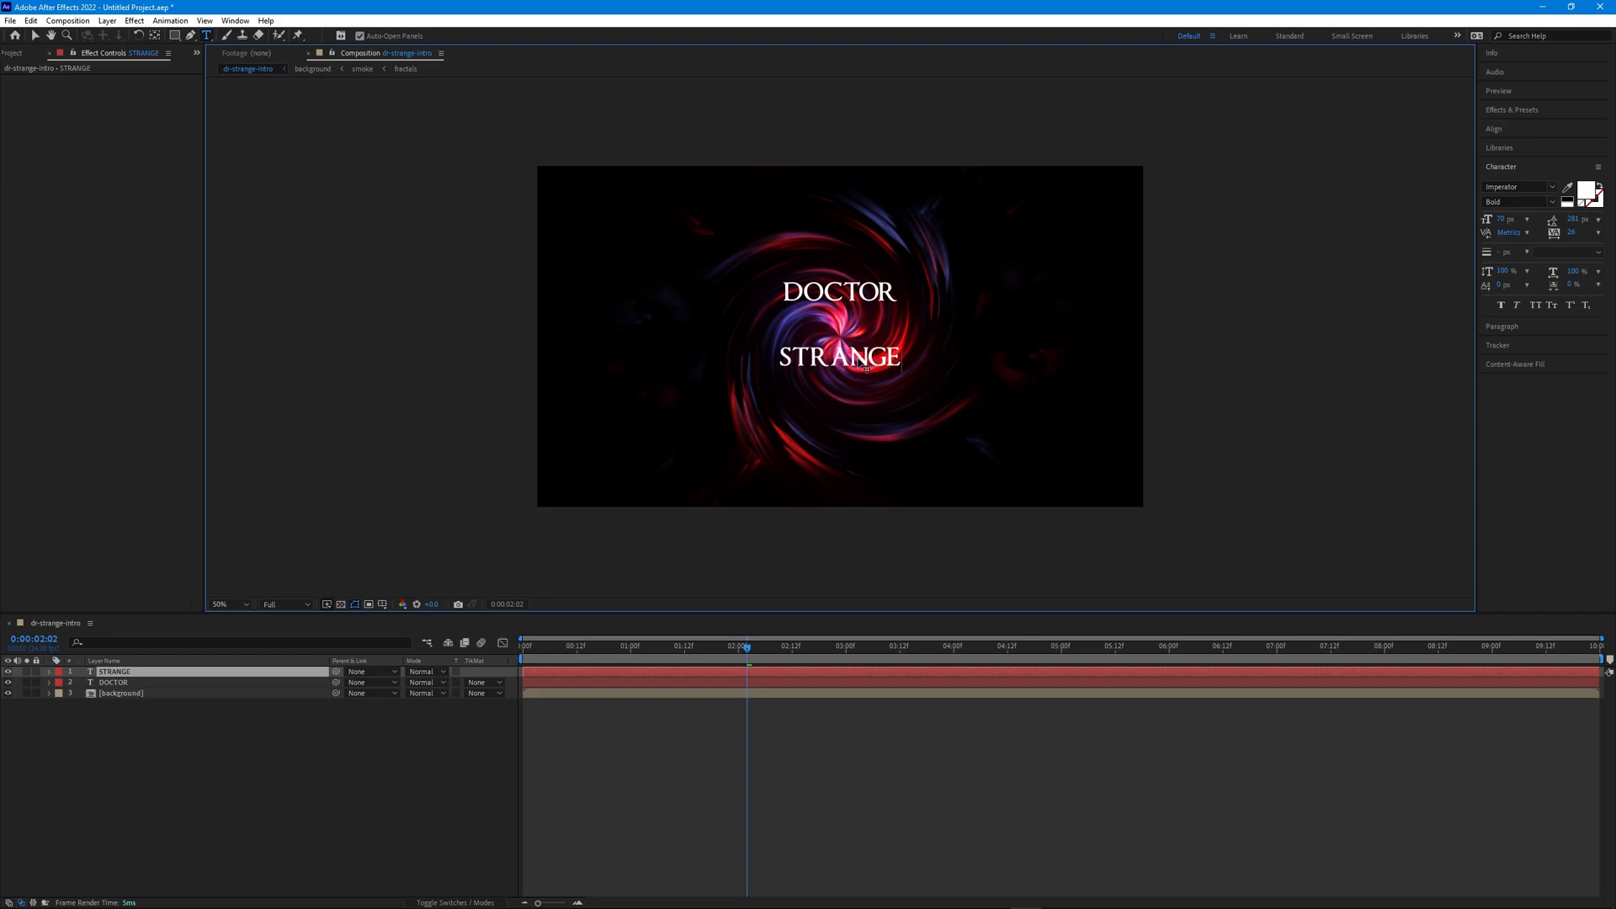
# Set the font size of the whole STRANGE text to 192 px
pyautogui.hotkey('ctrl', 'a')
pyautogui.click(1499, 218)
pyautogui.write('192')
pyautogui.press('Return')
pyautogui.press('Return')
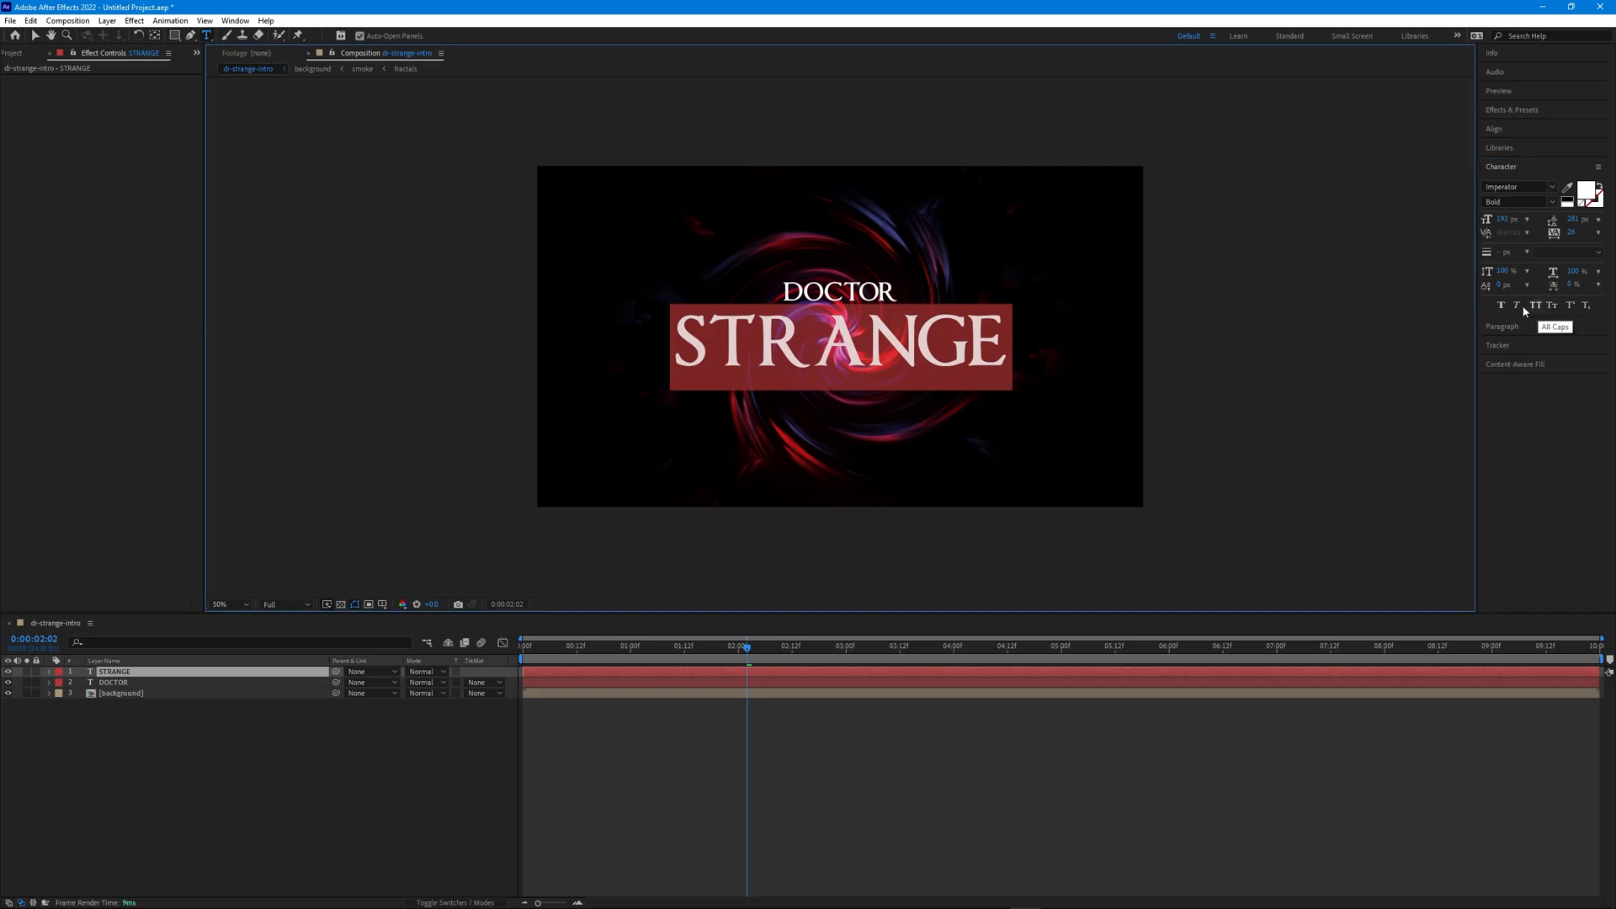
# Tighten the tracking of the letter R in STRANGE to -130 to close the gap before the A
pyautogui.click(766, 333)
pyautogui.moveTo(784, 332); pyautogui.dragTo(823, 341)
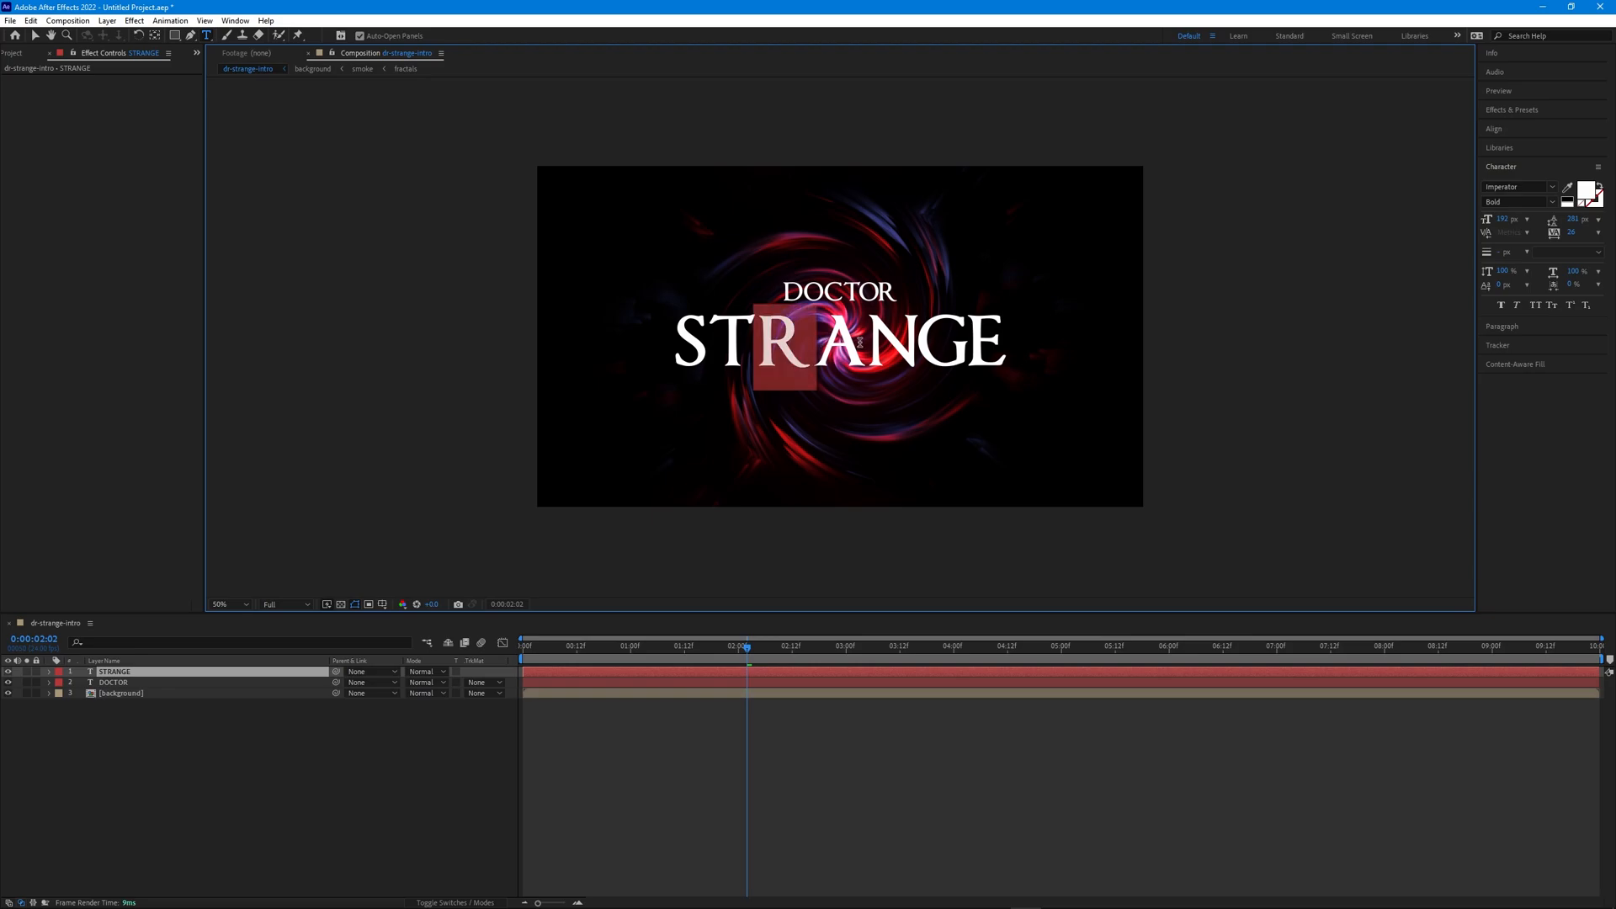
pyautogui.moveTo(1572, 239); pyautogui.dragTo(1481, 245)
pyautogui.click(210, 751)
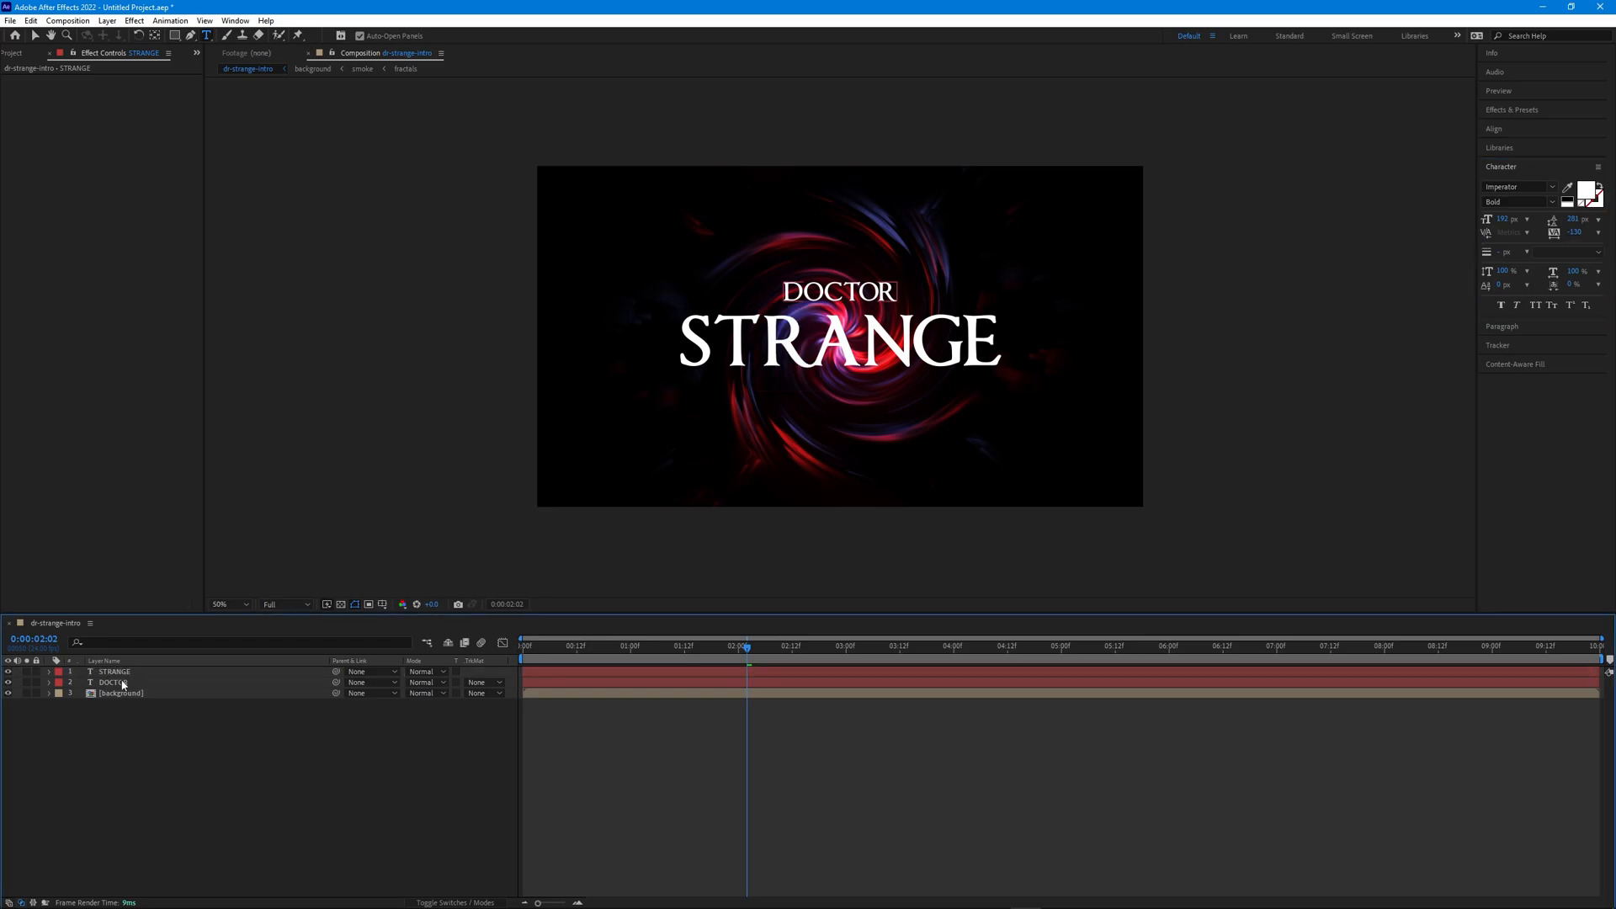
# Move the DOCTOR and STRANGE text slightly upward so DOCTOR sits closely above STRANGE
pyautogui.click(123, 682)
pyautogui.press('v')
pyautogui.moveTo(869, 287); pyautogui.dragTo(875, 330)
pyautogui.keyDown('shift'); pyautogui.click(876, 345); pyautogui.keyUp('shift')
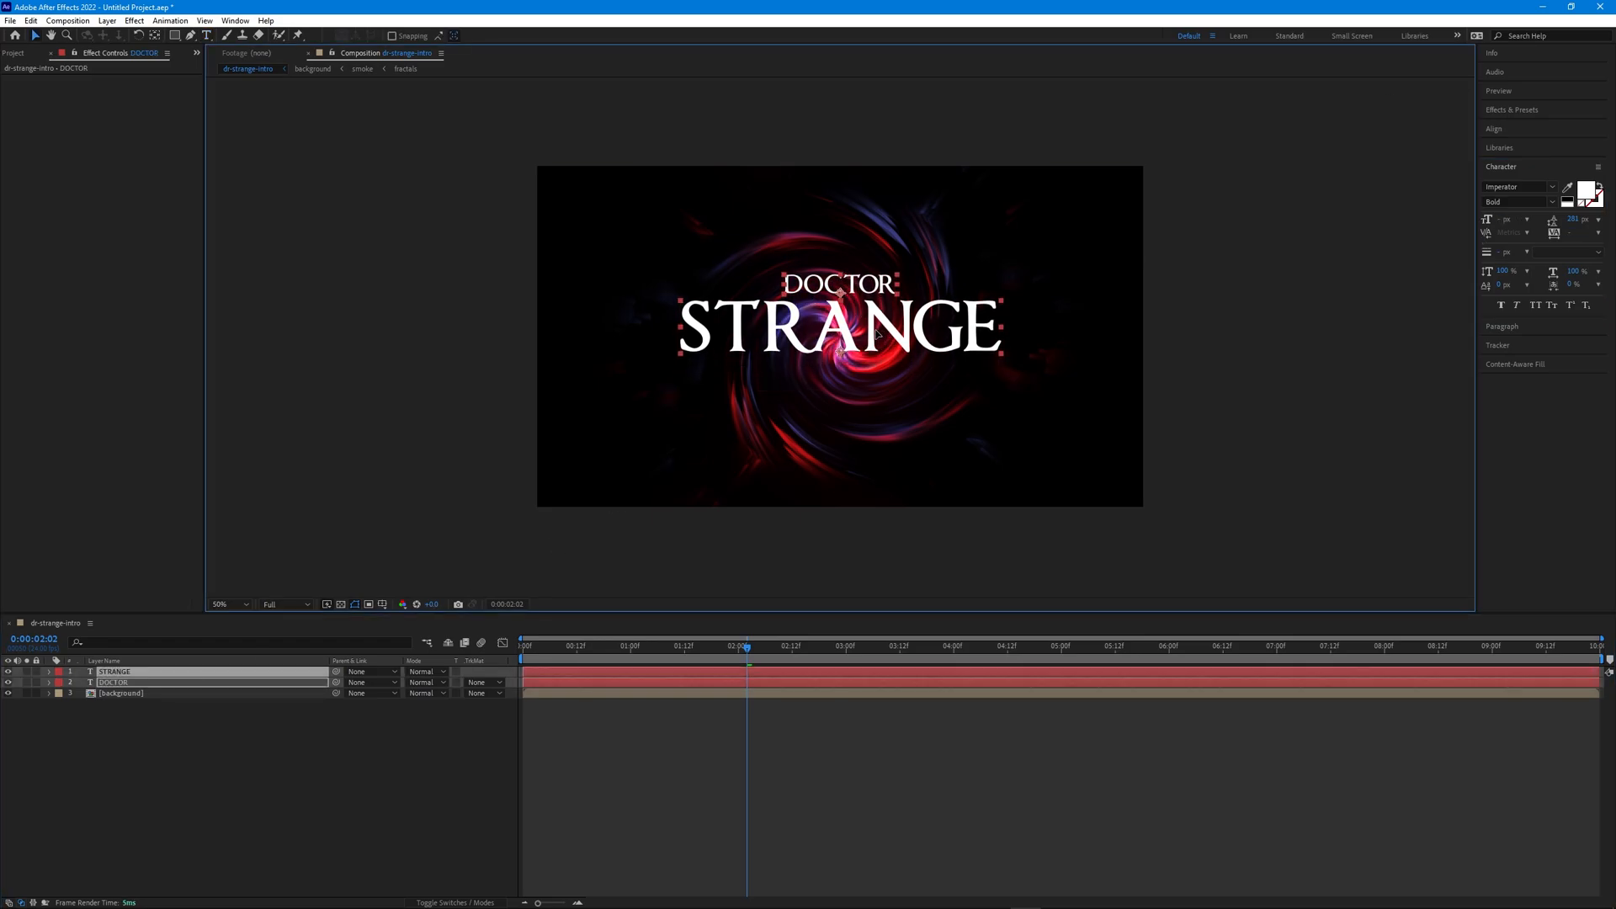
# Pre-compose the STRANGE and DOCTOR text layers into a new composition named top-text
pyautogui.rightClick(127, 685)
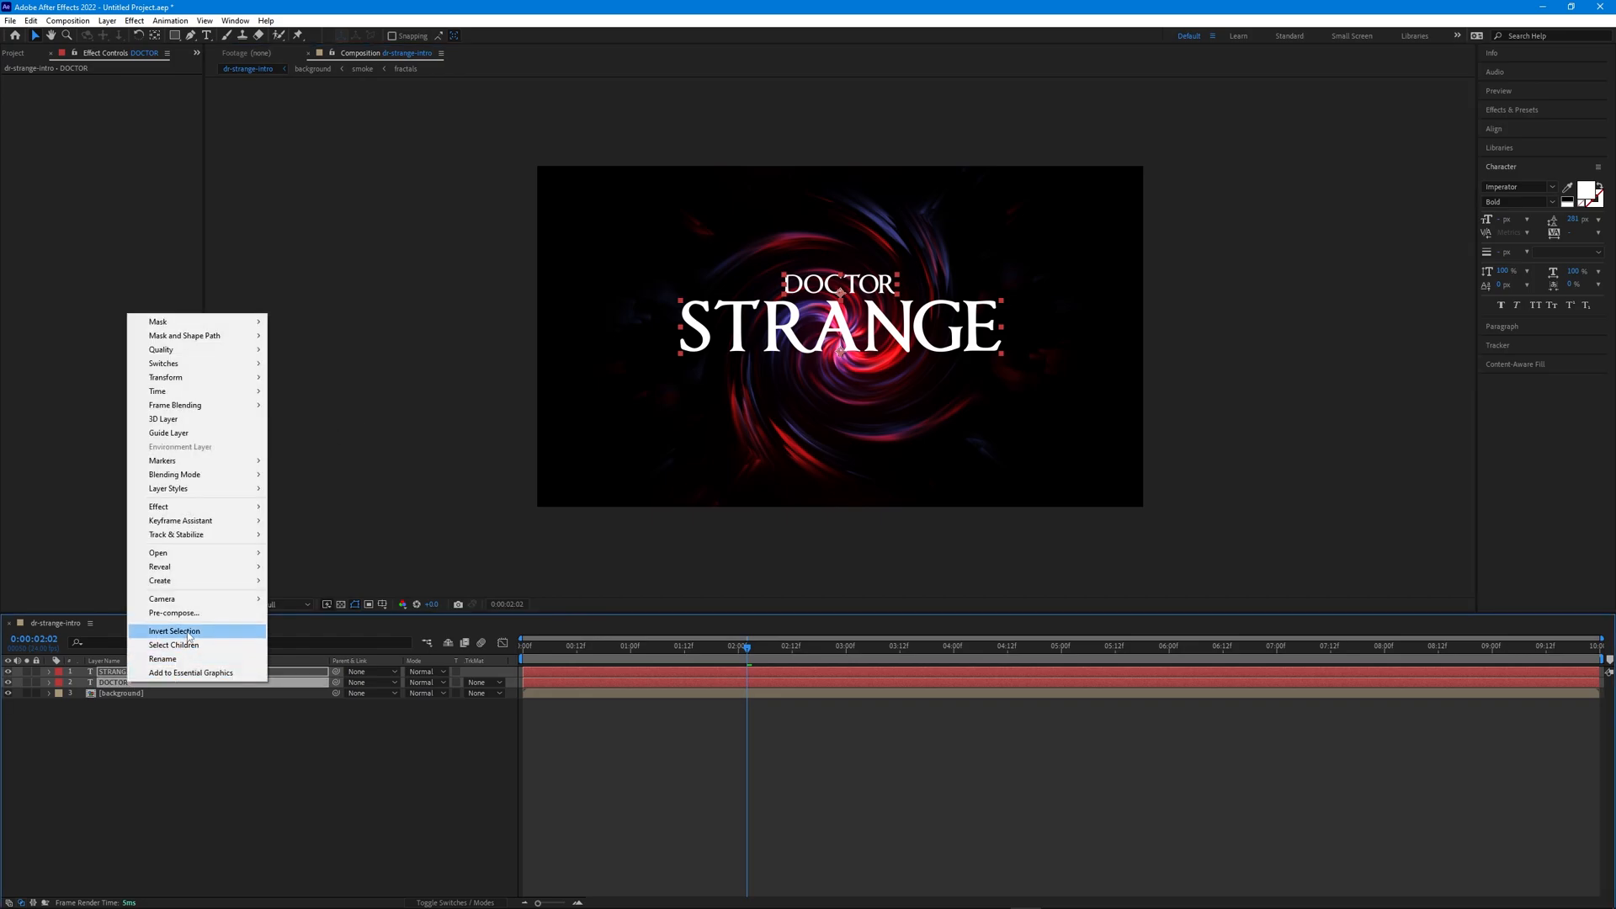
pyautogui.click(194, 614)
pyautogui.write('top-text')
pyautogui.press('Return')
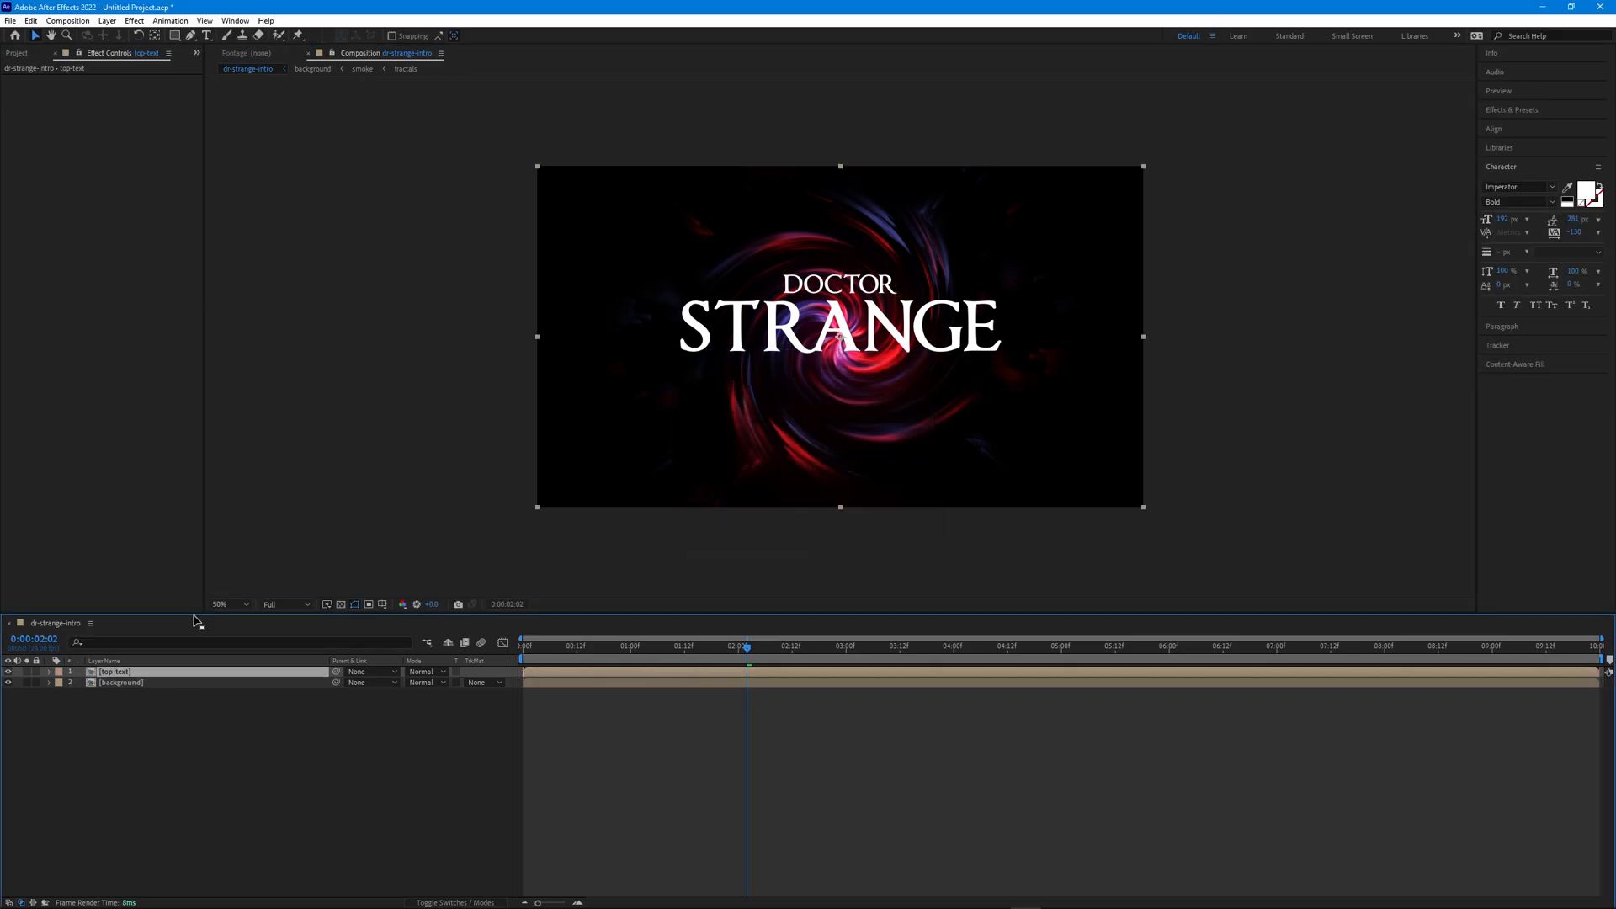
# Open the top-text composition and add a text layer reading IN THE beneath STRANGE
pyautogui.doubleClick(139, 674)
pyautogui.hotkey('ctrl', 't')
pyautogui.click(829, 414)
pyautogui.write('IN THE')
pyautogui.hotkey('ctrl', 'a')
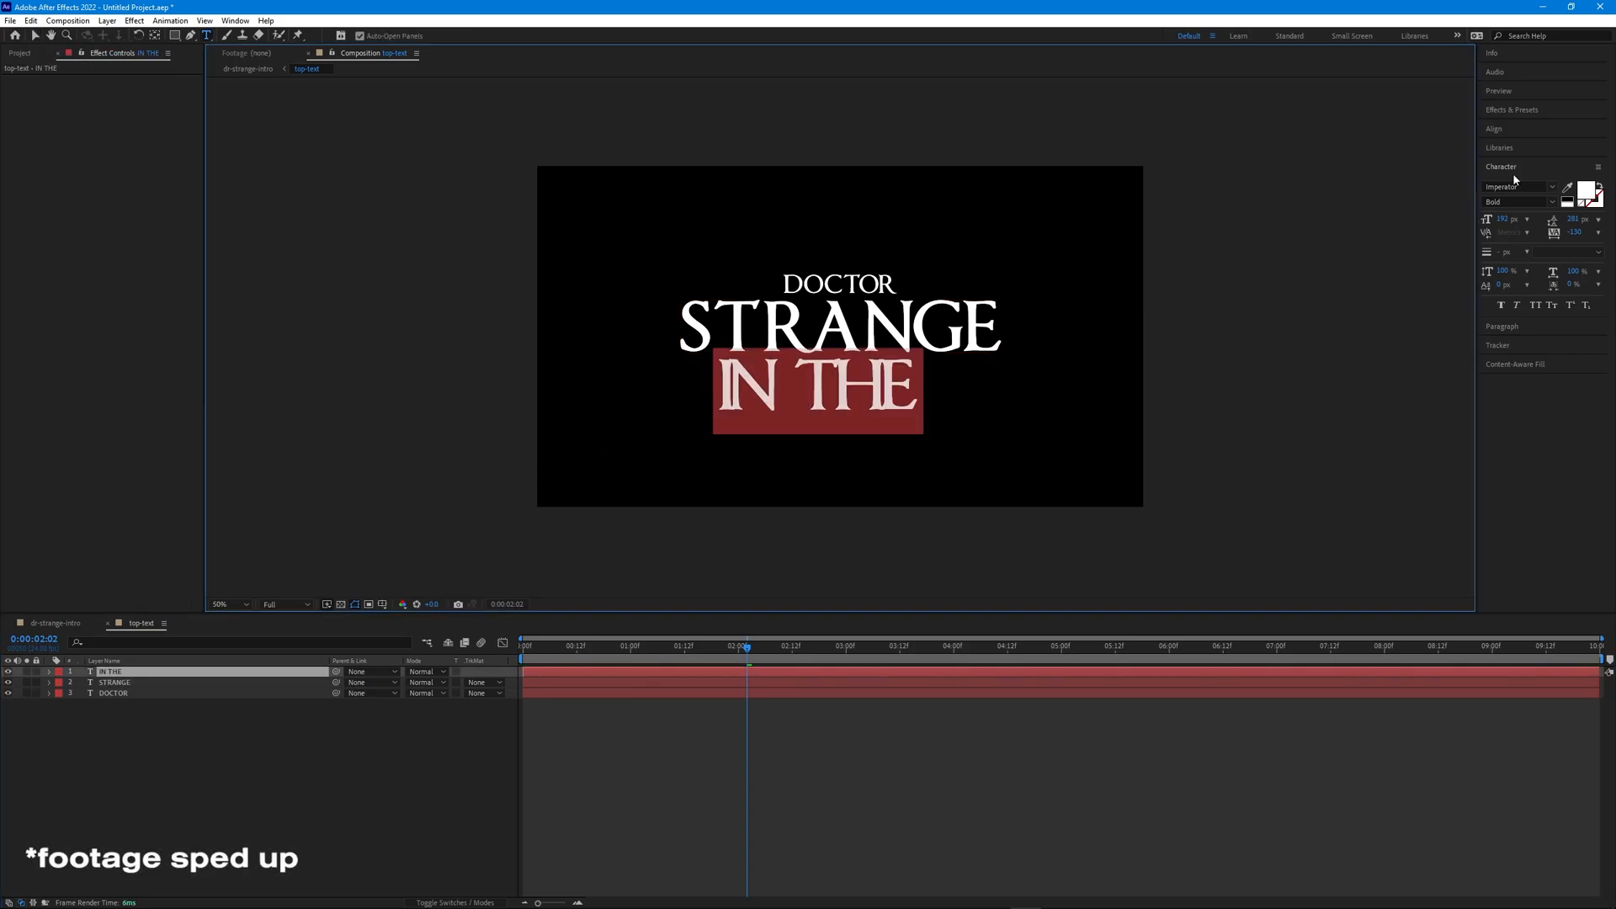
# Format the IN THE text in a bold Times font at 60 px with wider tracking
pyautogui.click(1550, 186)
pyautogui.write('time')
pyautogui.click(1488, 245)
pyautogui.click(1500, 220)
pyautogui.write('60')
pyautogui.press('Return')
pyautogui.moveTo(1572, 233); pyautogui.dragTo(1539, 57)
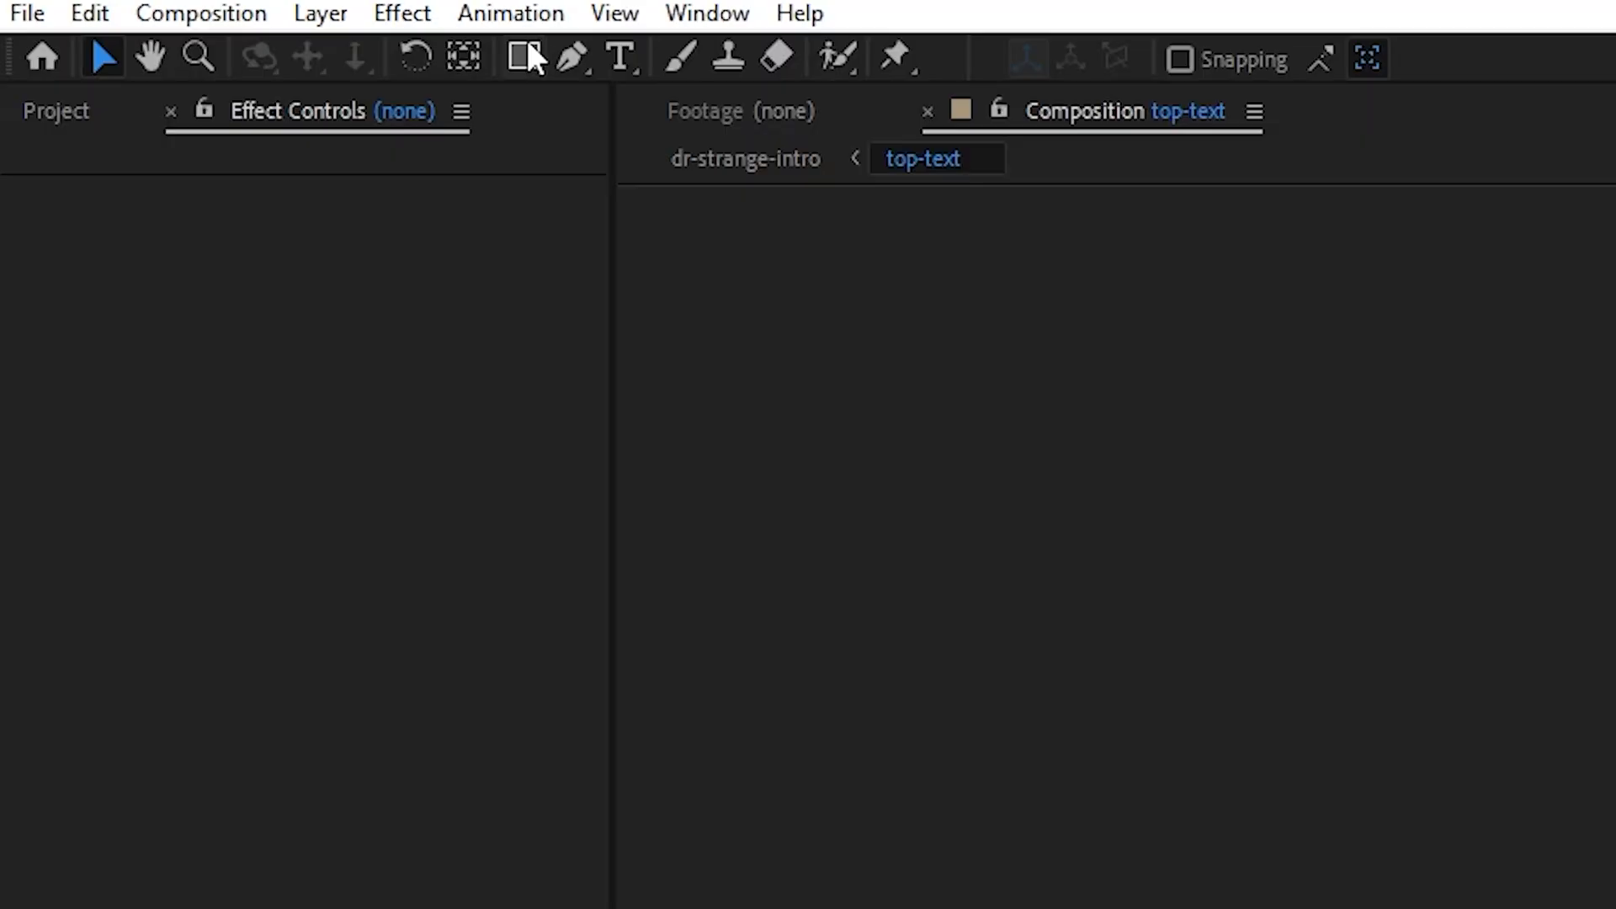
# Draw a white shape with the Polygon tool below the title and set its Points to 3
pyautogui.click(527, 55)
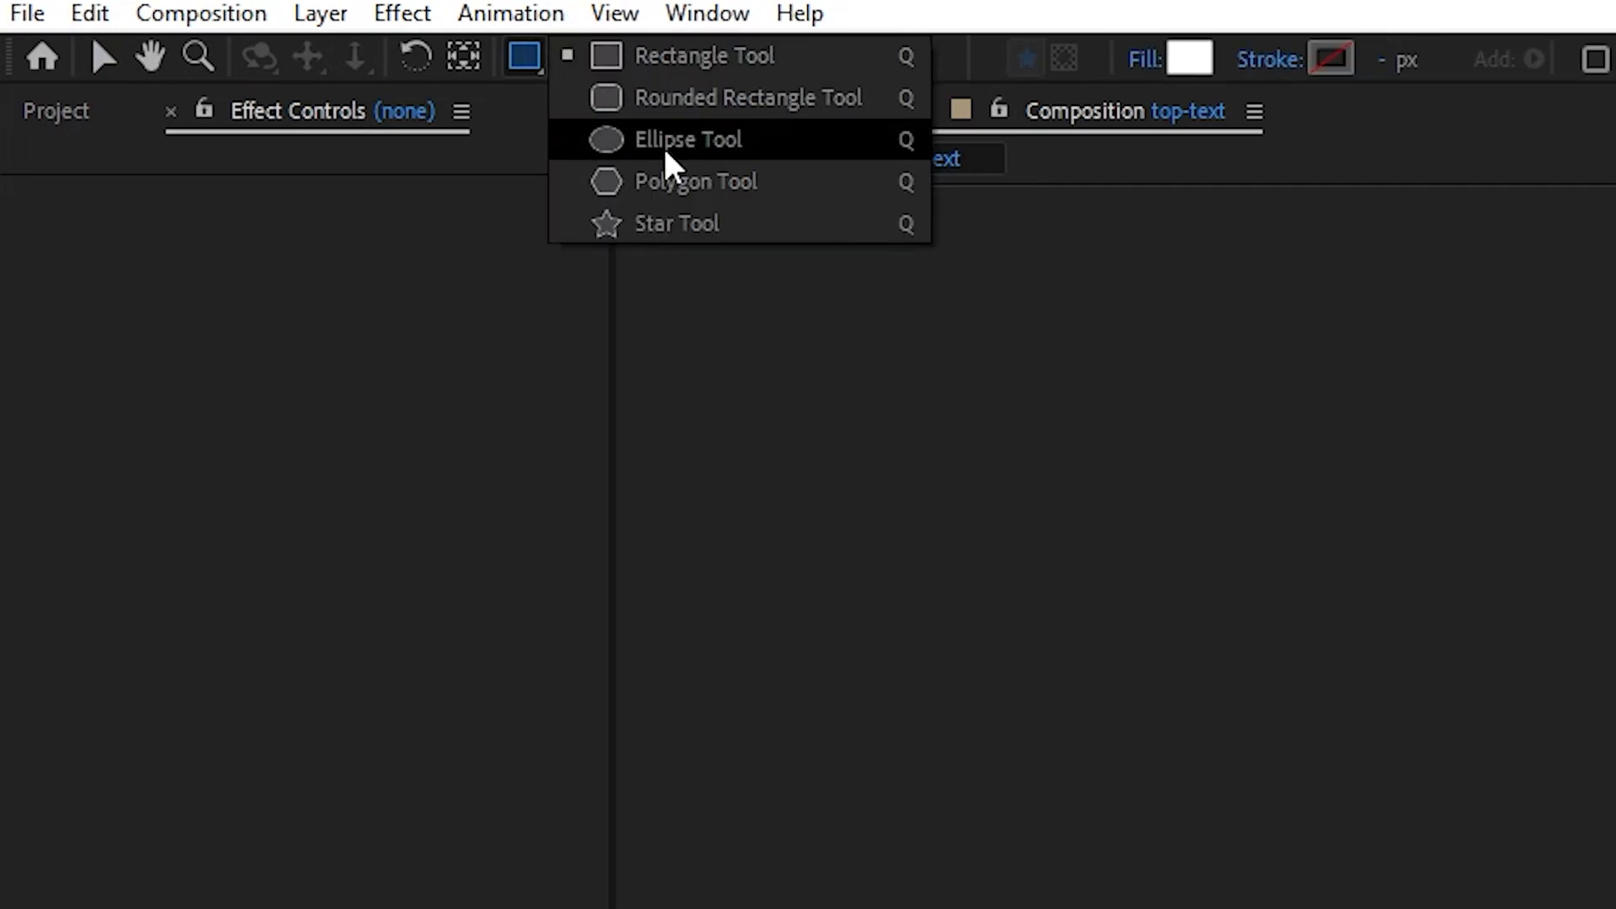
pyautogui.click(668, 183)
pyautogui.moveTo(689, 404); pyautogui.dragTo(703, 426)
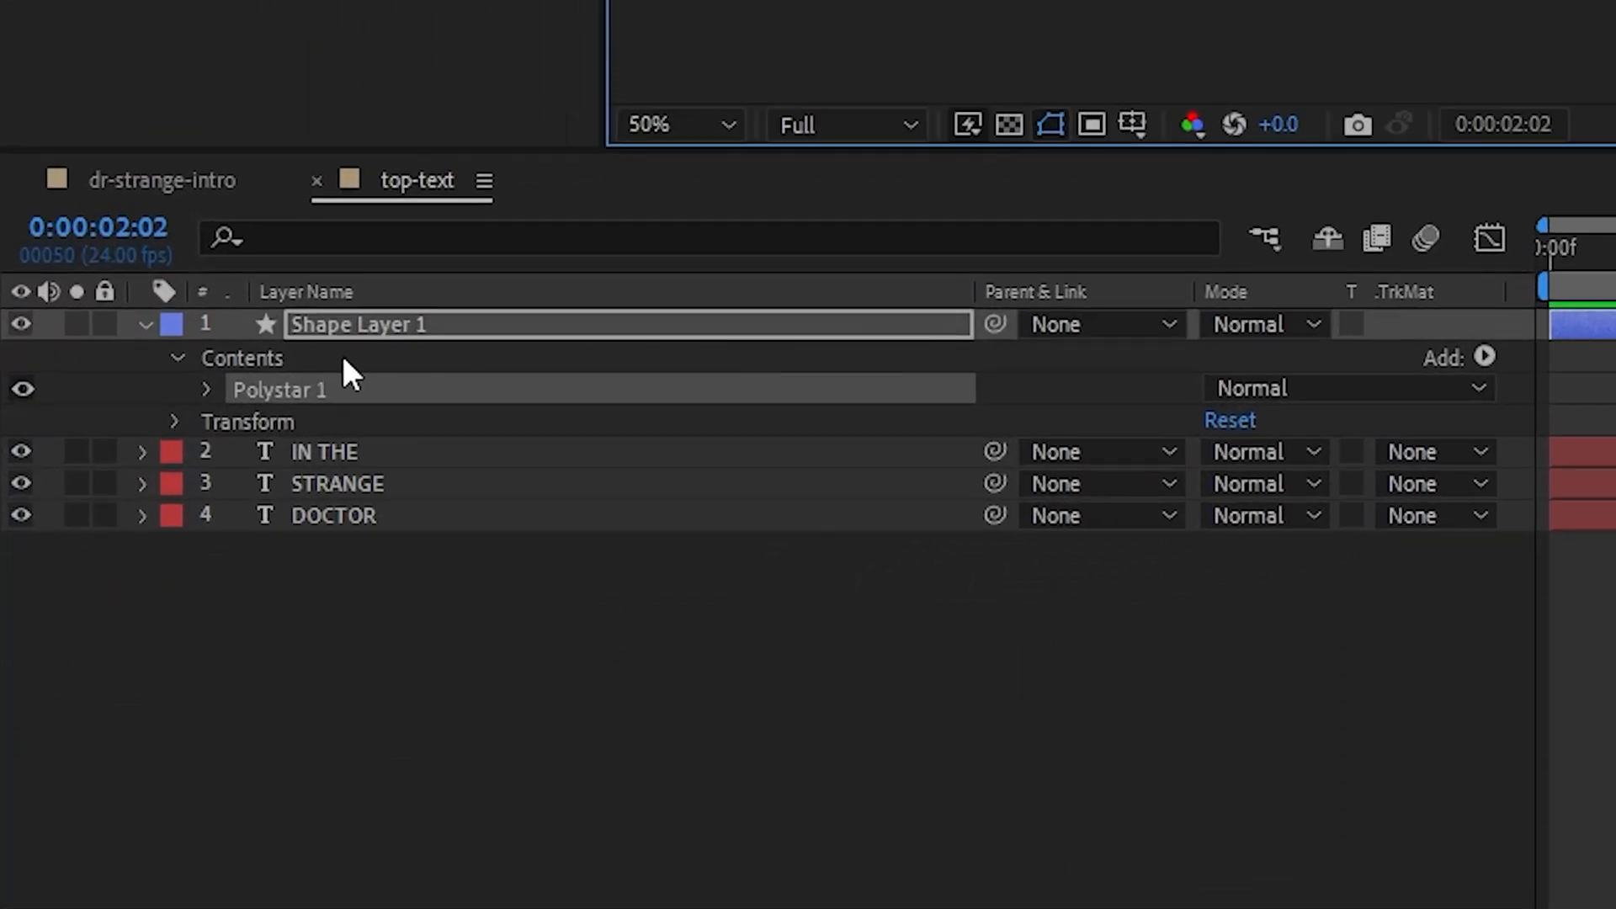
pyautogui.click(207, 388)
pyautogui.click(236, 418)
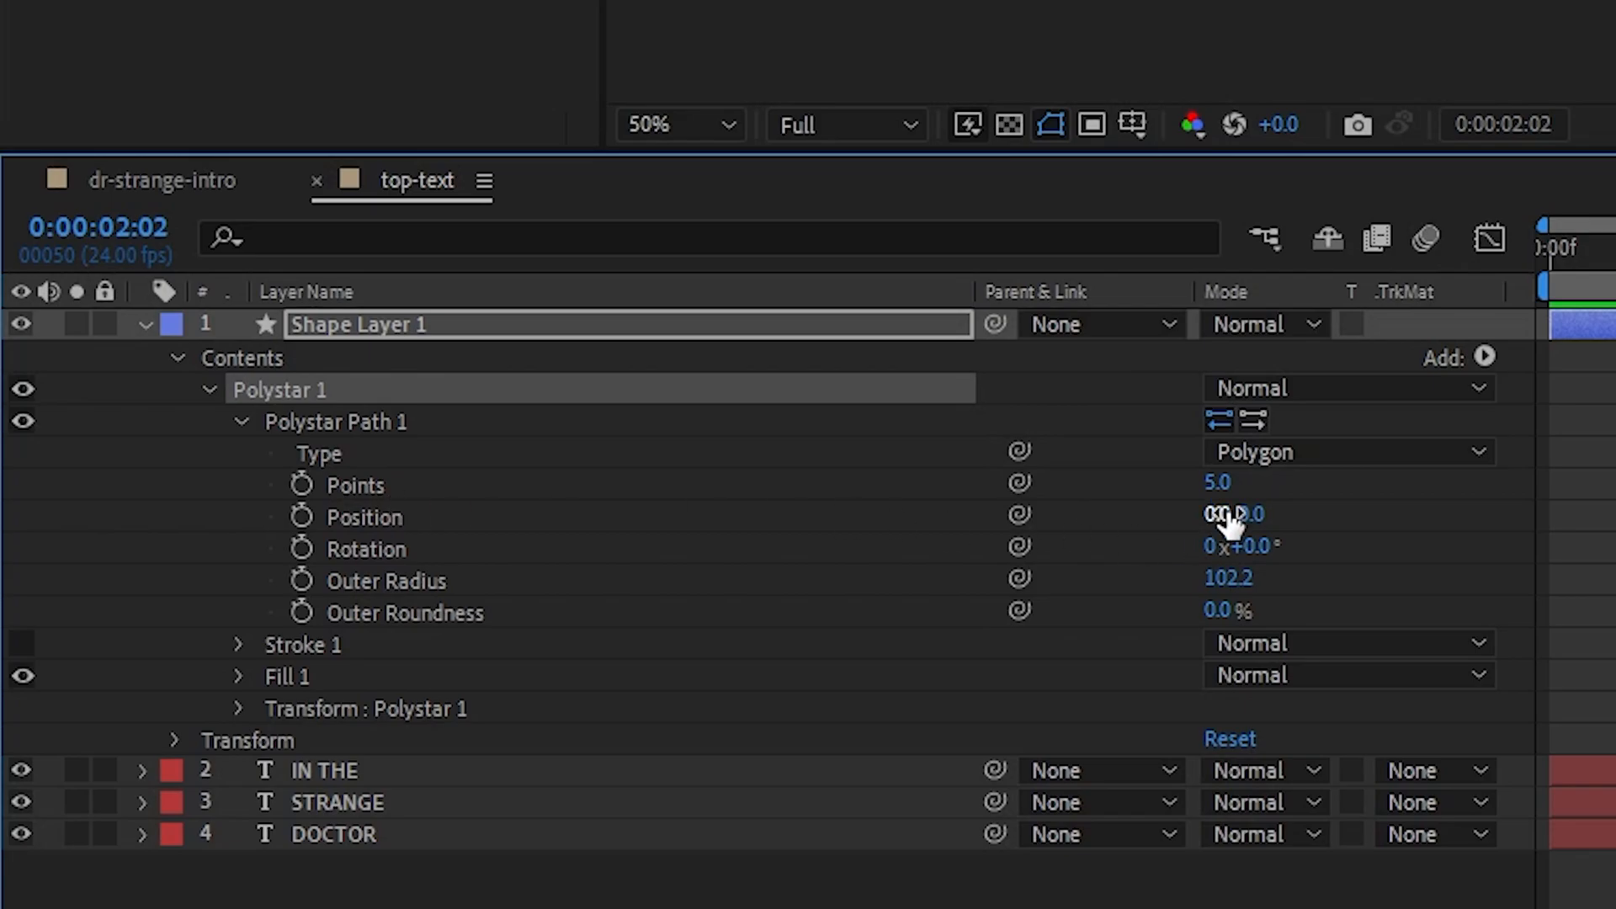
pyautogui.press('Return')
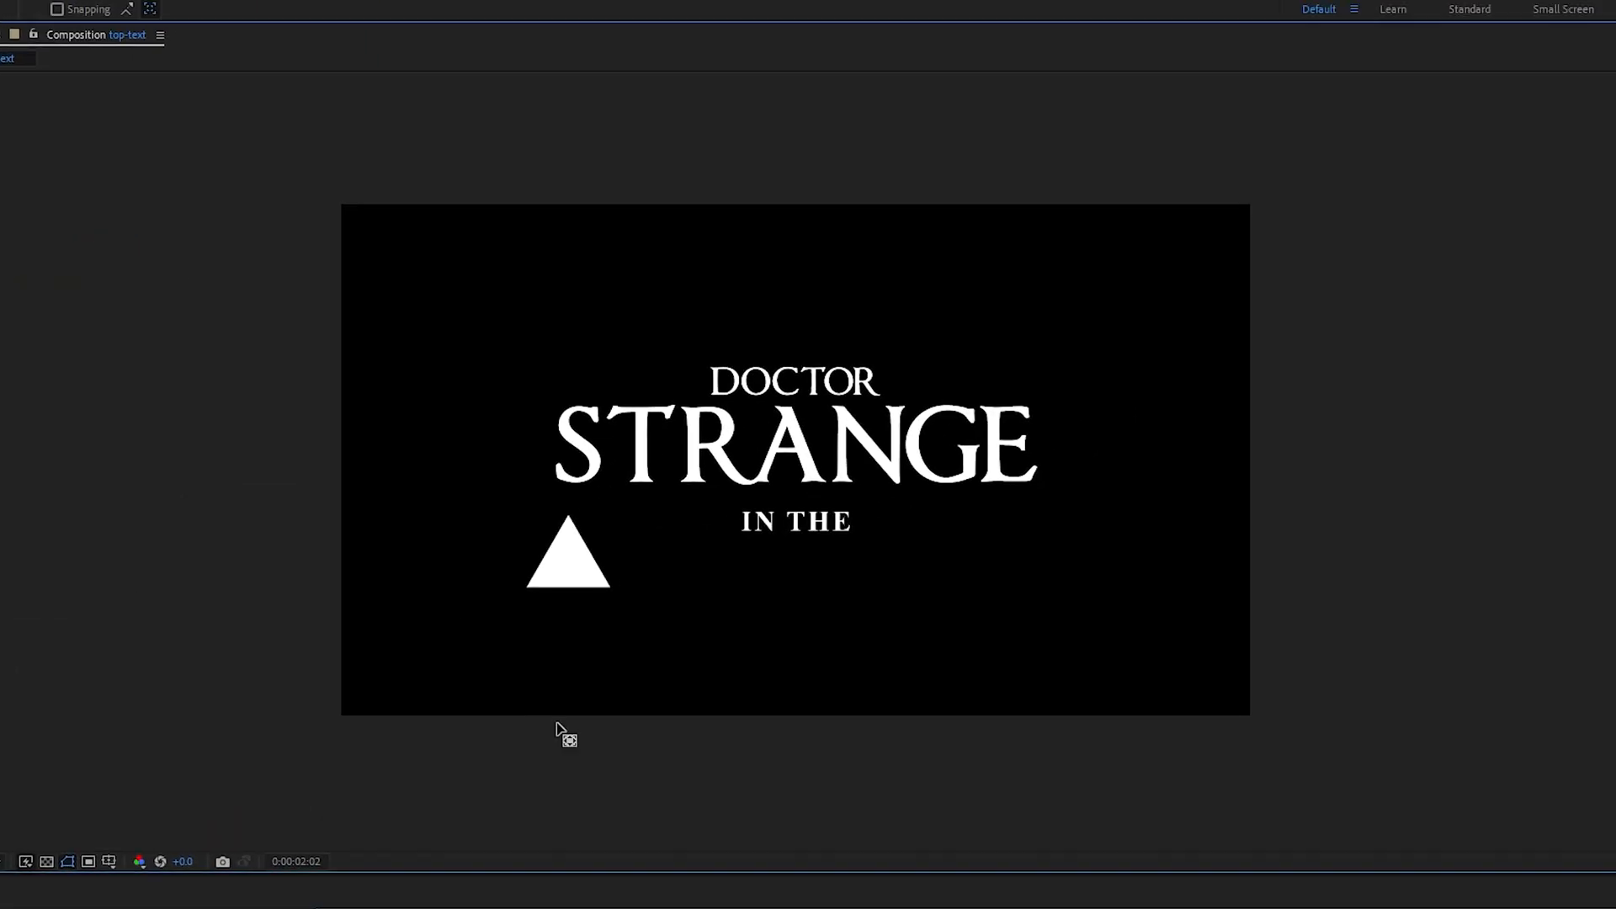
# Centre the anchor point on the triangle and set the shape layer's Rotation to -90°
pyautogui.click(568, 562)
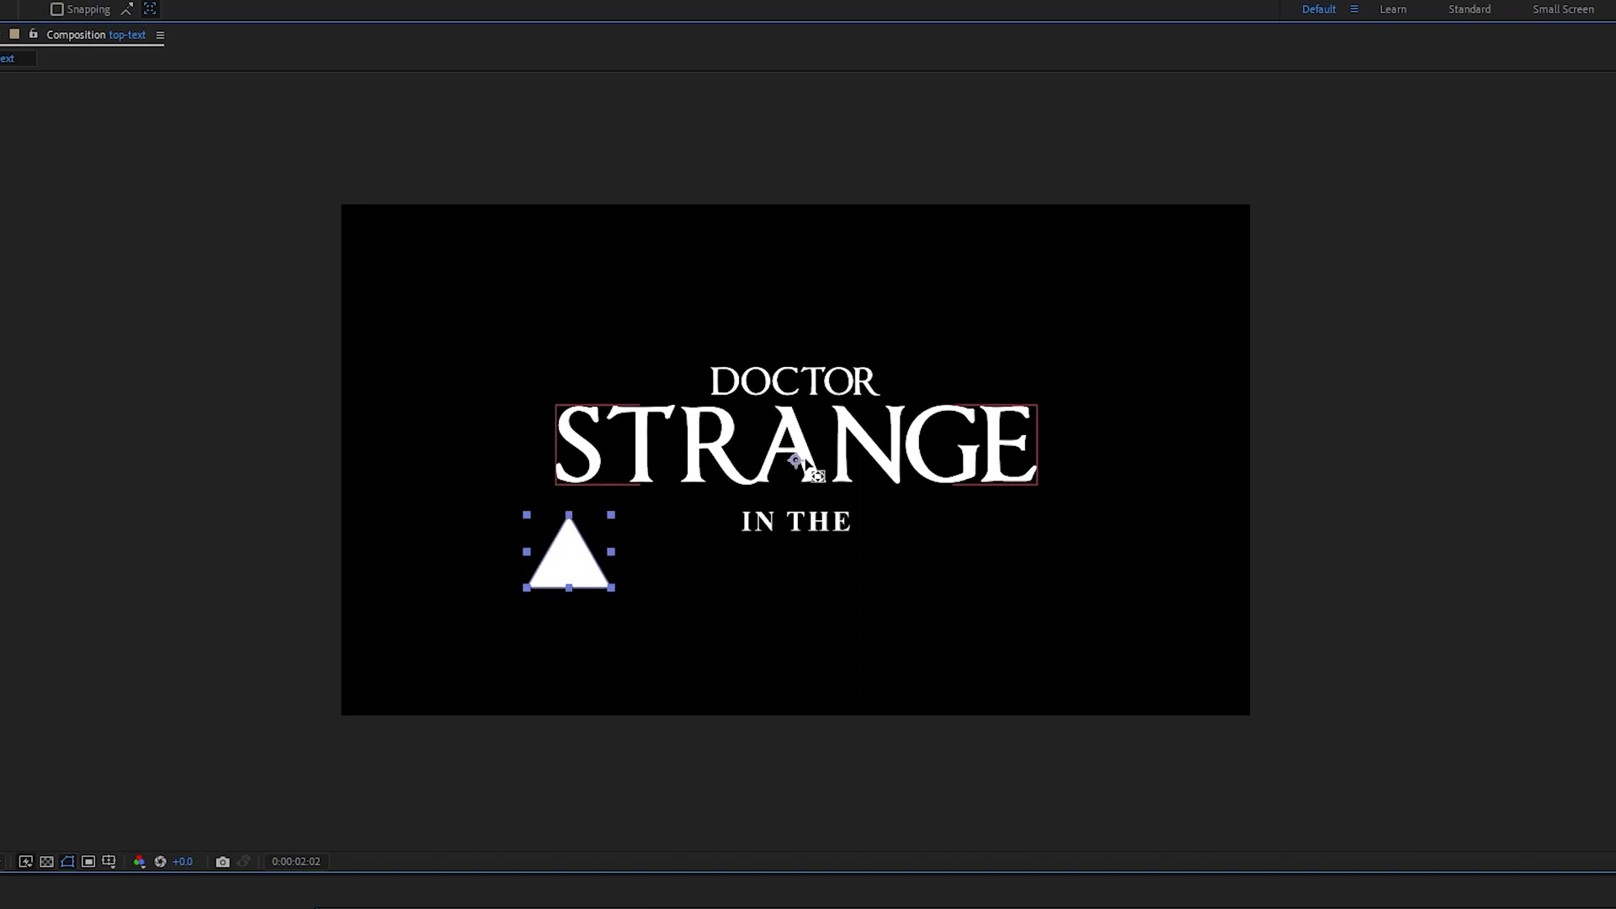
pyautogui.moveTo(795, 460); pyautogui.dragTo(642, 561)
pyautogui.hotkey('ctrl', 'alt', 'Home')
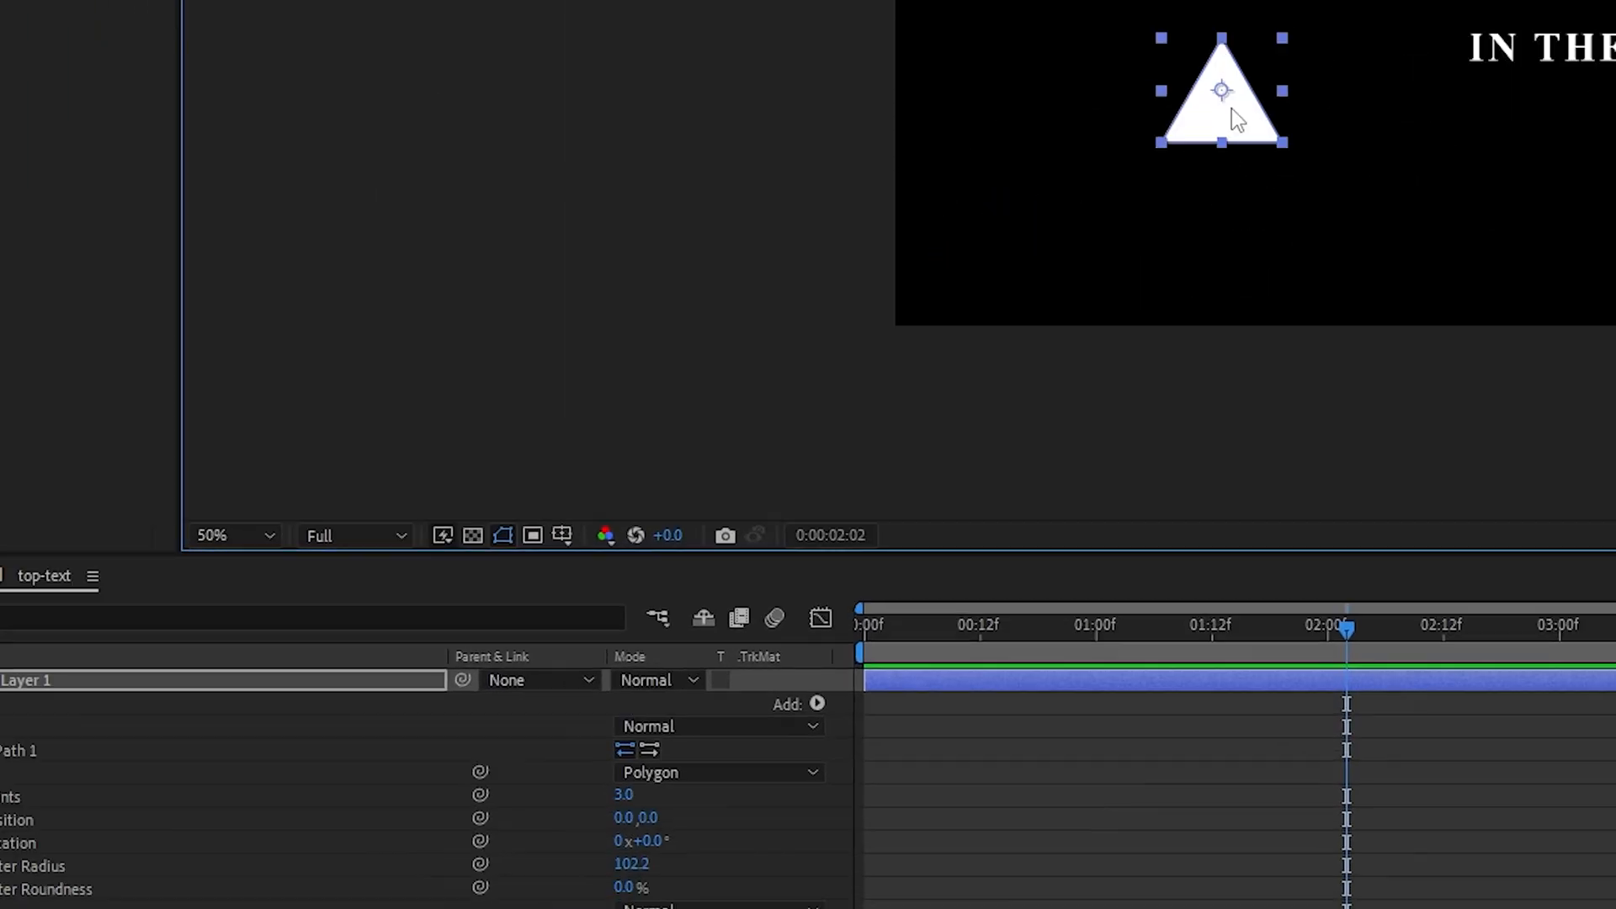
pyautogui.press('r')
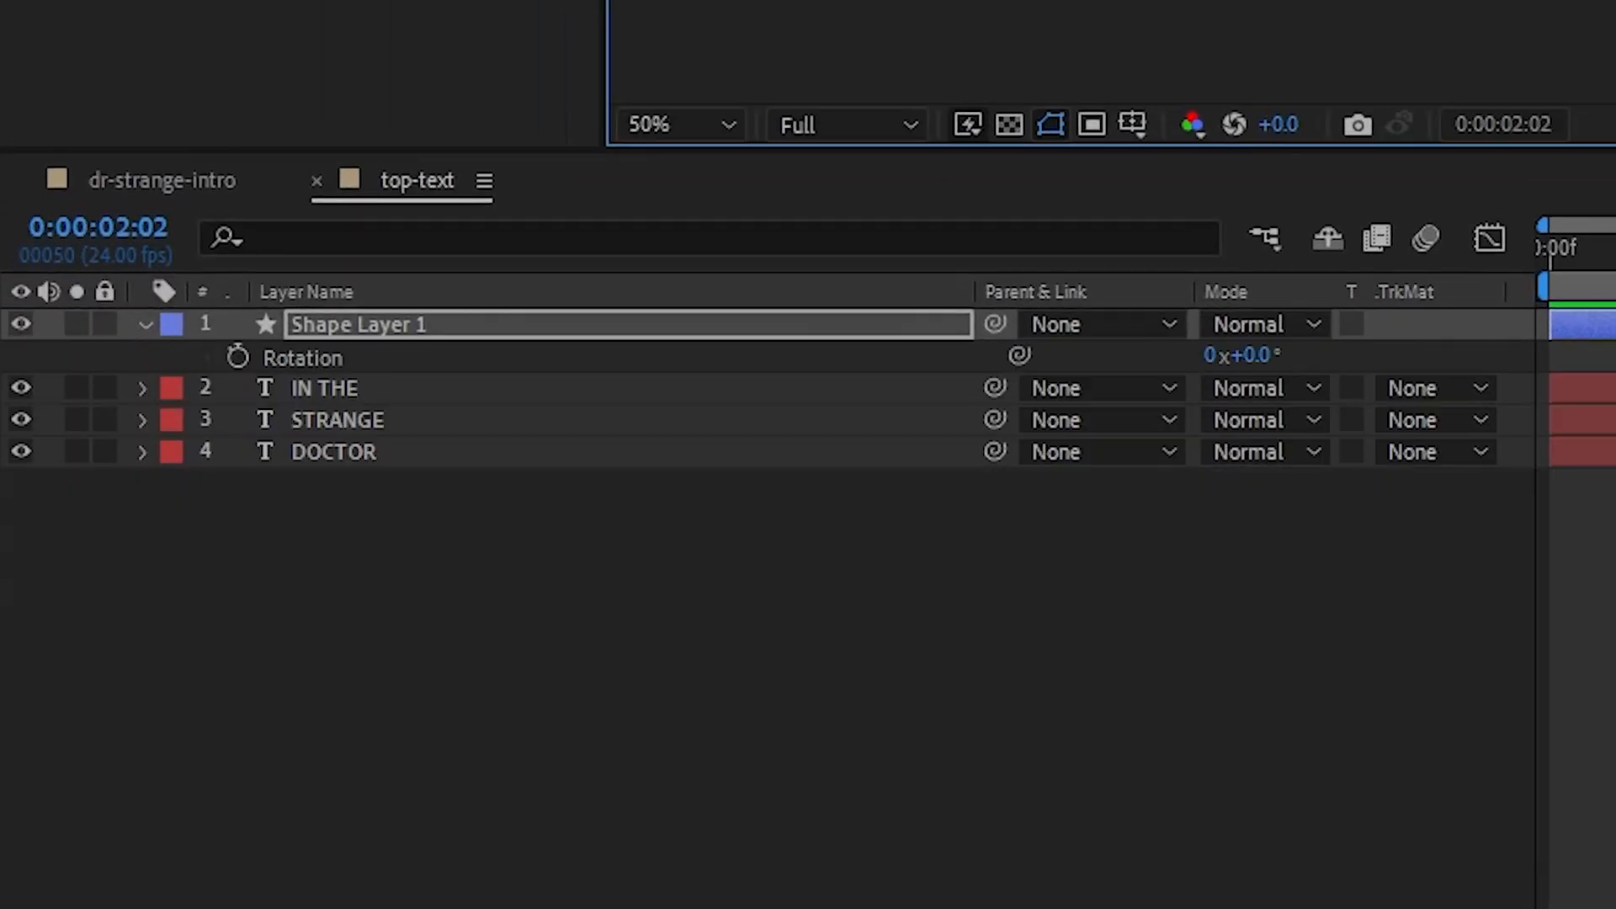
pyautogui.click(1244, 357)
pyautogui.write('-90')
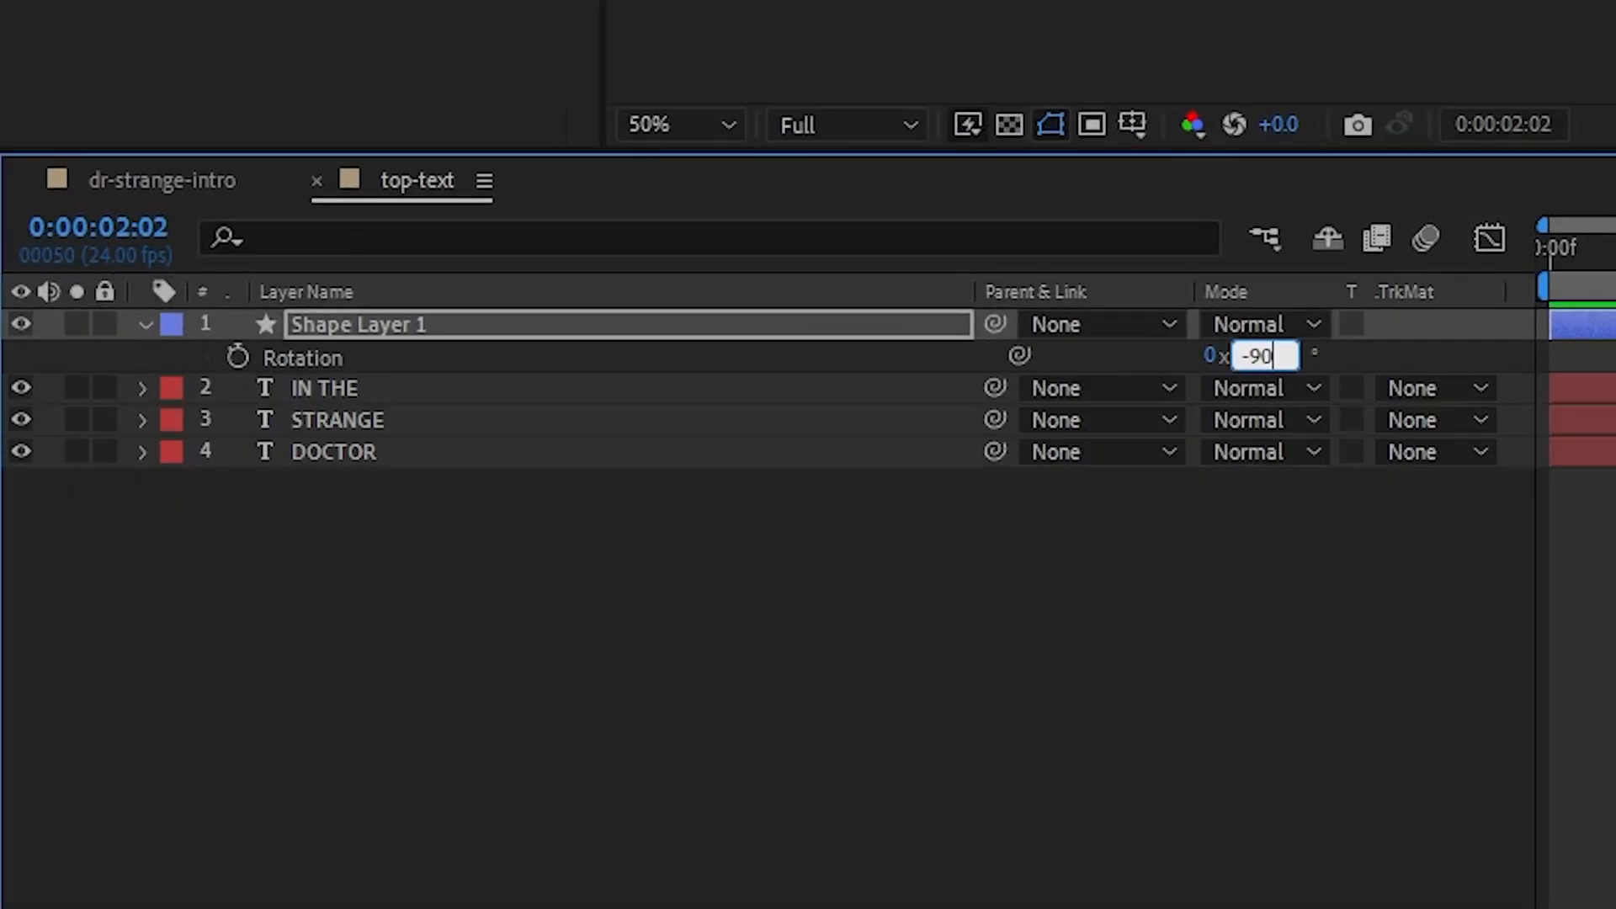
pyautogui.press('Return')
# Unlink the triangle's Scale dimensions and stretch it into a long, very thin horizontal spike
pyautogui.press('s')
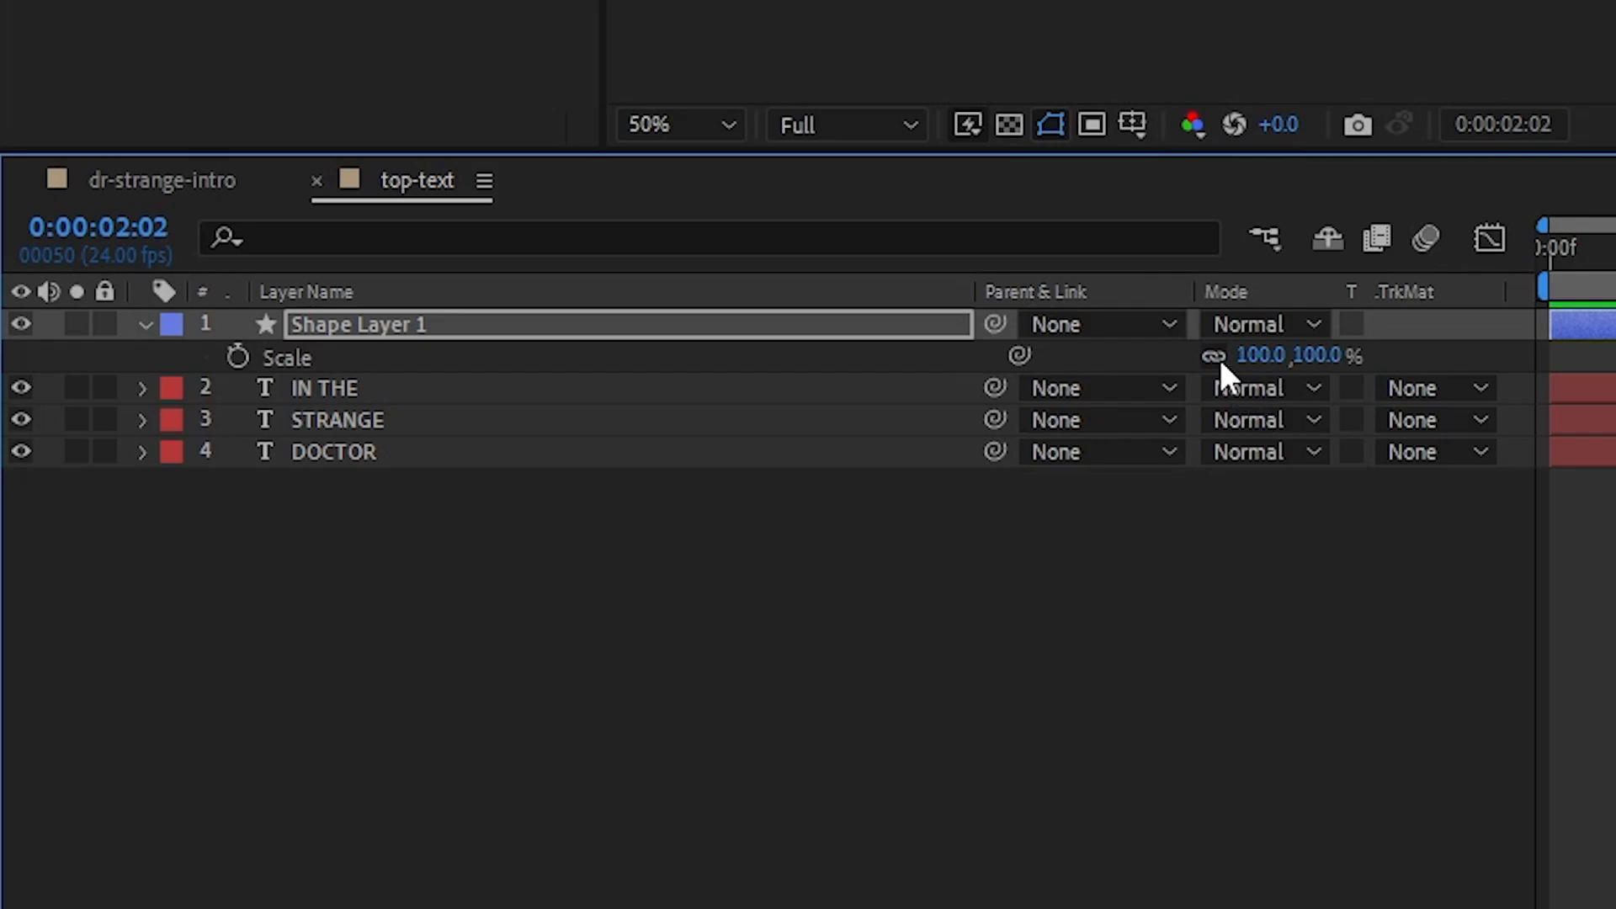
pyautogui.moveTo(1326, 360); pyautogui.dragTo(828, 690)
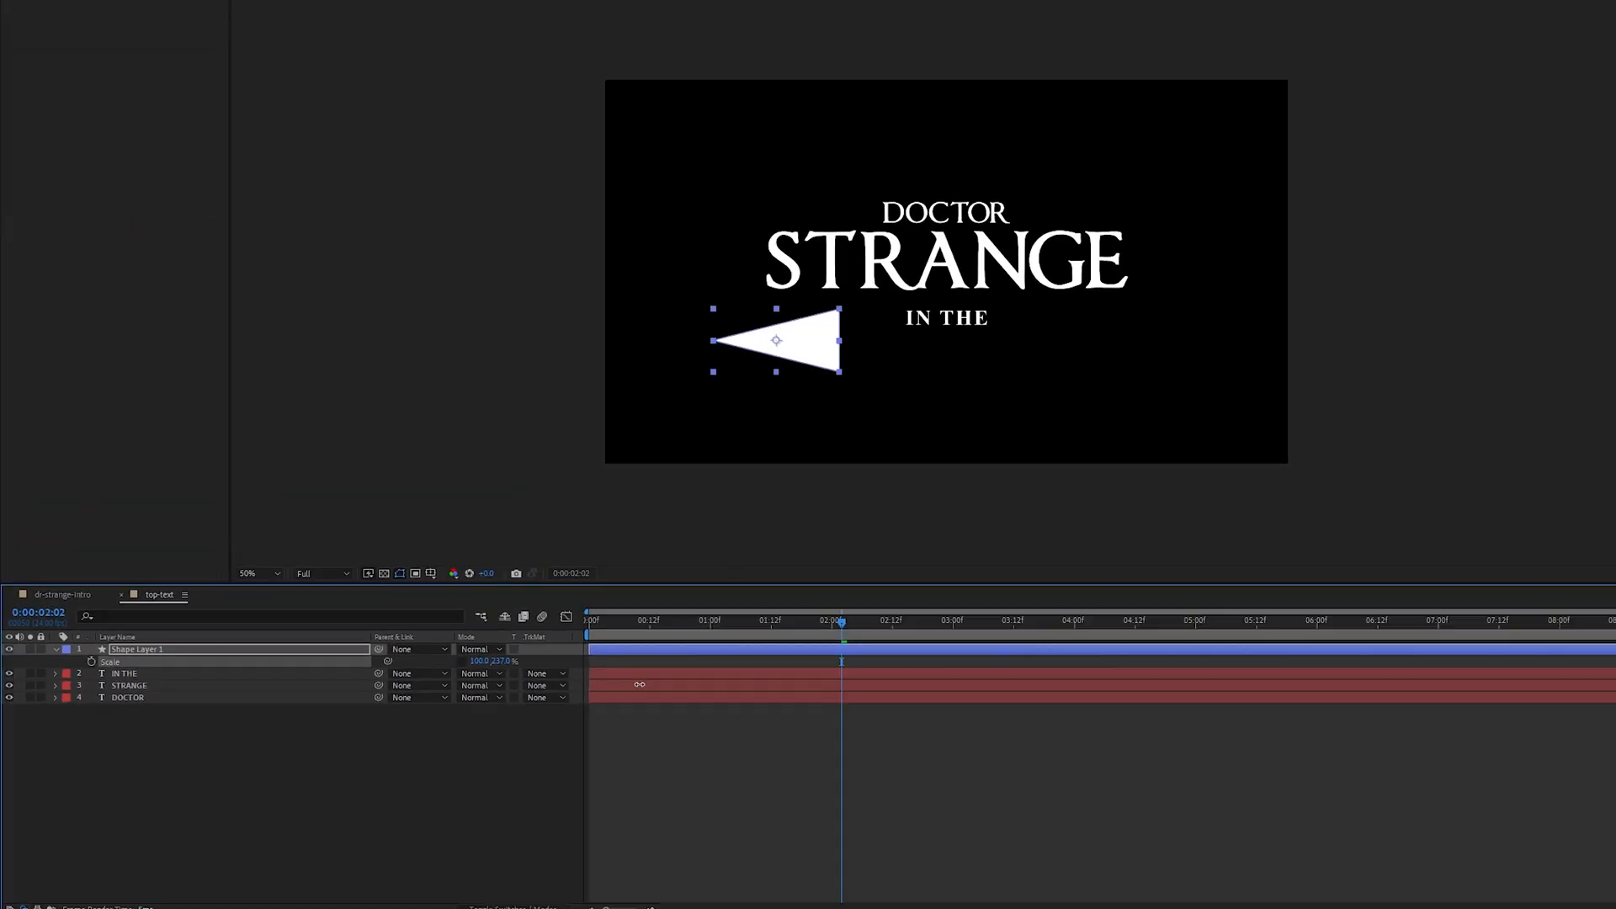
pyautogui.moveTo(480, 662); pyautogui.dragTo(444, 666)
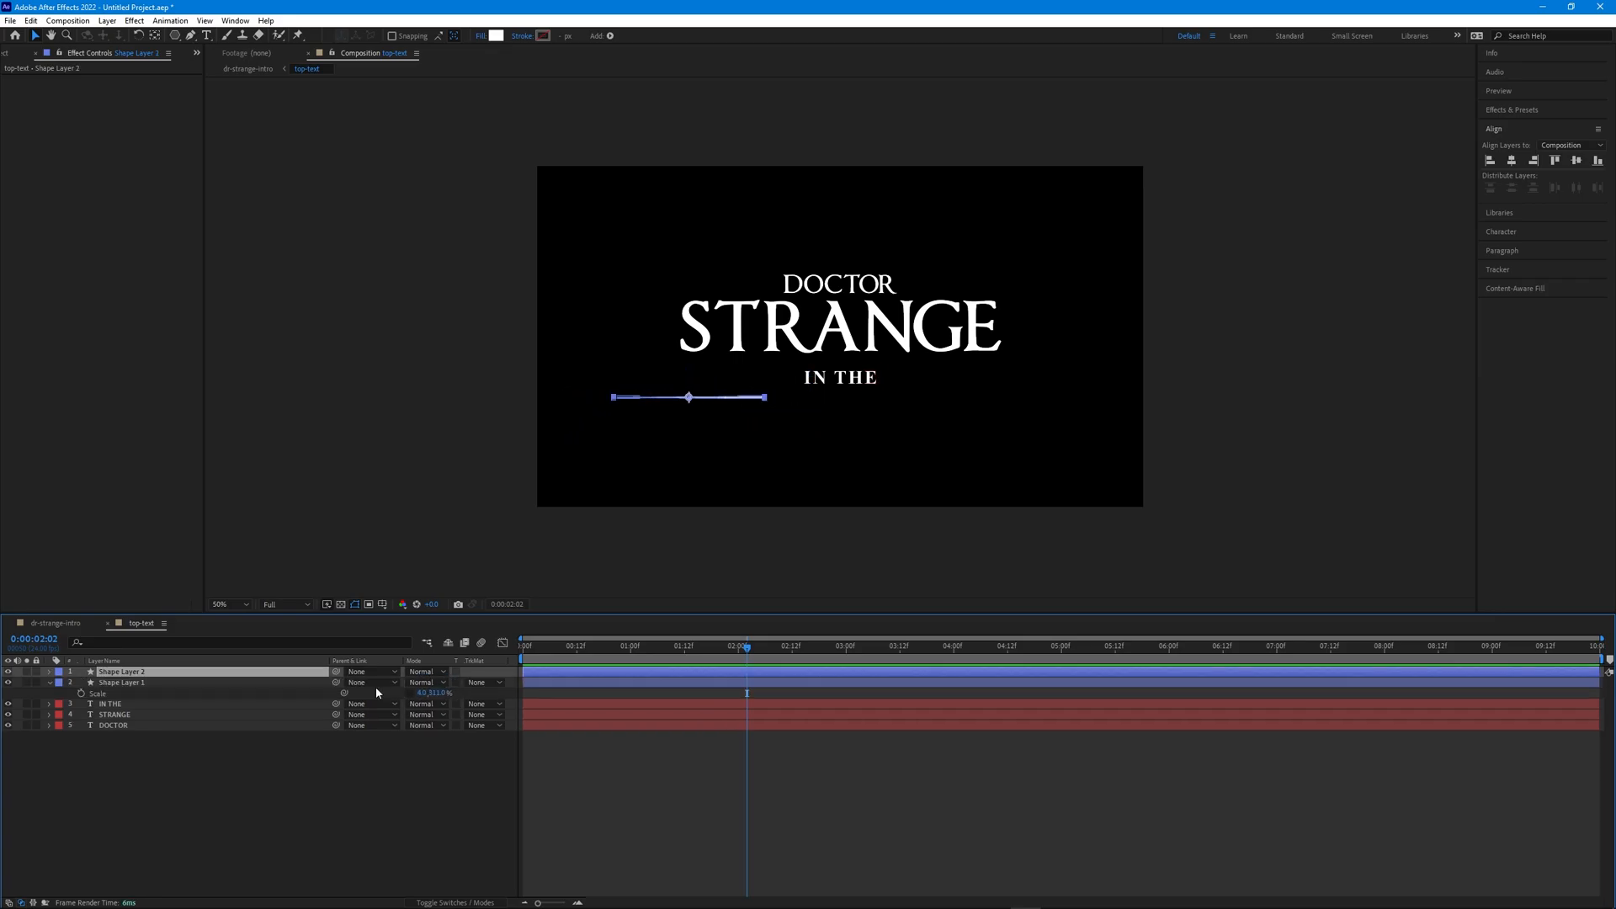
# Duplicate the spike layer with Rotation 90° and place the two spikes on either side of IN THE, tips pointing outward
pyautogui.press('r')
pyautogui.click(426, 683)
pyautogui.write('90')
pyautogui.press('Return')
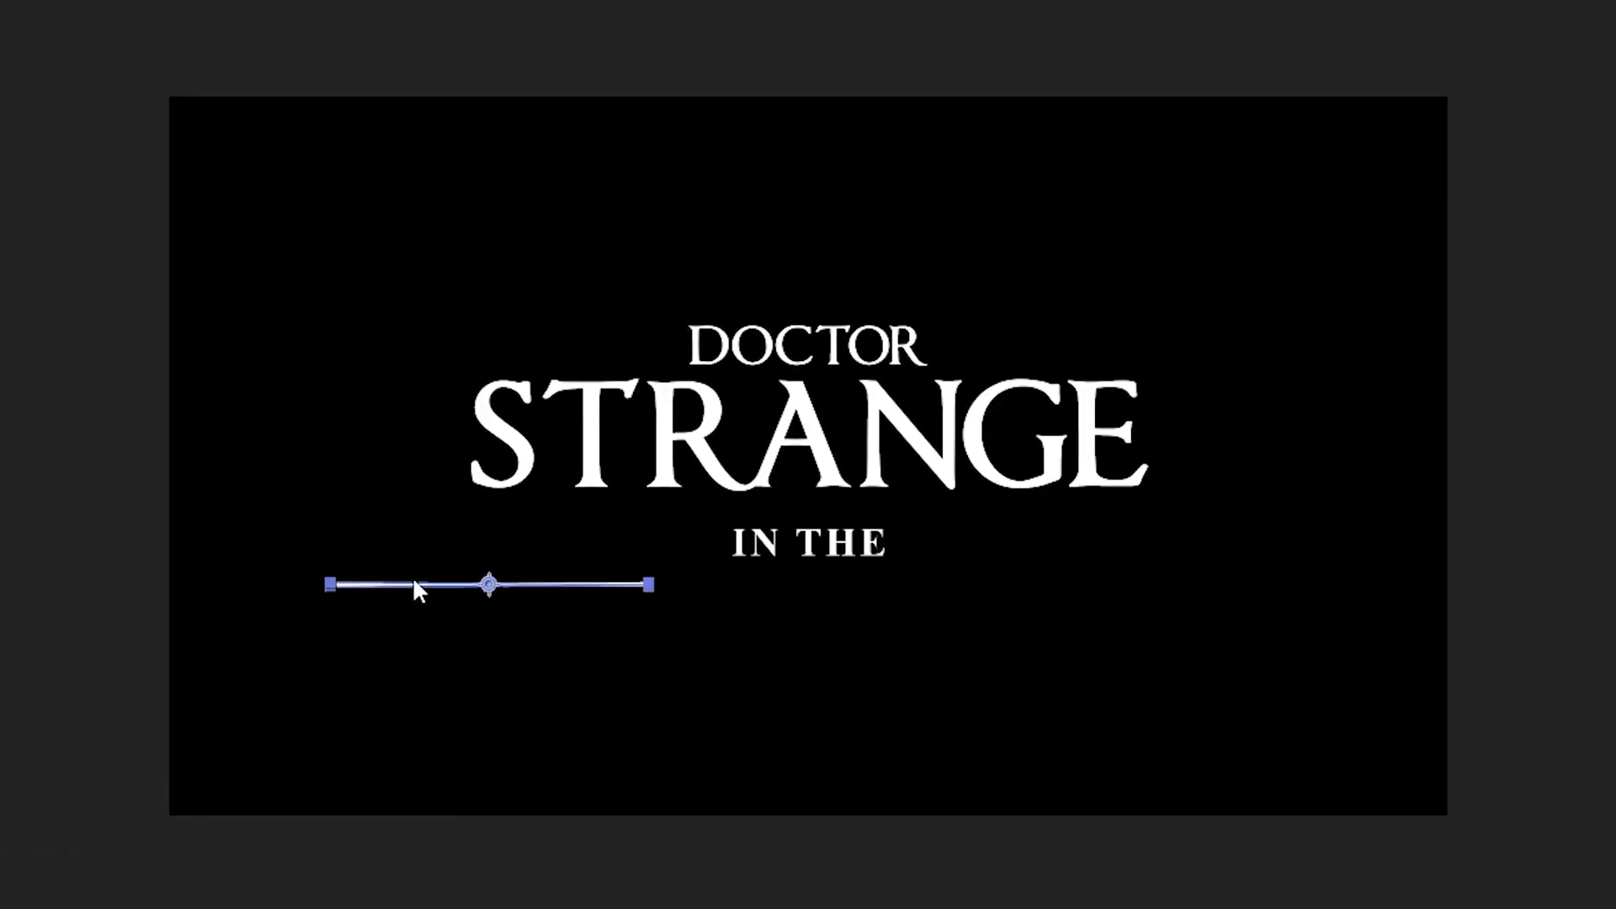
pyautogui.moveTo(414, 582); pyautogui.dragTo(985, 543)
pyautogui.moveTo(615, 584); pyautogui.dragTo(671, 546)
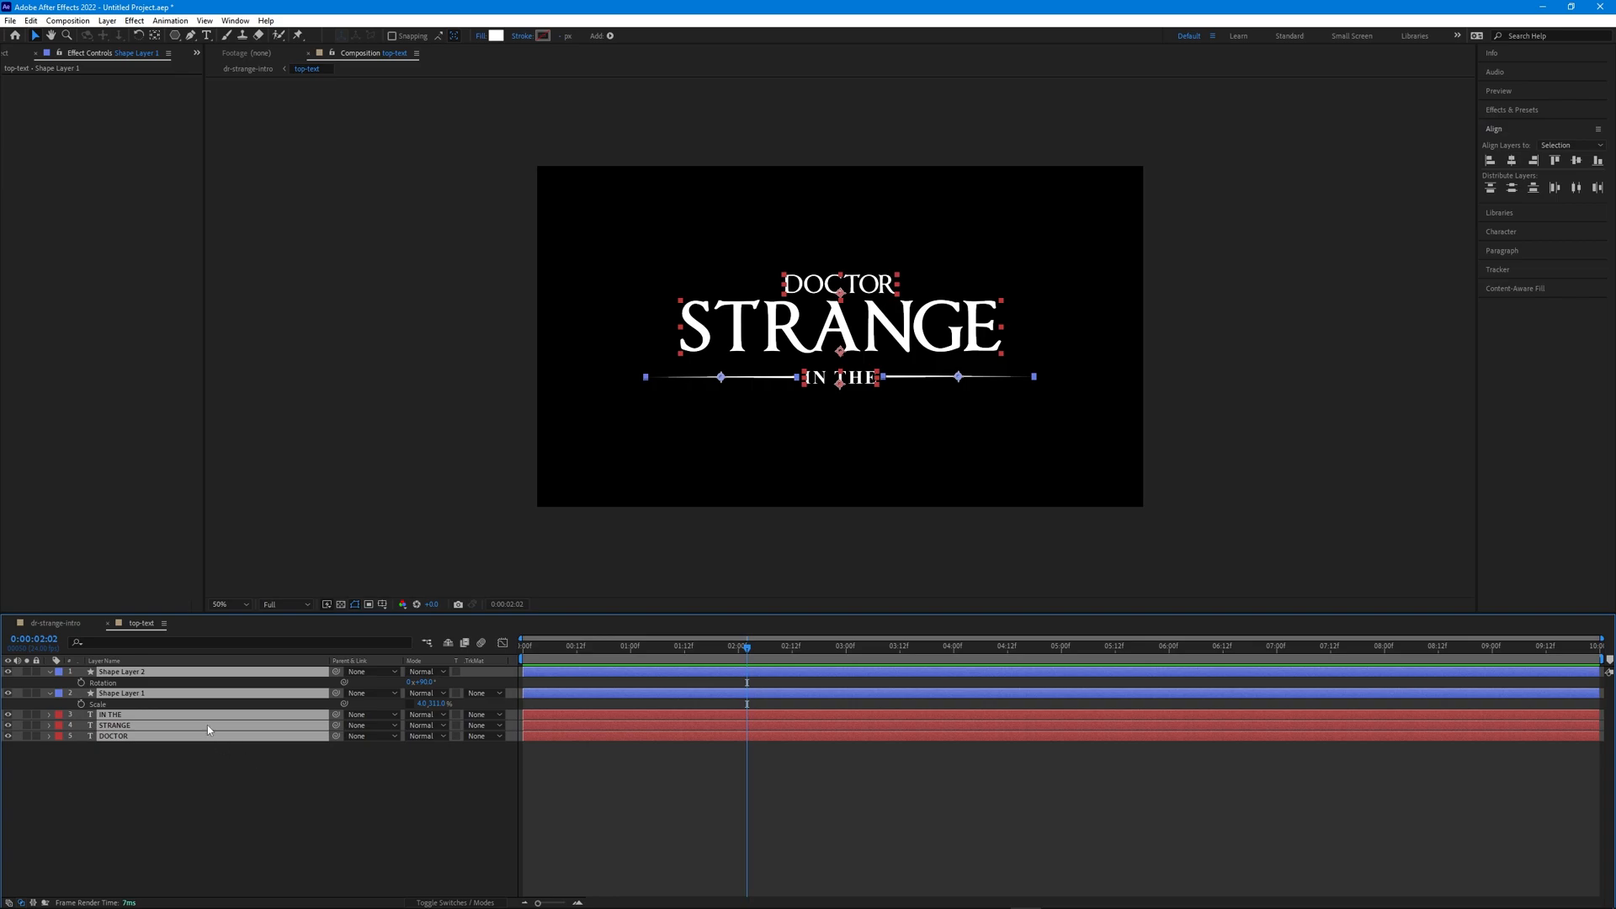
# Pre-compose the selected title text and spike layers as top-text-master
pyautogui.rightClick(207, 726)
pyautogui.click(252, 659)
pyautogui.write('top-te')
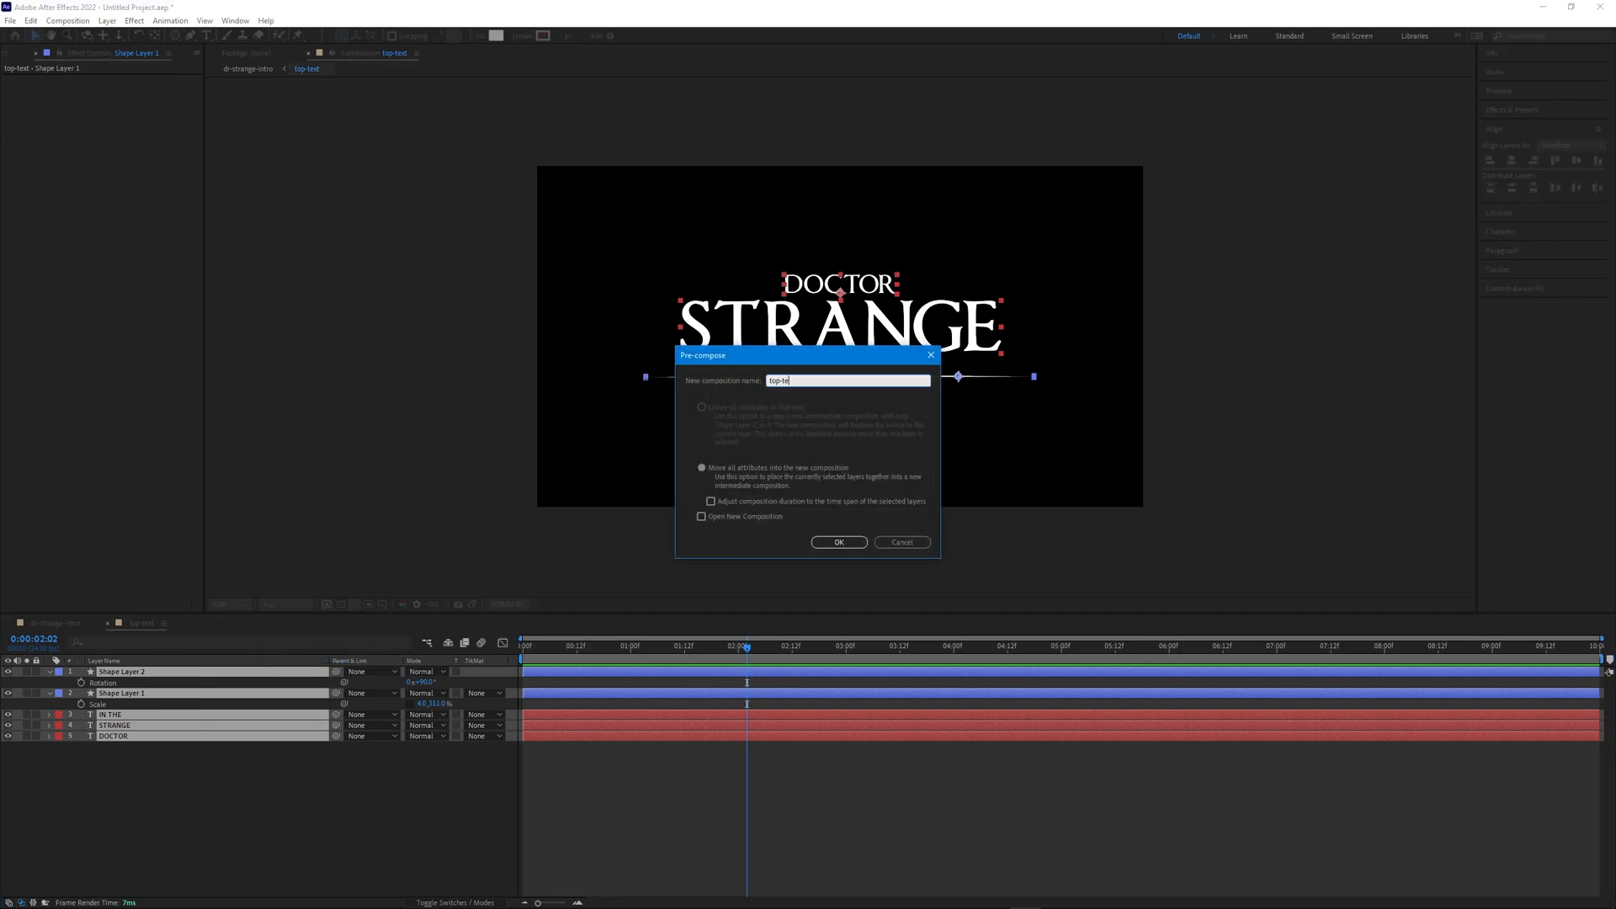
pyautogui.write('xt-master')
pyautogui.press('Return')
# Create a composition-sized black solid named reflection and place it below the top-text-master layer
pyautogui.hotkey('ctrl', 'y')
pyautogui.write('reflectio')
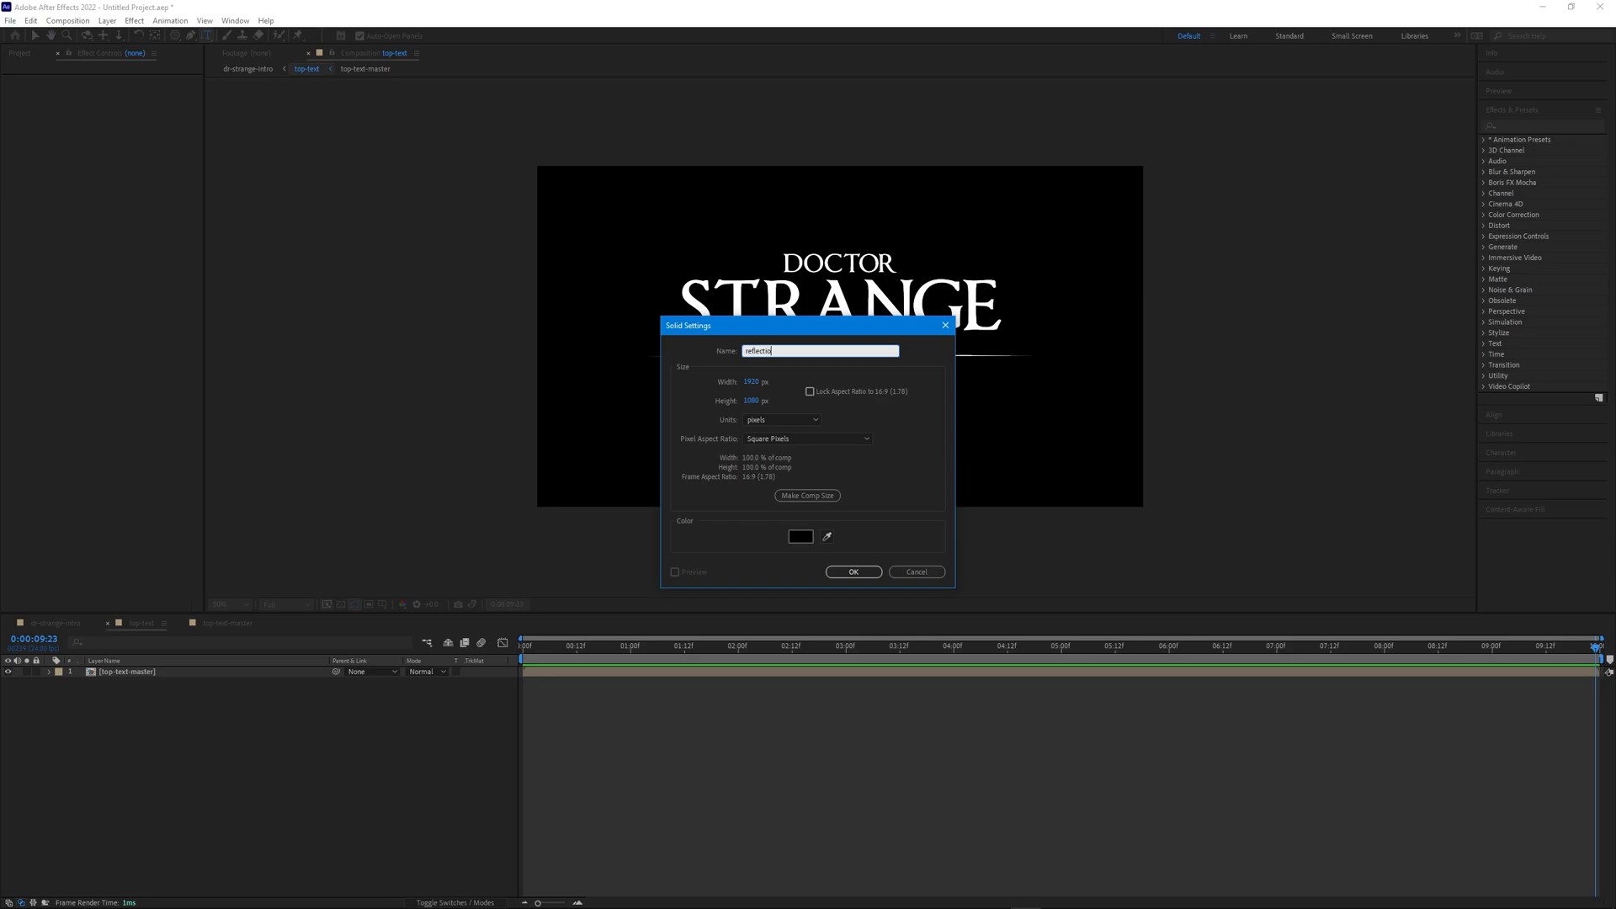
pyautogui.write('n')
pyautogui.press('Return')
pyautogui.moveTo(124, 671); pyautogui.dragTo(119, 694)
# Pre-compose the reflection solid as reflection-map, leaving all attributes in top-text
pyautogui.rightClick(122, 683)
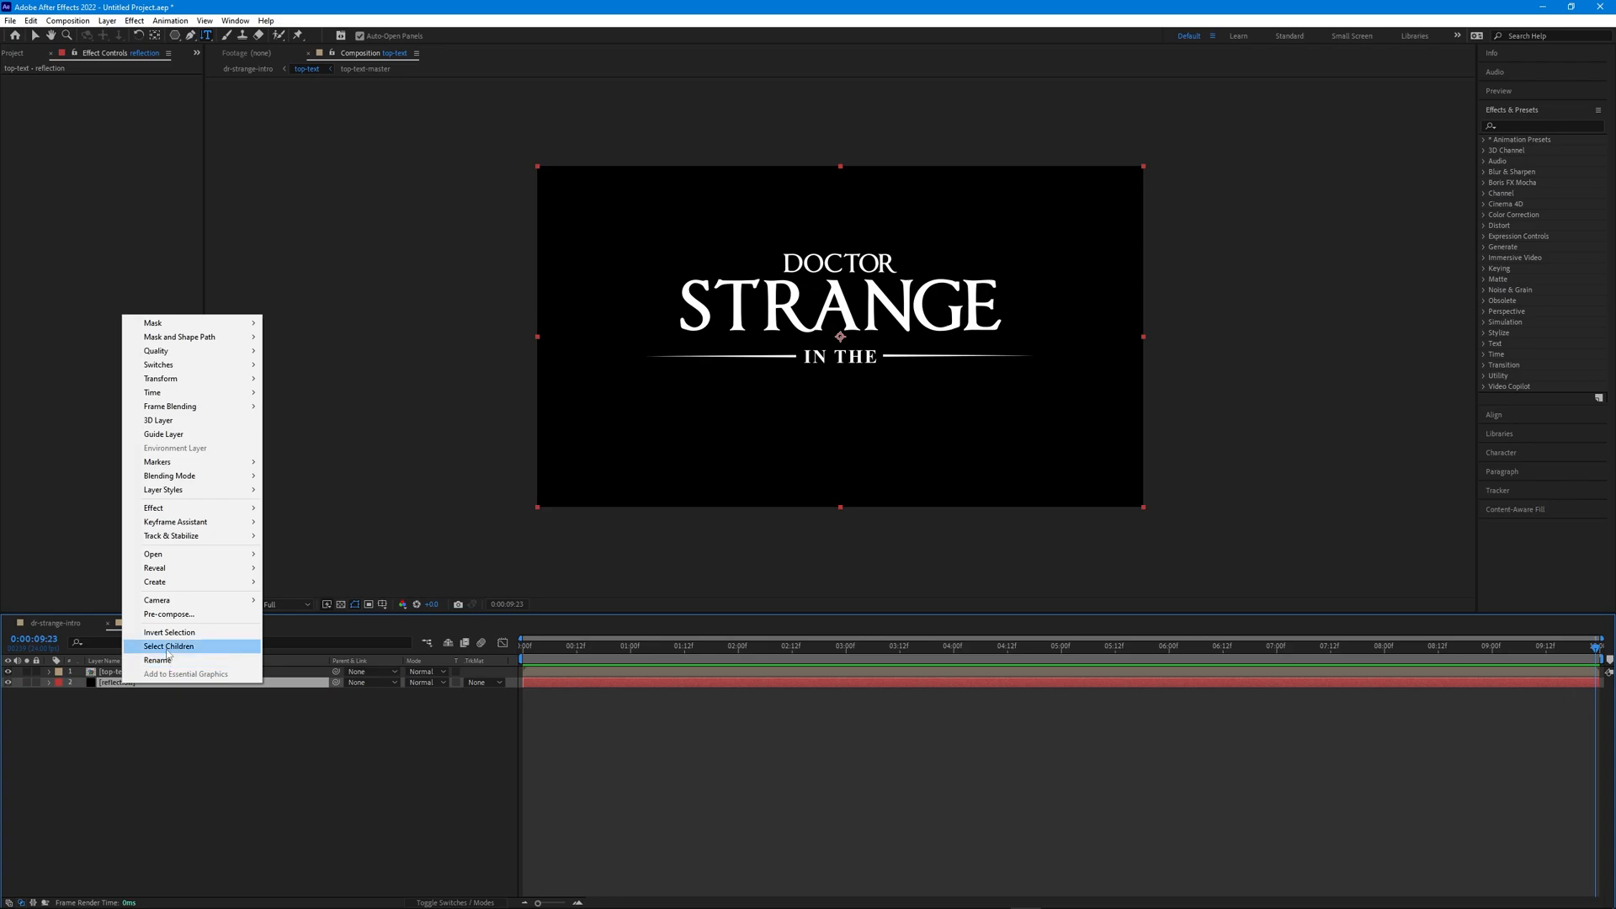
pyautogui.click(172, 614)
pyautogui.write('reflection-map')
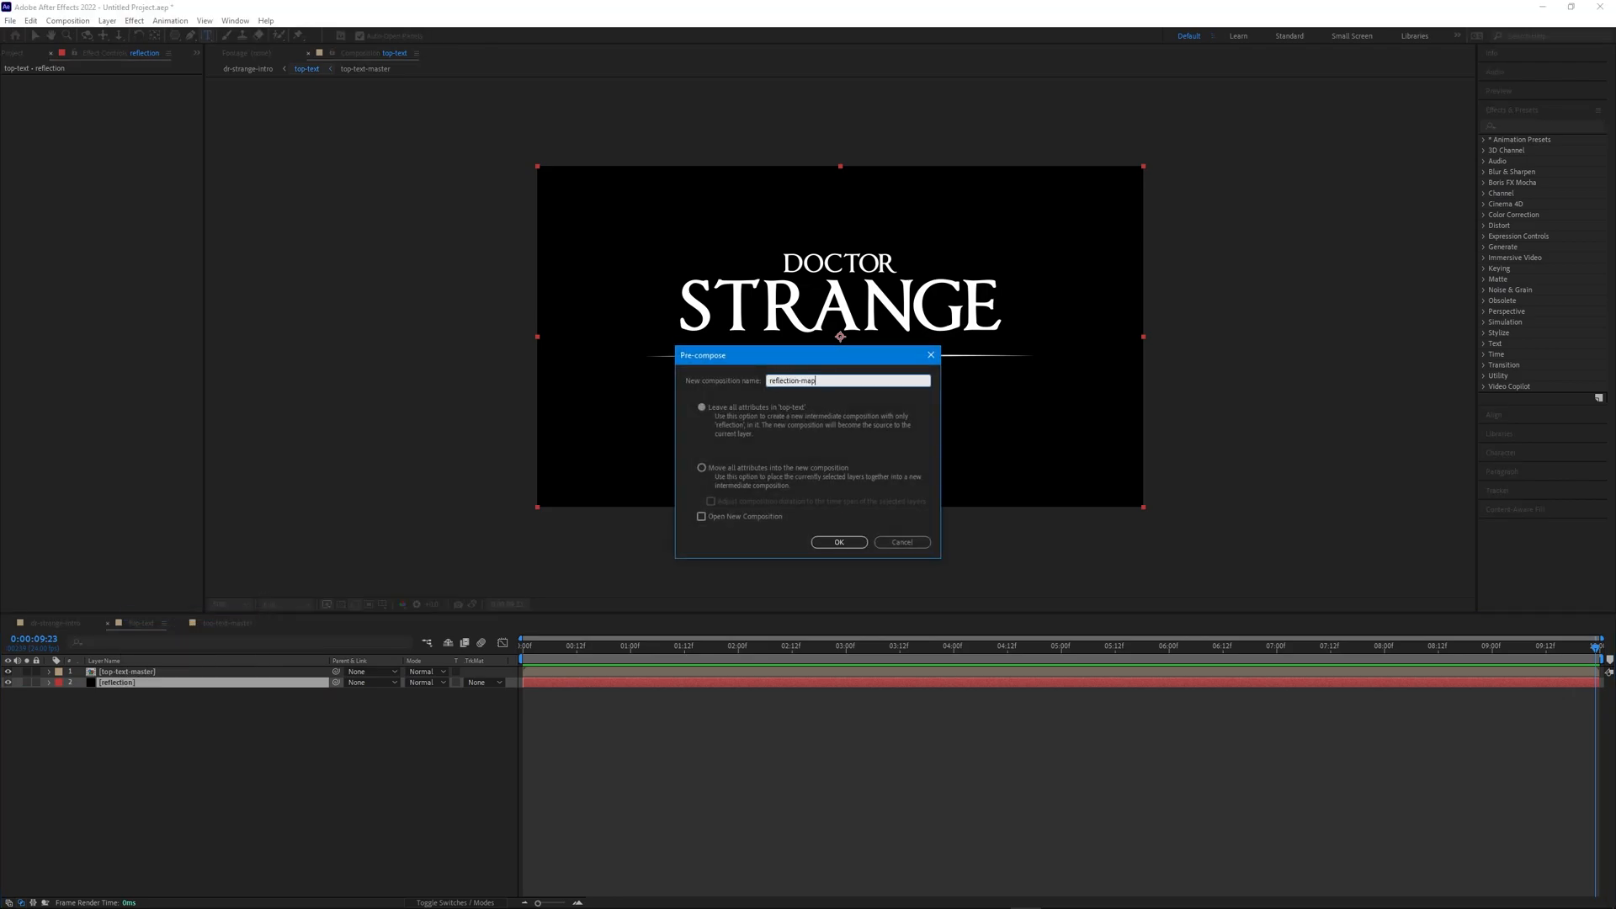
pyautogui.press('Return')
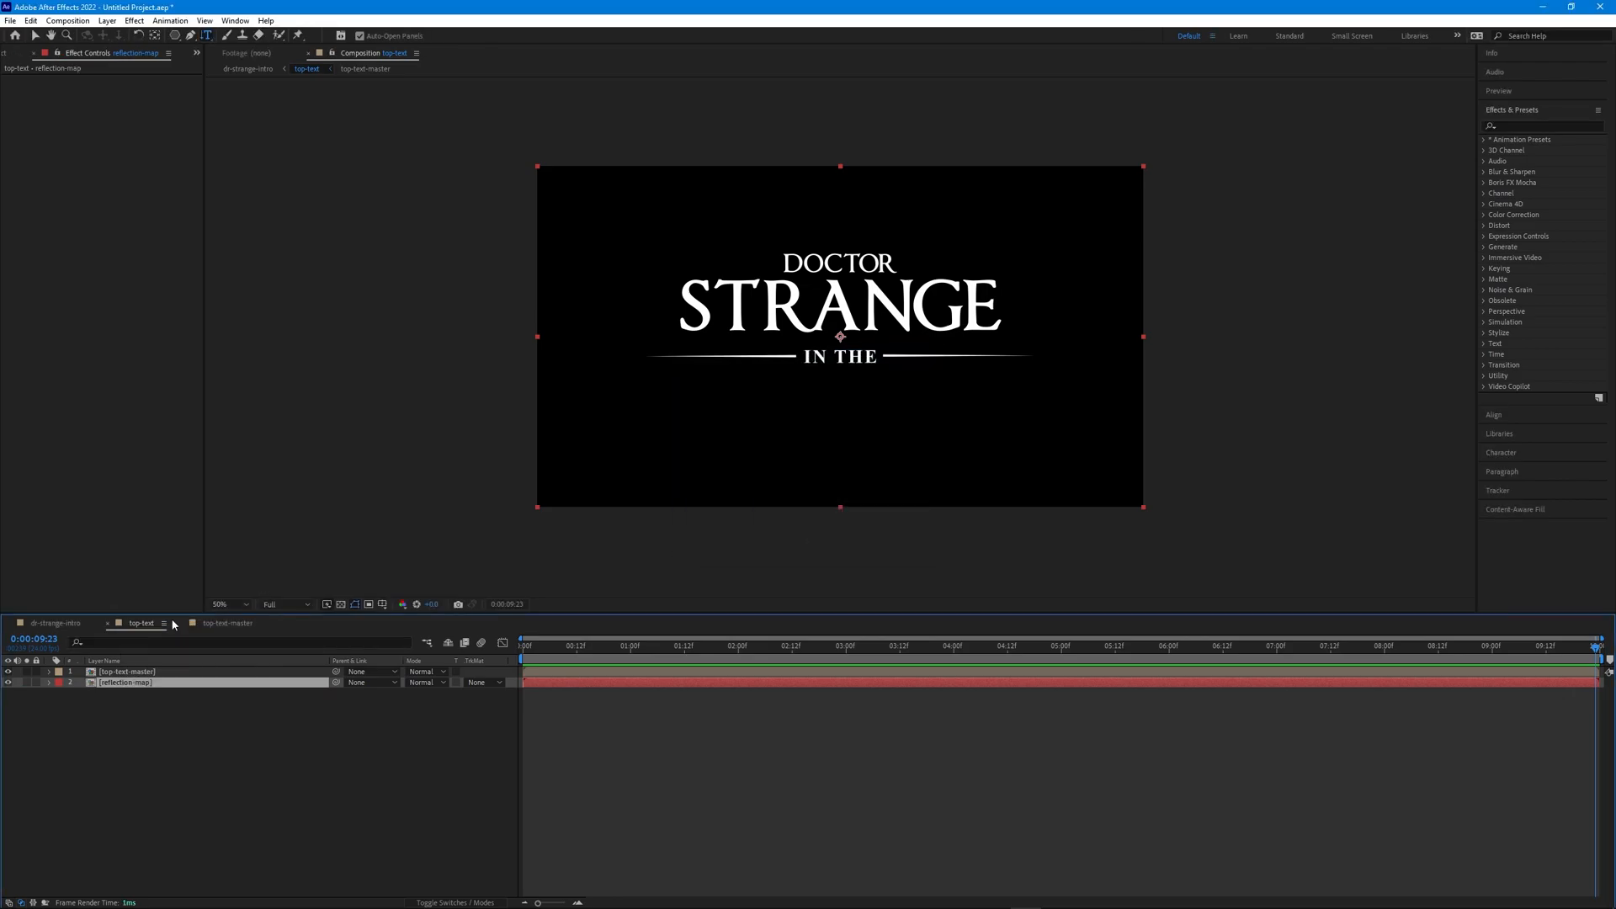
# Open the reflection-map composition and apply the Fractal Noise effect to its solid
pyautogui.doubleClick(158, 686)
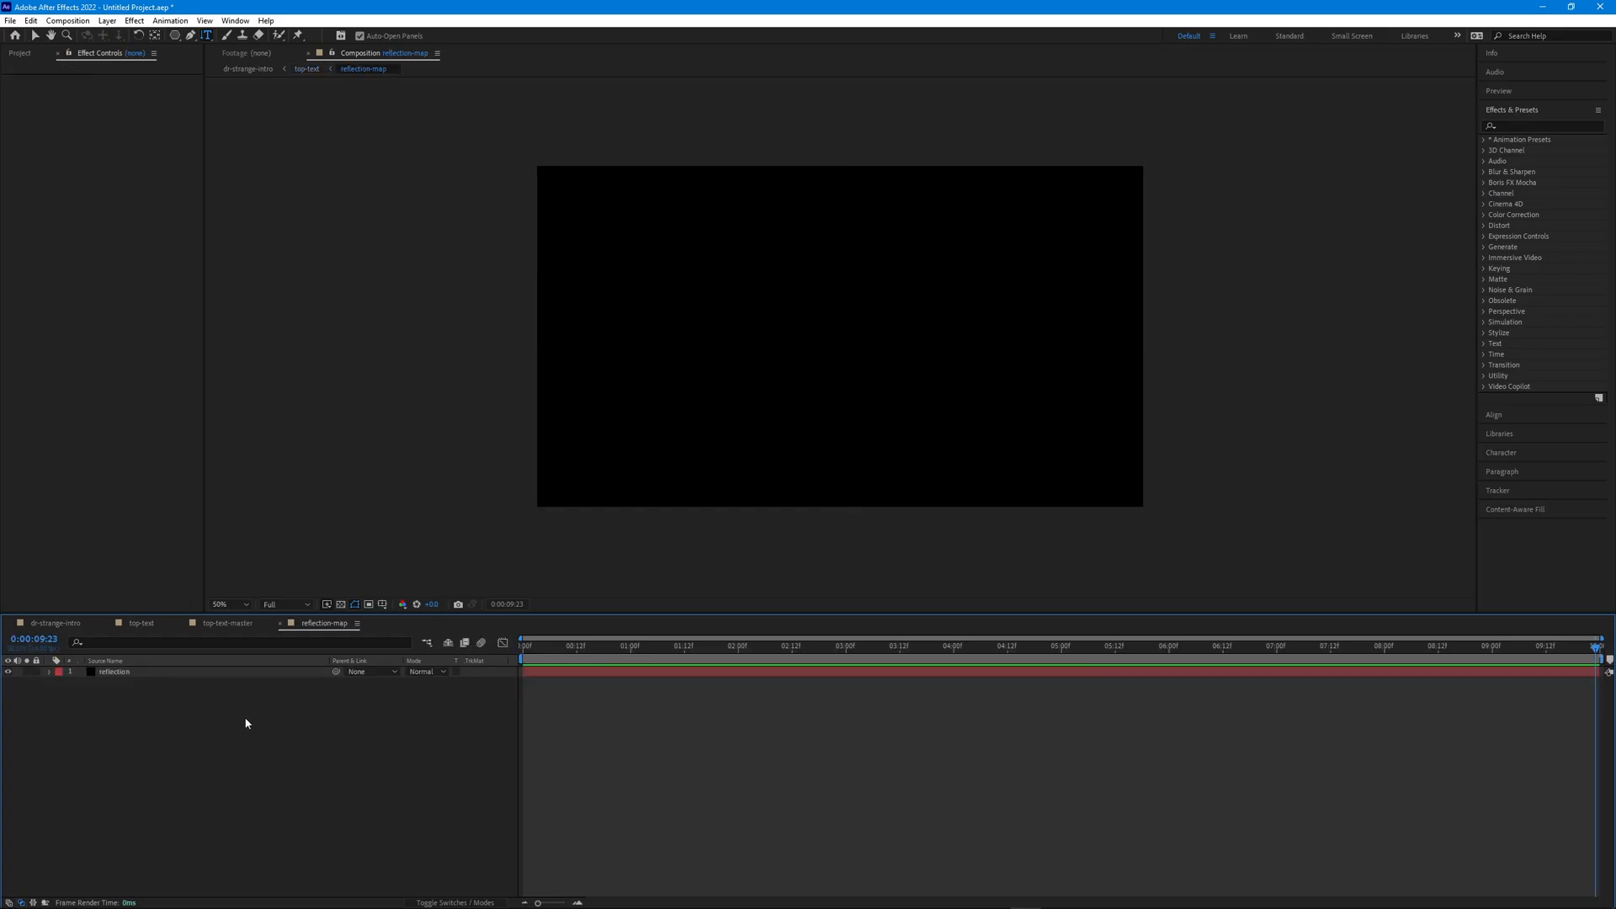
pyautogui.click(1523, 126)
pyautogui.write('fract')
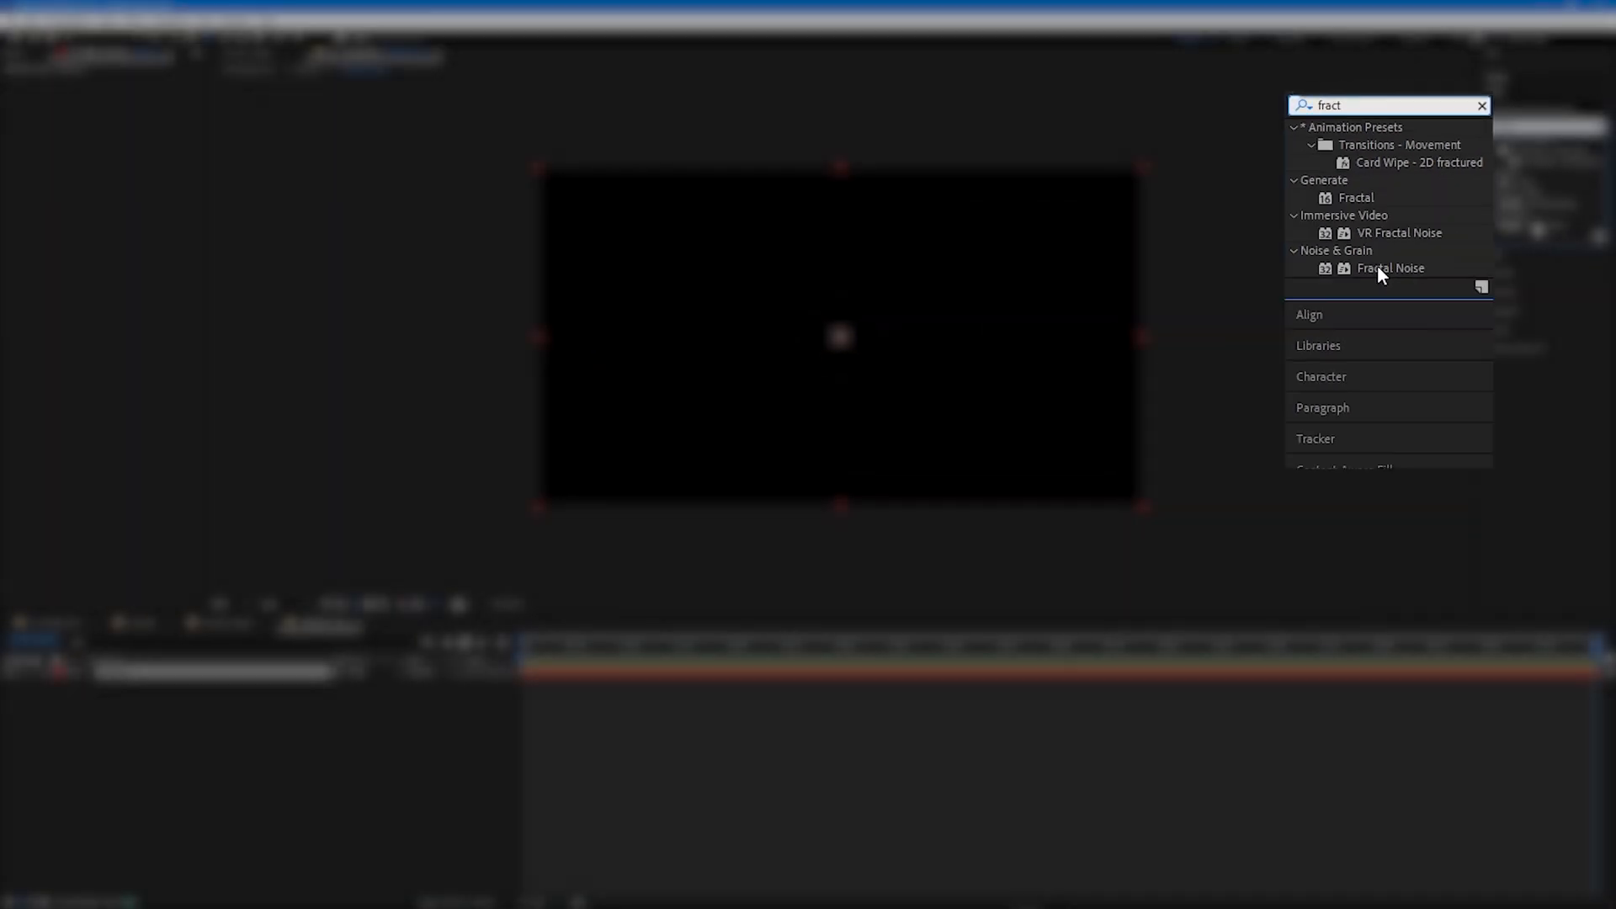
pyautogui.moveTo(830, 425); pyautogui.dragTo(252, 676)
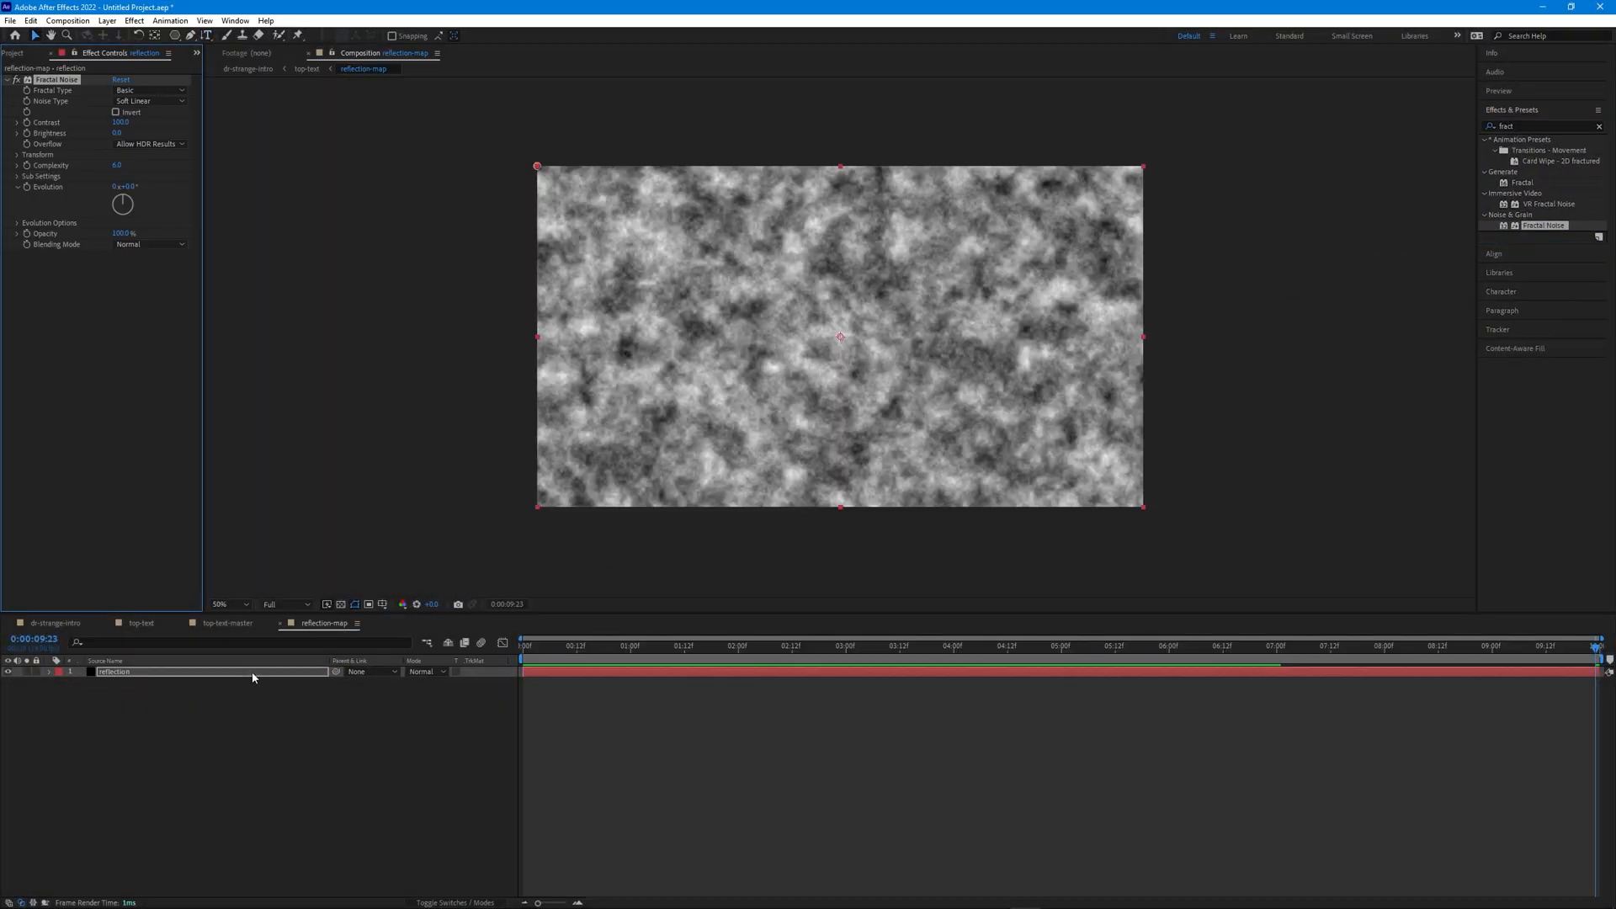
# Set the Fractal Noise to Turbulent Smooth with Contrast 120 and Brightness 6
pyautogui.click(145, 90)
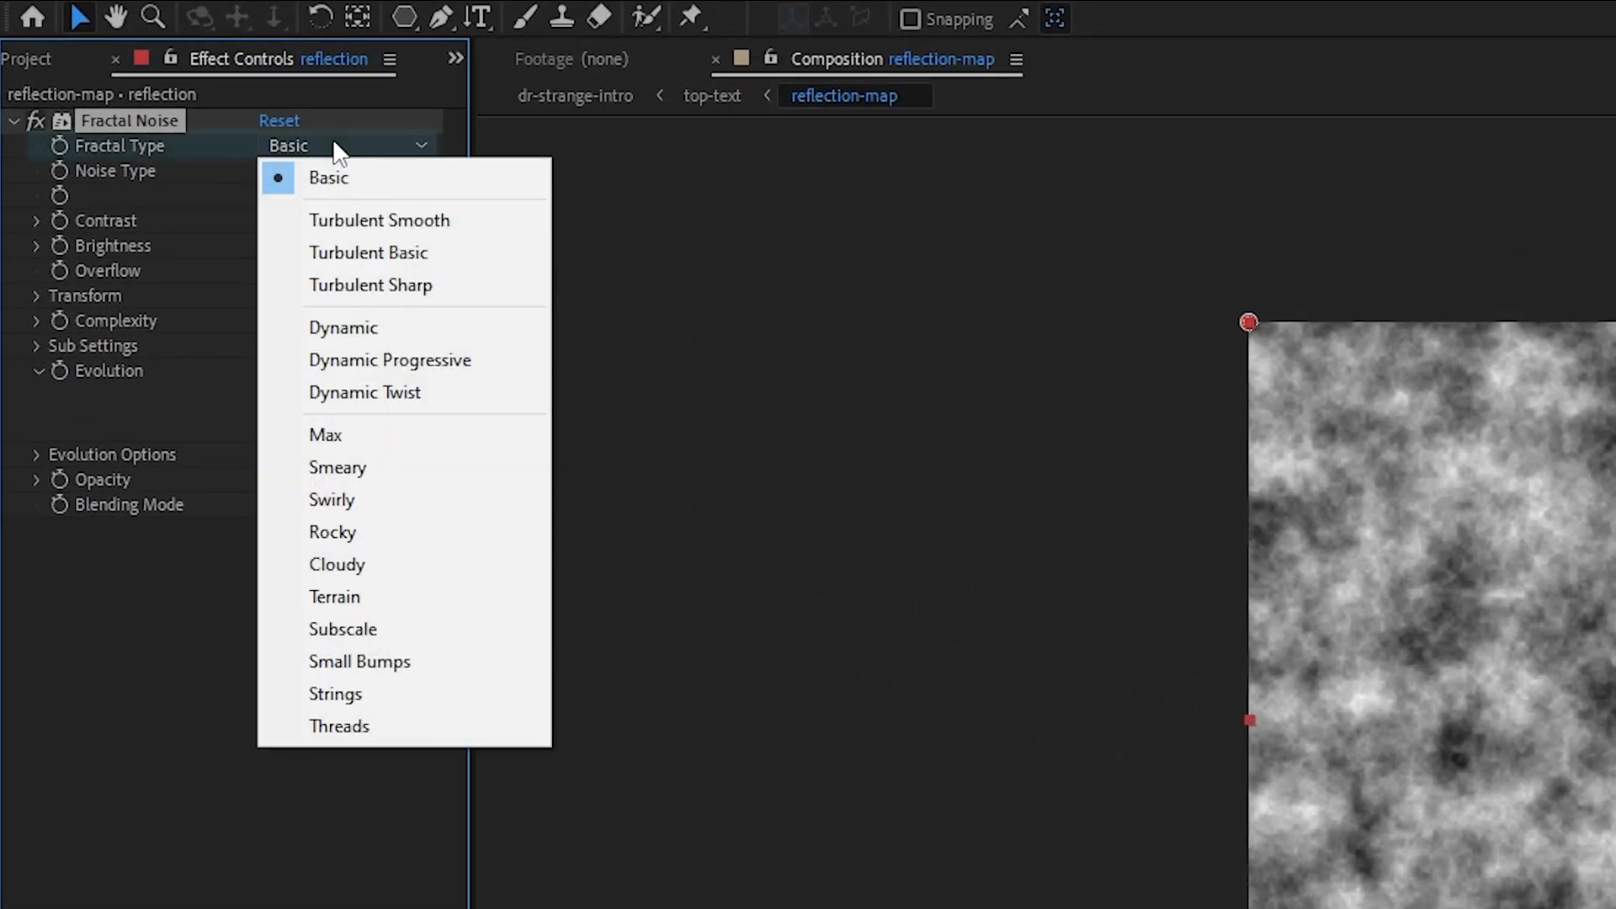
pyautogui.click(383, 219)
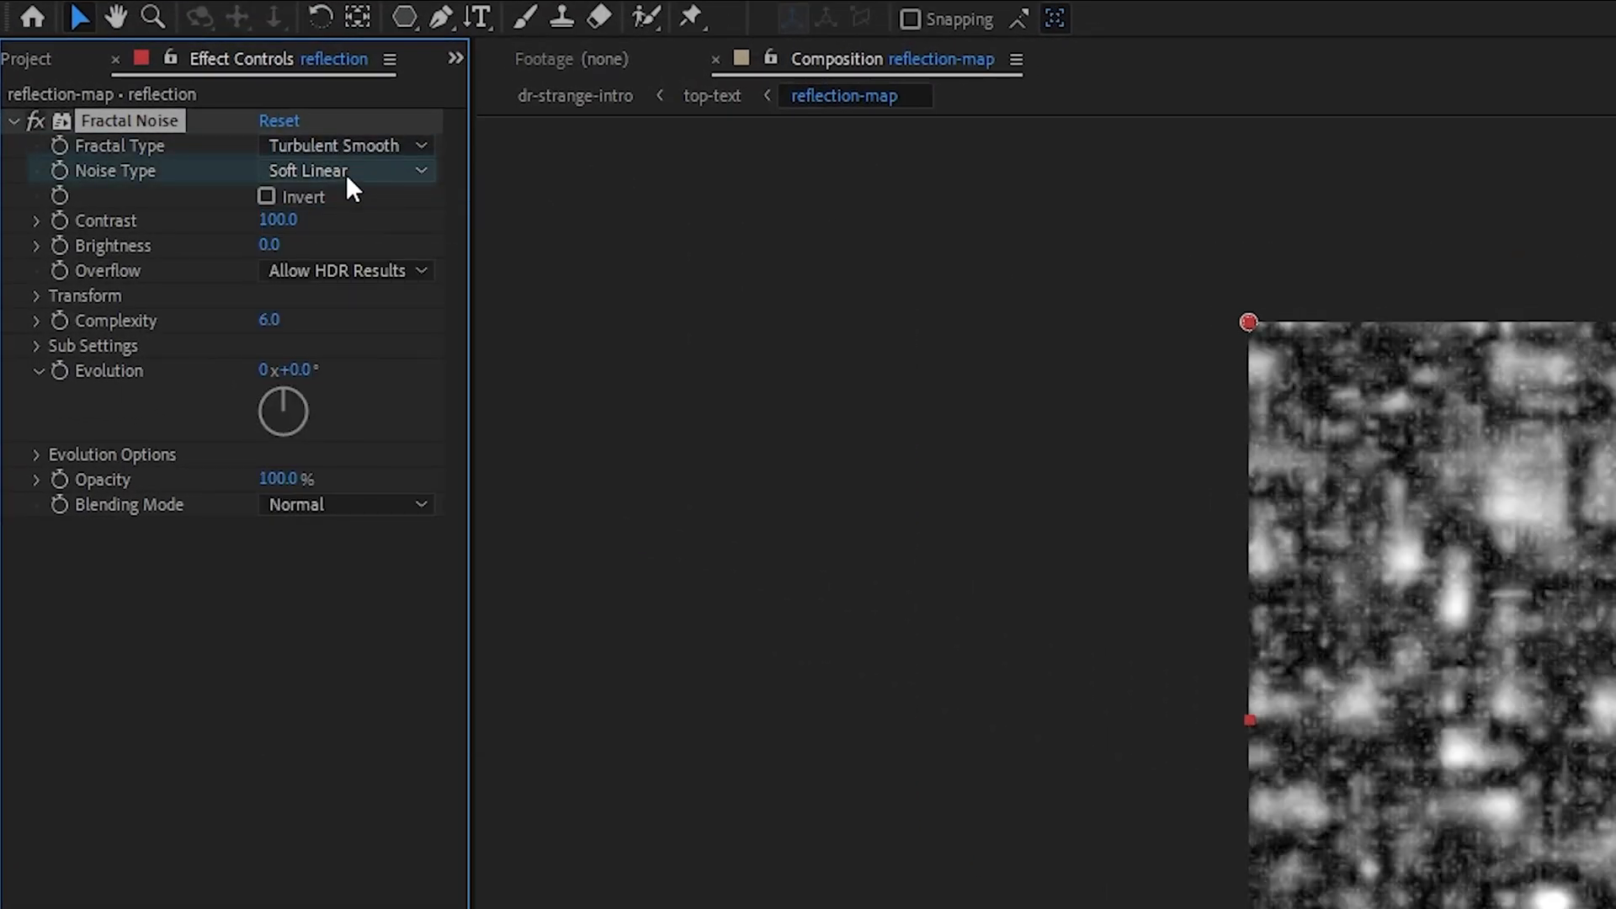
pyautogui.click(277, 220)
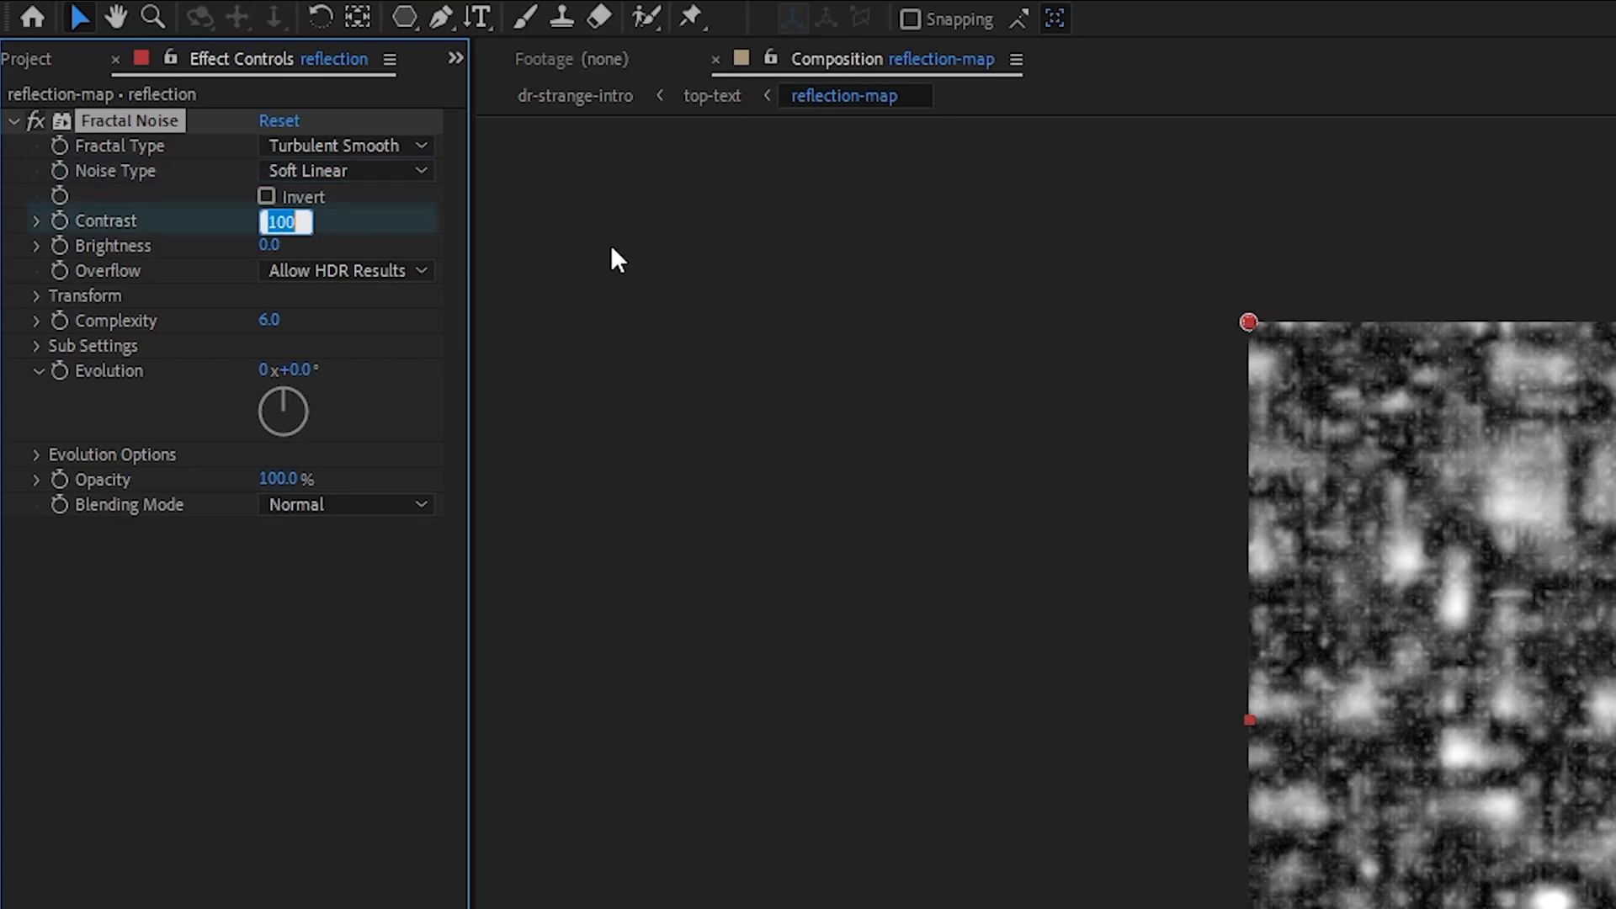
pyautogui.write('120')
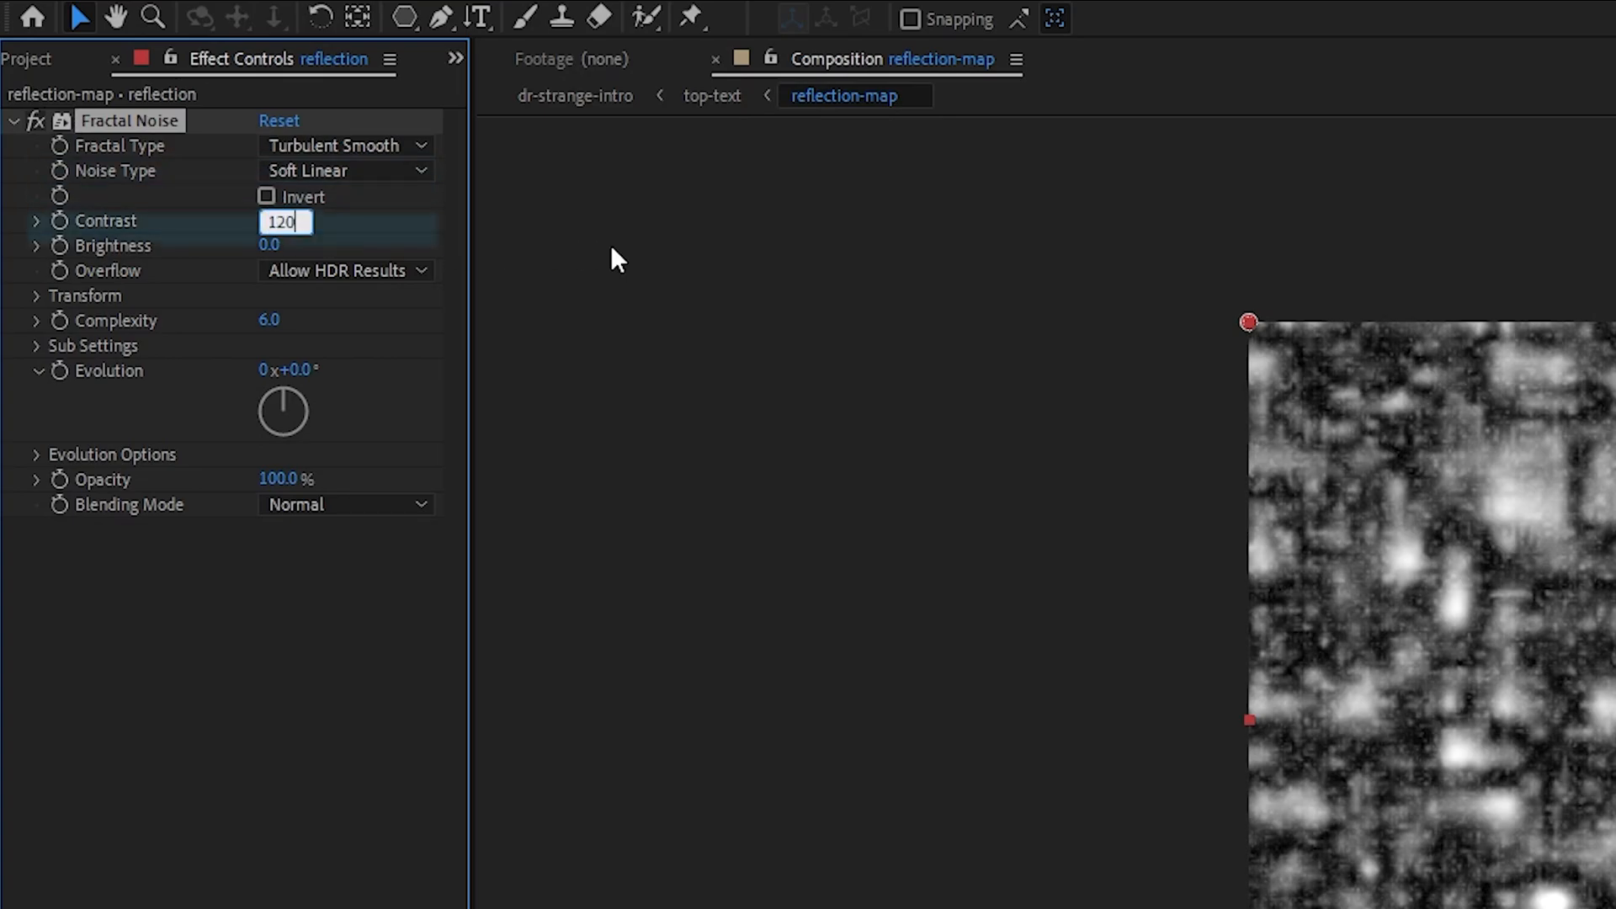
pyautogui.press('Tab')
pyautogui.write('6')
pyautogui.press('Return')
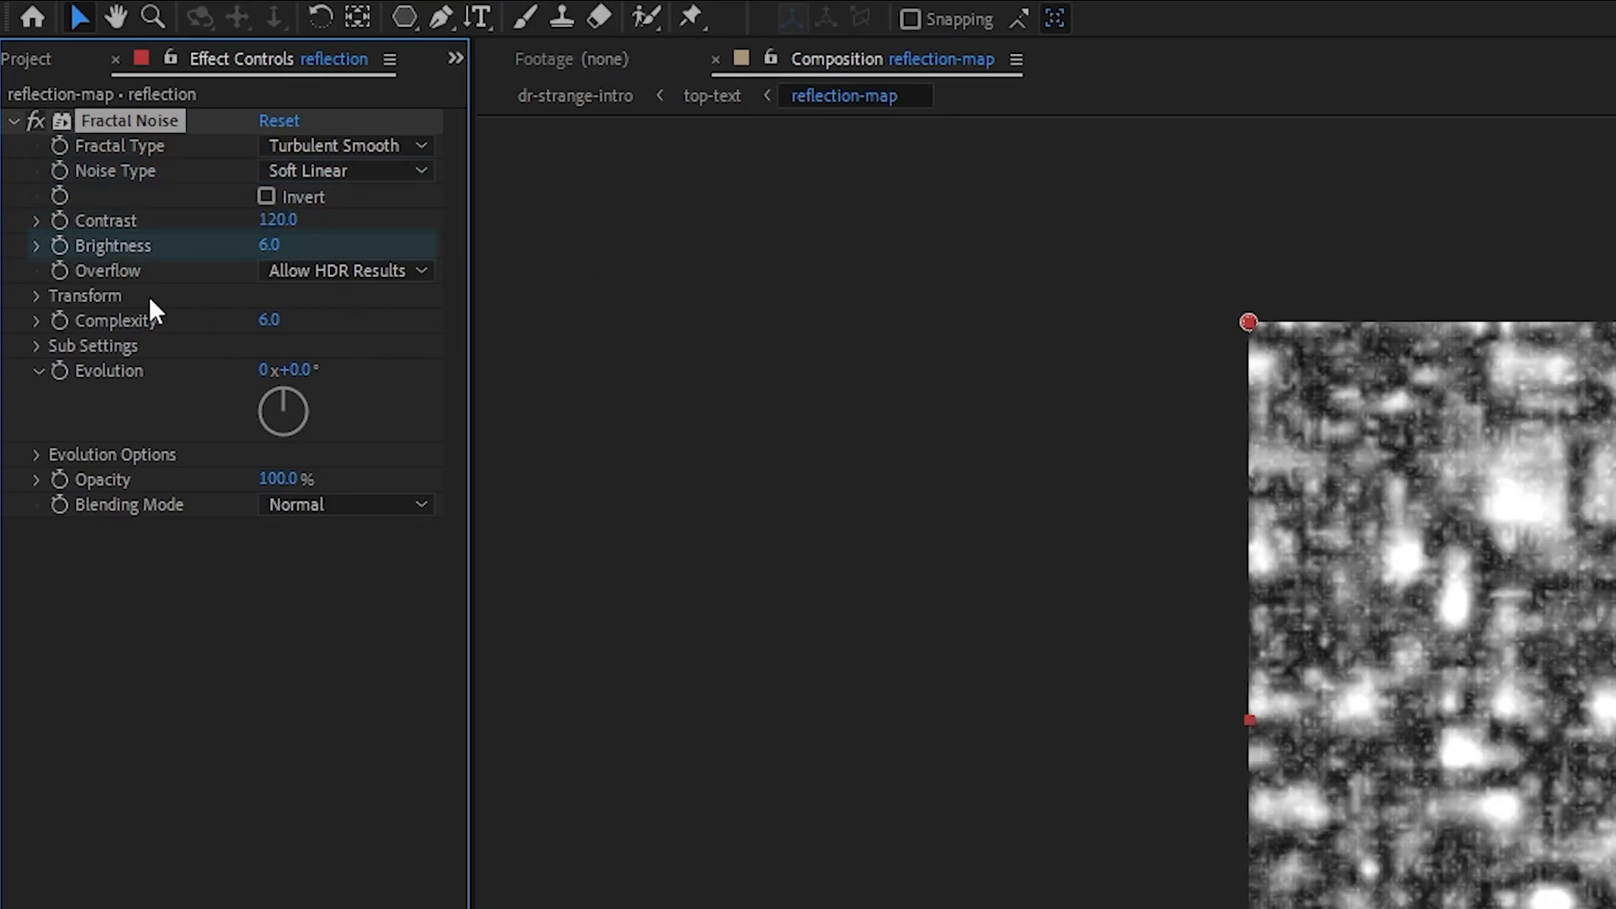
# Turn off Uniform Scaling in the noise's Transform settings and set Scale Height to 10000
pyautogui.click(40, 295)
pyautogui.click(303, 346)
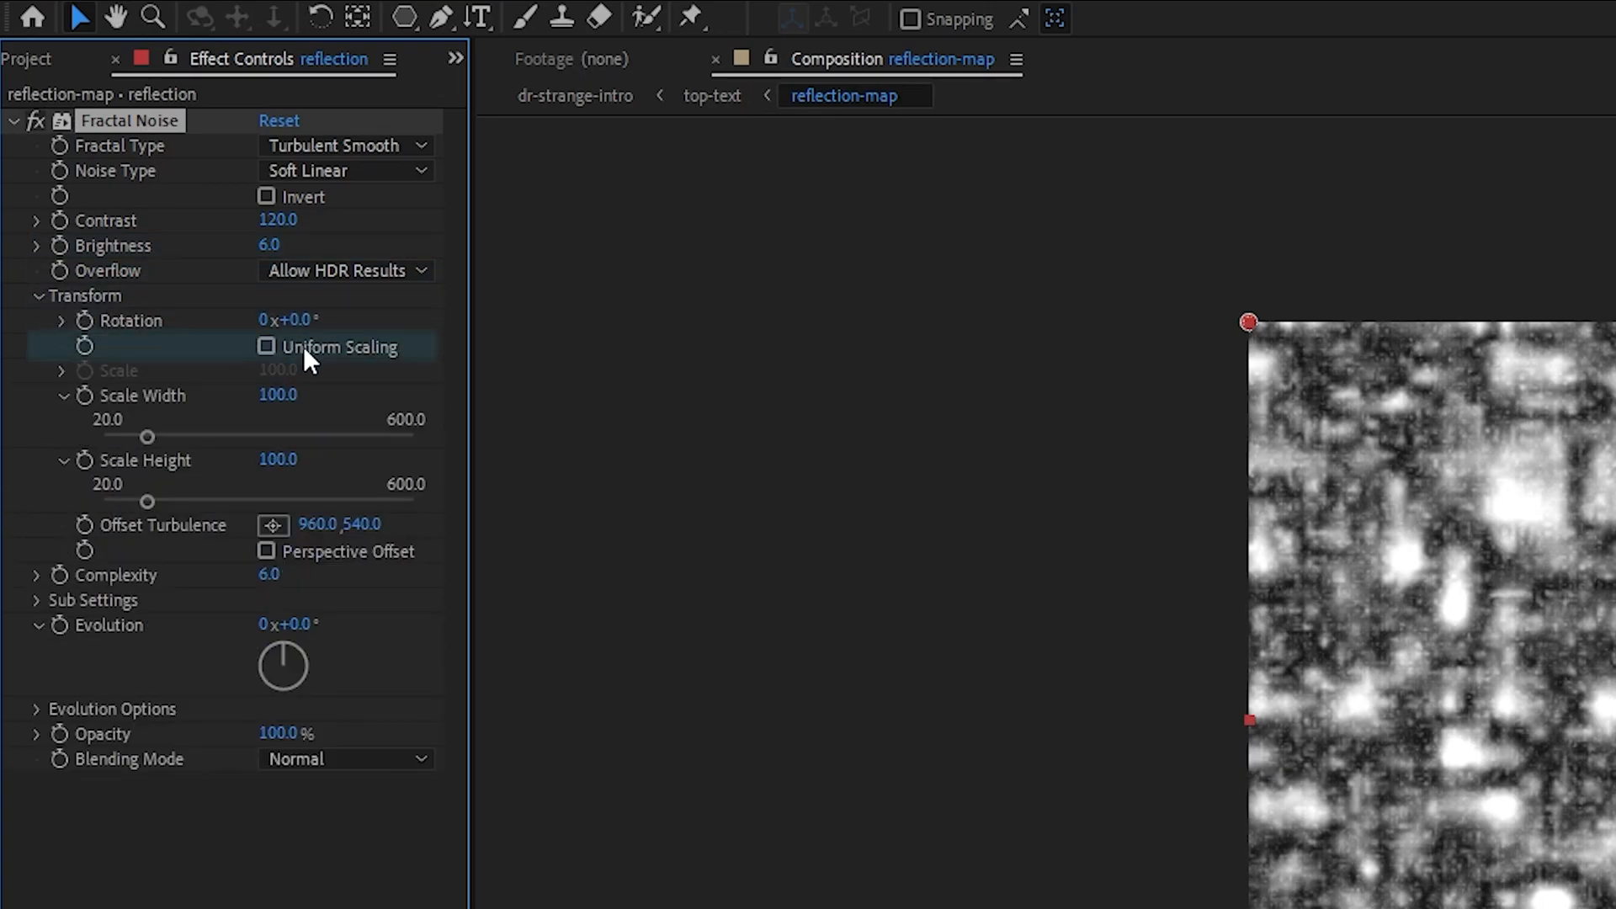
pyautogui.click(278, 460)
pyautogui.write('10000')
pyautogui.press('Return')
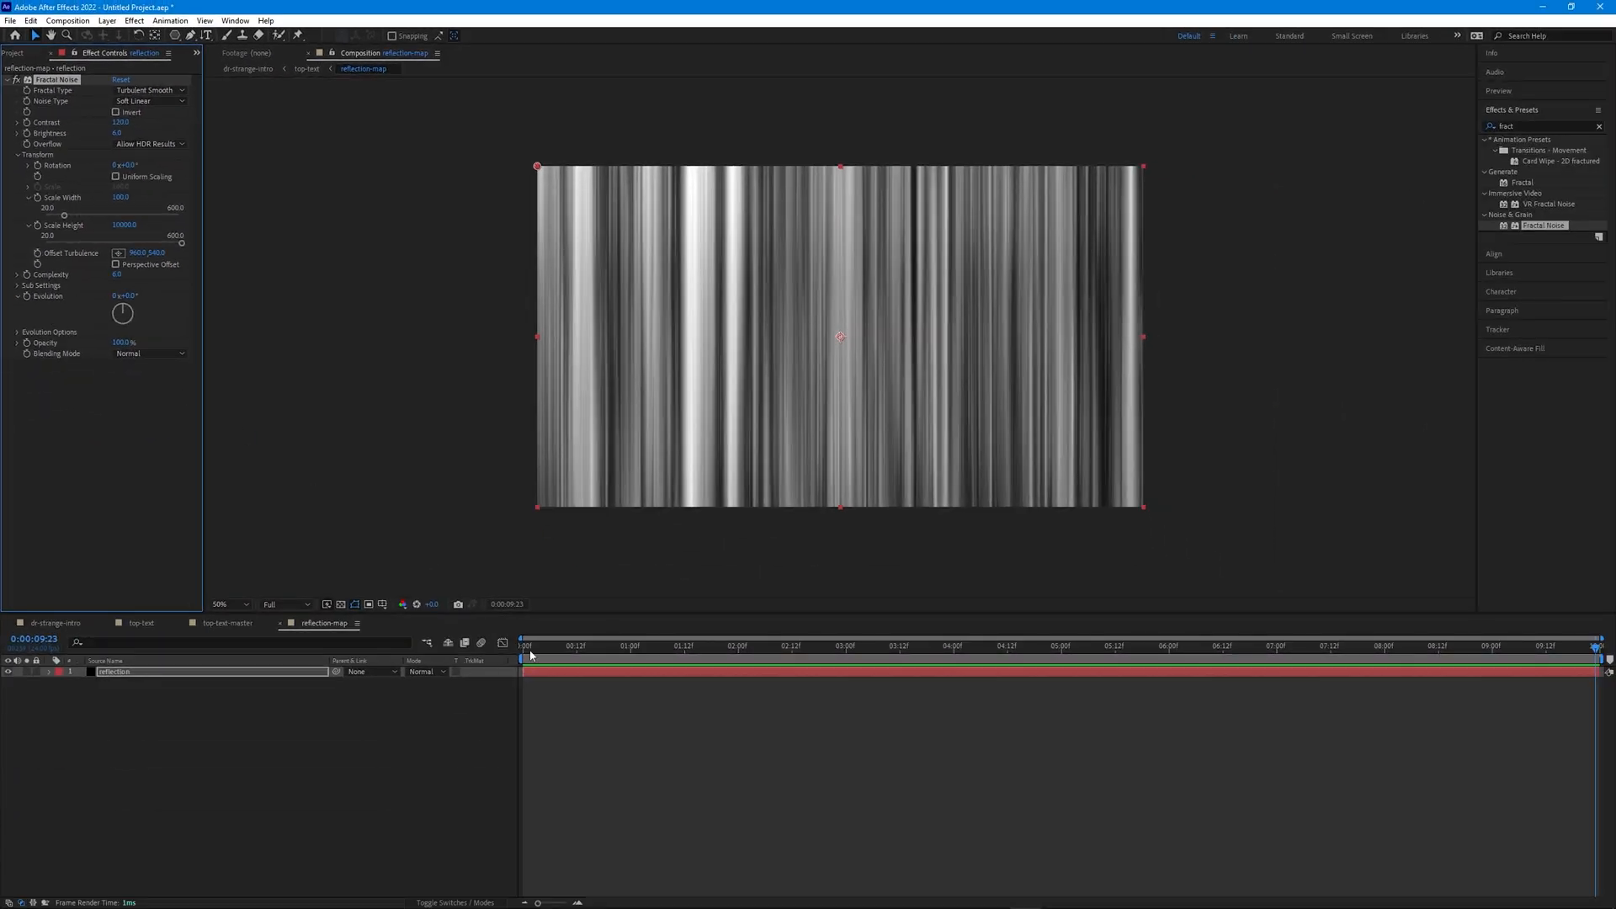
# Animate Offset Turbulence with a keyframe at the composition's start and an X value of 1500 at its end
pyautogui.moveTo(531, 656); pyautogui.dragTo(453, 641)
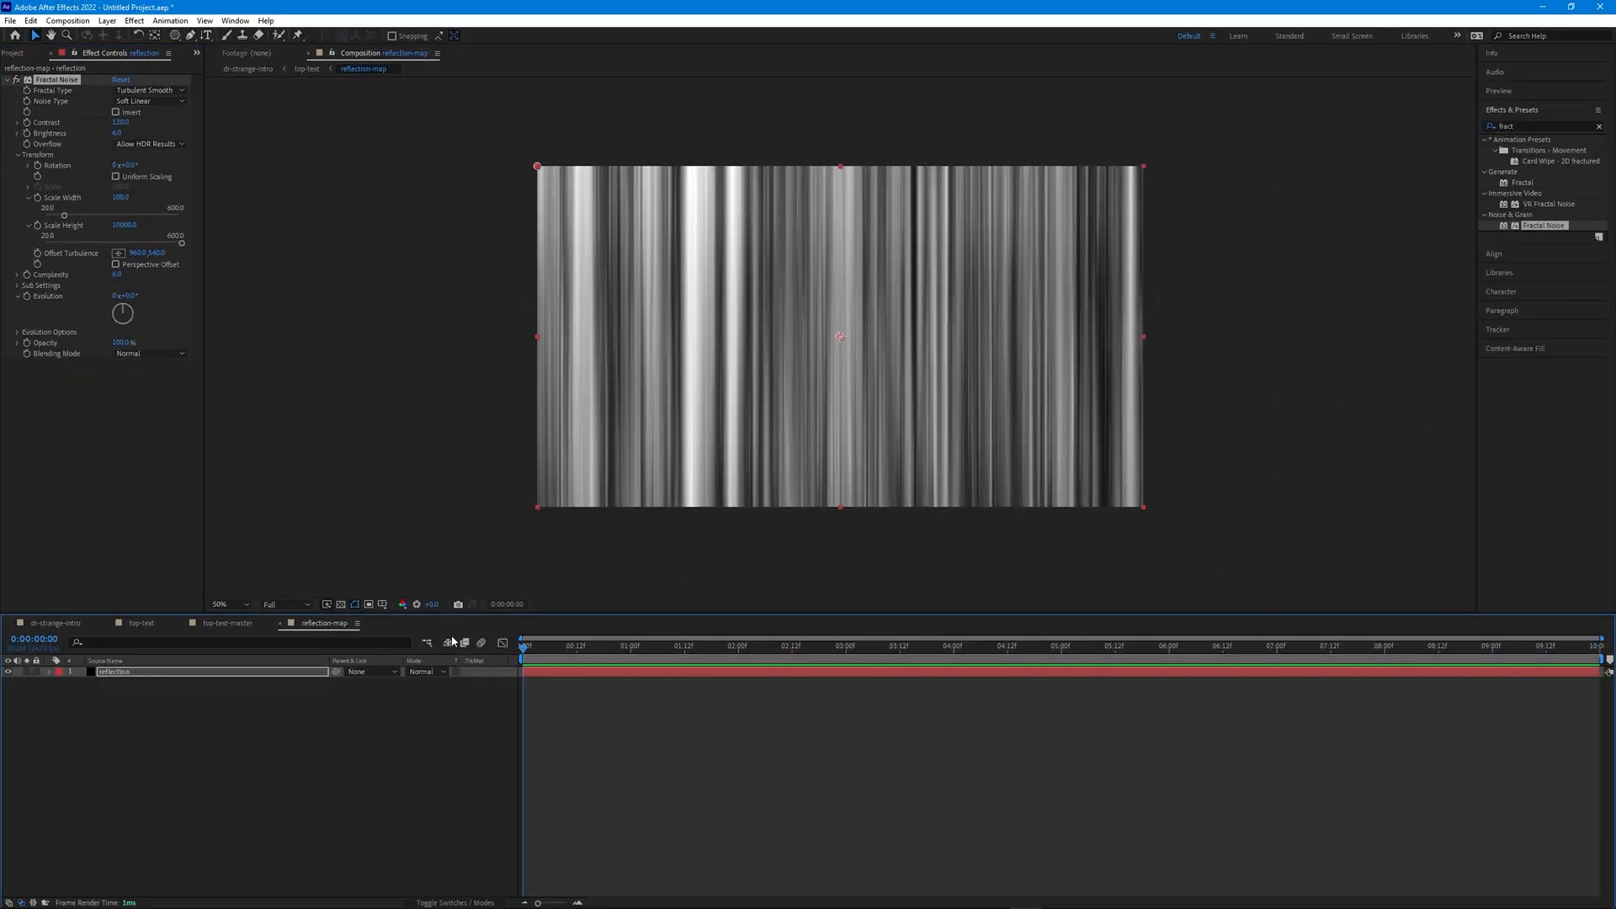
pyautogui.click(36, 253)
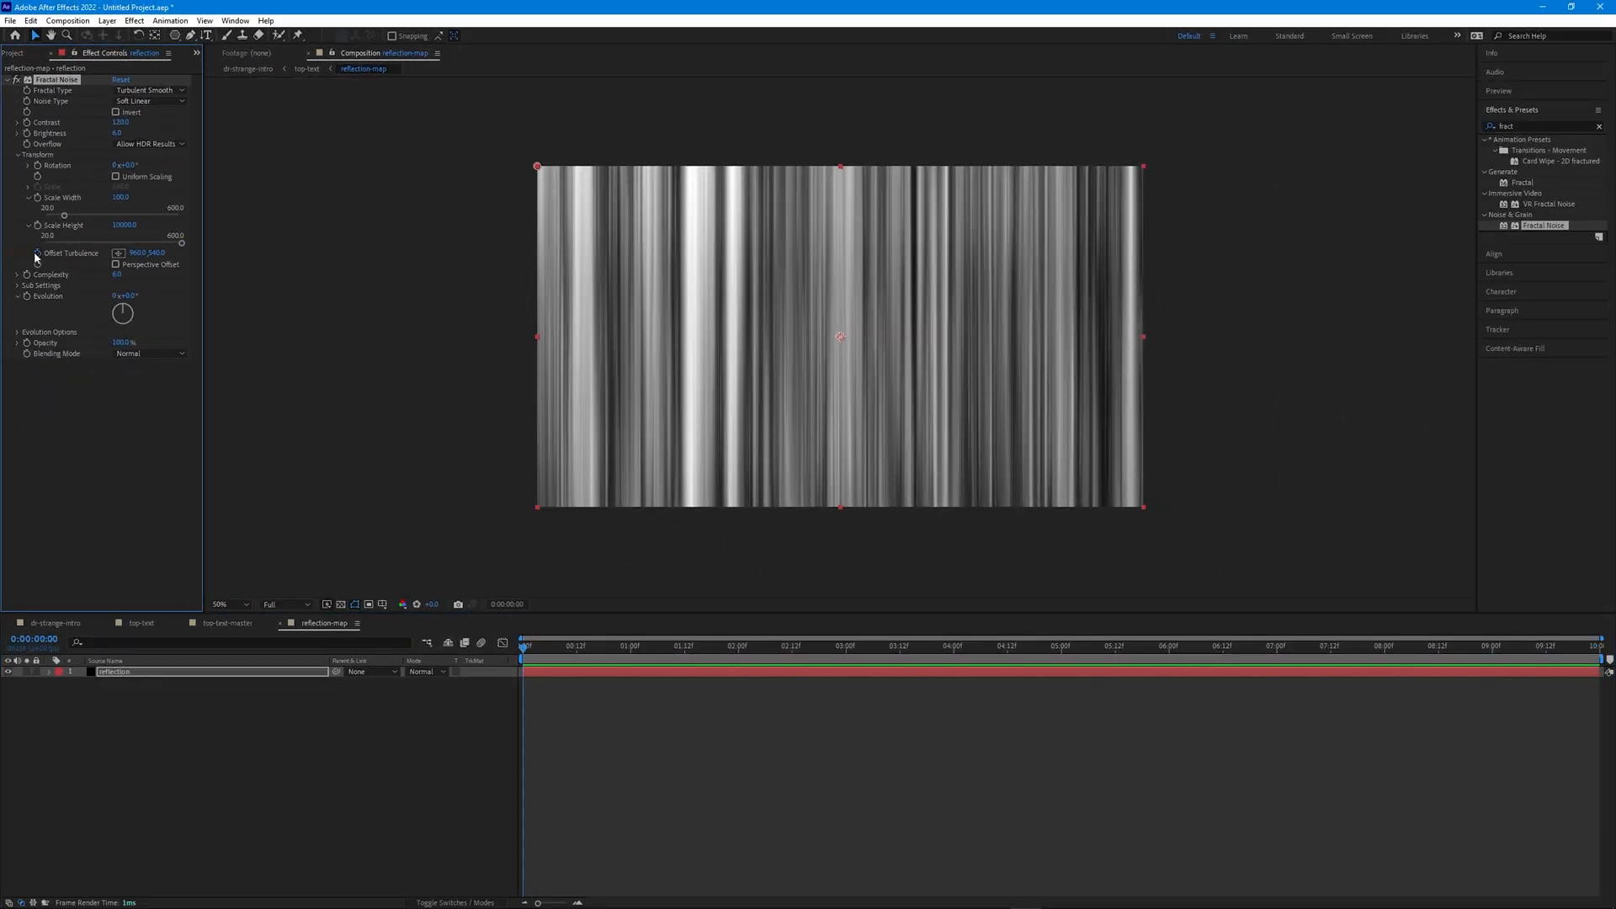
pyautogui.click(450, 796)
pyautogui.press('End')
pyautogui.click(135, 253)
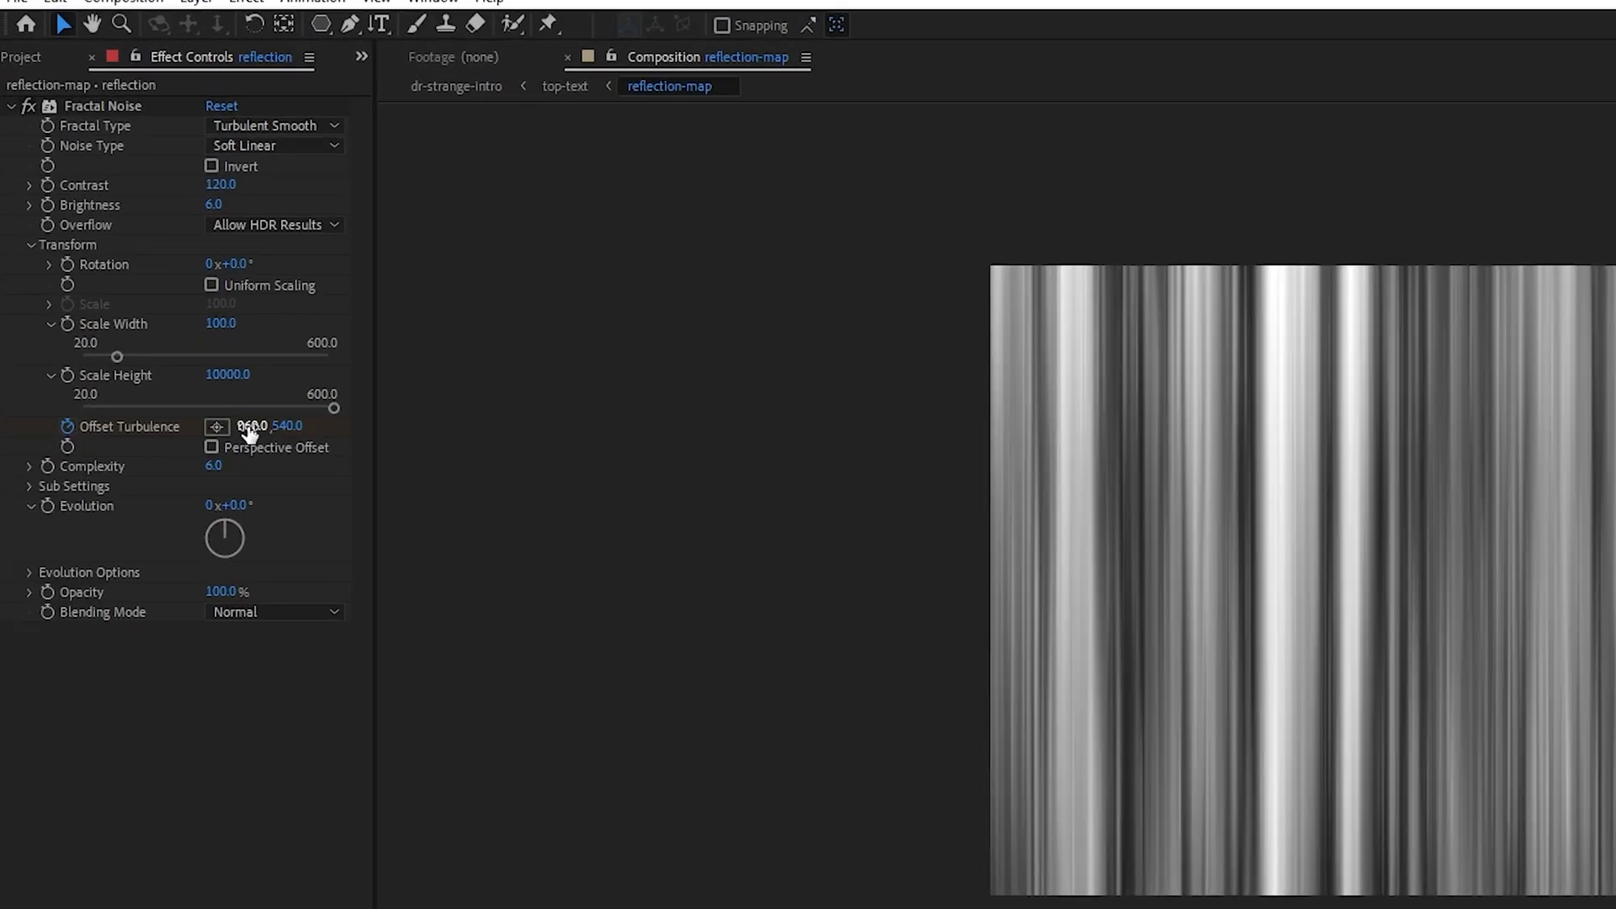
pyautogui.write('1500')
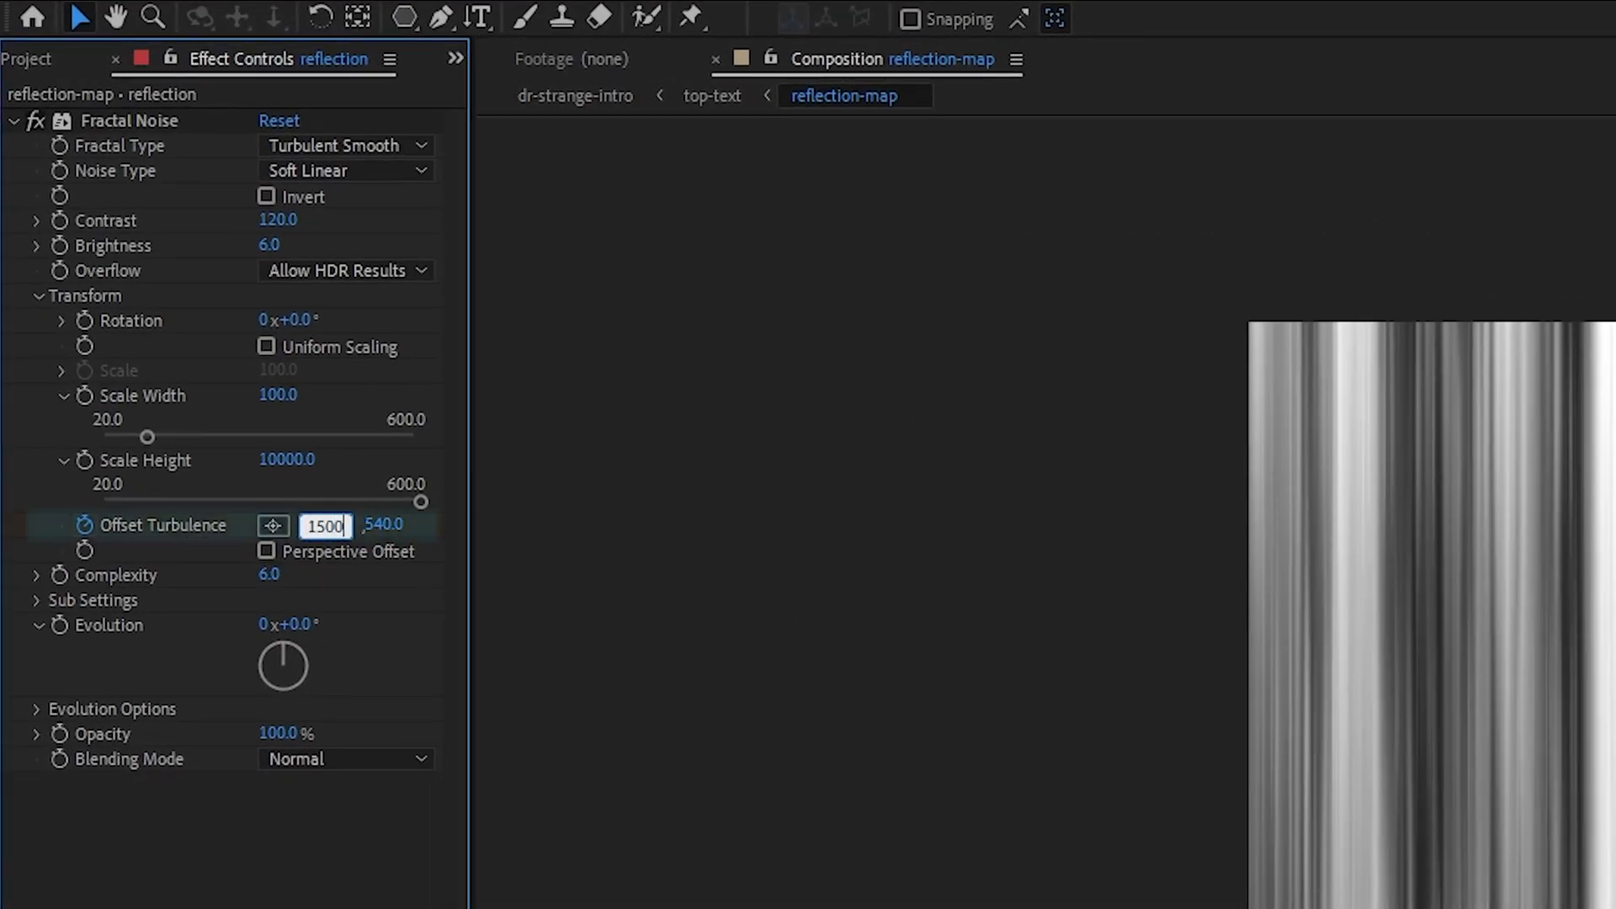
pyautogui.press('Return')
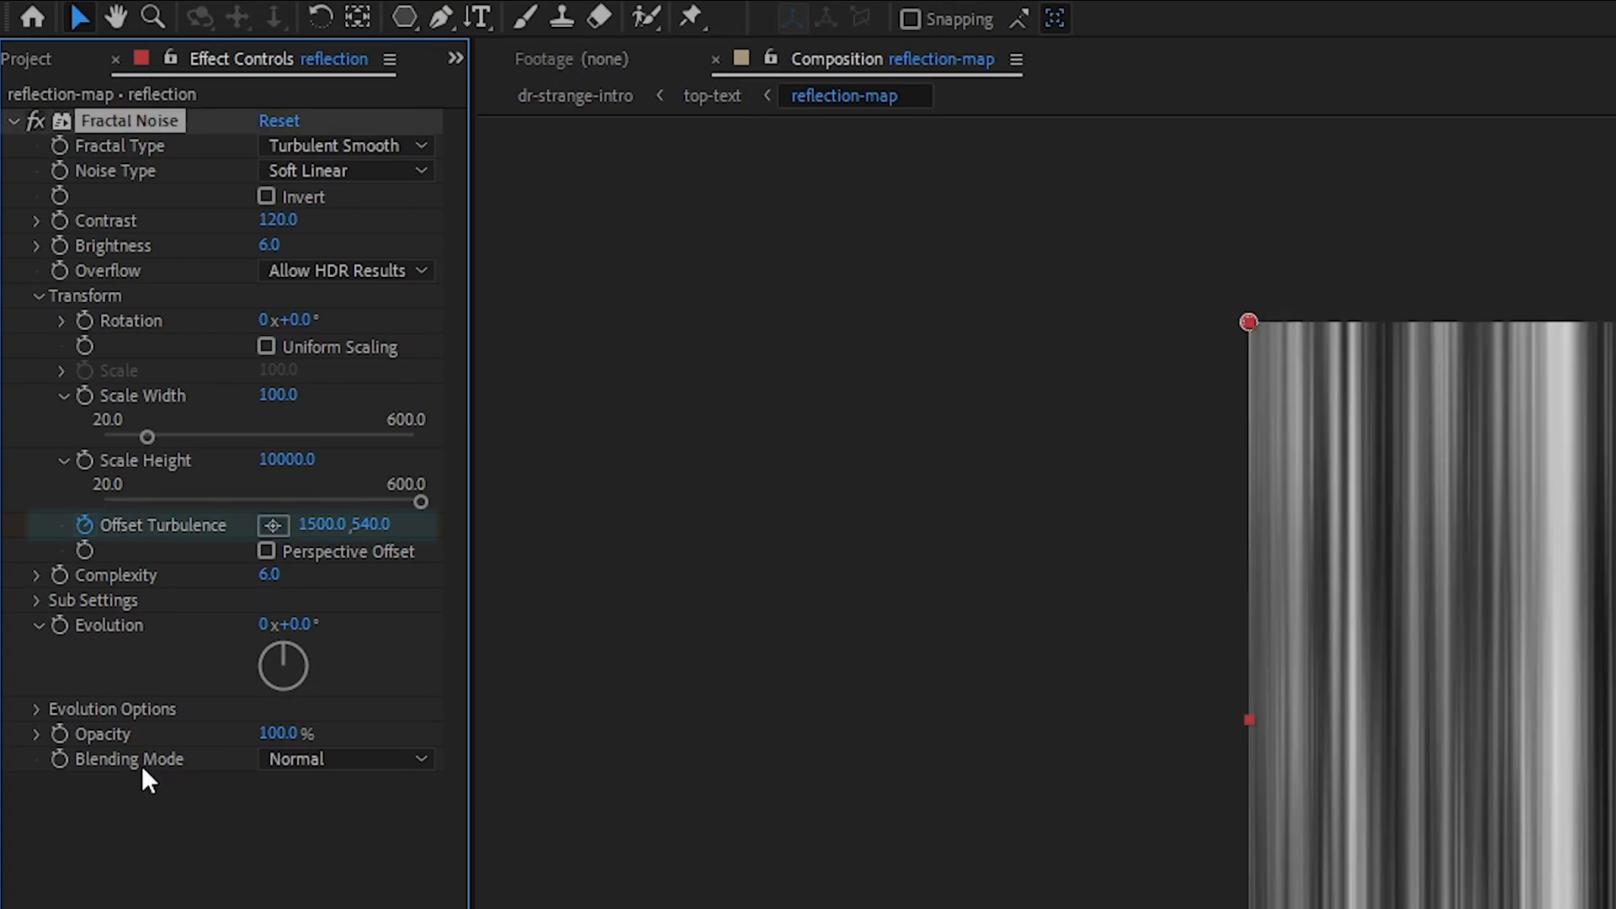
# Set the Fractal Noise Complexity to 2
pyautogui.click(262, 575)
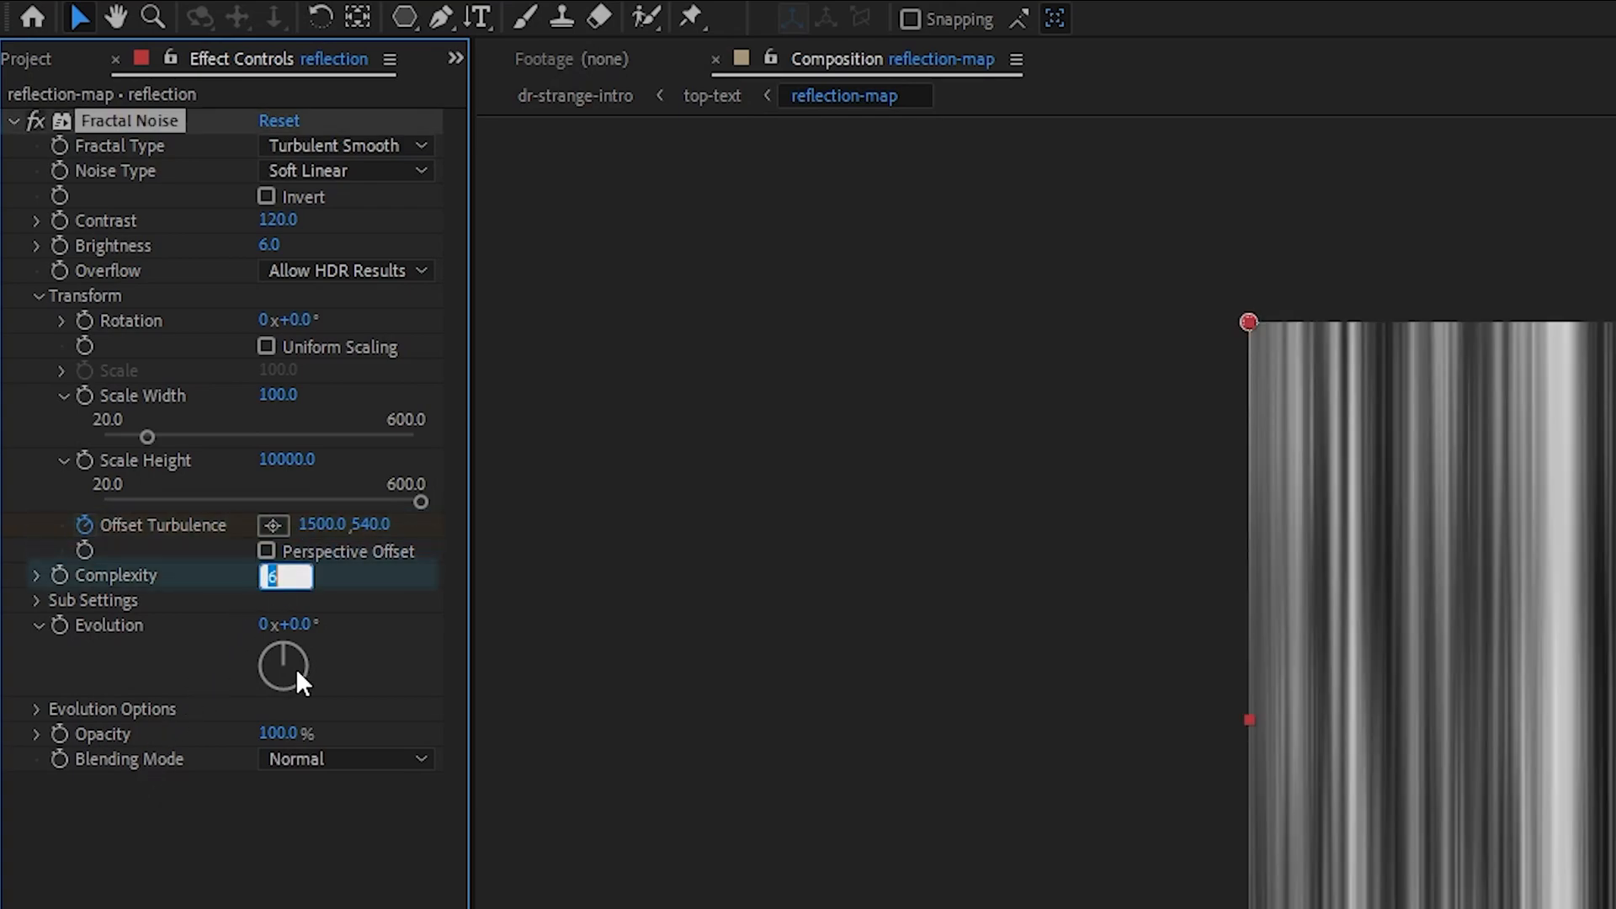
pyautogui.write('2')
pyautogui.press('Return')
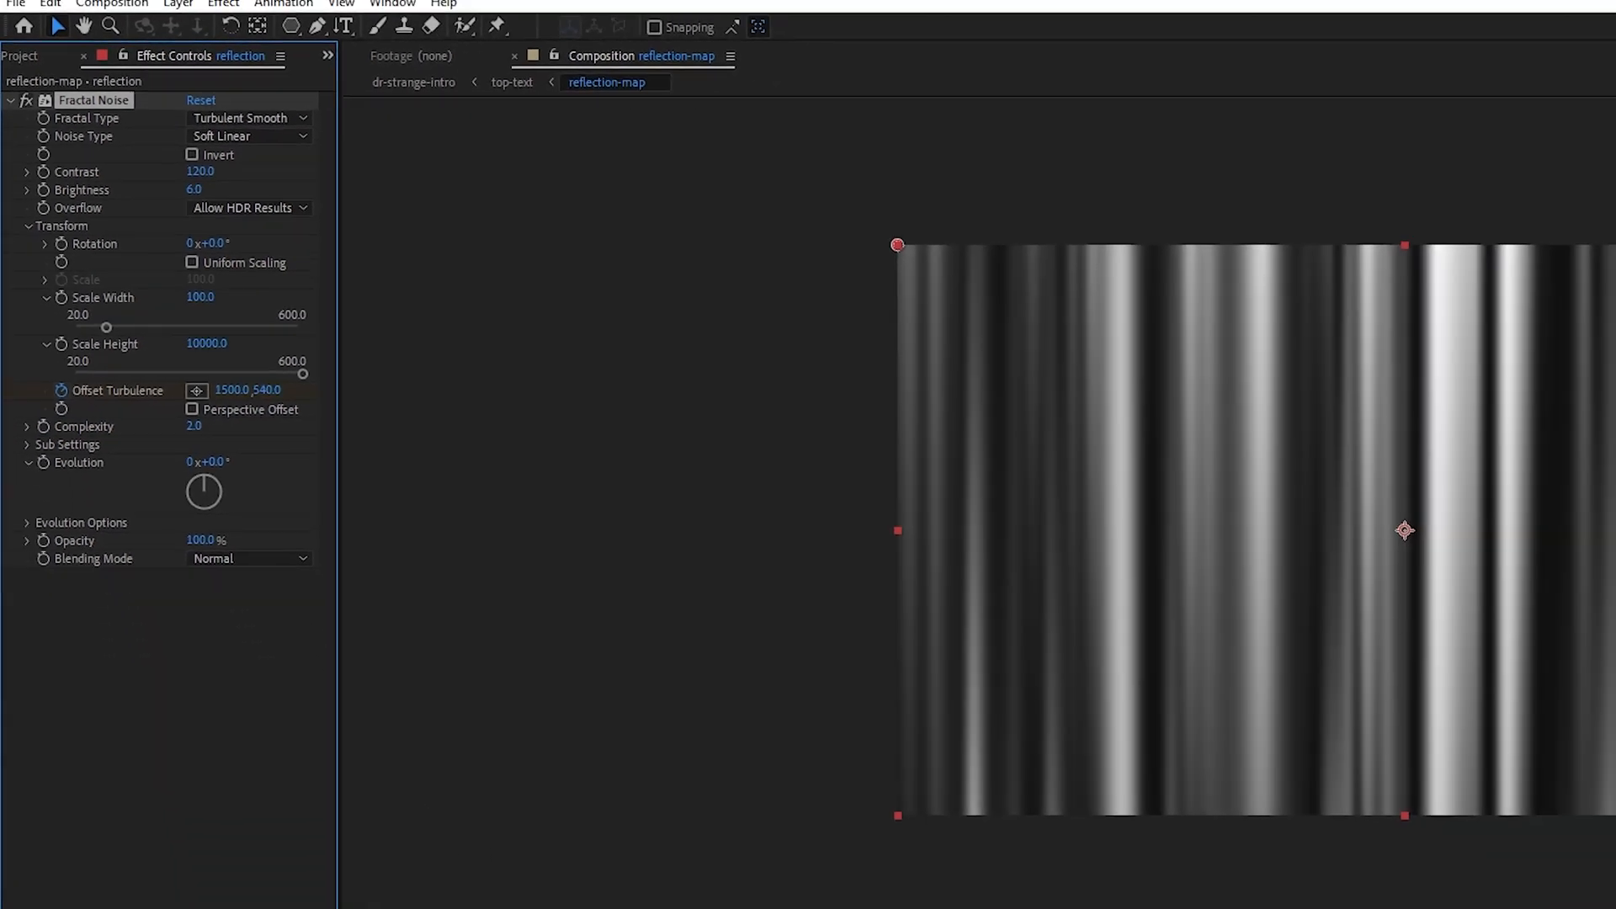
# Return to the top-text composition and give reflection-map an alpha track matte from the top-text-master layer
pyautogui.click(152, 624)
pyautogui.click(152, 625)
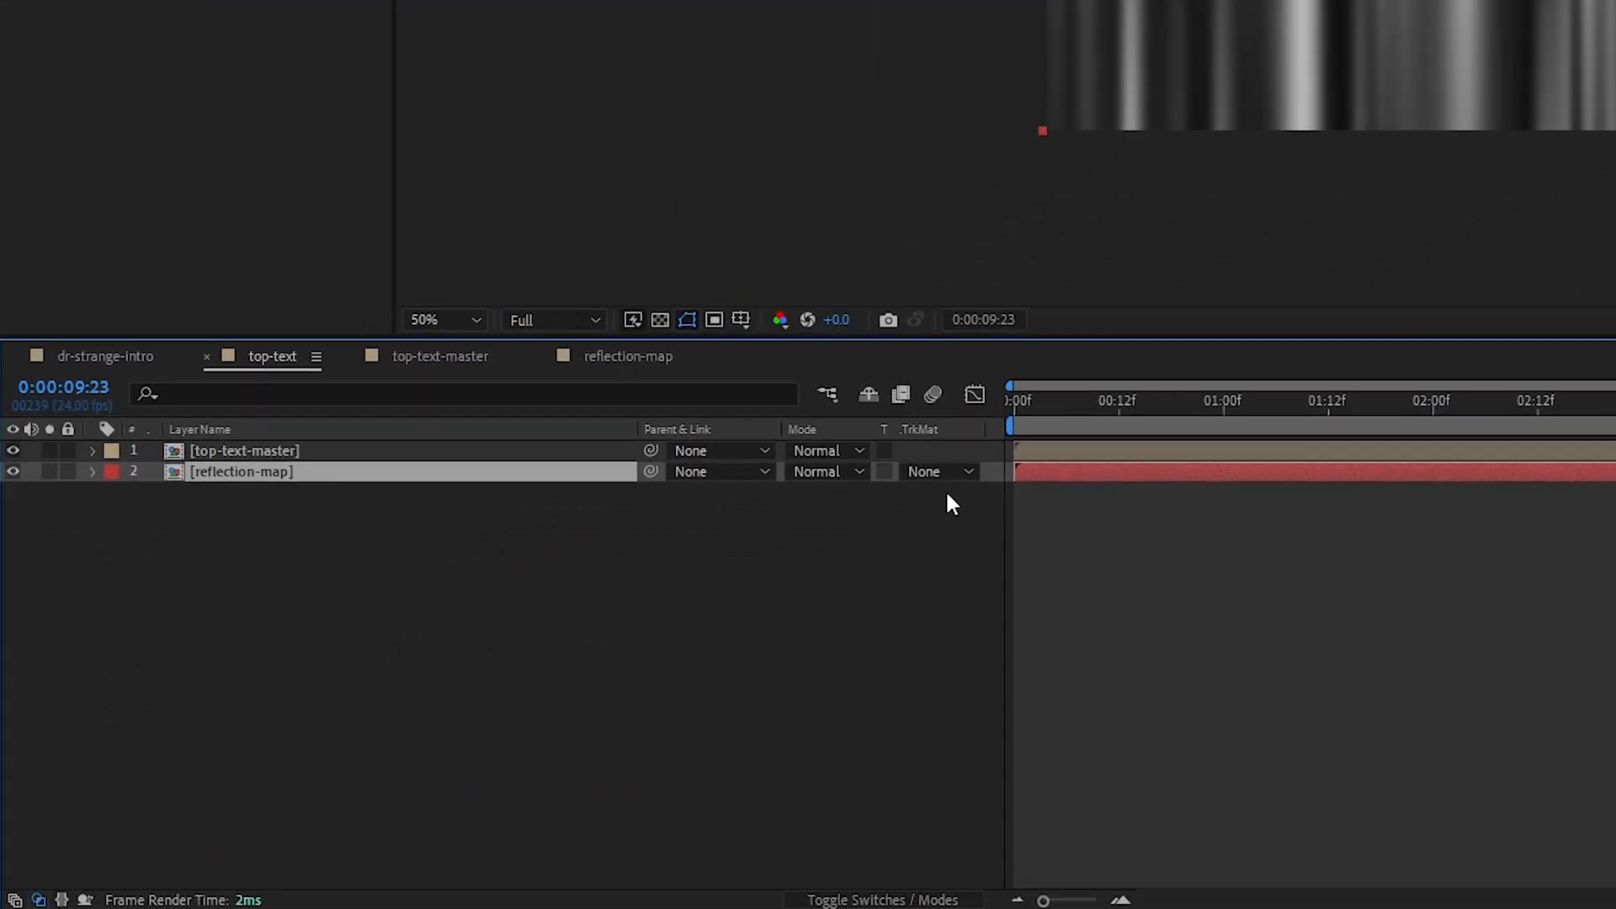
pyautogui.click(478, 682)
pyautogui.click(1083, 497)
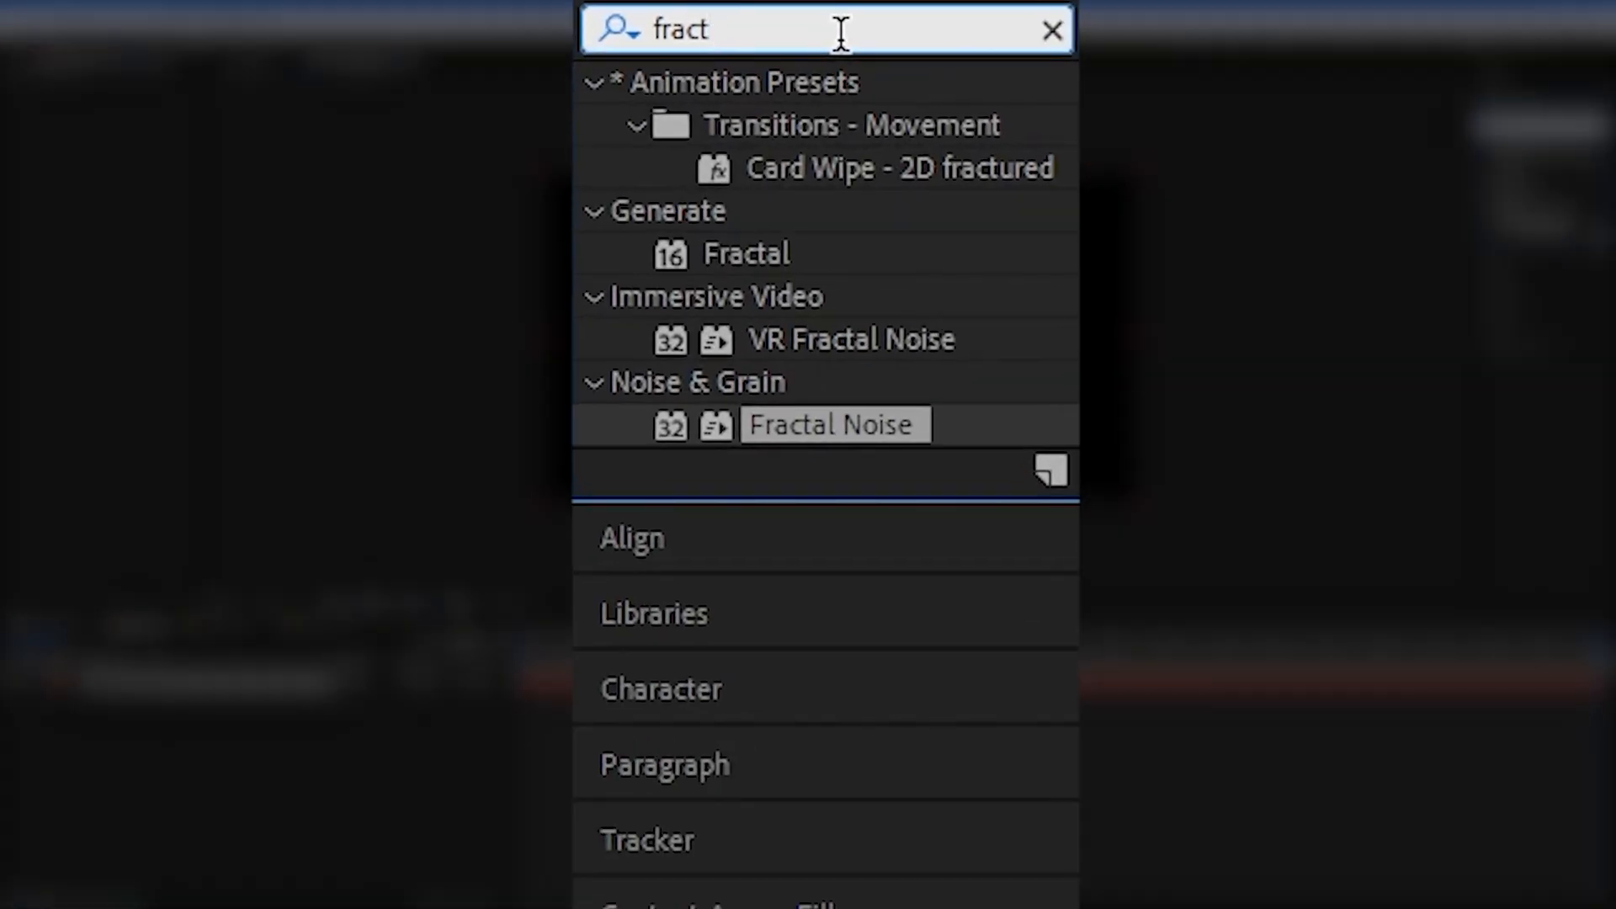
# Apply the CC Glass and CC Blobbylize effects to the reflection-map layer
pyautogui.hotkey('ctrl', 'a')
pyautogui.write('cc gl')
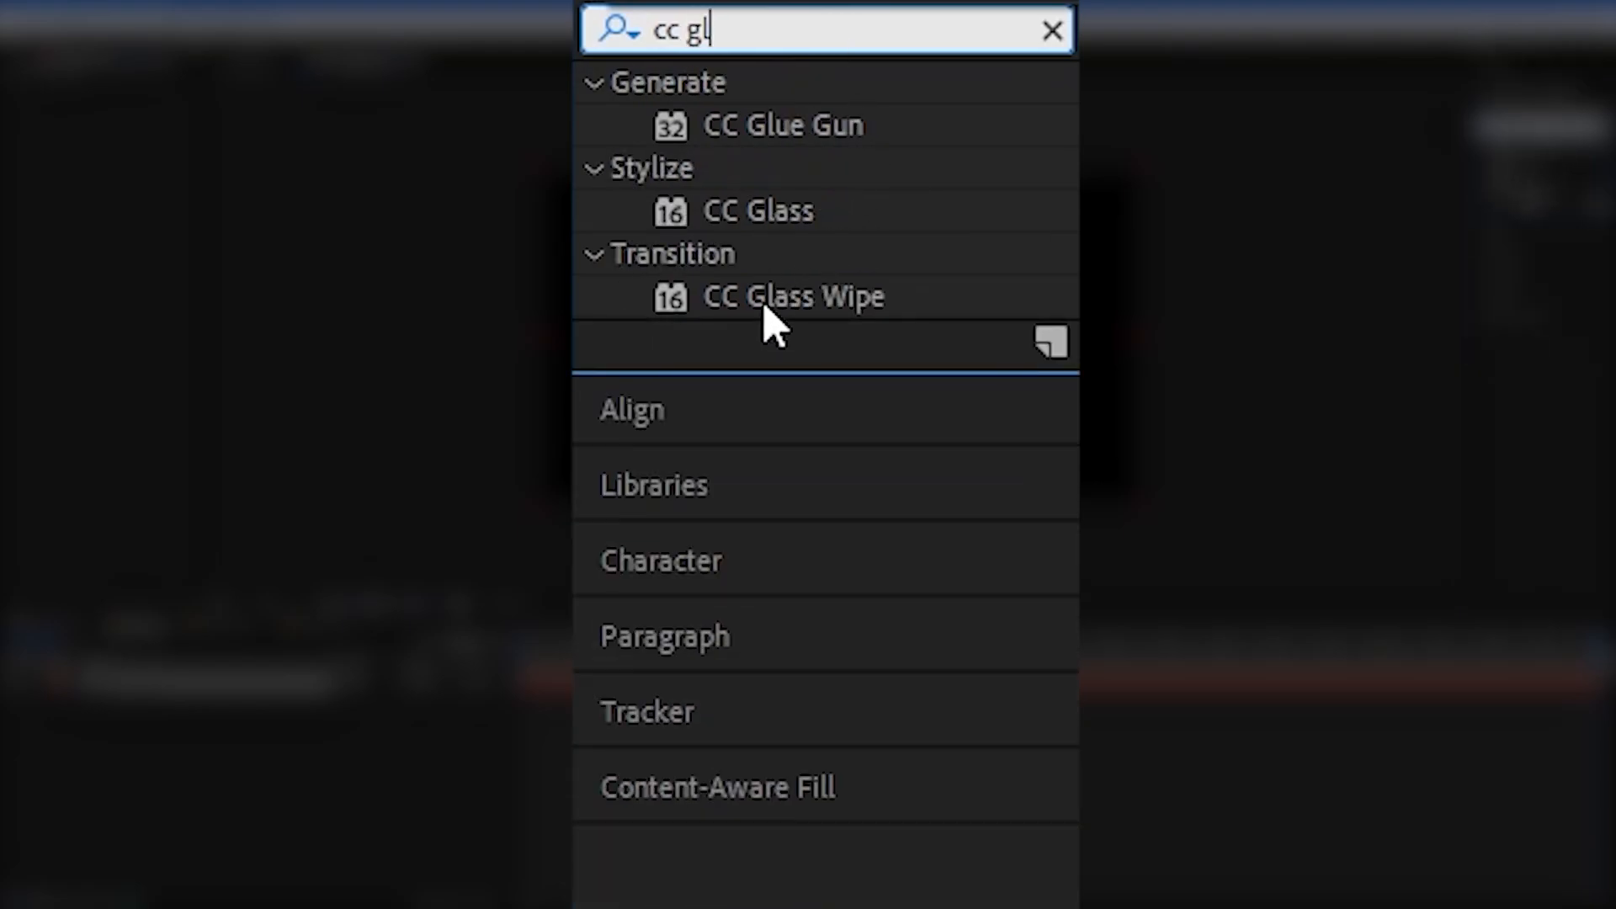
pyautogui.moveTo(775, 221); pyautogui.dragTo(100, 683)
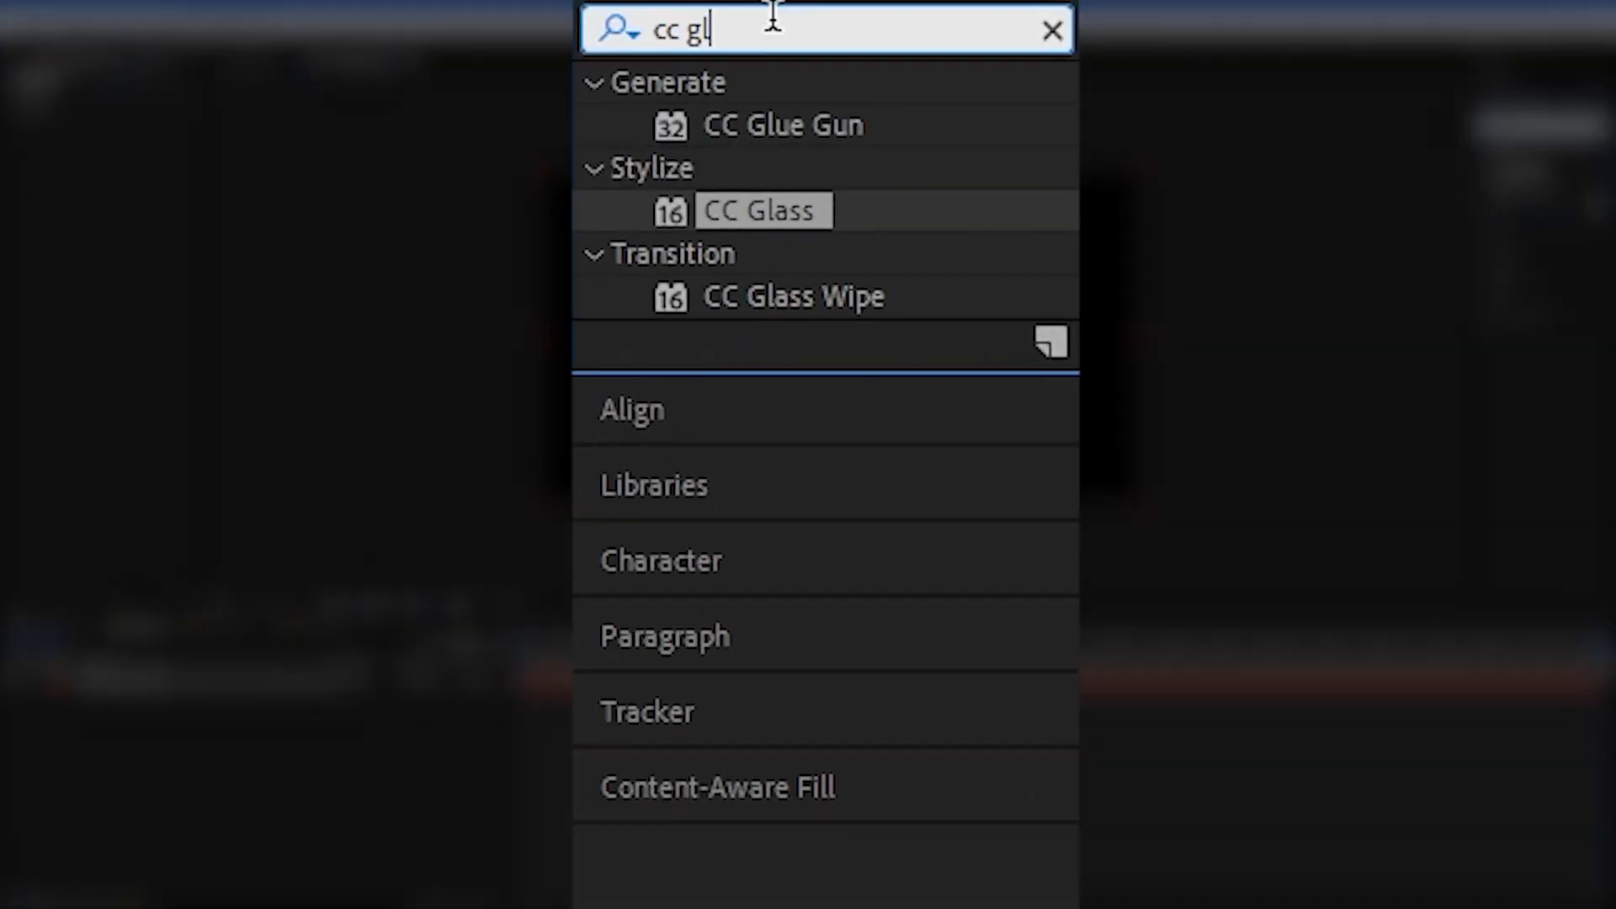
pyautogui.click(1528, 125)
pyautogui.write('blobb')
pyautogui.moveTo(770, 117); pyautogui.dragTo(116, 684)
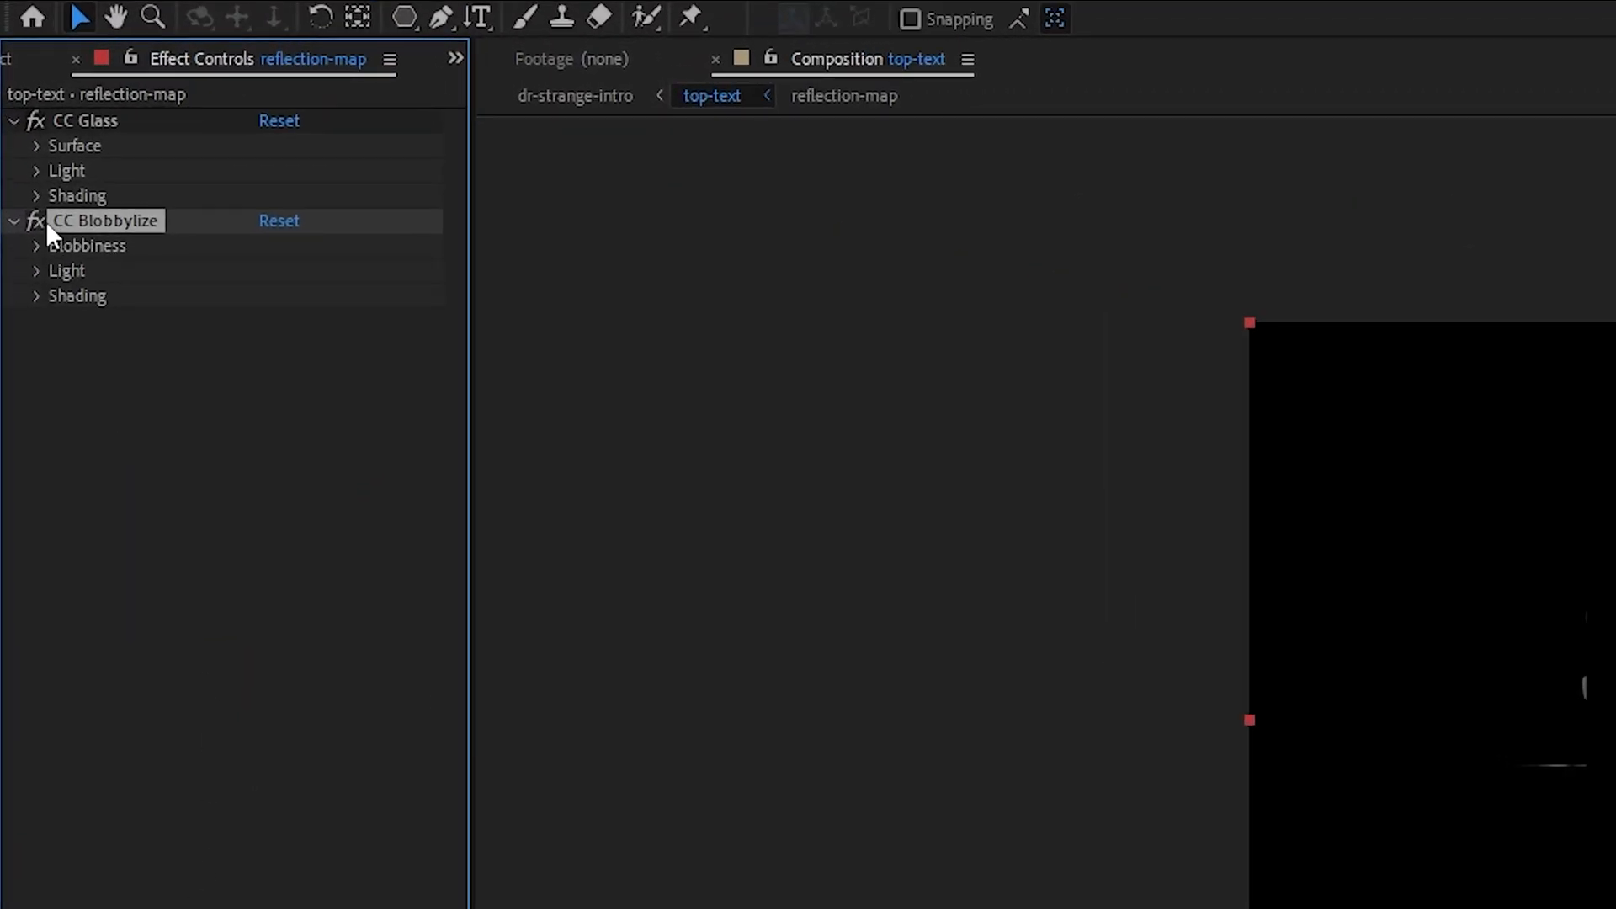
# Set CC Glass's Bump Map to top-text-master, with Softness 50 and Height 100
pyautogui.click(36, 147)
pyautogui.click(295, 170)
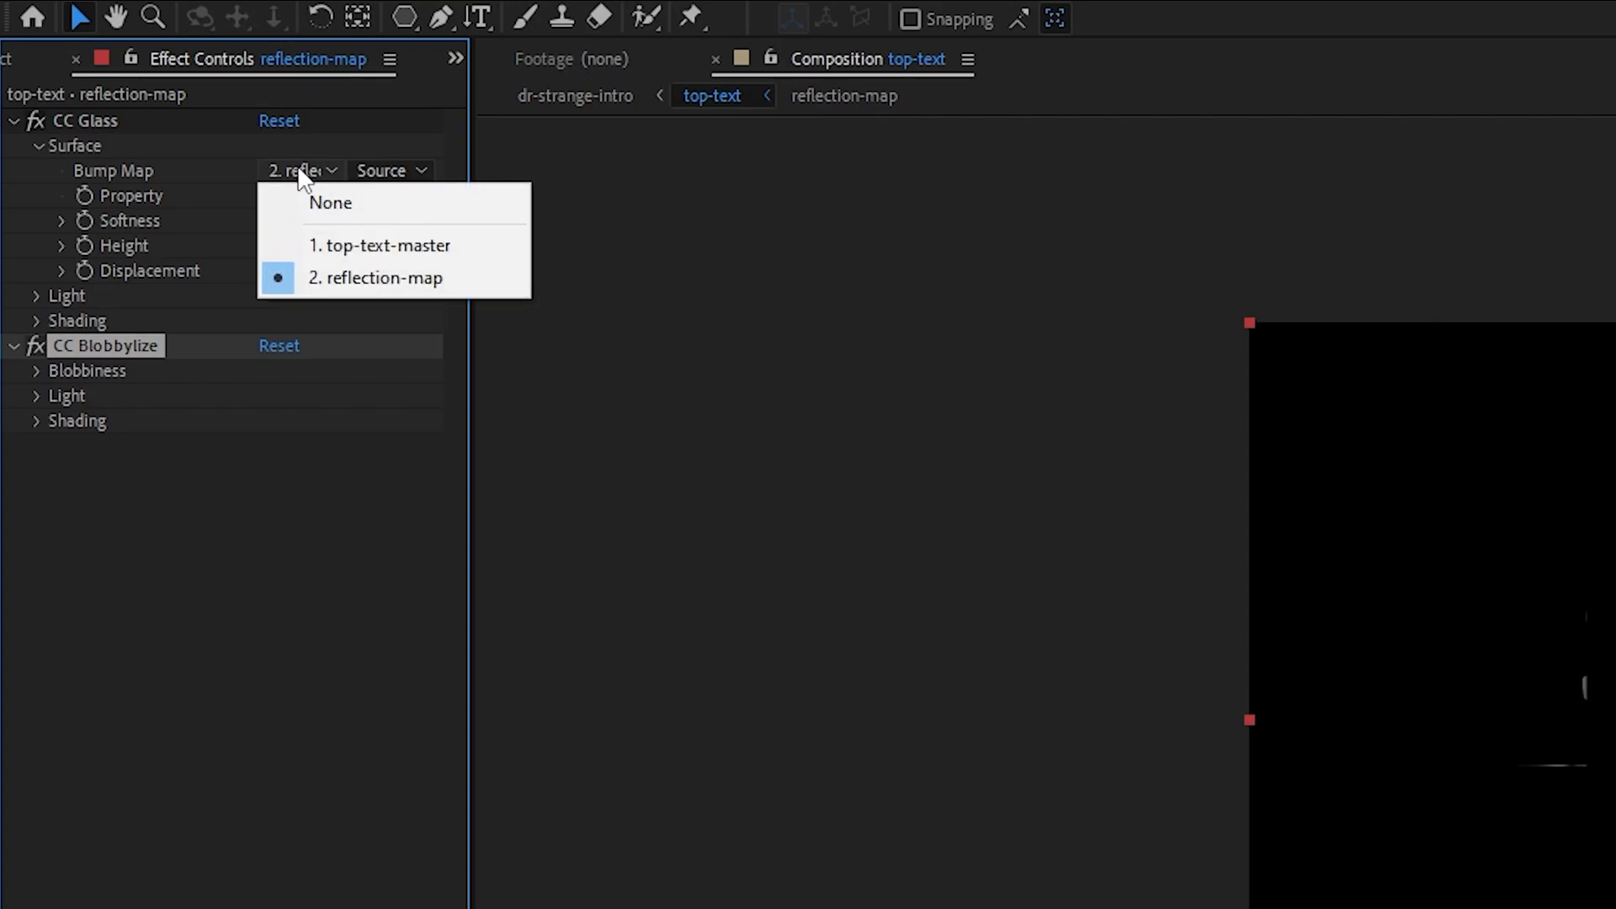
pyautogui.click(348, 246)
pyautogui.click(271, 221)
pyautogui.write('50')
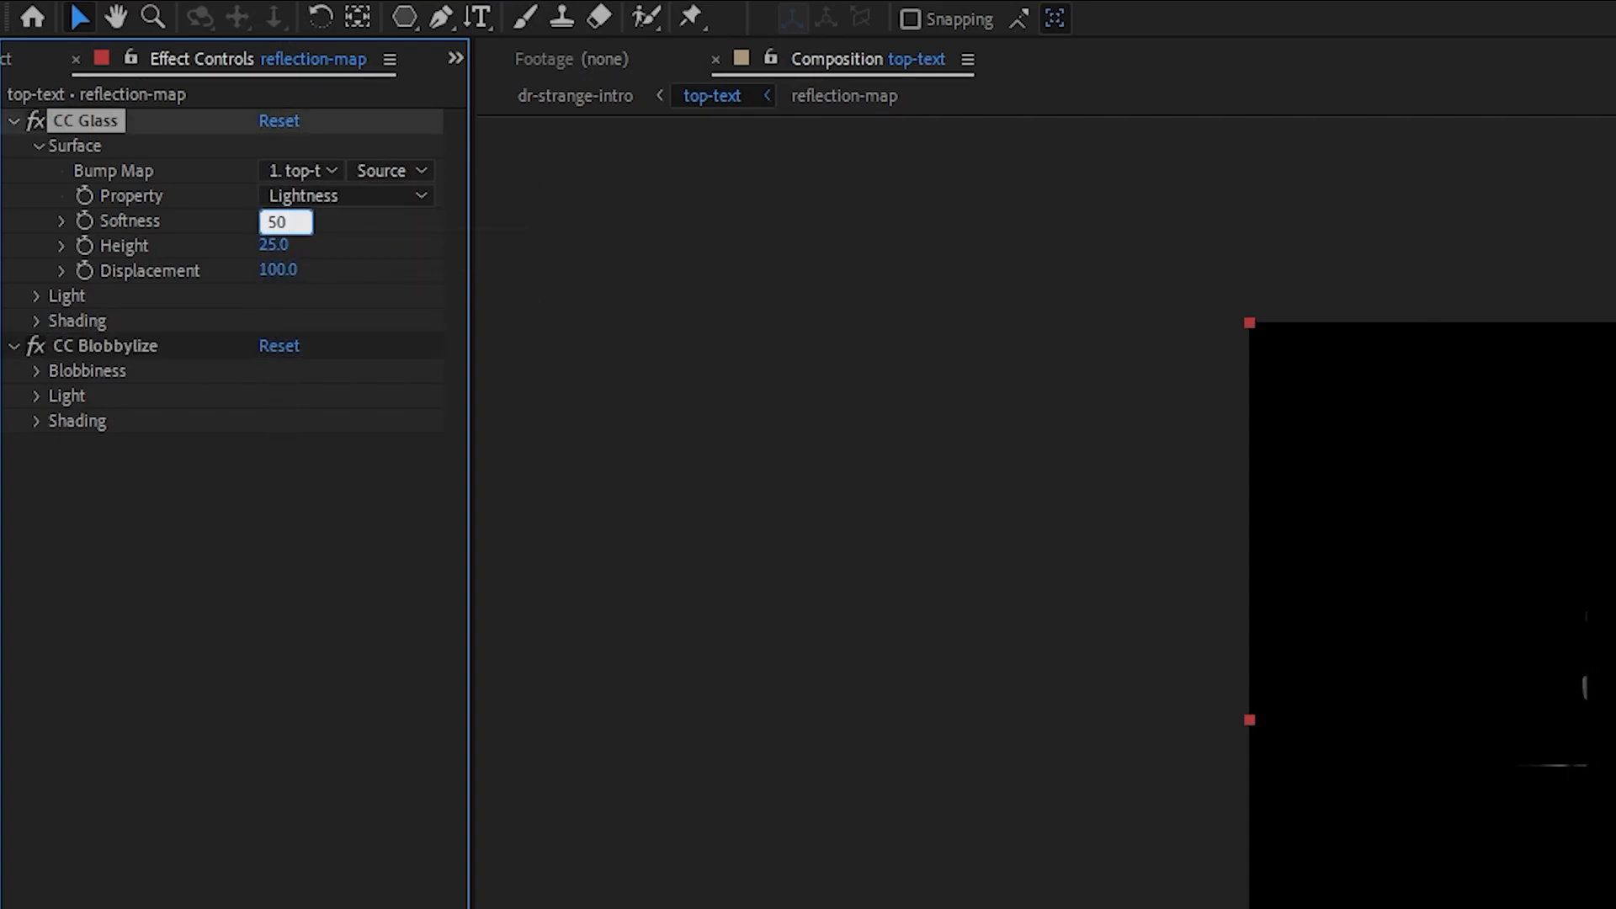
pyautogui.press('Tab')
pyautogui.write('100')
pyautogui.press('Return')
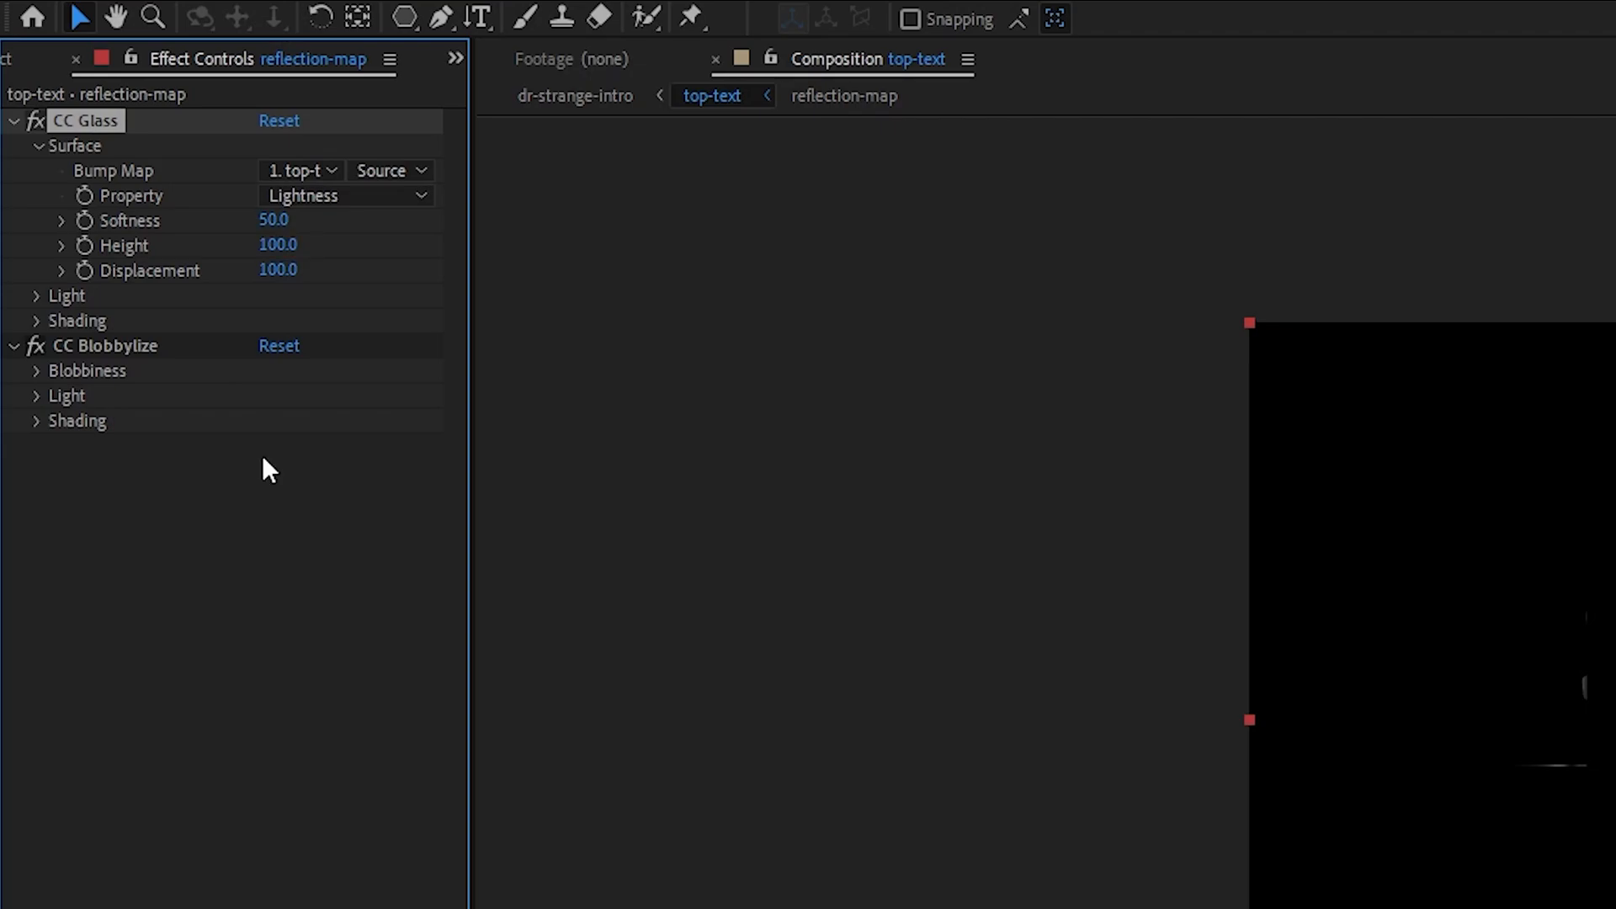
# Switch the CC Glass lighting from Effect Light to AE Lights
pyautogui.click(47, 296)
pyautogui.click(304, 320)
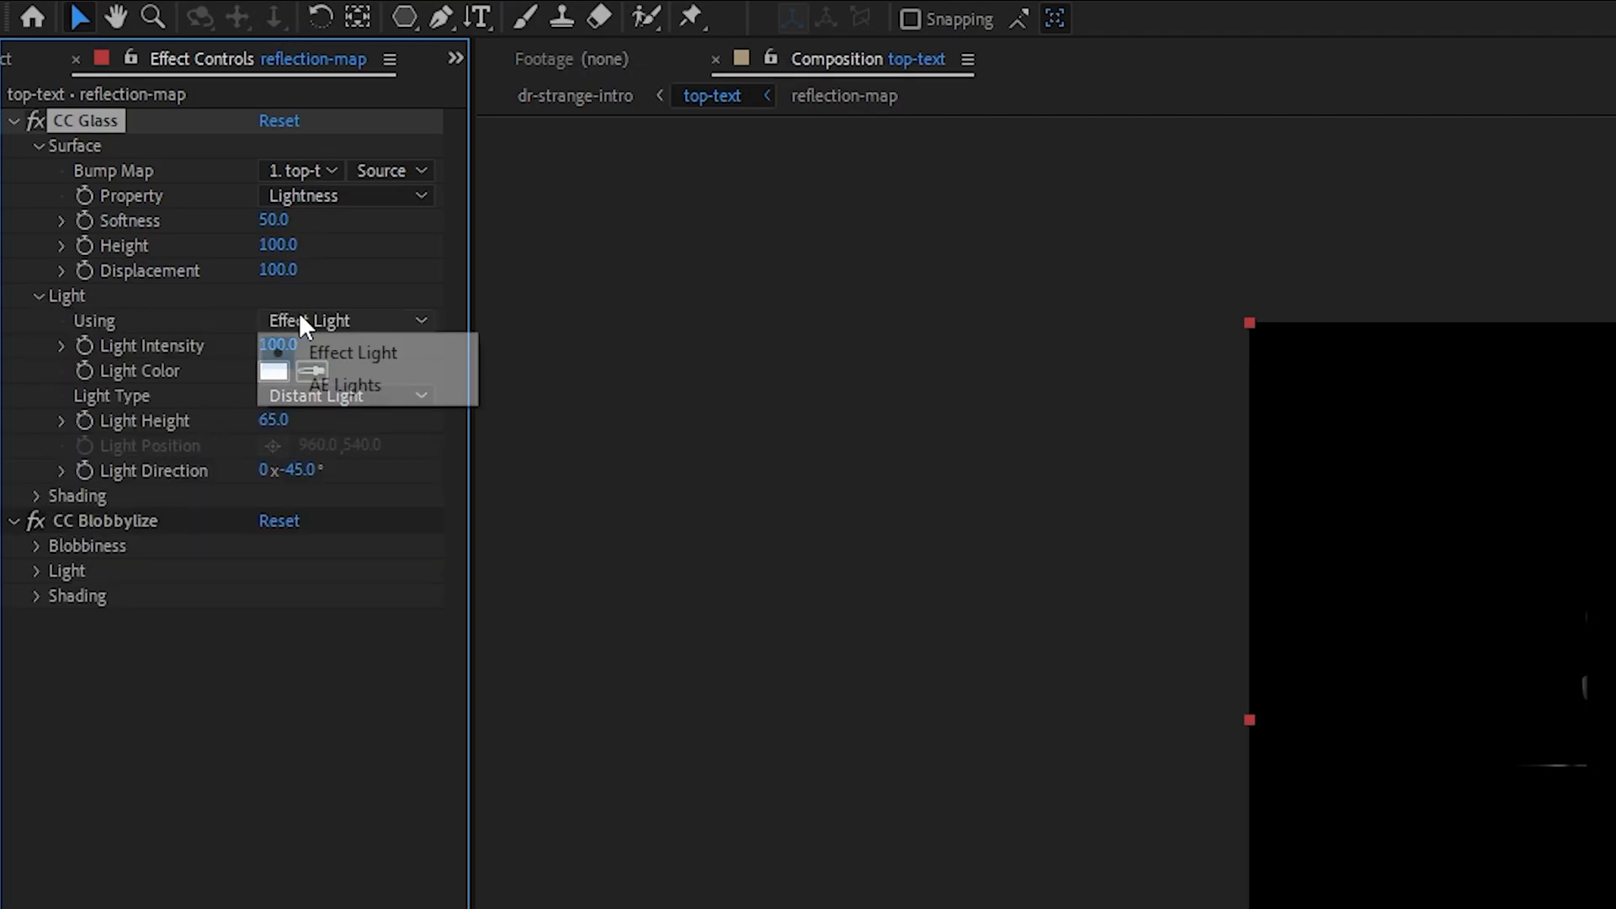
pyautogui.click(339, 384)
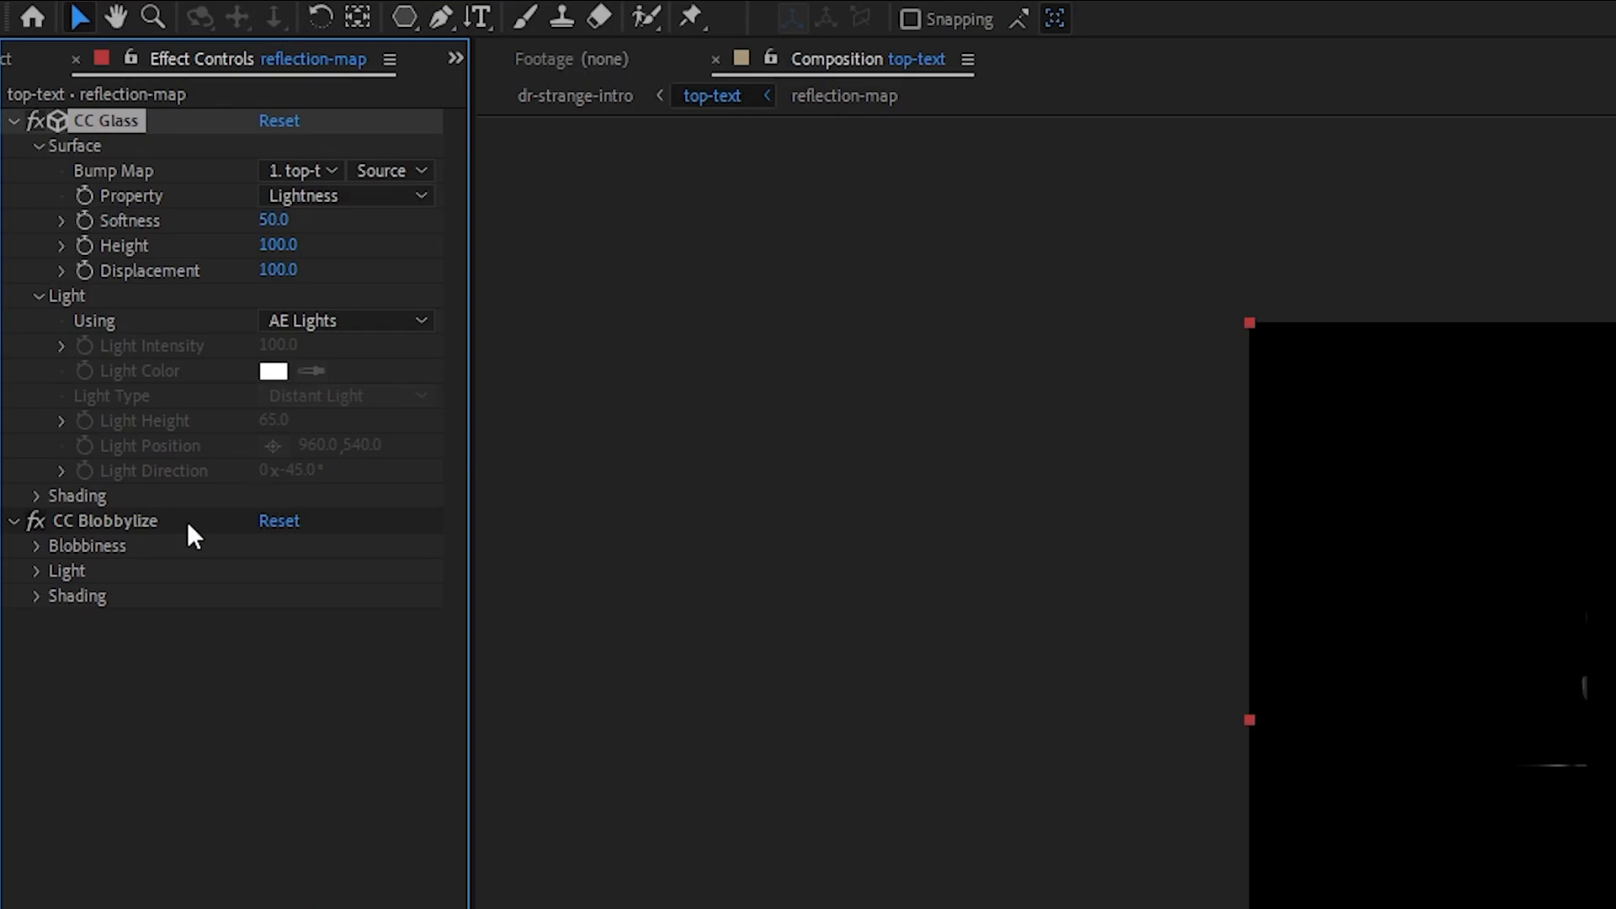
# Set CC Blobbylize's Blob Layer to top-text-master and its Softness to 20
pyautogui.click(37, 546)
pyautogui.click(300, 570)
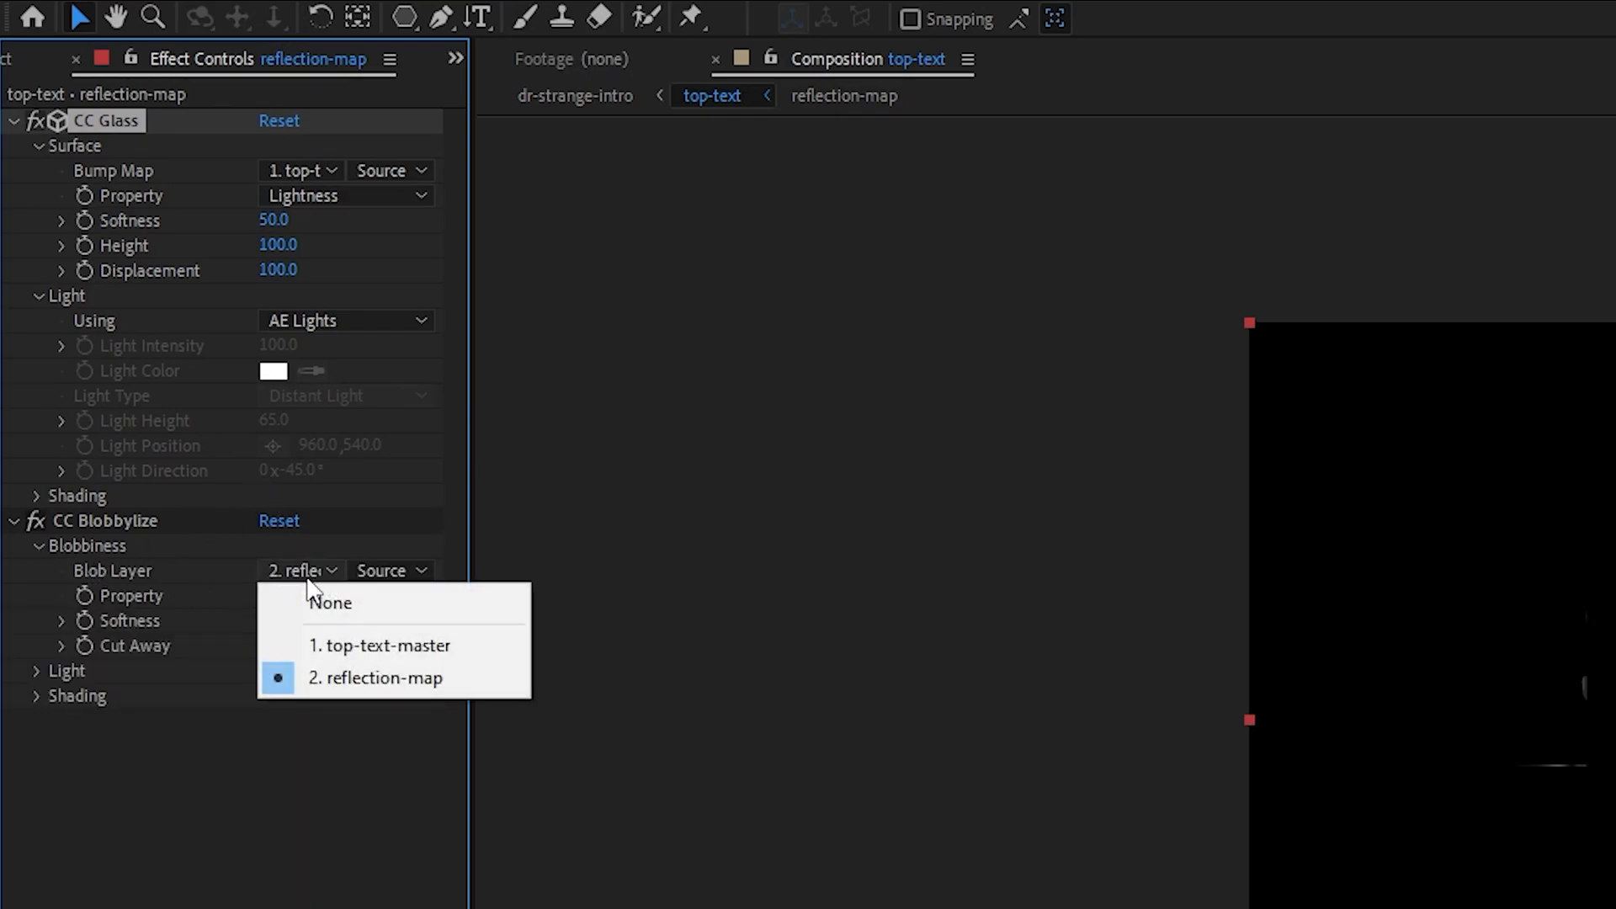
pyautogui.click(317, 642)
pyautogui.click(273, 621)
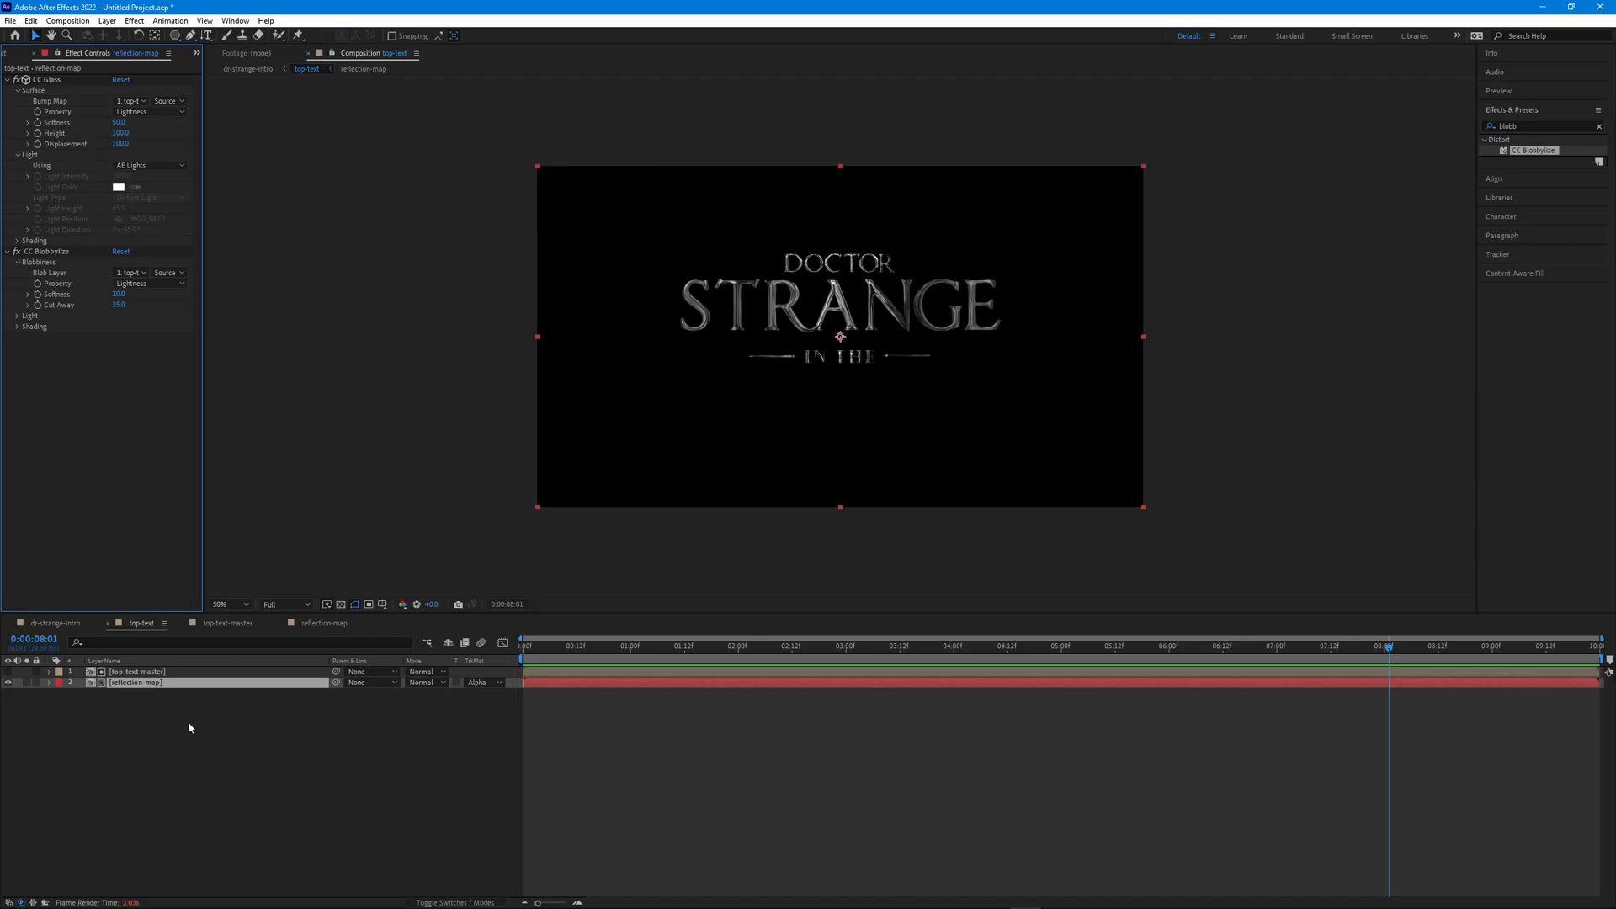
# Add a white point light with 400% intensity and no falloff to the top-text composition
pyautogui.rightClick(189, 720)
pyautogui.moveTo(242, 731)
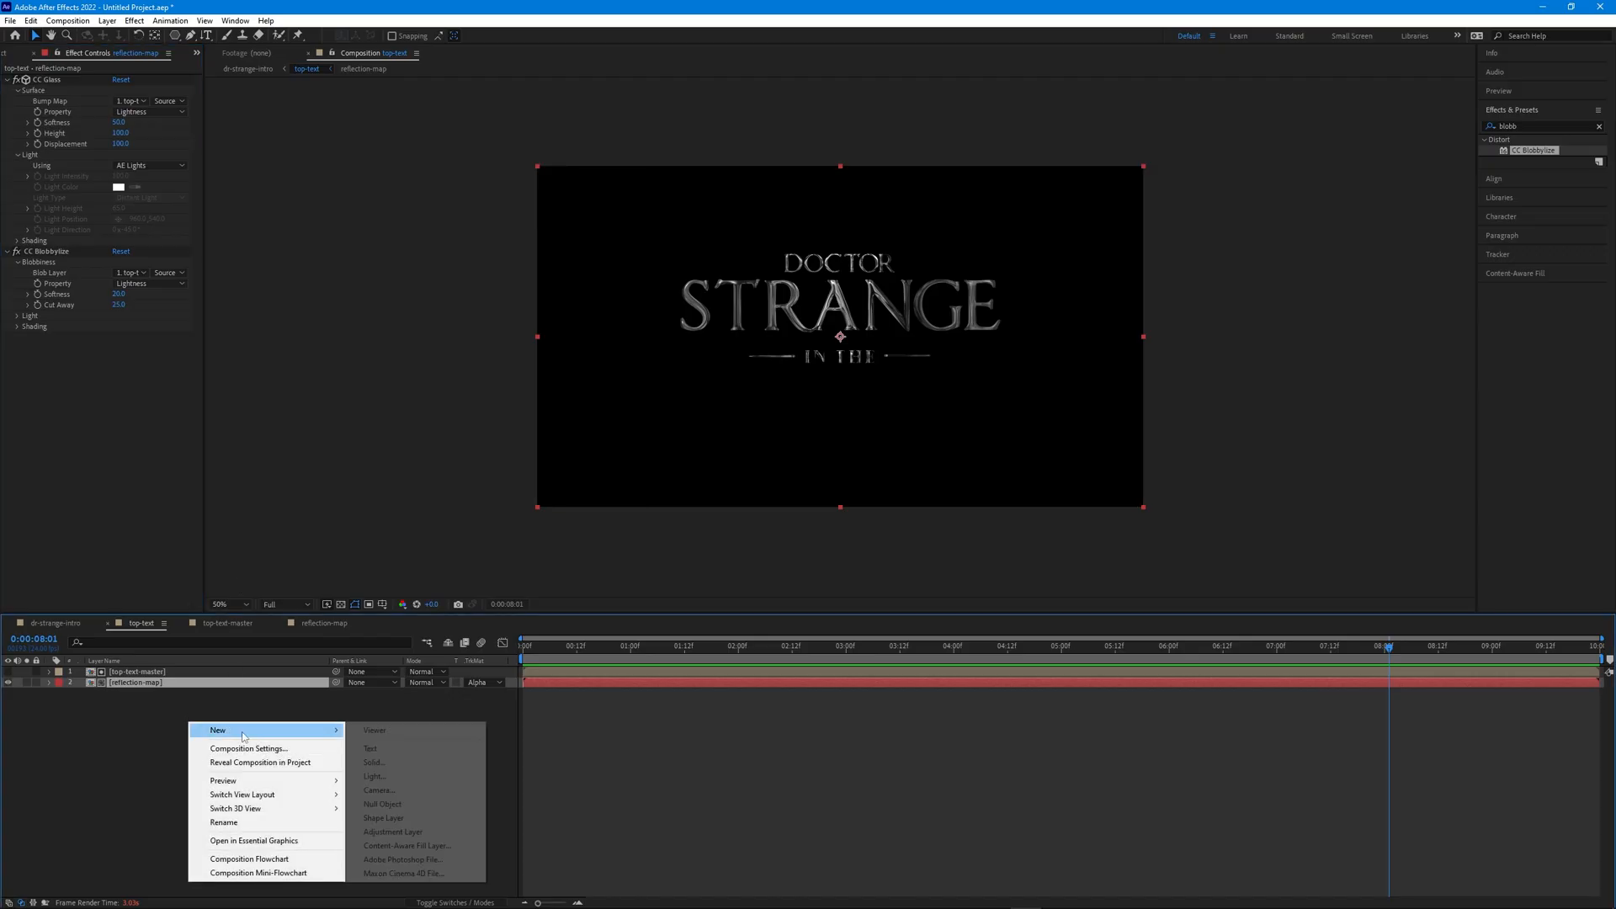
pyautogui.click(420, 776)
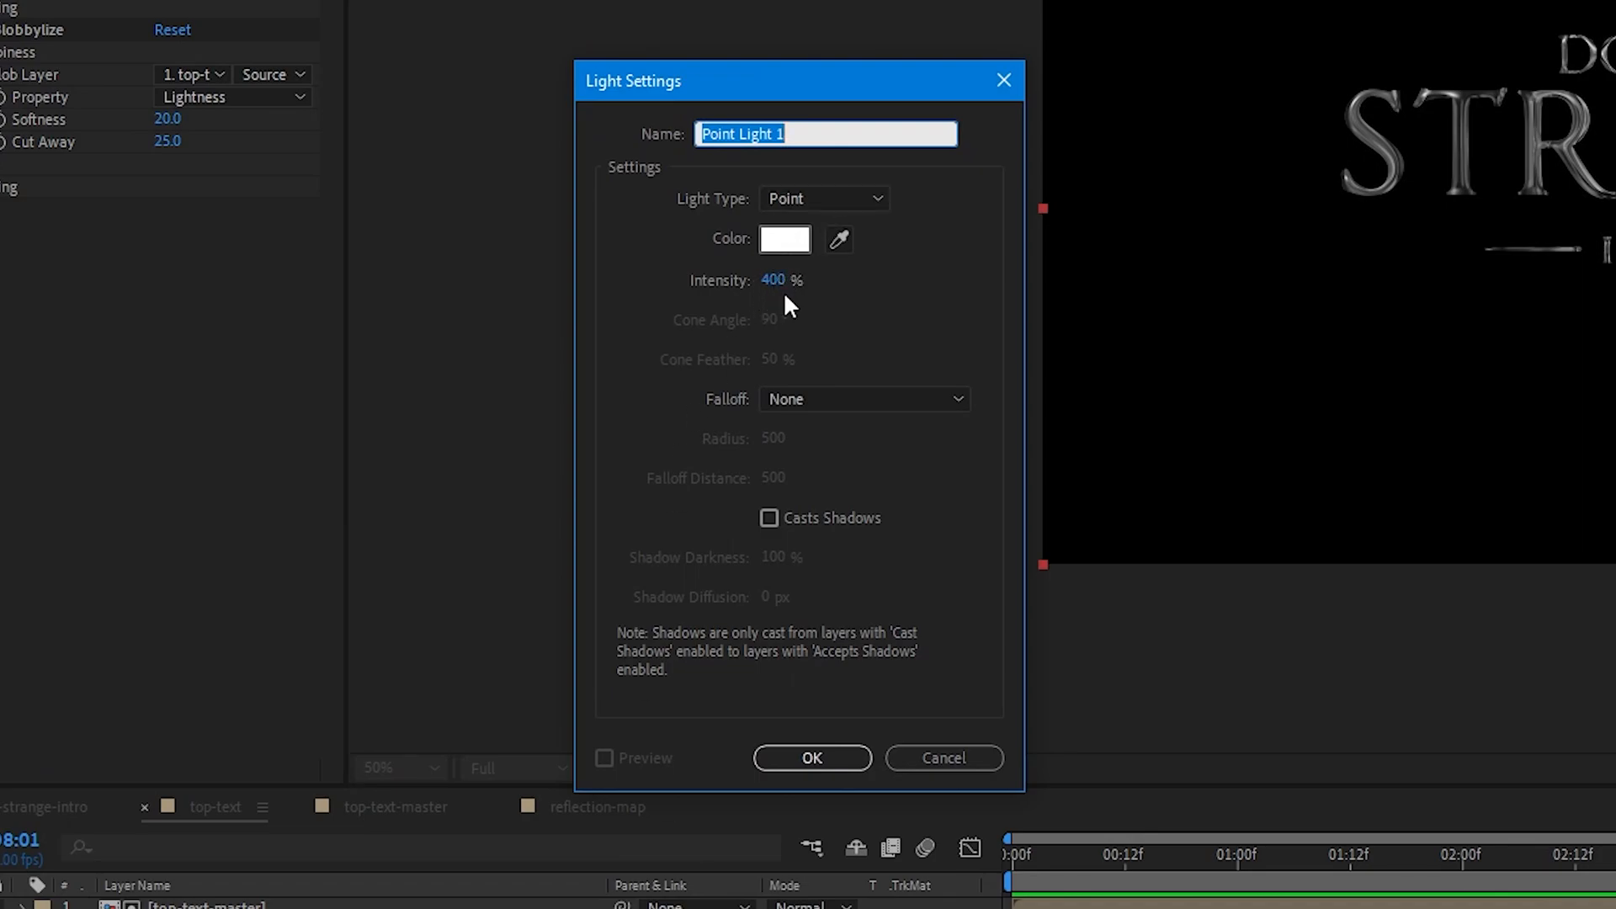
pyautogui.click(800, 761)
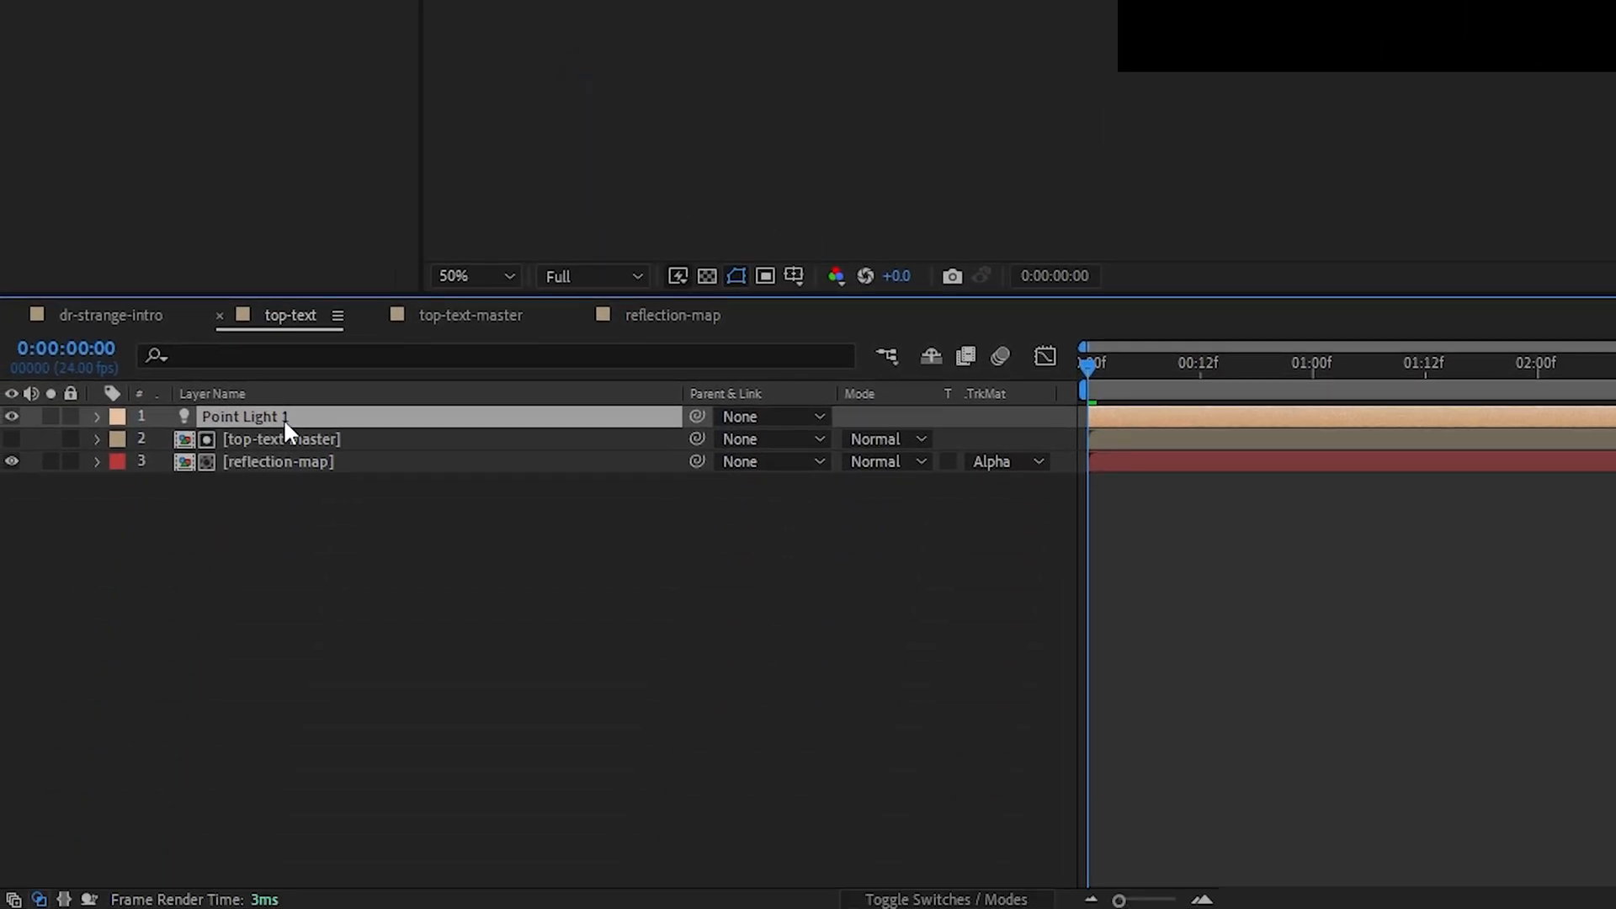
# Keyframe the point light's Z position from -105 at 0 seconds to -500 at 2 seconds
pyautogui.press('p')
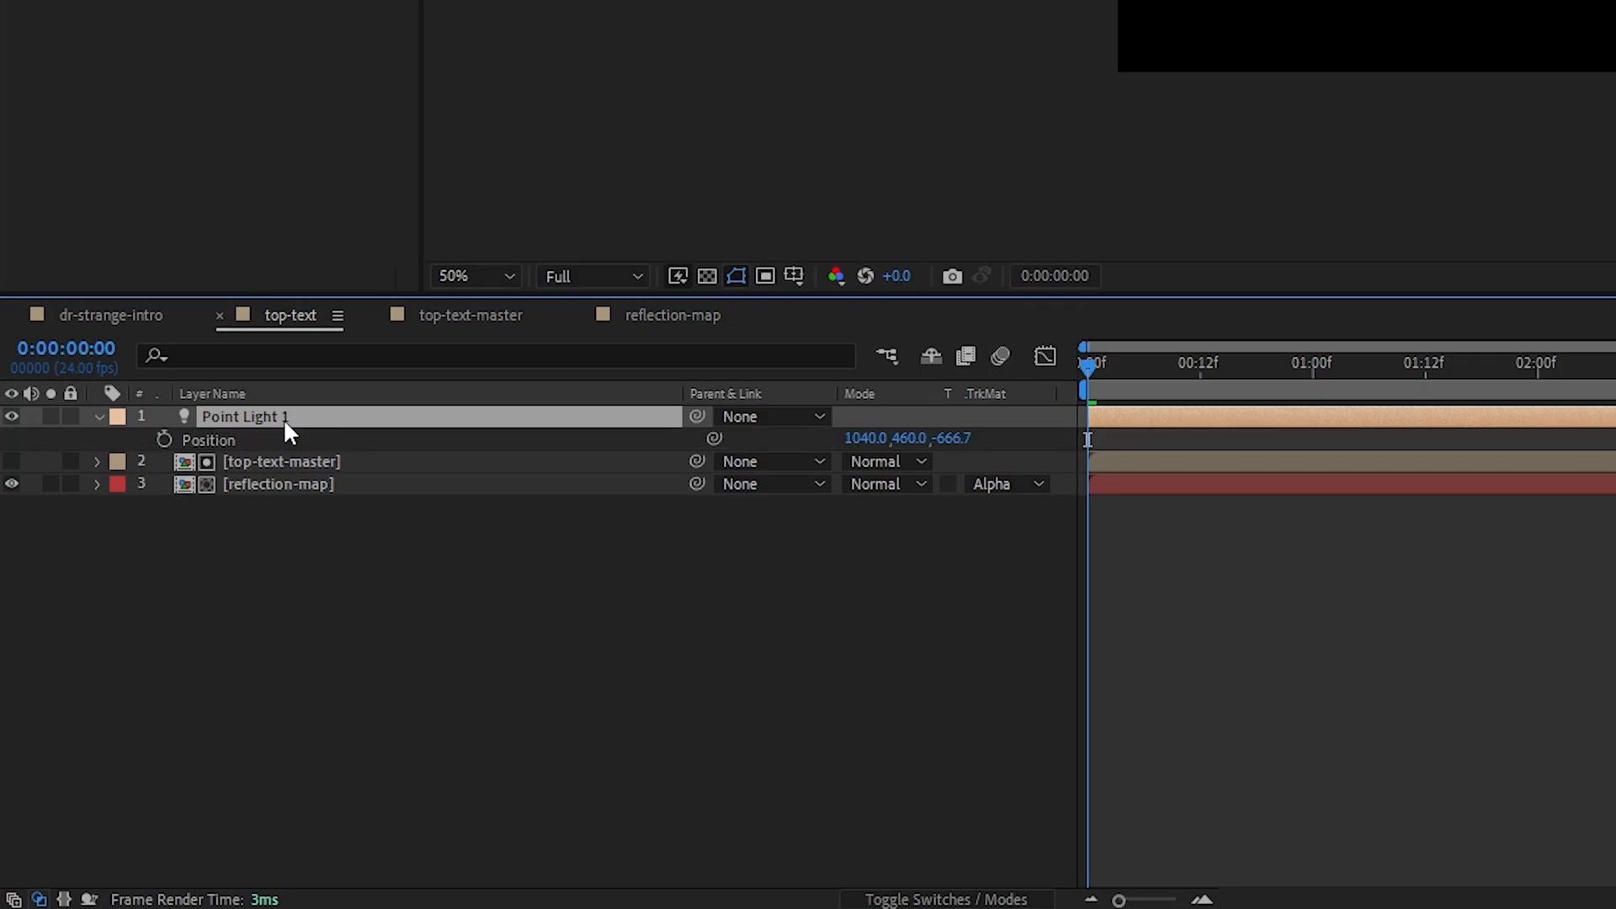
pyautogui.click(951, 438)
pyautogui.write('-105')
pyautogui.press('Return')
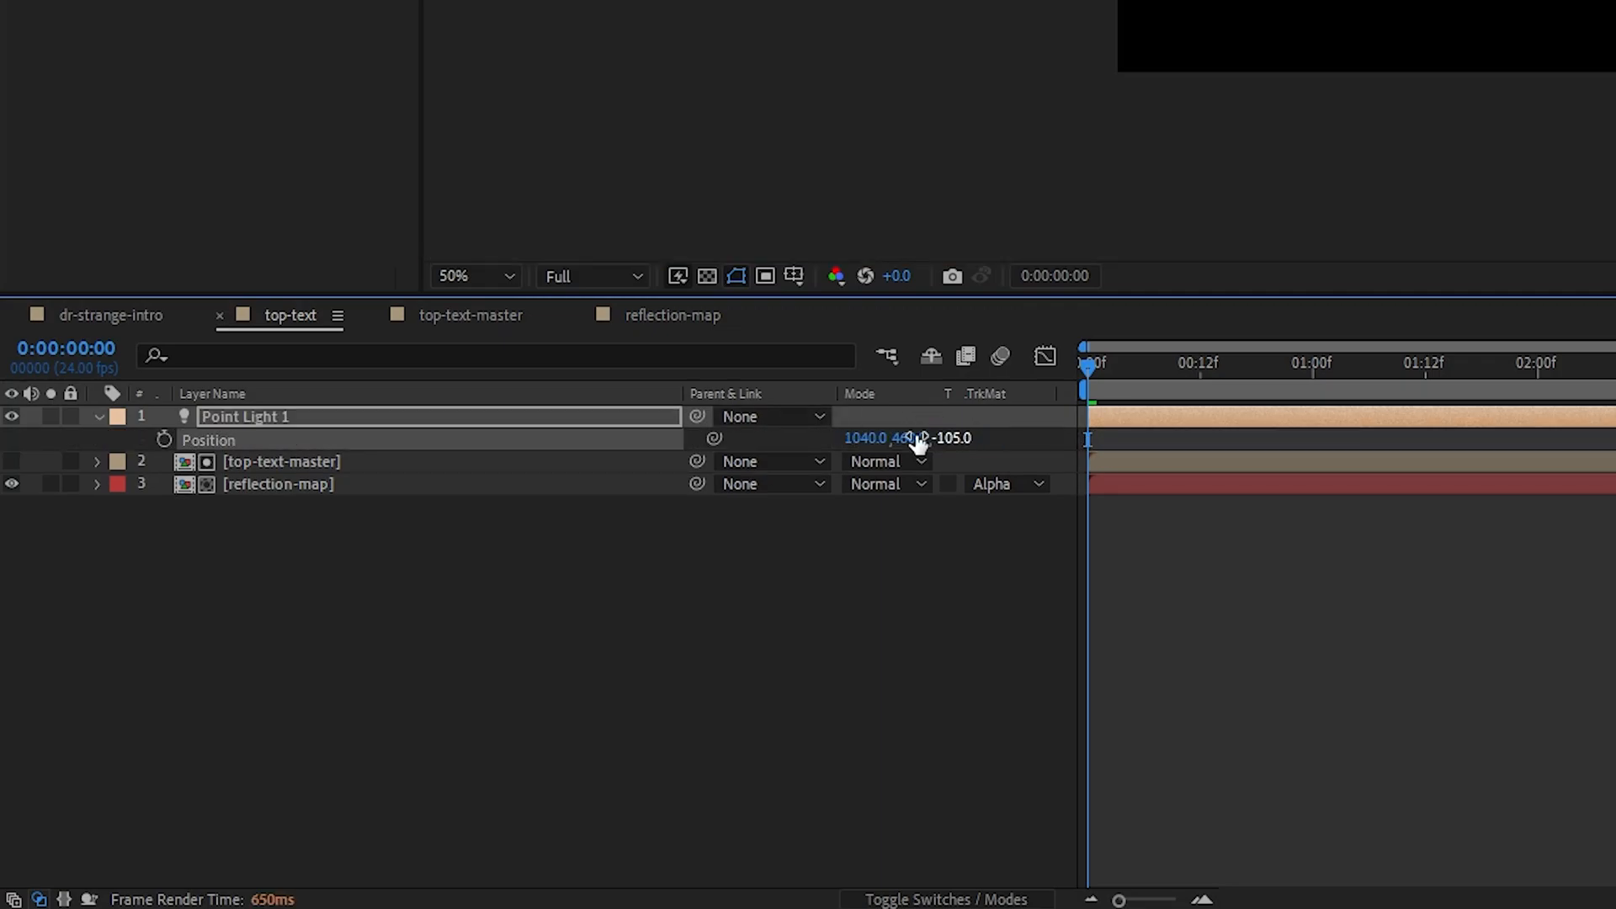
pyautogui.click(164, 439)
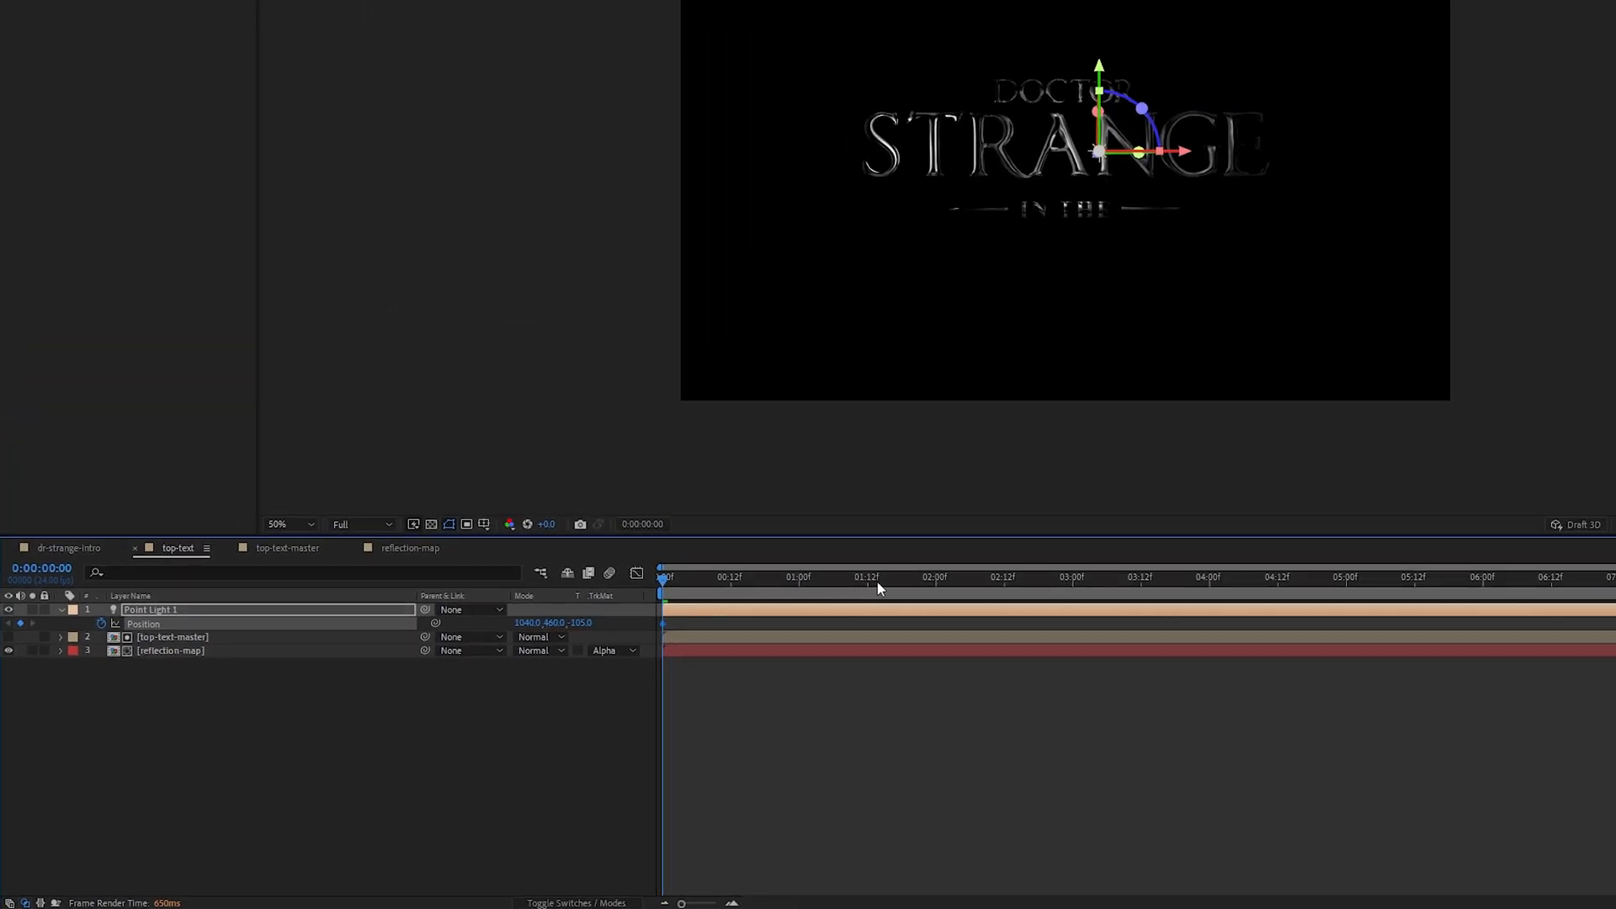
pyautogui.moveTo(1442, 382); pyautogui.dragTo(1543, 390)
pyautogui.click(579, 623)
pyautogui.write('-500')
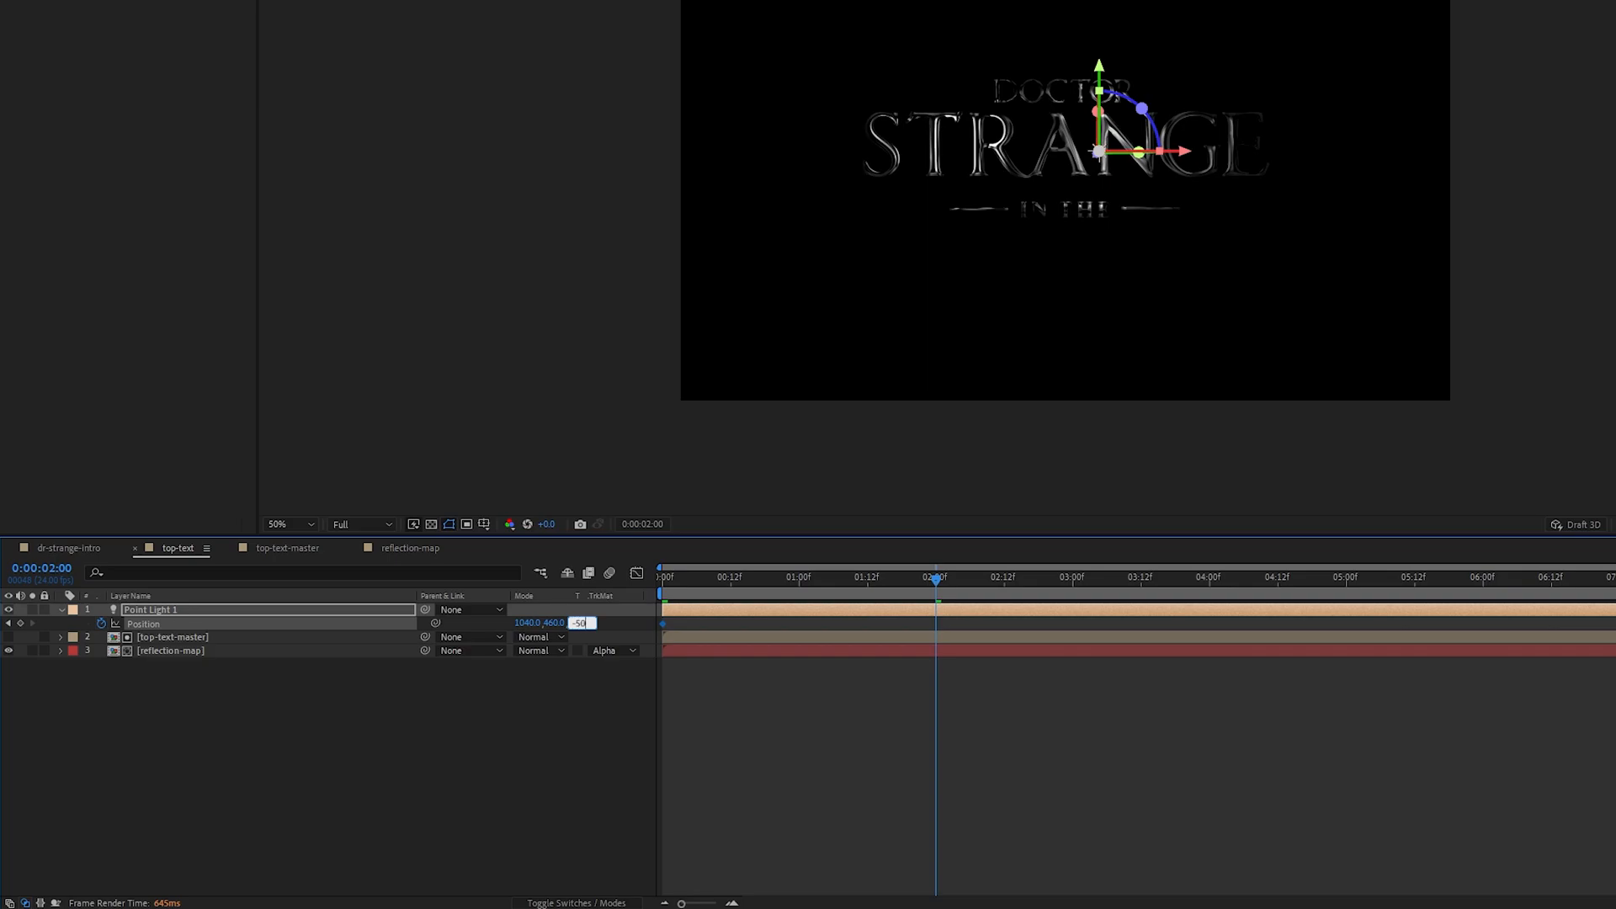
pyautogui.press('Return')
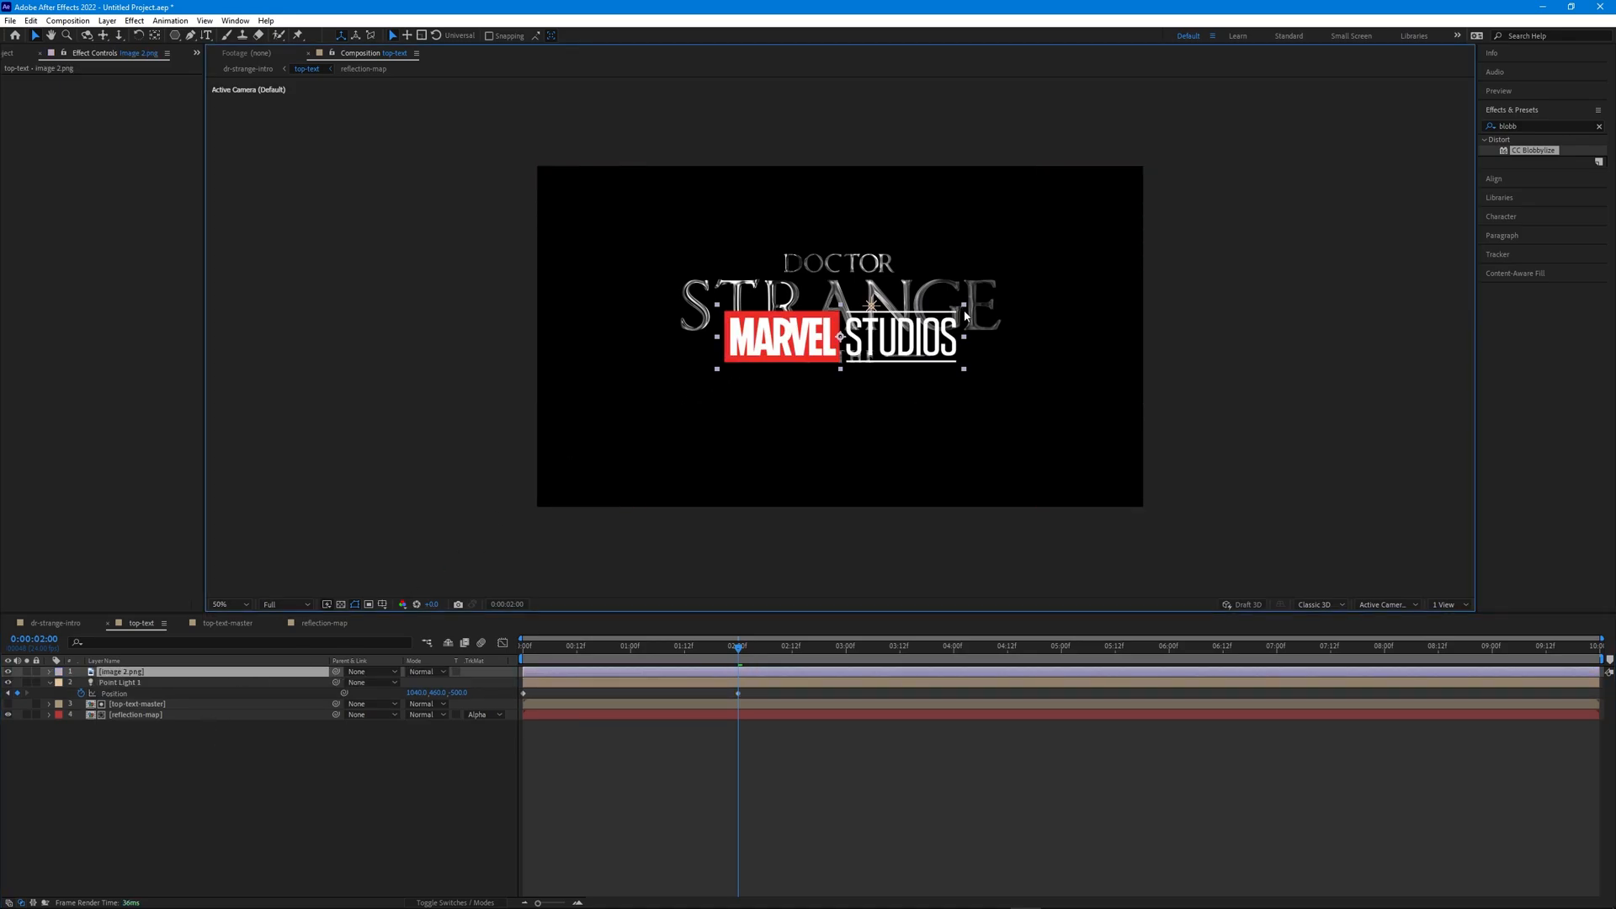
# Shrink the Marvel Studios logo and place it centred just above the word DOCTOR
pyautogui.moveTo(965, 310); pyautogui.dragTo(861, 238)
pyautogui.hotkey('ctrl', 'shift', 'a')
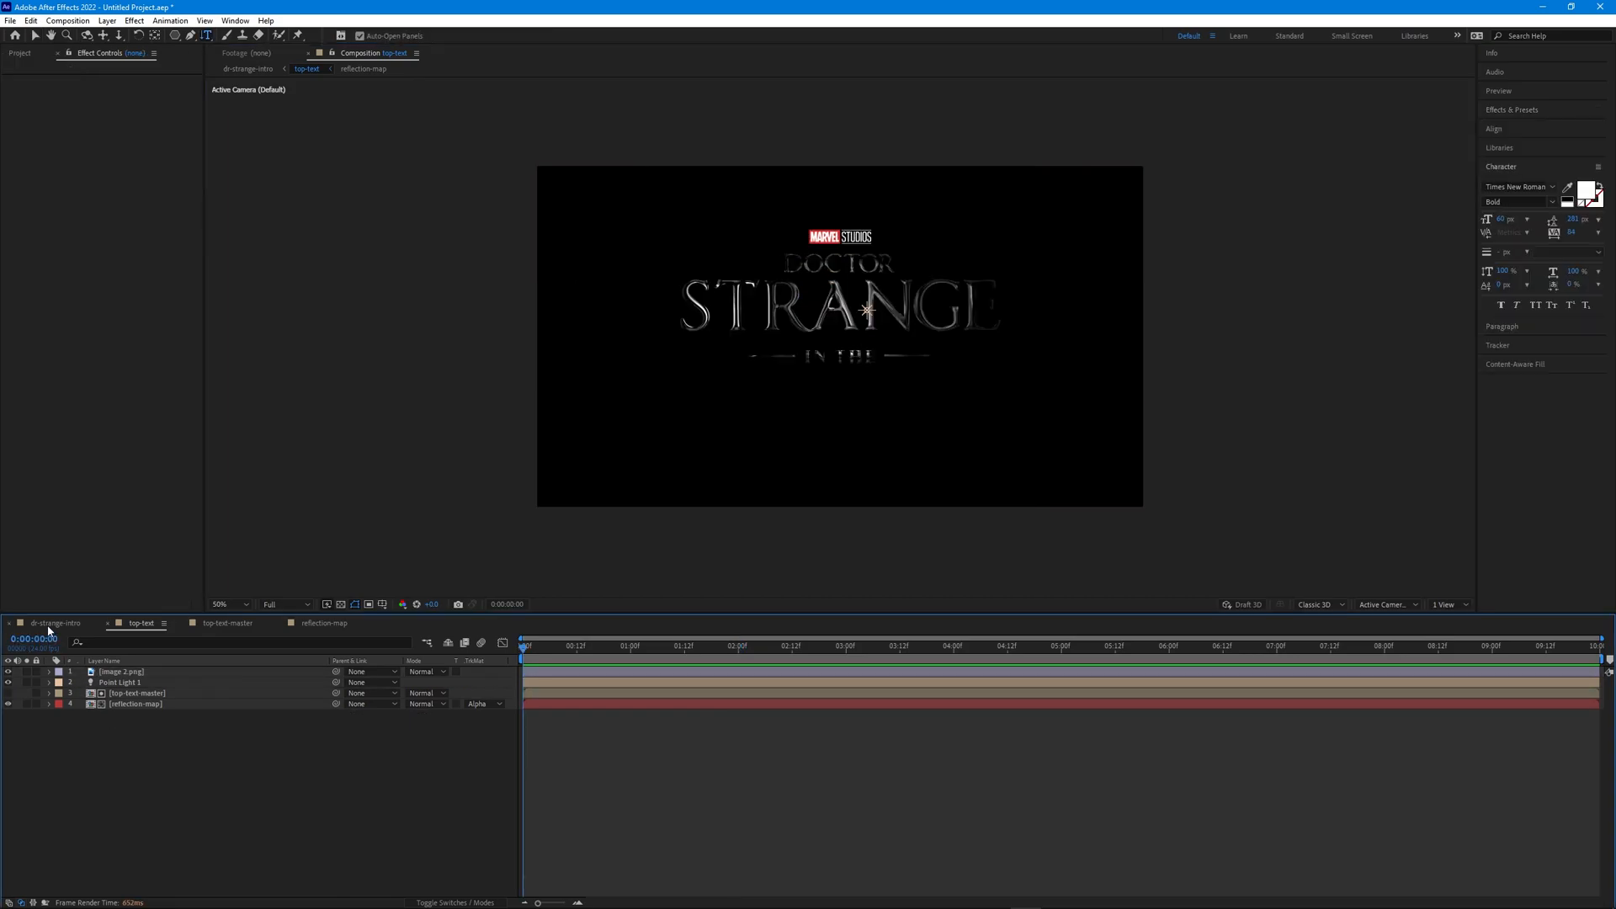
# Add the text MULTIVERSE below the title in dr-strange-intro and set its font to The Soul Of Vodka
pyautogui.click(48, 627)
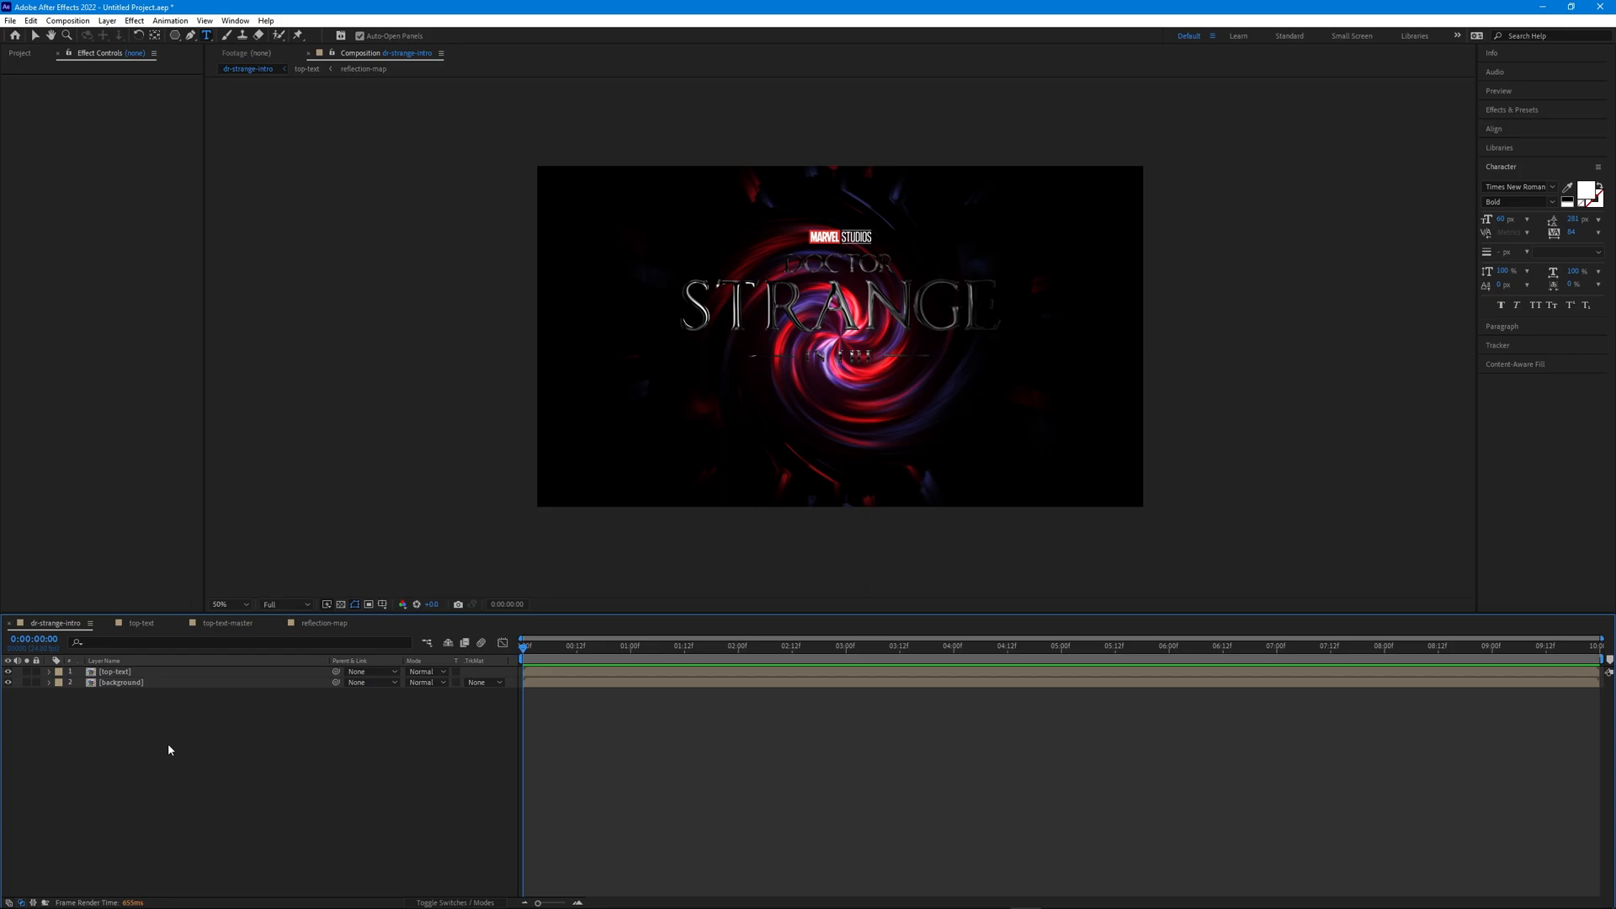
pyautogui.click(798, 422)
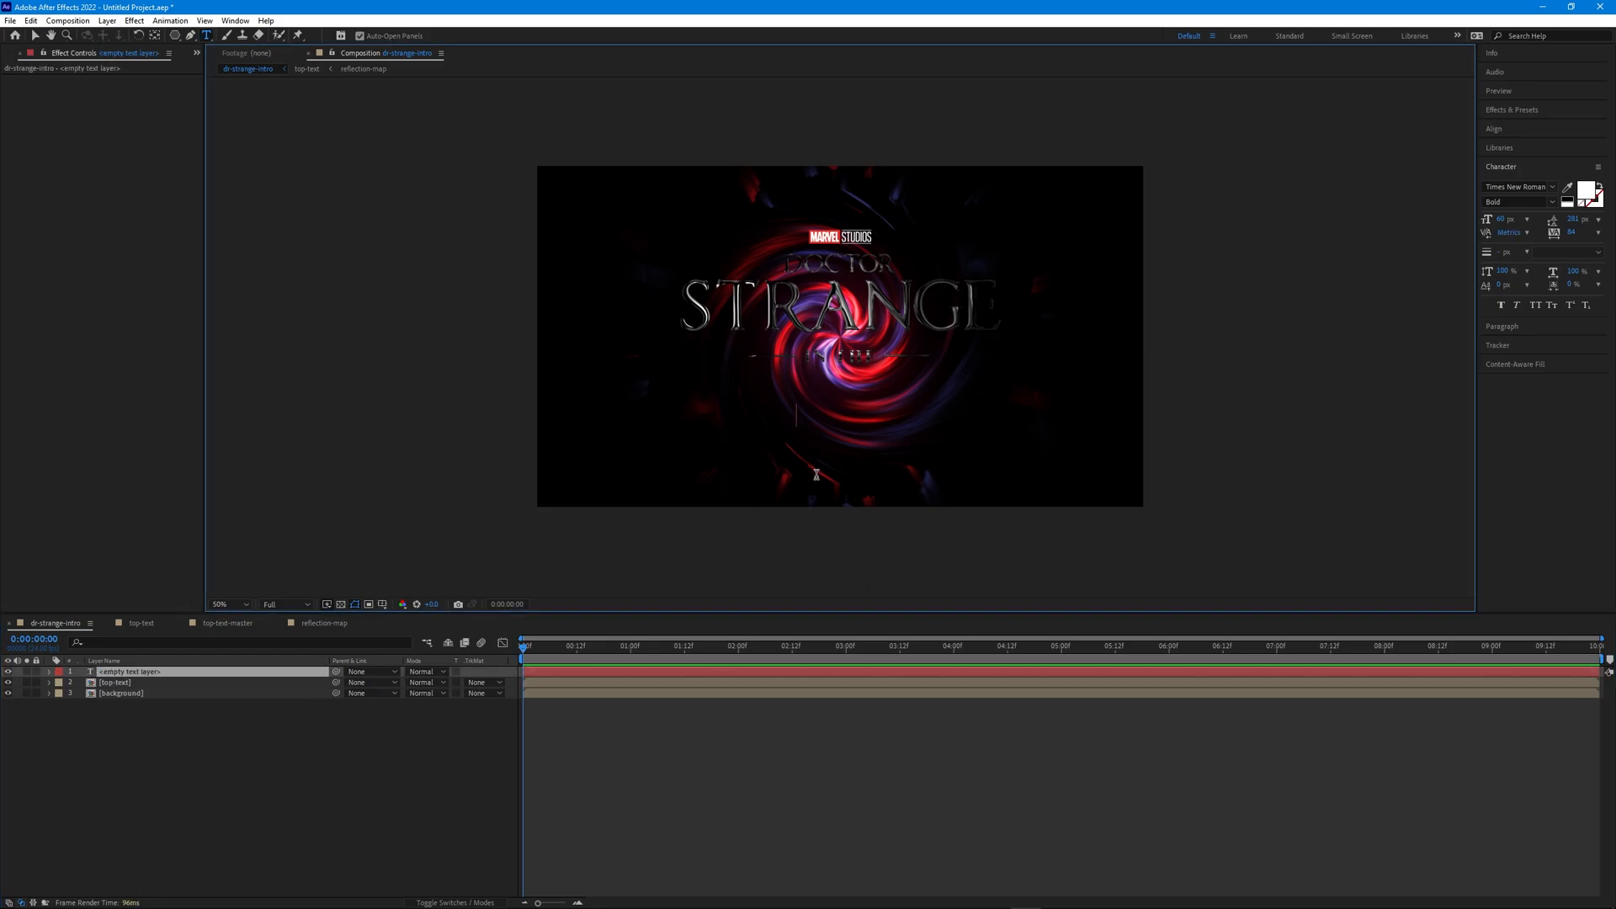
pyautogui.write('MULTIVERSE')
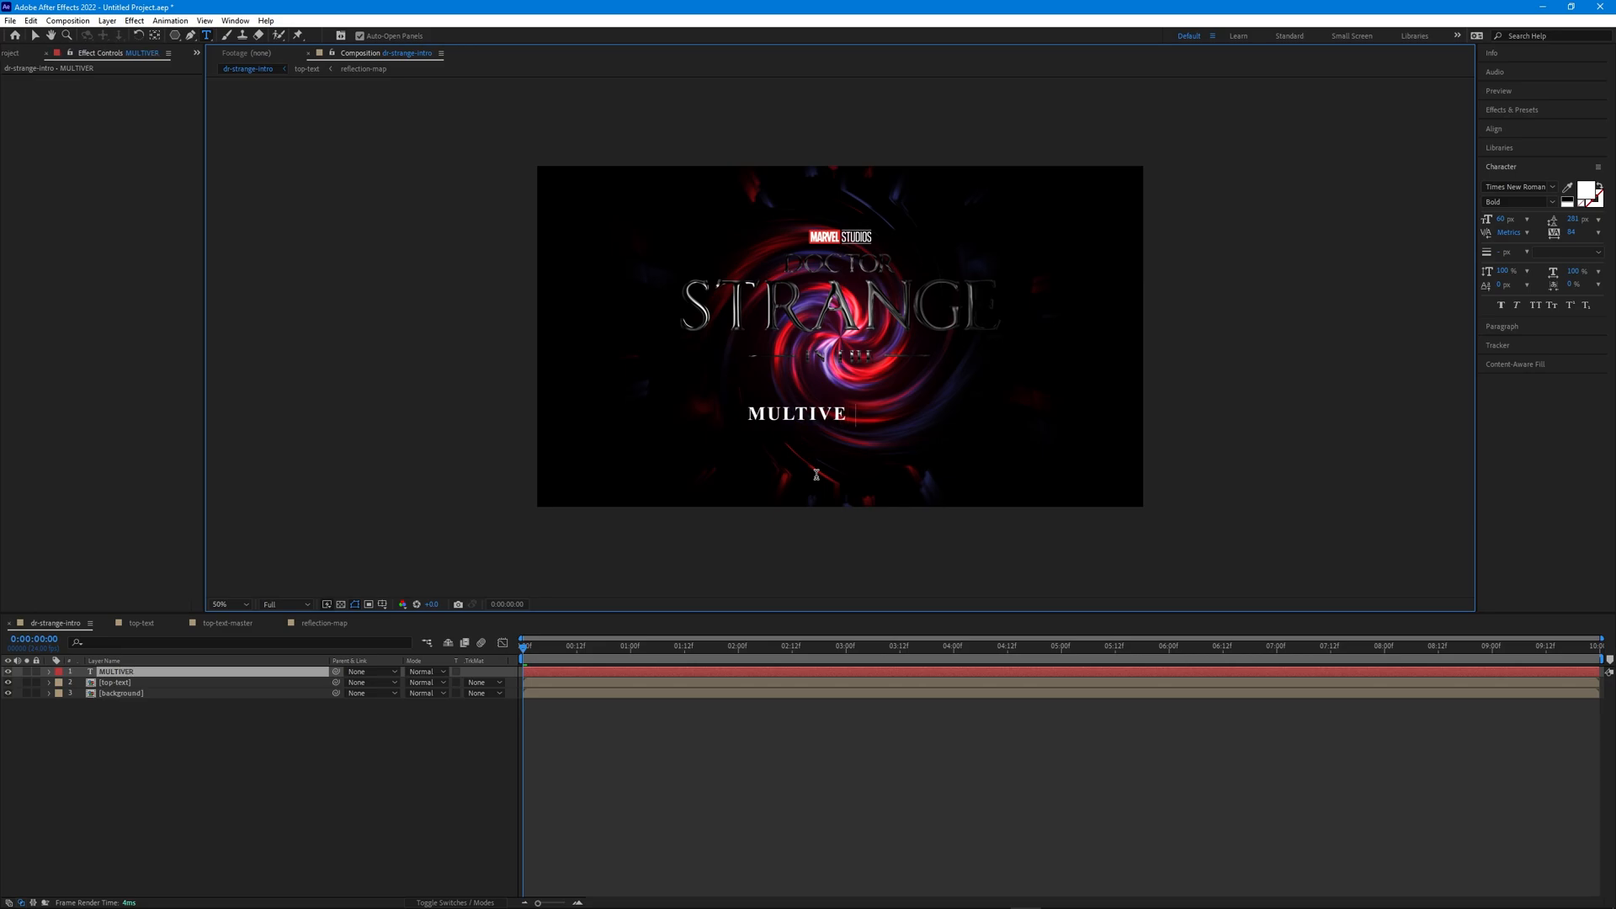
pyautogui.hotkey('ctrl', 'a')
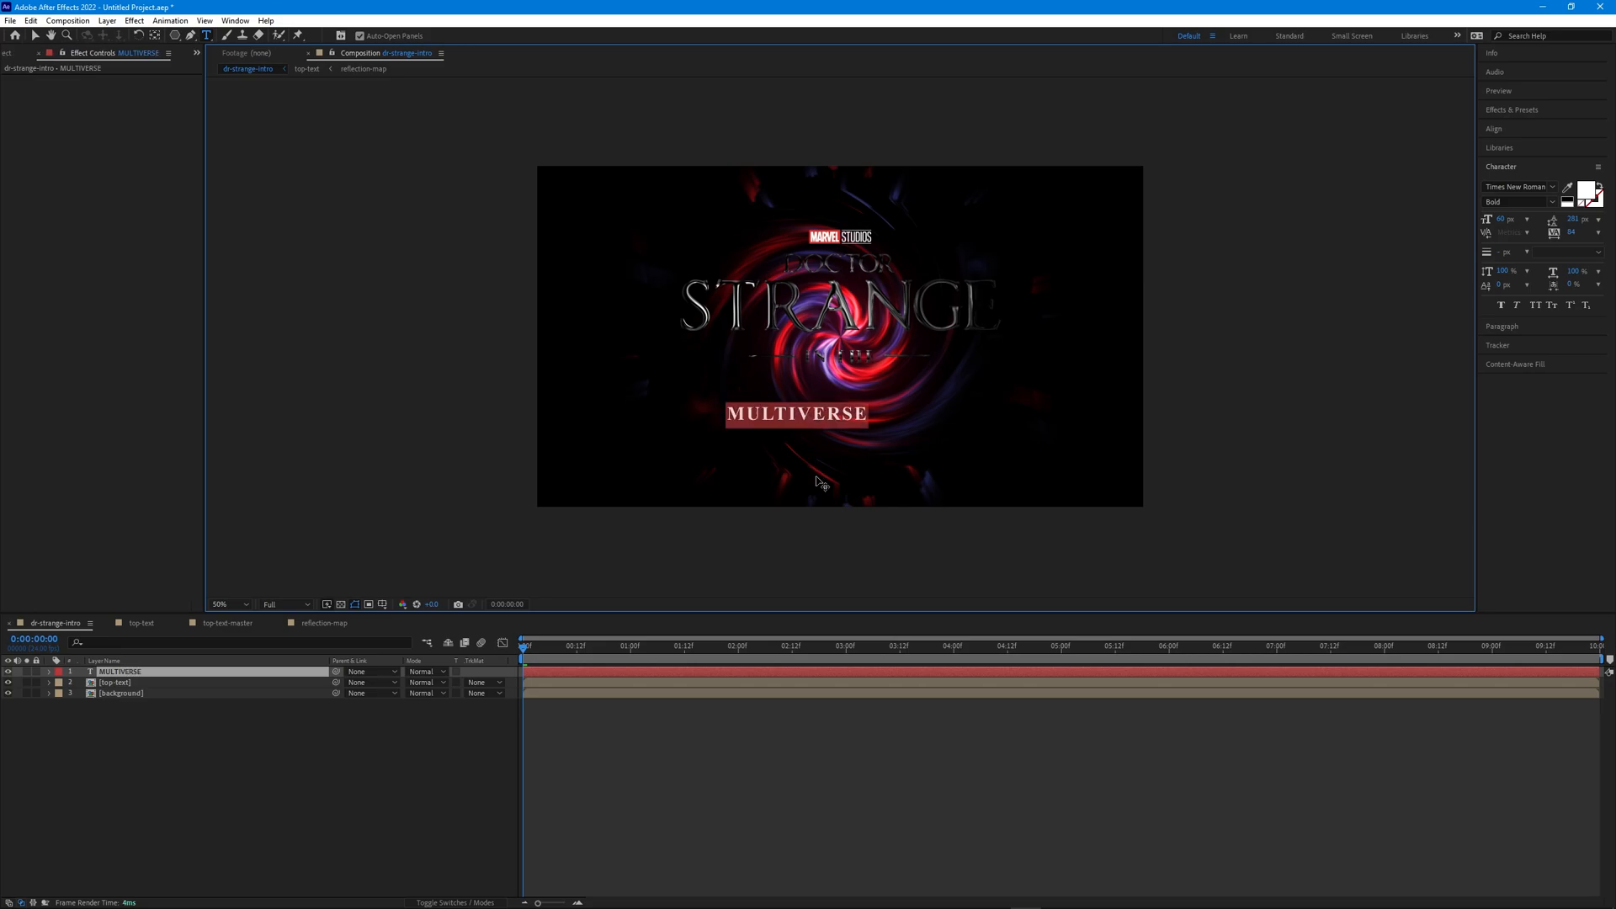
pyautogui.click(1551, 187)
pyautogui.write('soul')
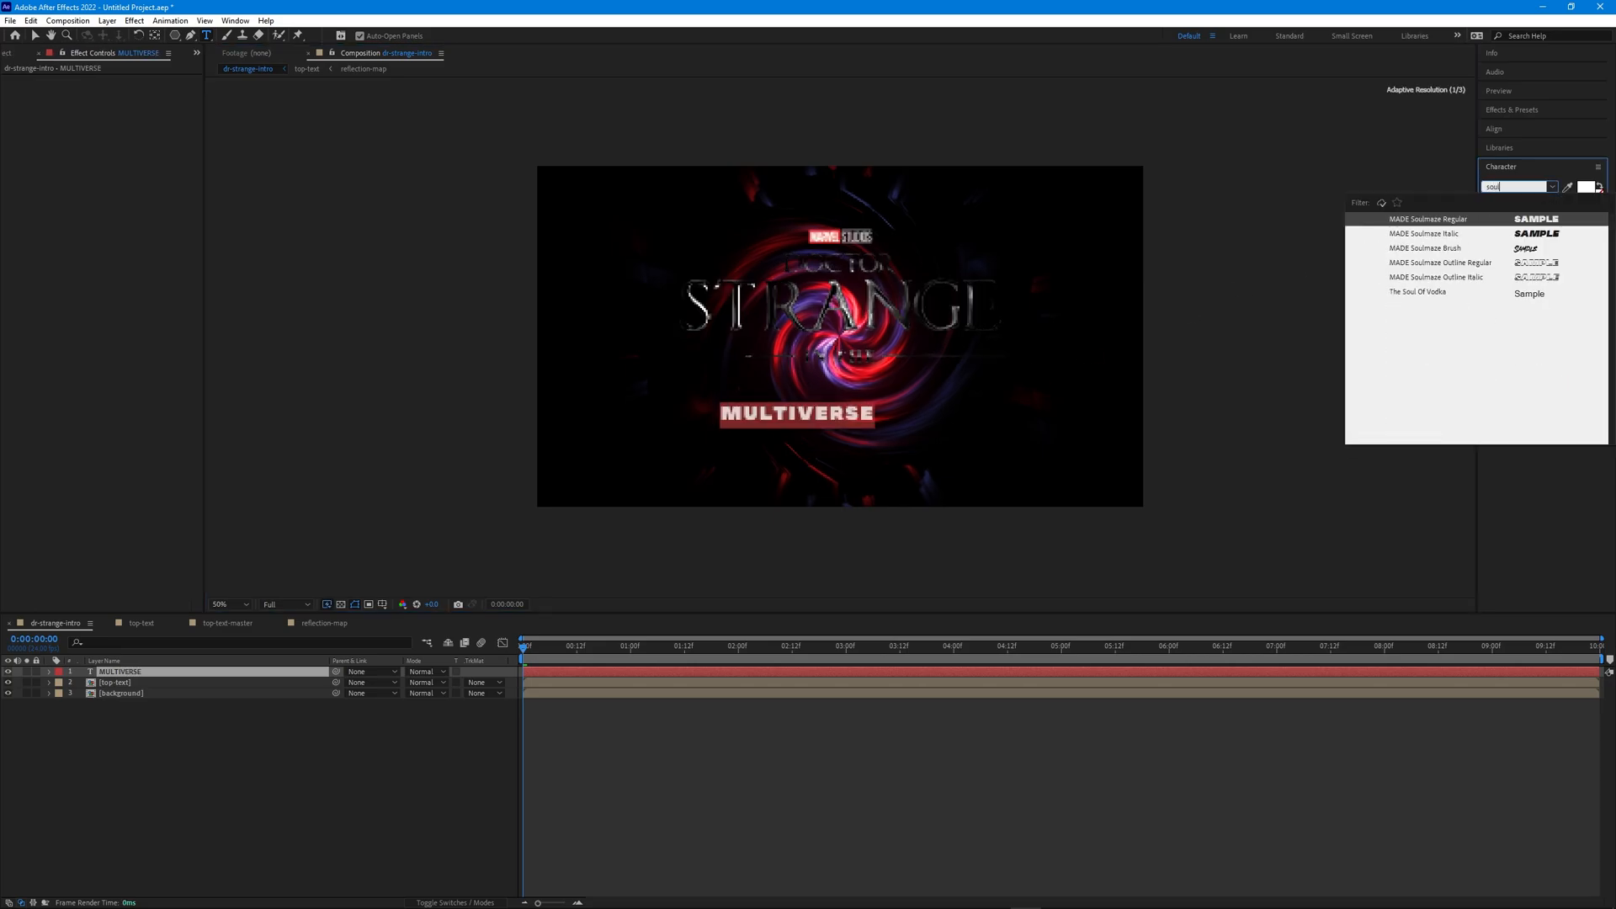
pyautogui.click(1428, 294)
# Duplicate the MULTIVERSE text, change the copy to MADNESS and position it beside the original on the same line
pyautogui.hotkey('ctrl', 'd')
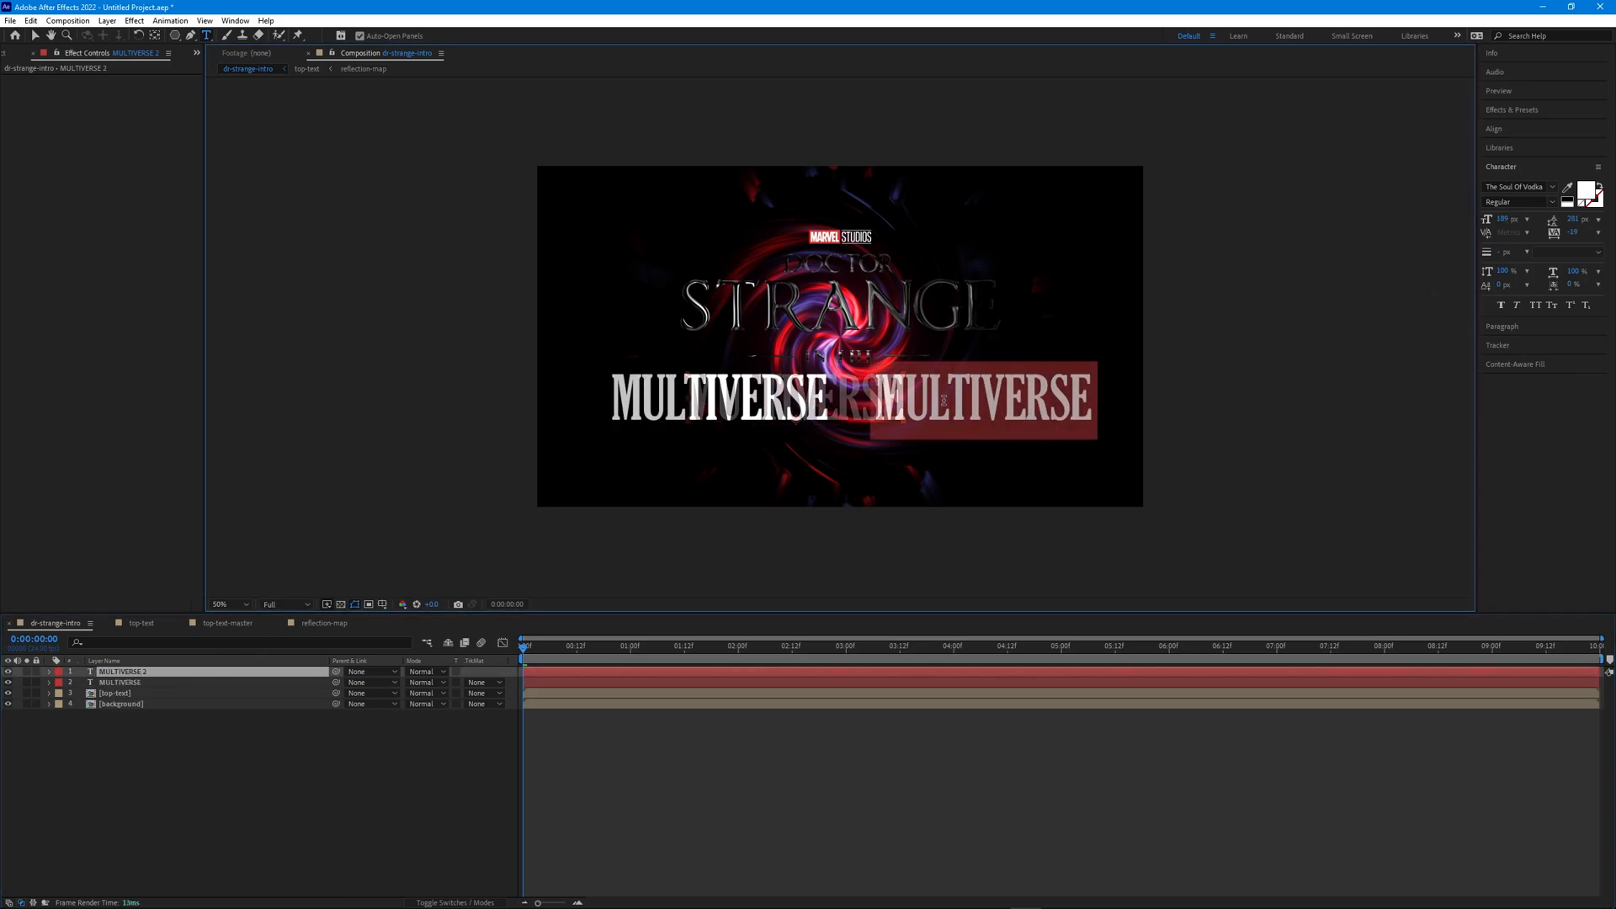
pyautogui.write('MADNESS')
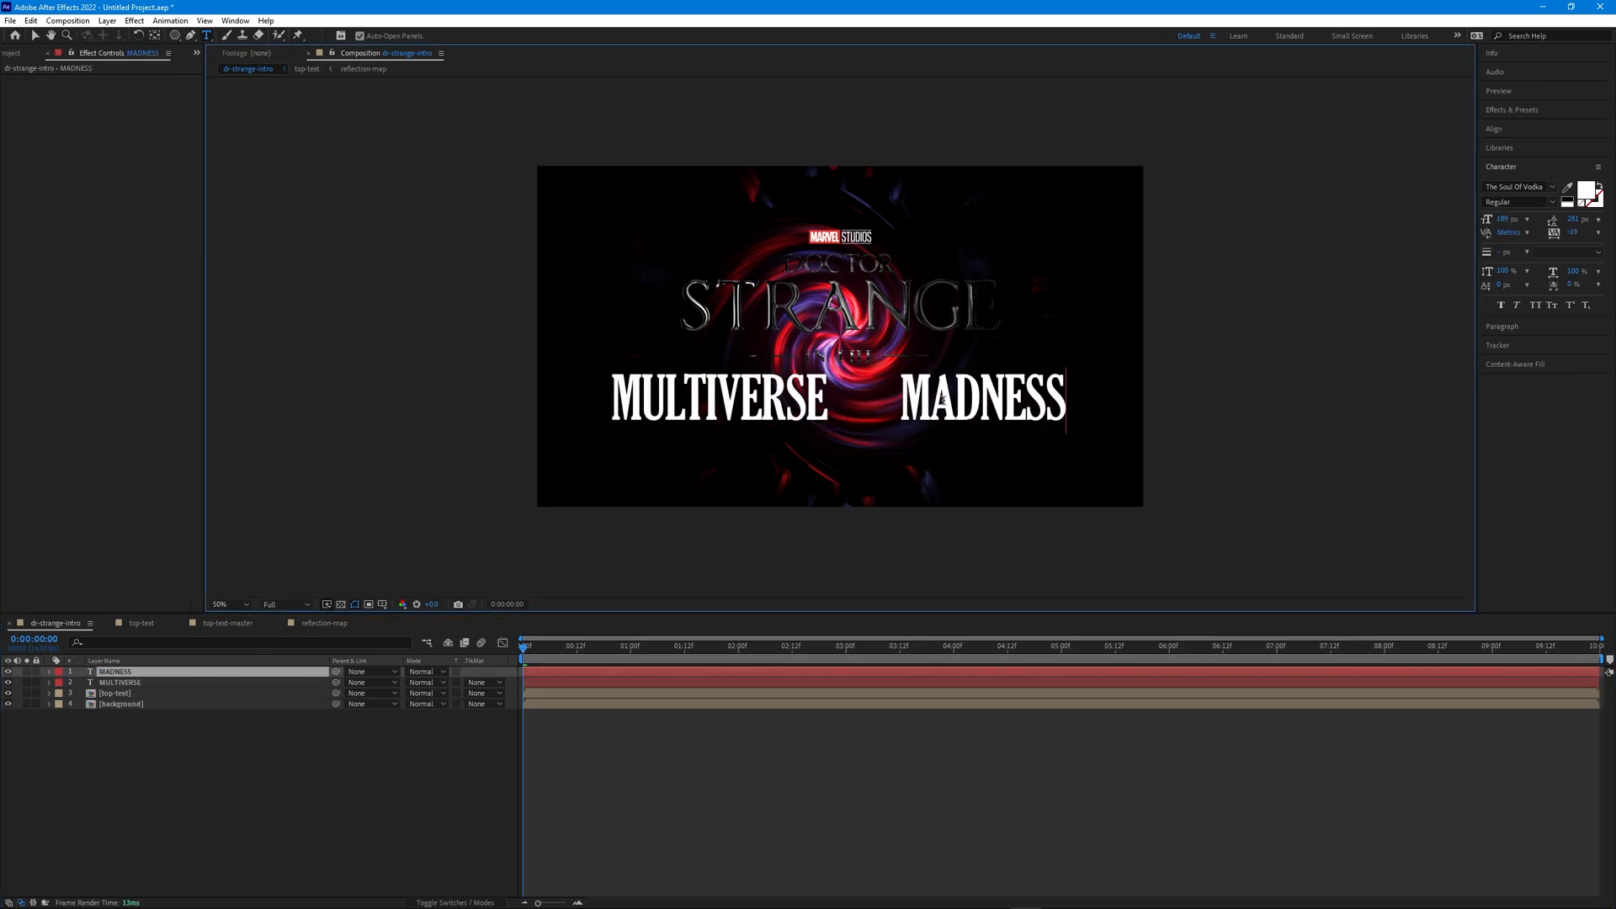
pyautogui.click(397, 770)
pyautogui.press('v')
pyautogui.moveTo(941, 406); pyautogui.dragTo(931, 406)
# Add the text OF in Times New Roman Bold and fit it small between MULTIVERSE and MADNESS
pyautogui.click(316, 773)
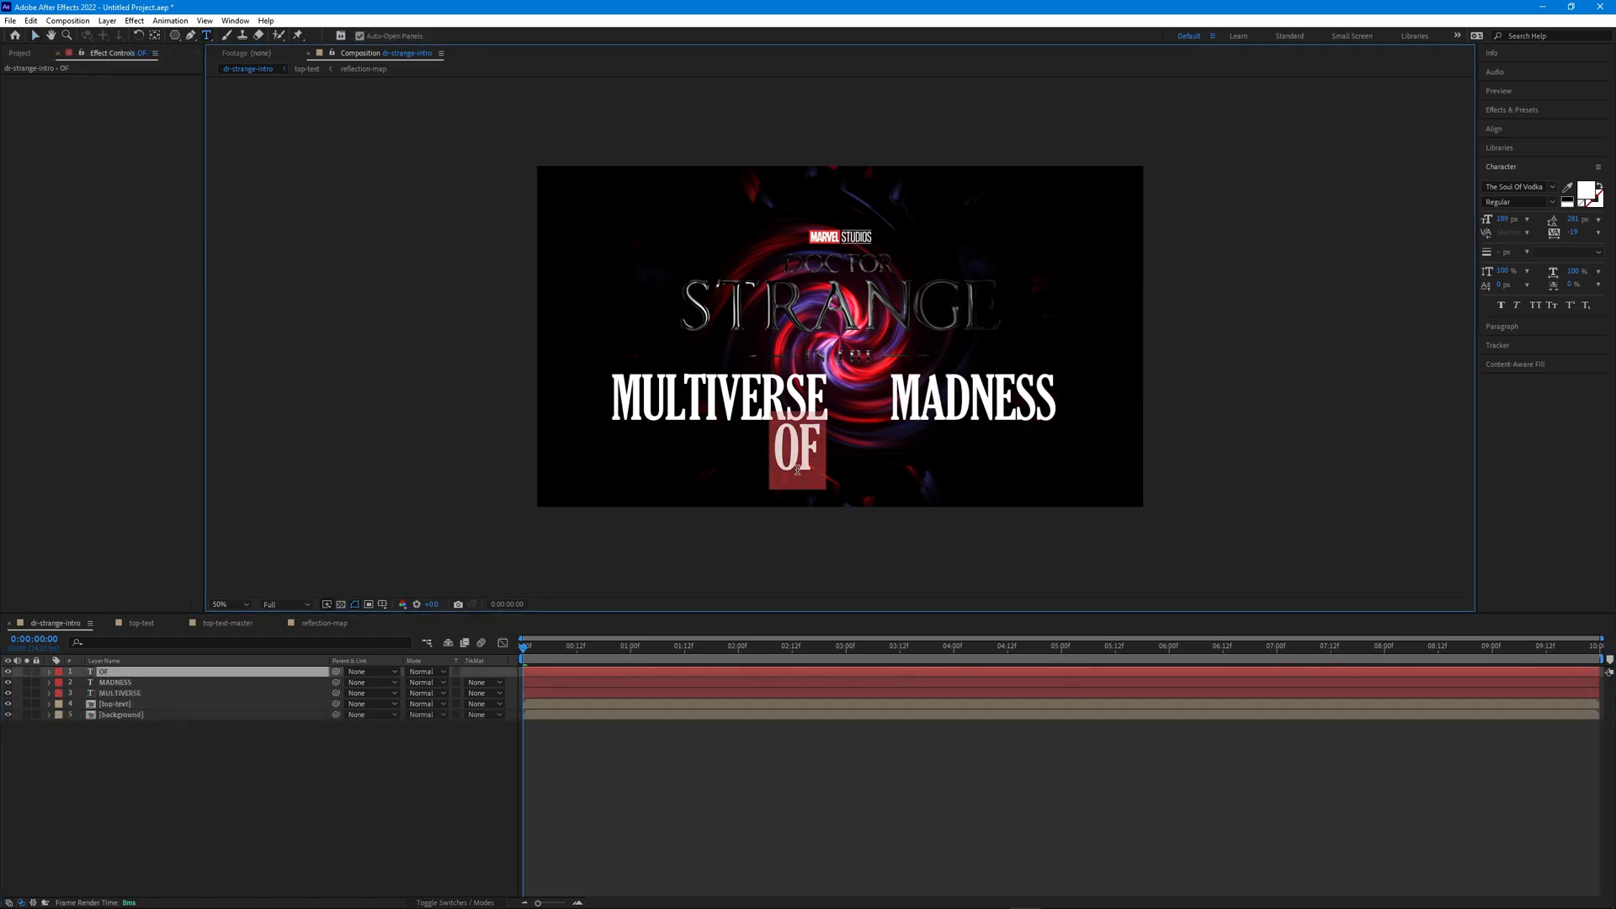
pyautogui.click(1515, 187)
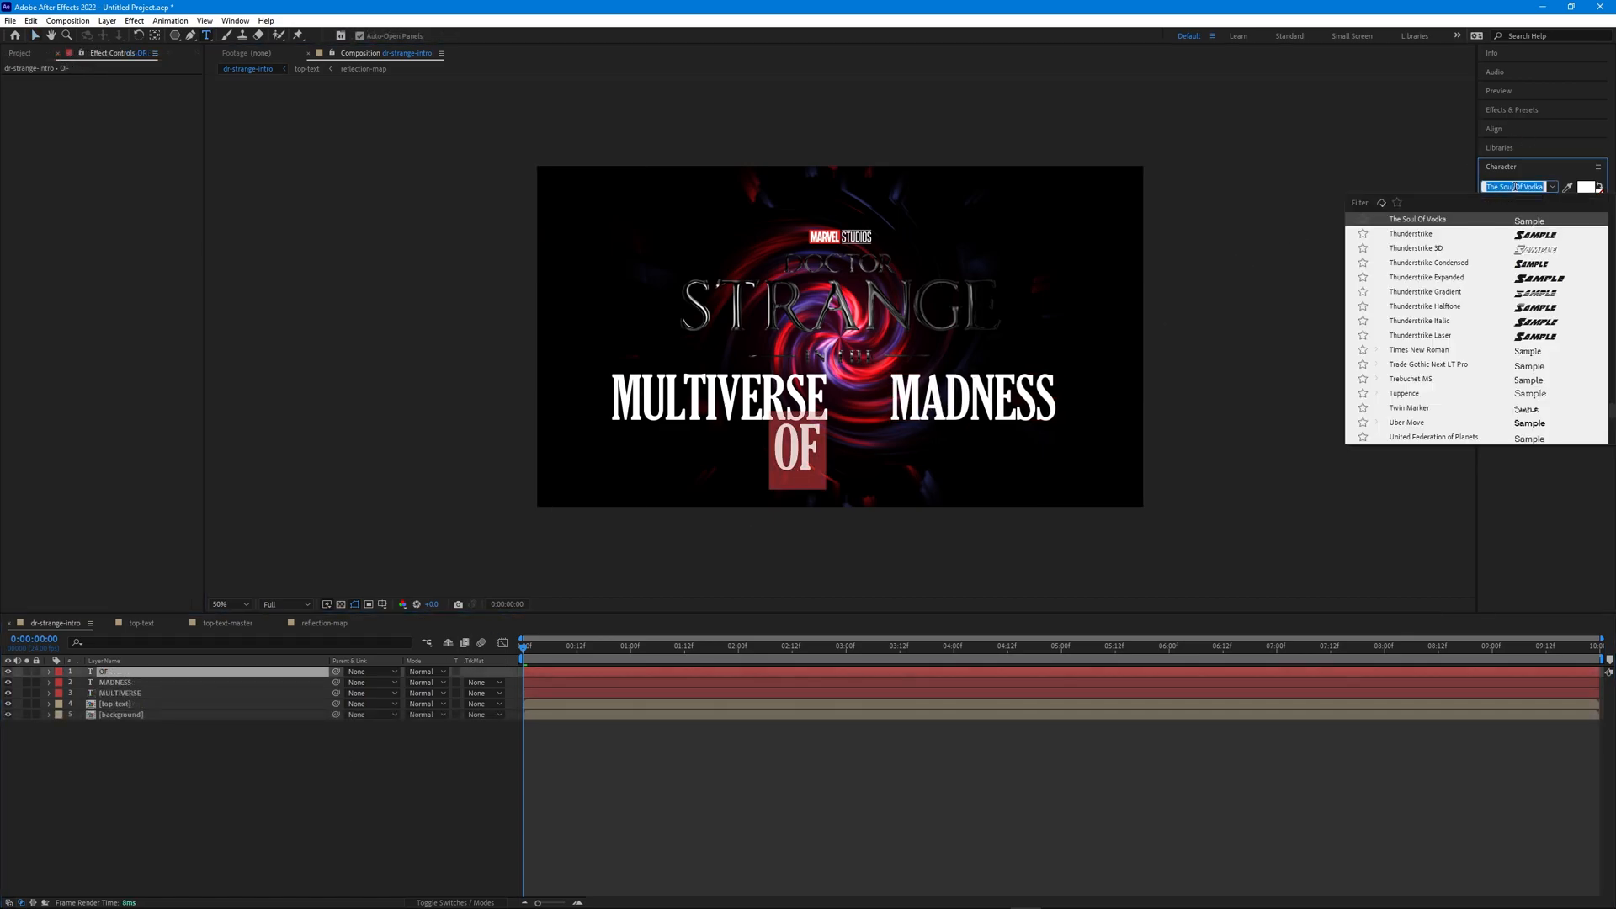
pyautogui.write('times')
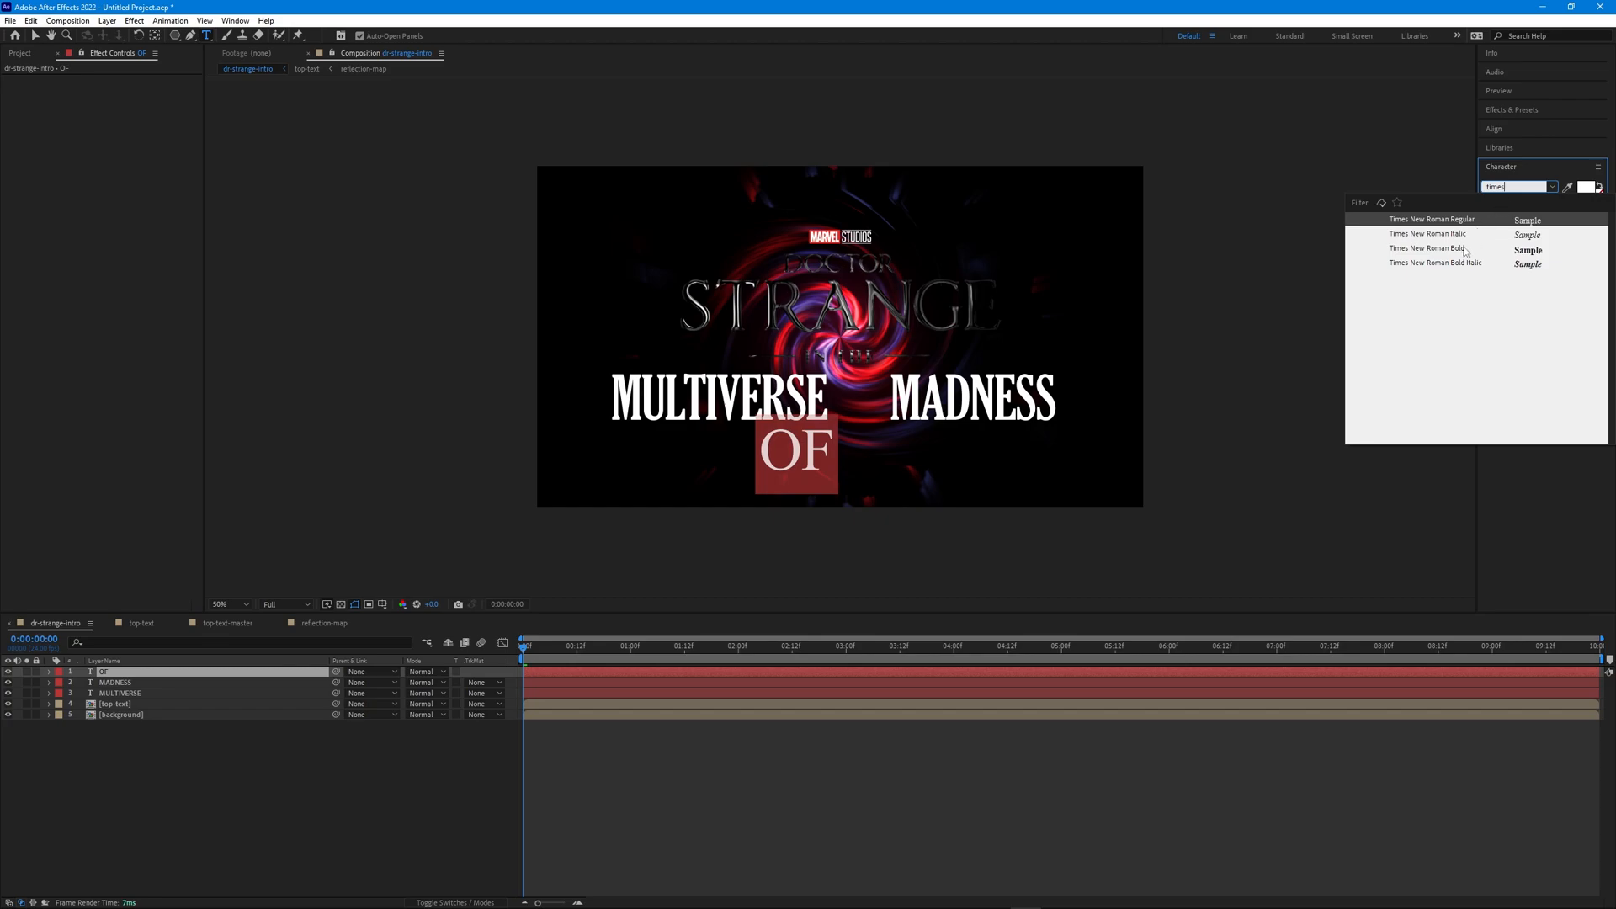
pyautogui.click(1465, 250)
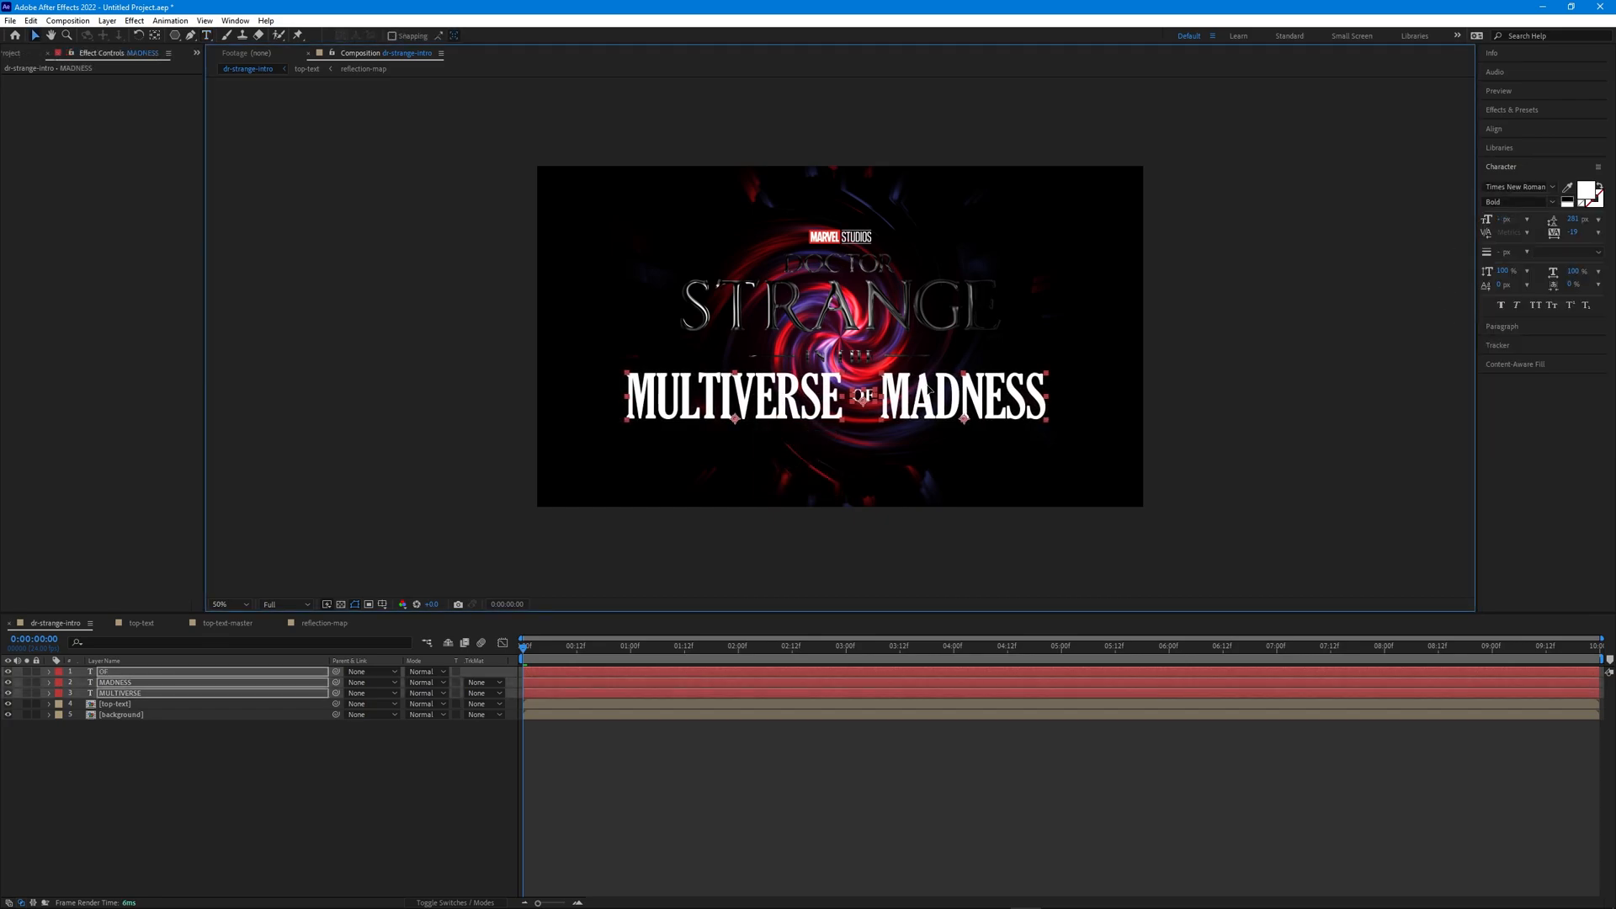
# Pre-compose the OF, MADNESS and MULTIVERSE layers as bottom-text and open that composition
pyautogui.hotkey('ctrl', 'shift', 'c')
pyautogui.write('bottom-text')
pyautogui.press('Return')
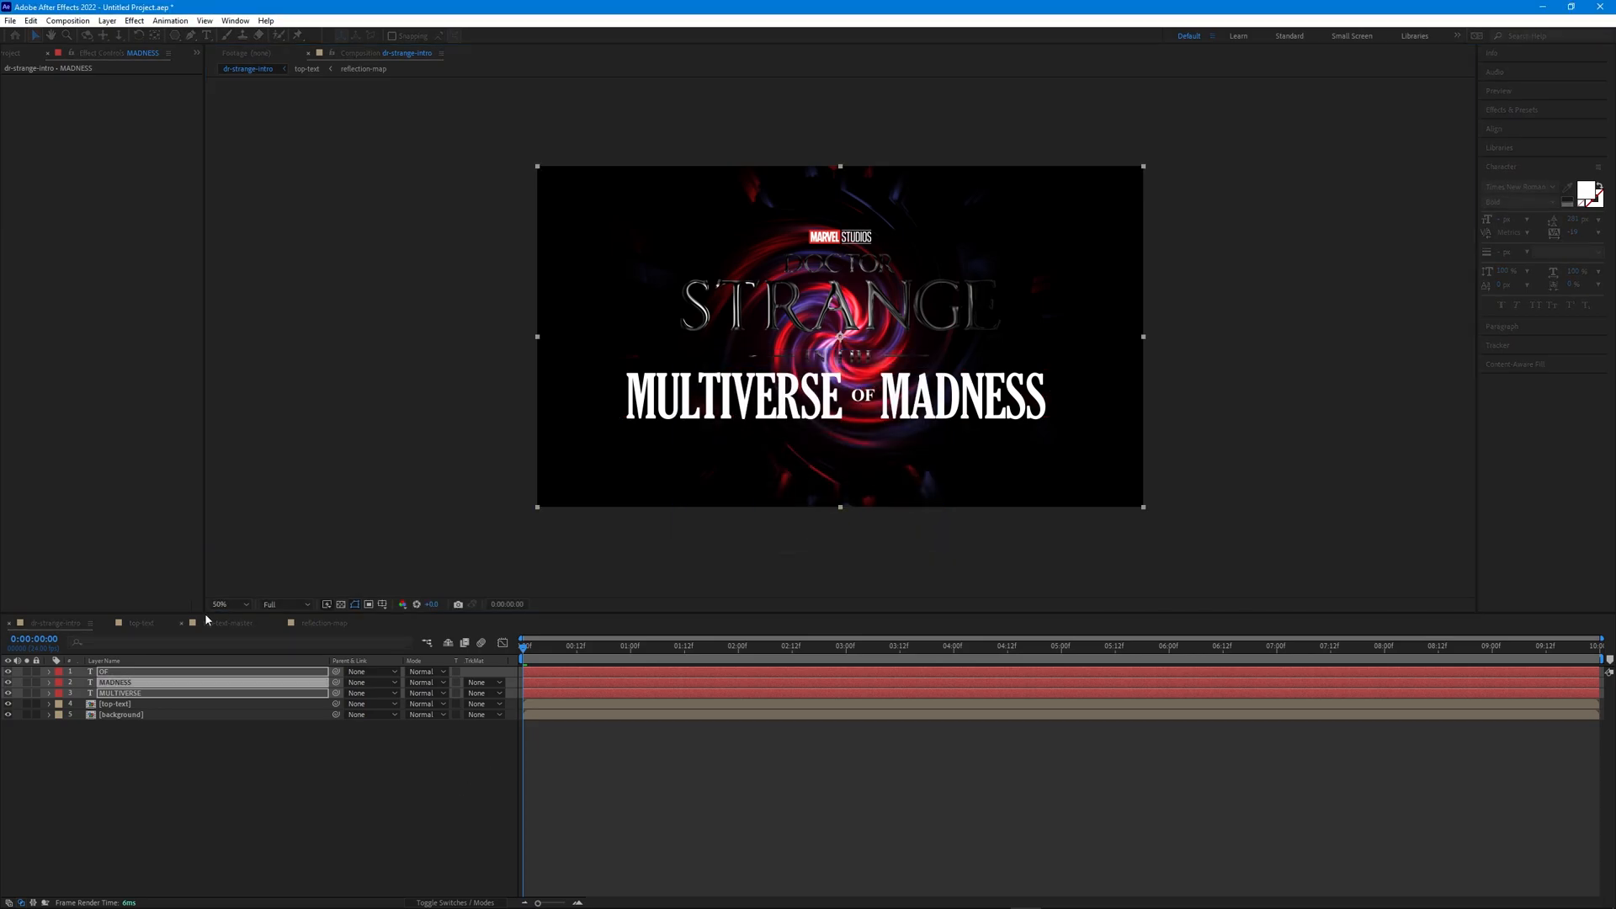
pyautogui.doubleClick(126, 674)
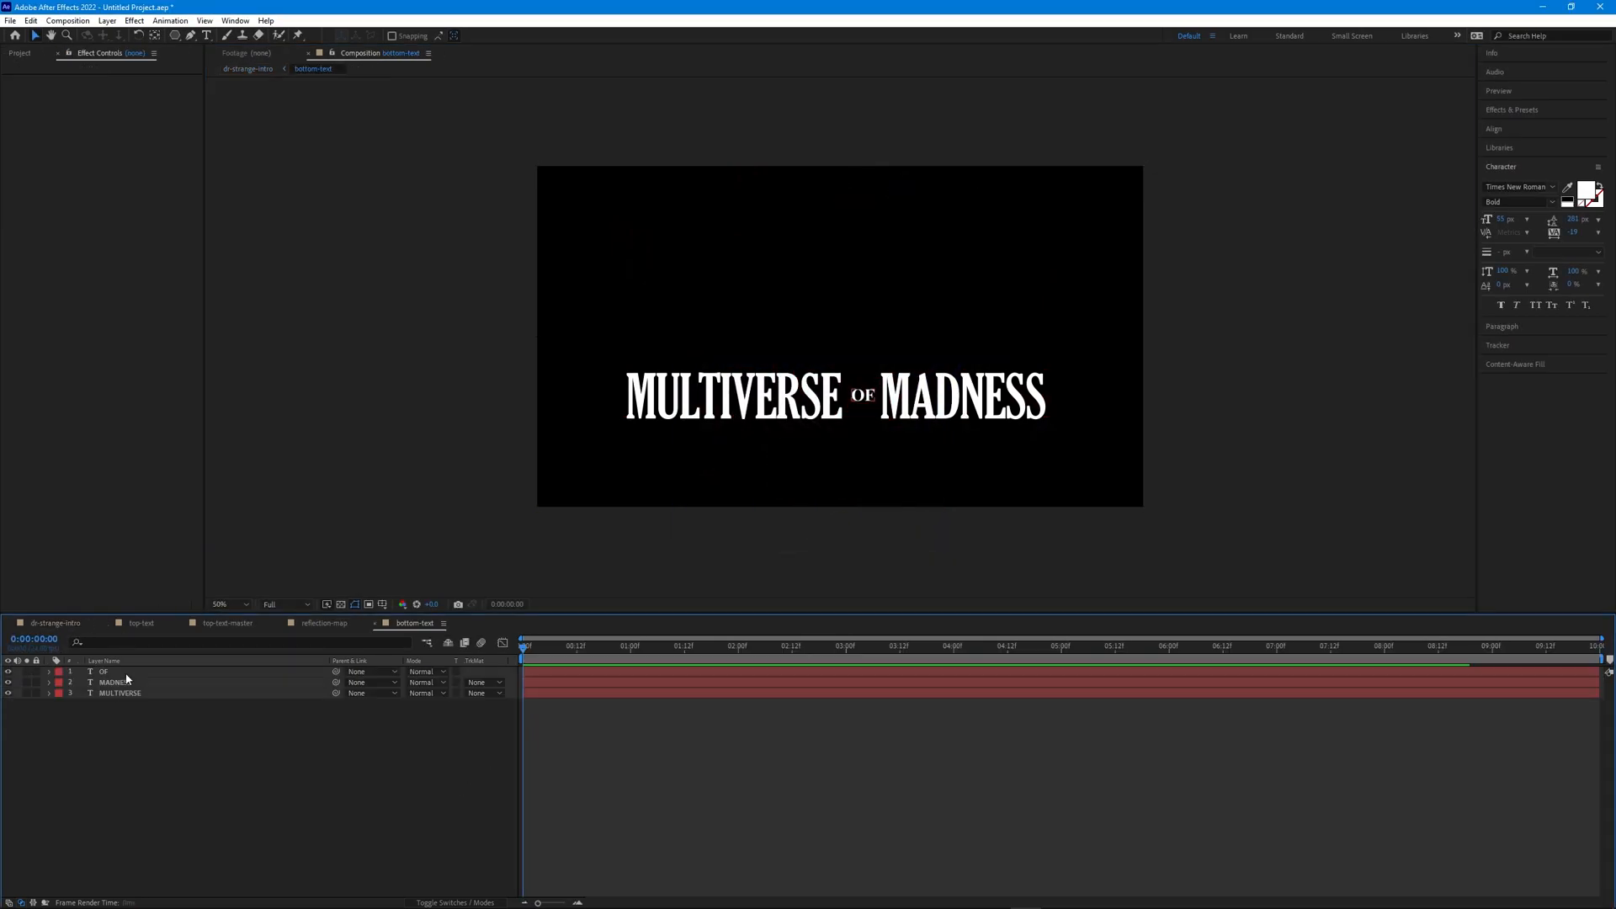
# Pre-compose the three text layers inside bottom-text as bottom-text-master
pyautogui.moveTo(232, 736); pyautogui.dragTo(125, 677)
pyautogui.rightClick(125, 677)
pyautogui.click(172, 620)
pyautogui.write('bottom-text-maste')
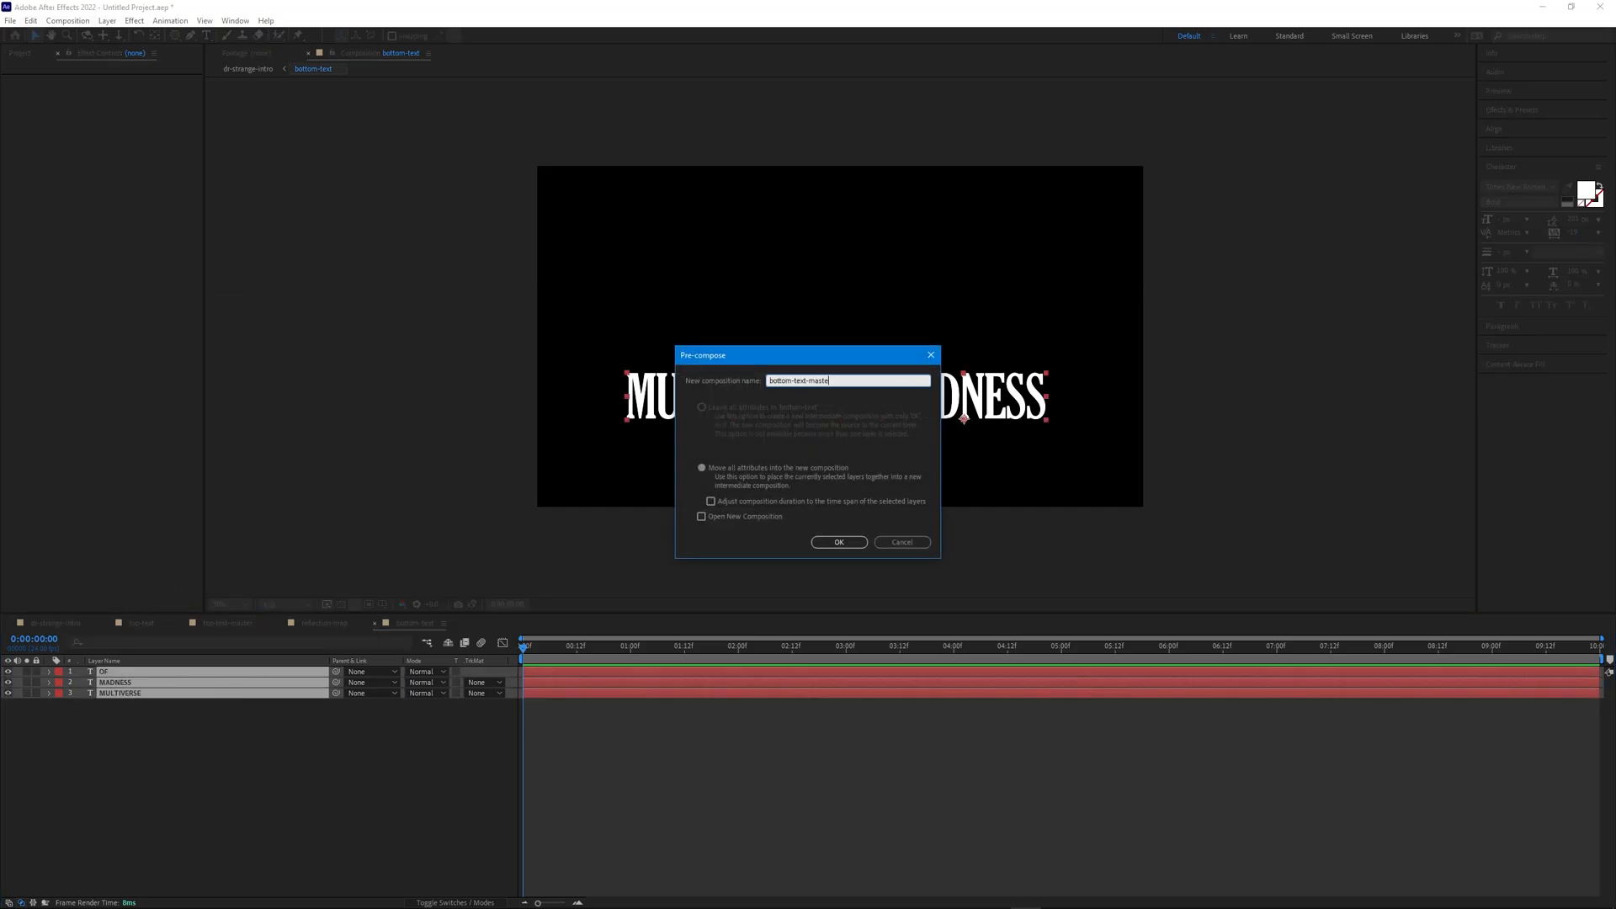
pyautogui.write('r')
pyautogui.press('Return')
# Create a black 1920 × 1080 solid named reflection beneath the bottom-text-master layer
pyautogui.hotkey('ctrl', 'y')
pyautogui.write('reflecti')
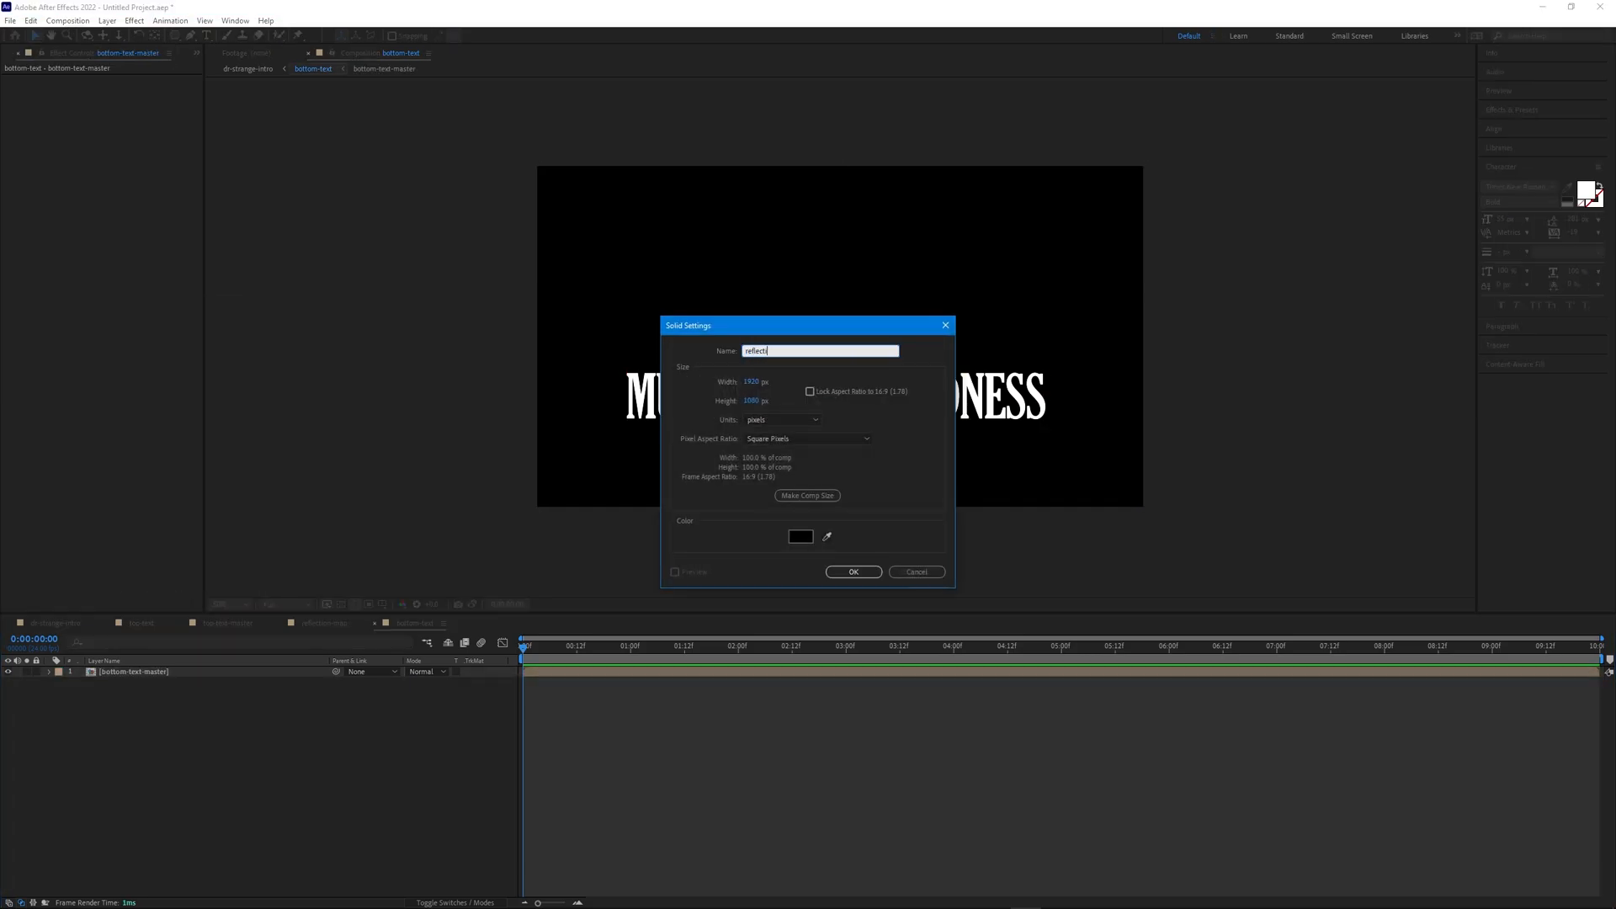
pyautogui.write('on')
pyautogui.press('Return')
# Pre-compose the reflection solid as reflection-map-02
pyautogui.rightClick(124, 682)
pyautogui.click(172, 619)
pyautogui.write('reflect')
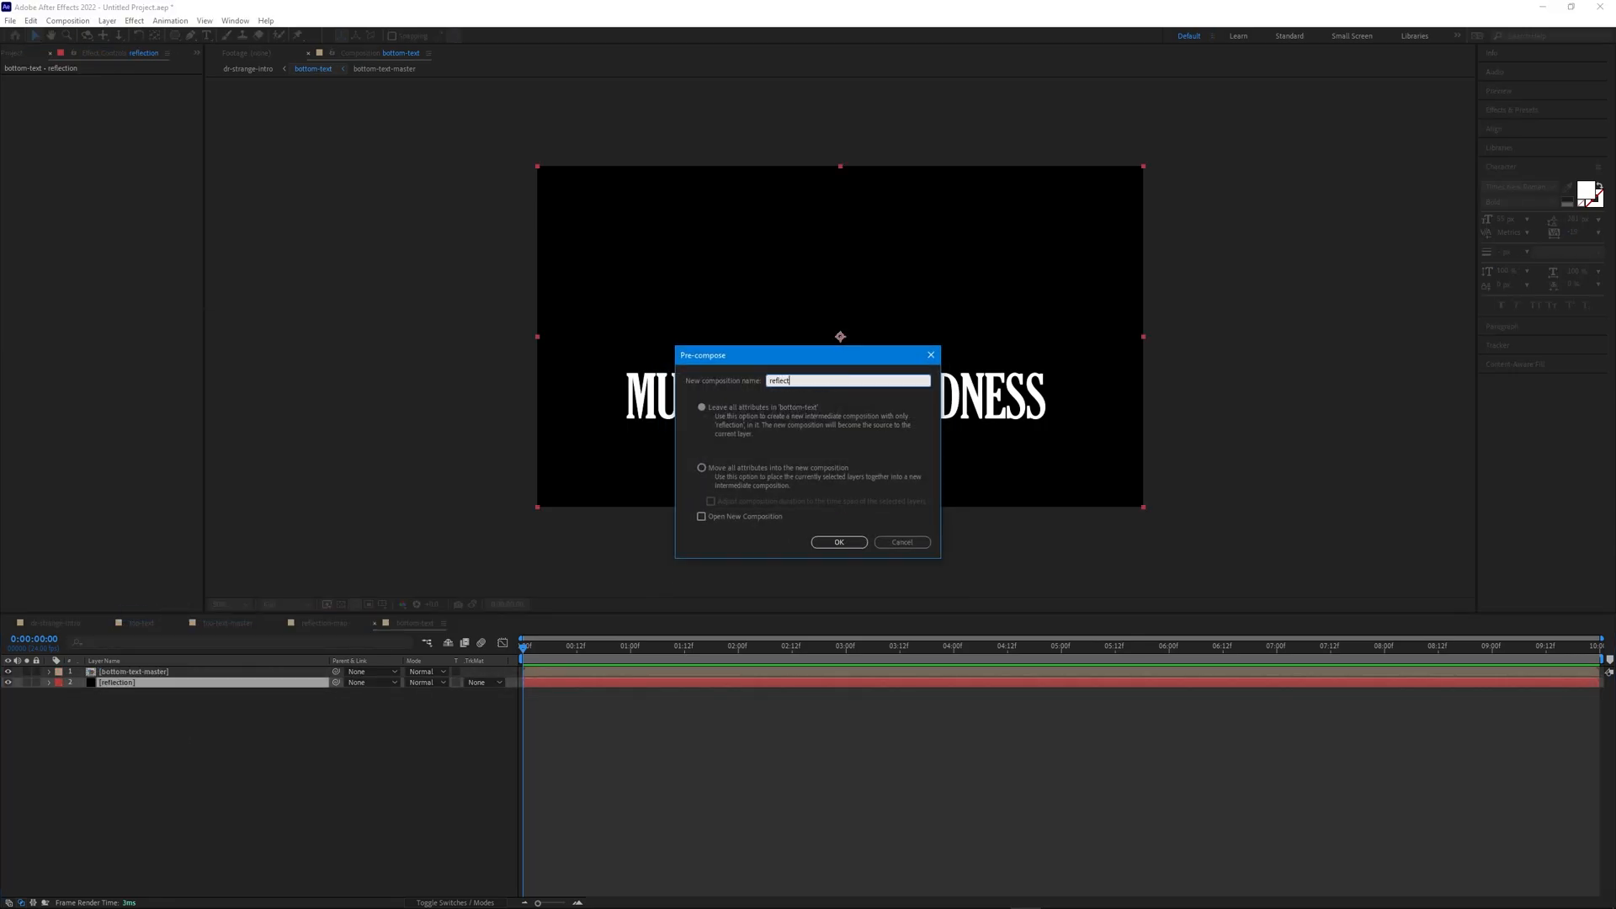
pyautogui.write('ion-map')
pyautogui.press('Return')
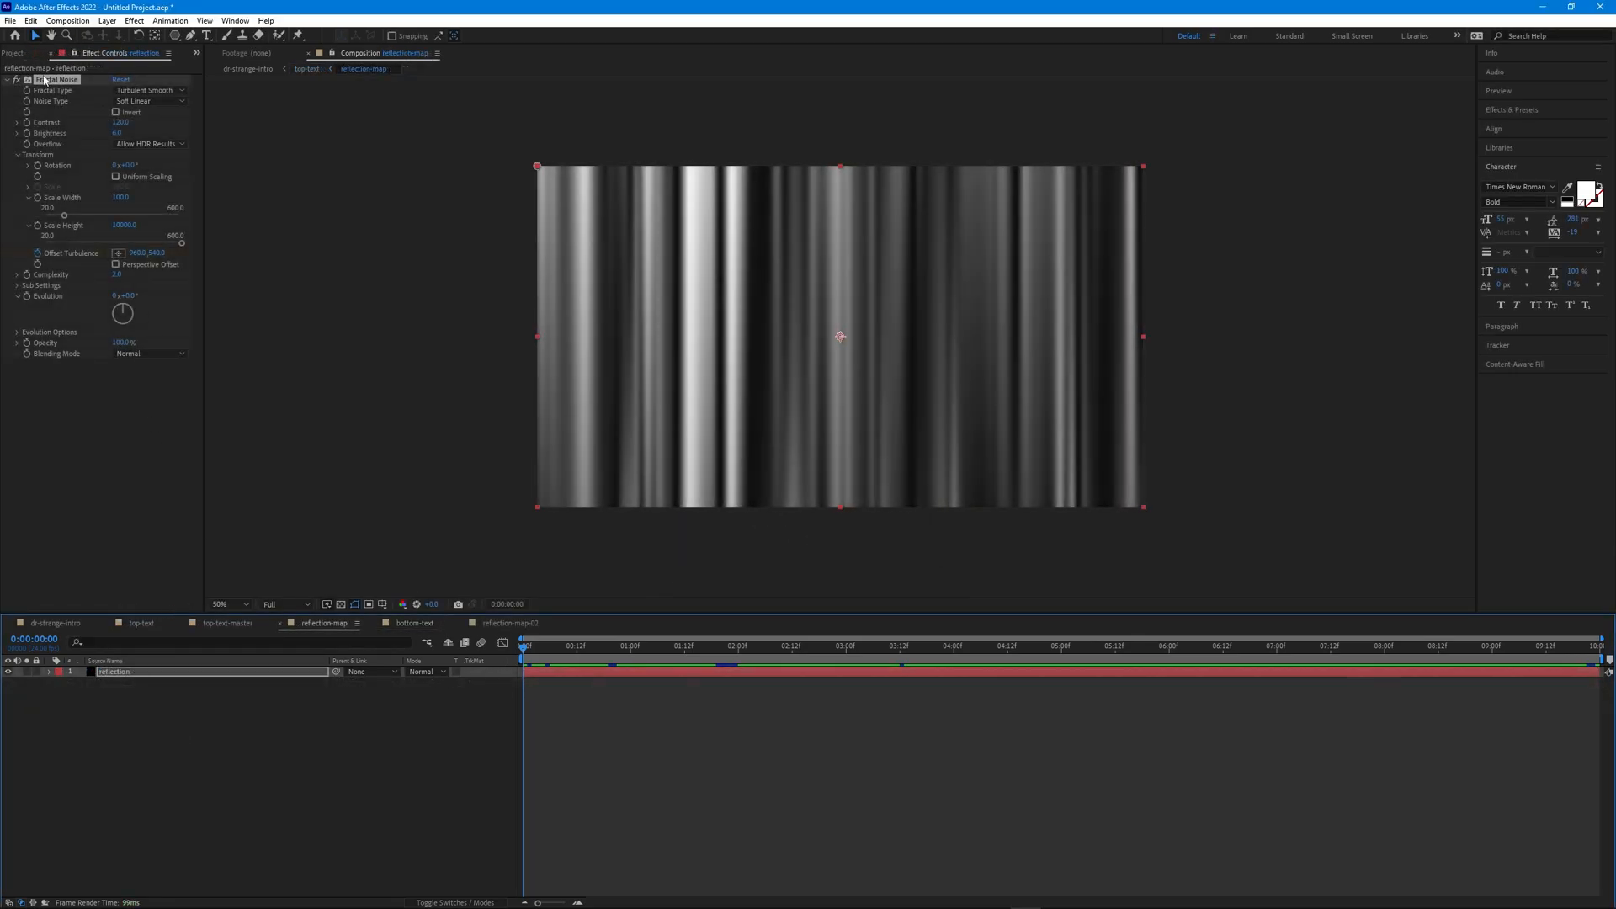
# Copy the Fractal Noise effect from the reflection-map solid onto the reflection solid in reflection-map-02
pyautogui.click(509, 623)
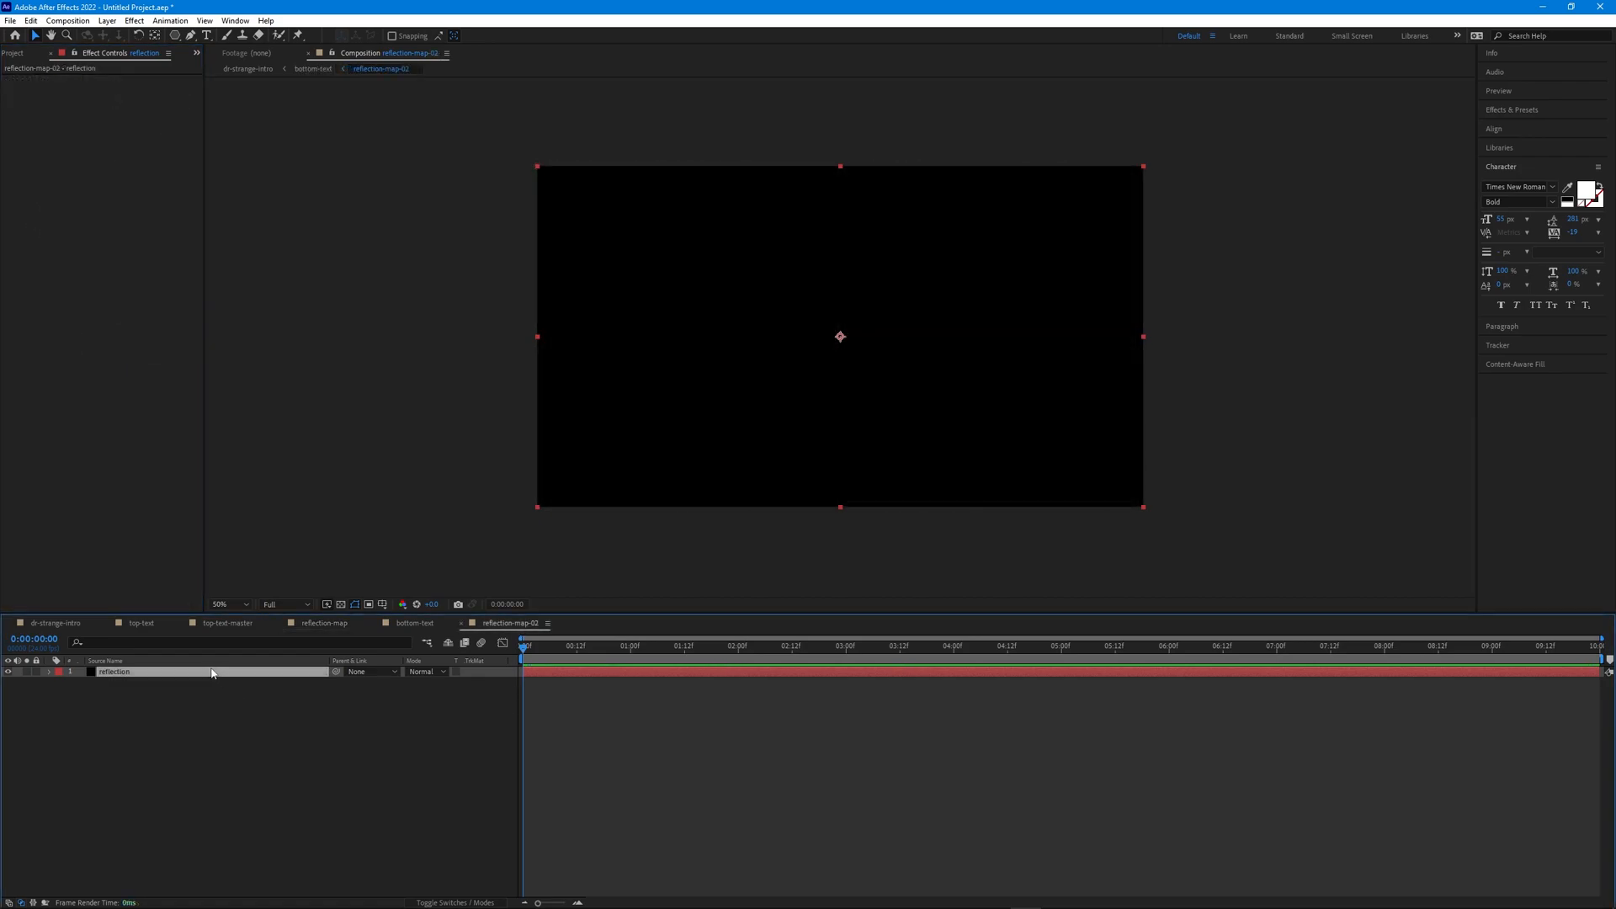
pyautogui.click(191, 675)
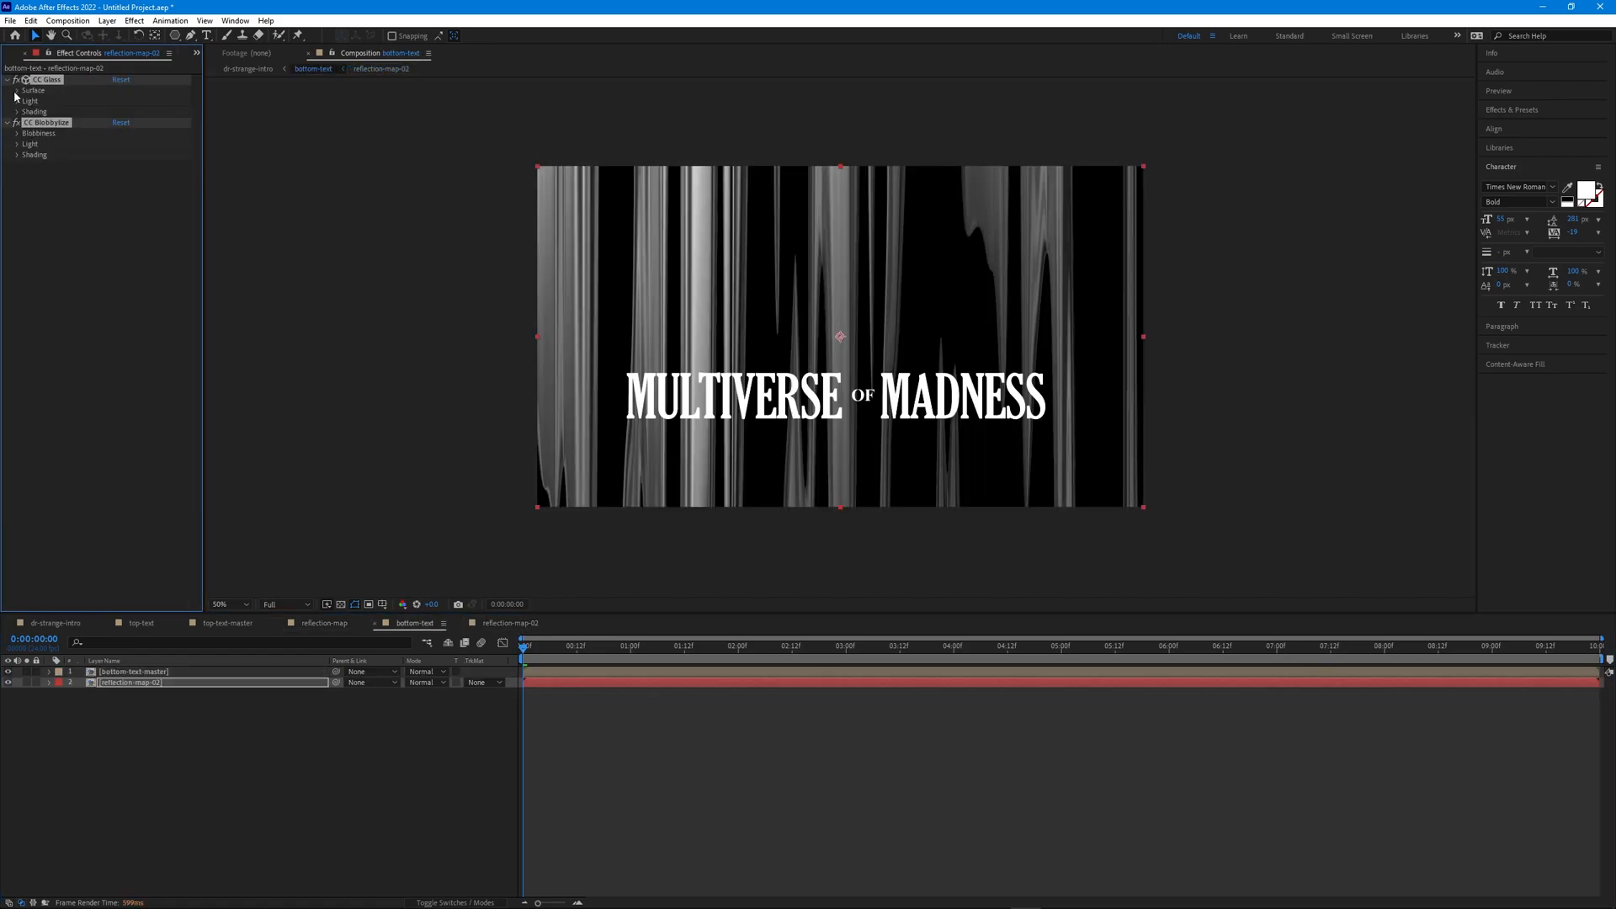
# Set CC Glass's Bump Map and CC Blobbylize's Blob Layer to bottom-text-master on the reflection-map-02 layer
pyautogui.click(17, 91)
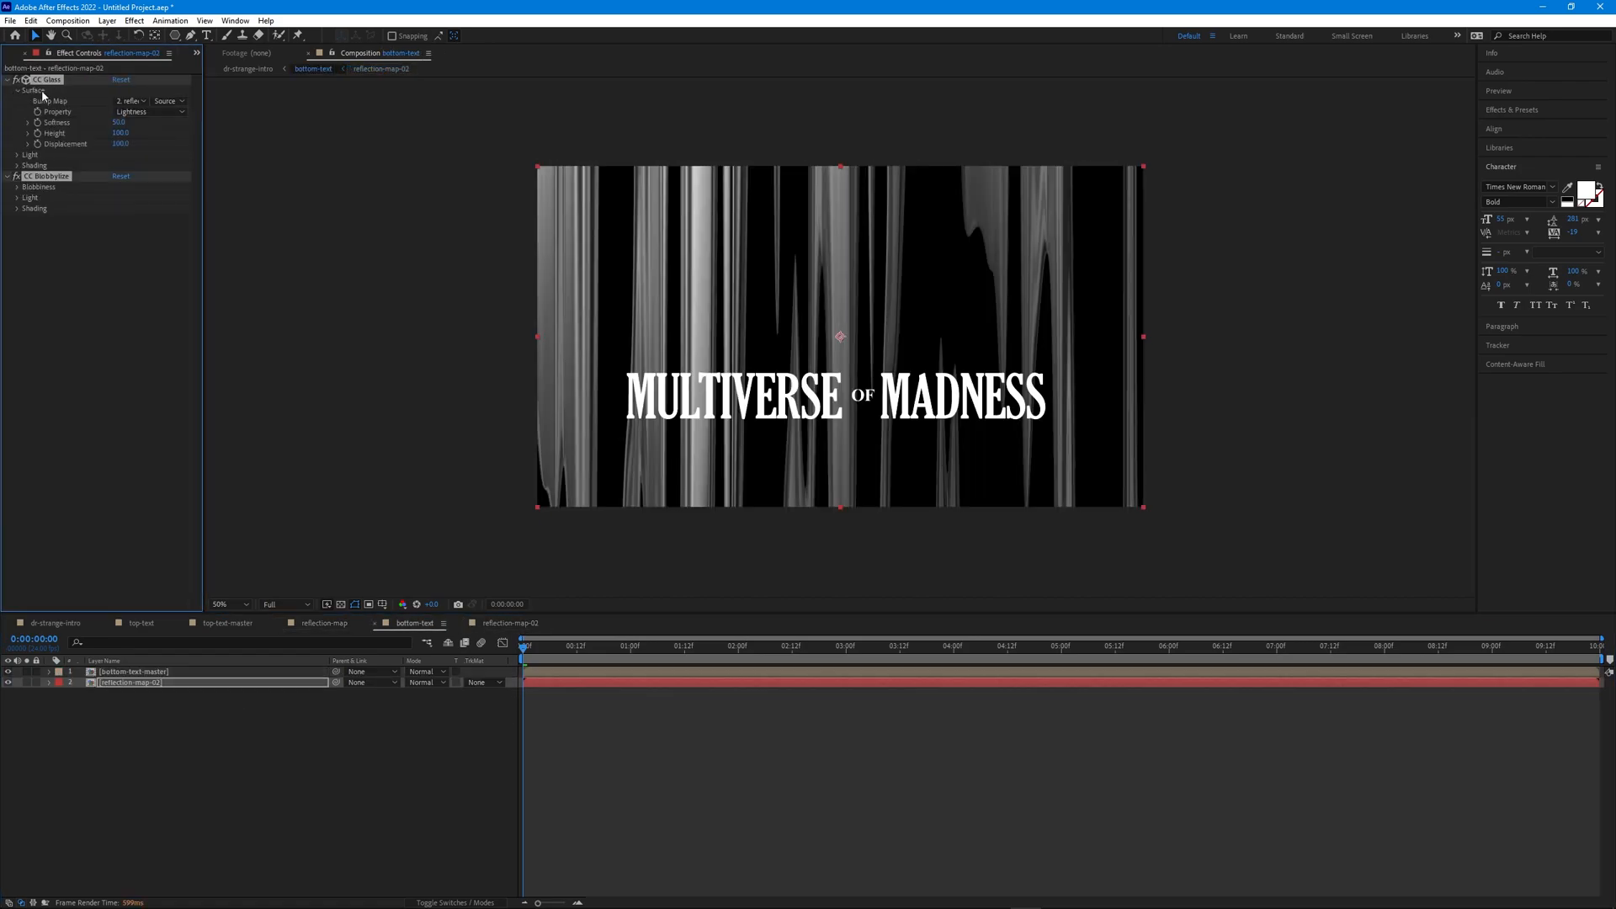
pyautogui.click(131, 103)
pyautogui.click(144, 133)
pyautogui.click(17, 186)
pyautogui.click(130, 198)
pyautogui.click(143, 225)
# Apply bottom-text-master as an alpha track matte to the reflection-map-02 layer
pyautogui.click(484, 682)
pyautogui.click(522, 710)
# Paste Point Light 1 into bottom-text and lower it to Y 743 at both its 0-second and 2-second position keyframes
pyautogui.hotkey('ctrl', 'v')
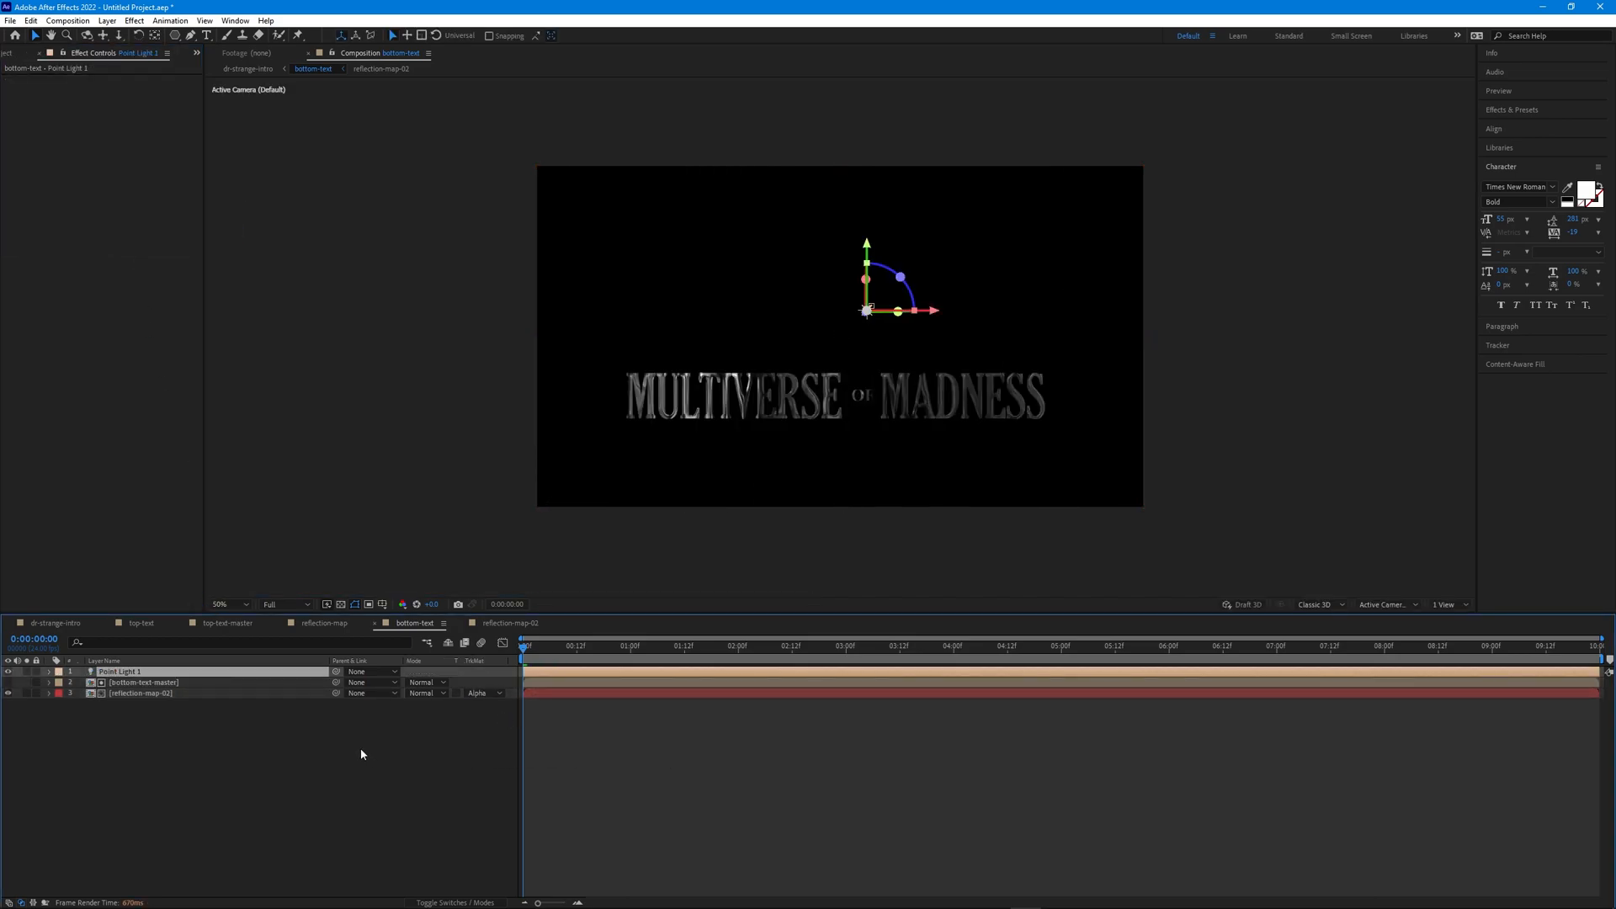
pyautogui.press('u')
pyautogui.moveTo(438, 683); pyautogui.dragTo(589, 706)
pyautogui.click(739, 653)
pyautogui.click(739, 683)
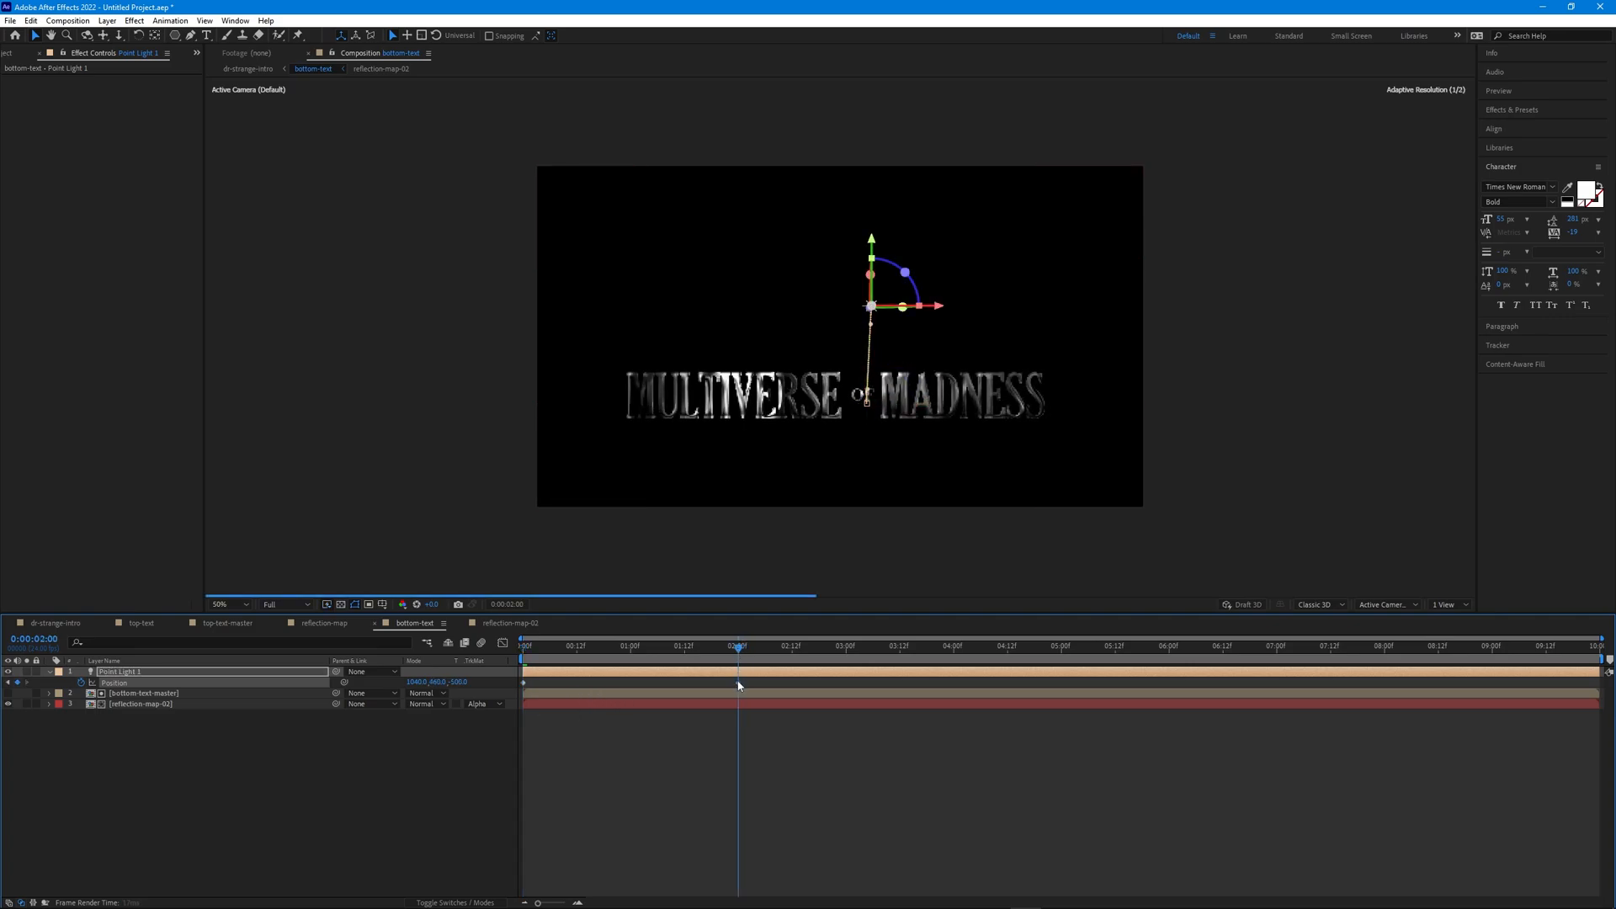
pyautogui.click(418, 789)
pyautogui.moveTo(625, 653); pyautogui.dragTo(519, 652)
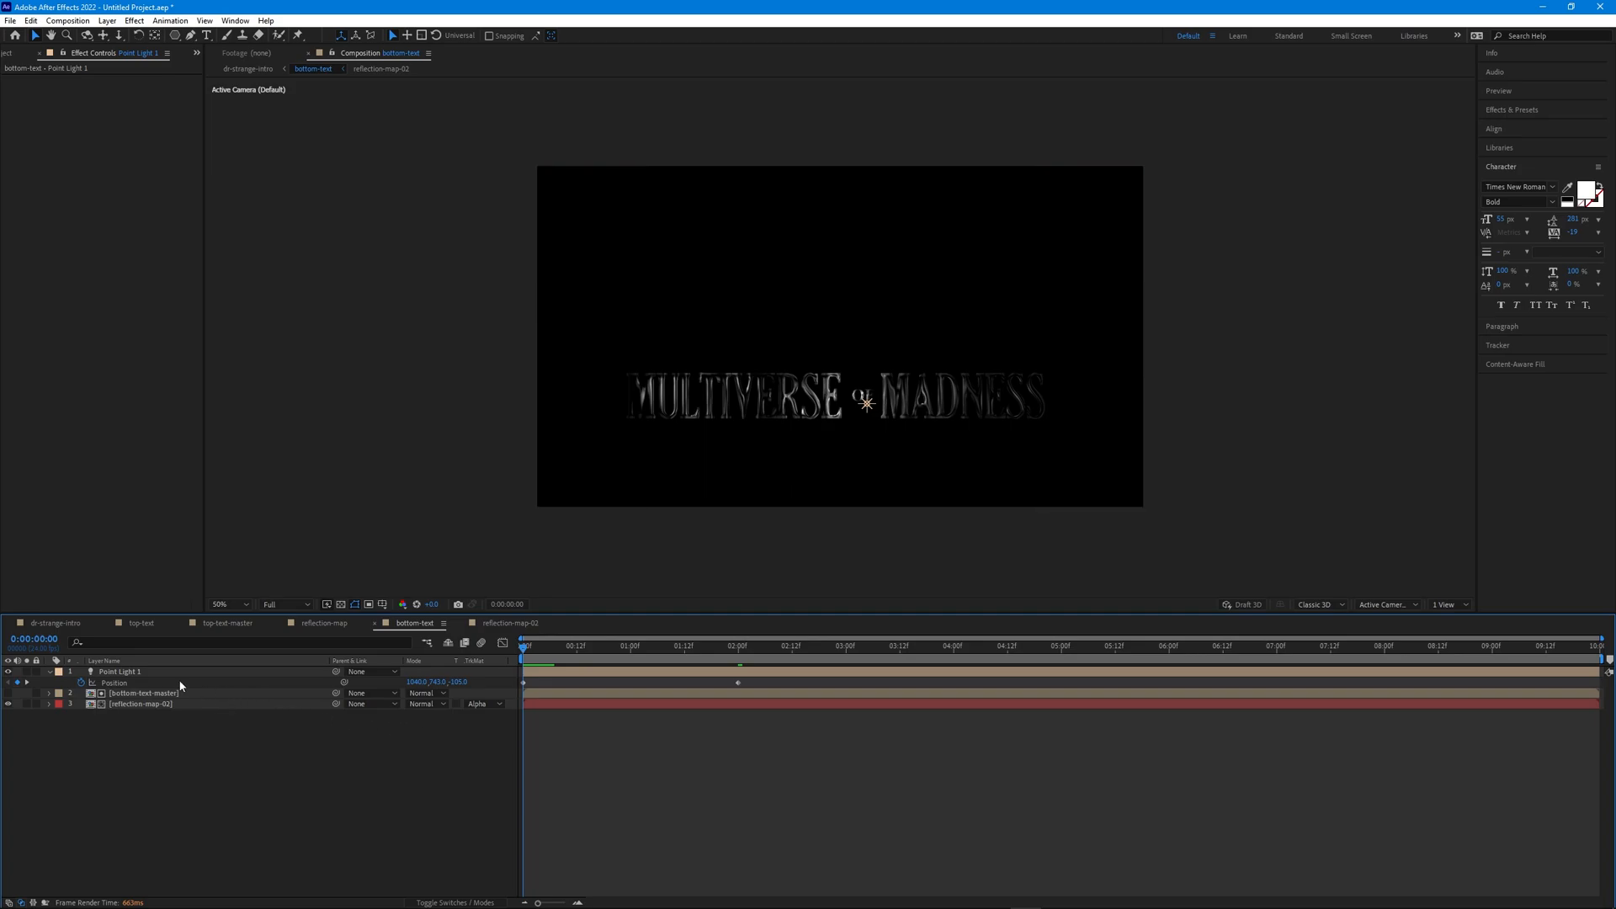
# Time-reverse the Point Light 1 layer in the bottom-text composition
pyautogui.rightClick(147, 672)
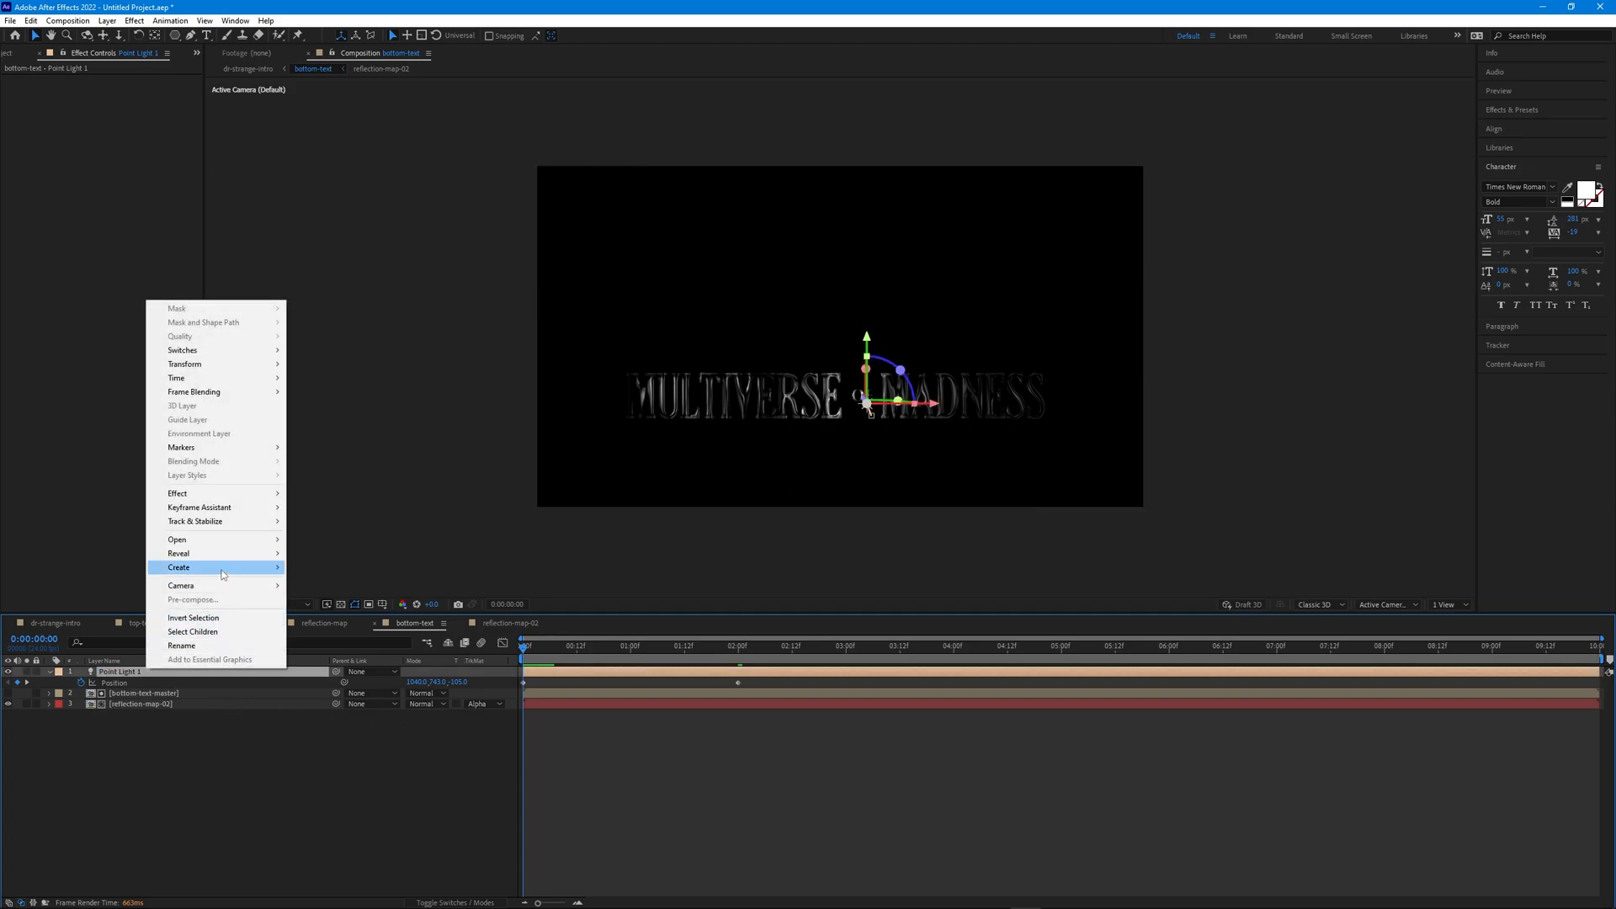
pyautogui.moveTo(212, 385)
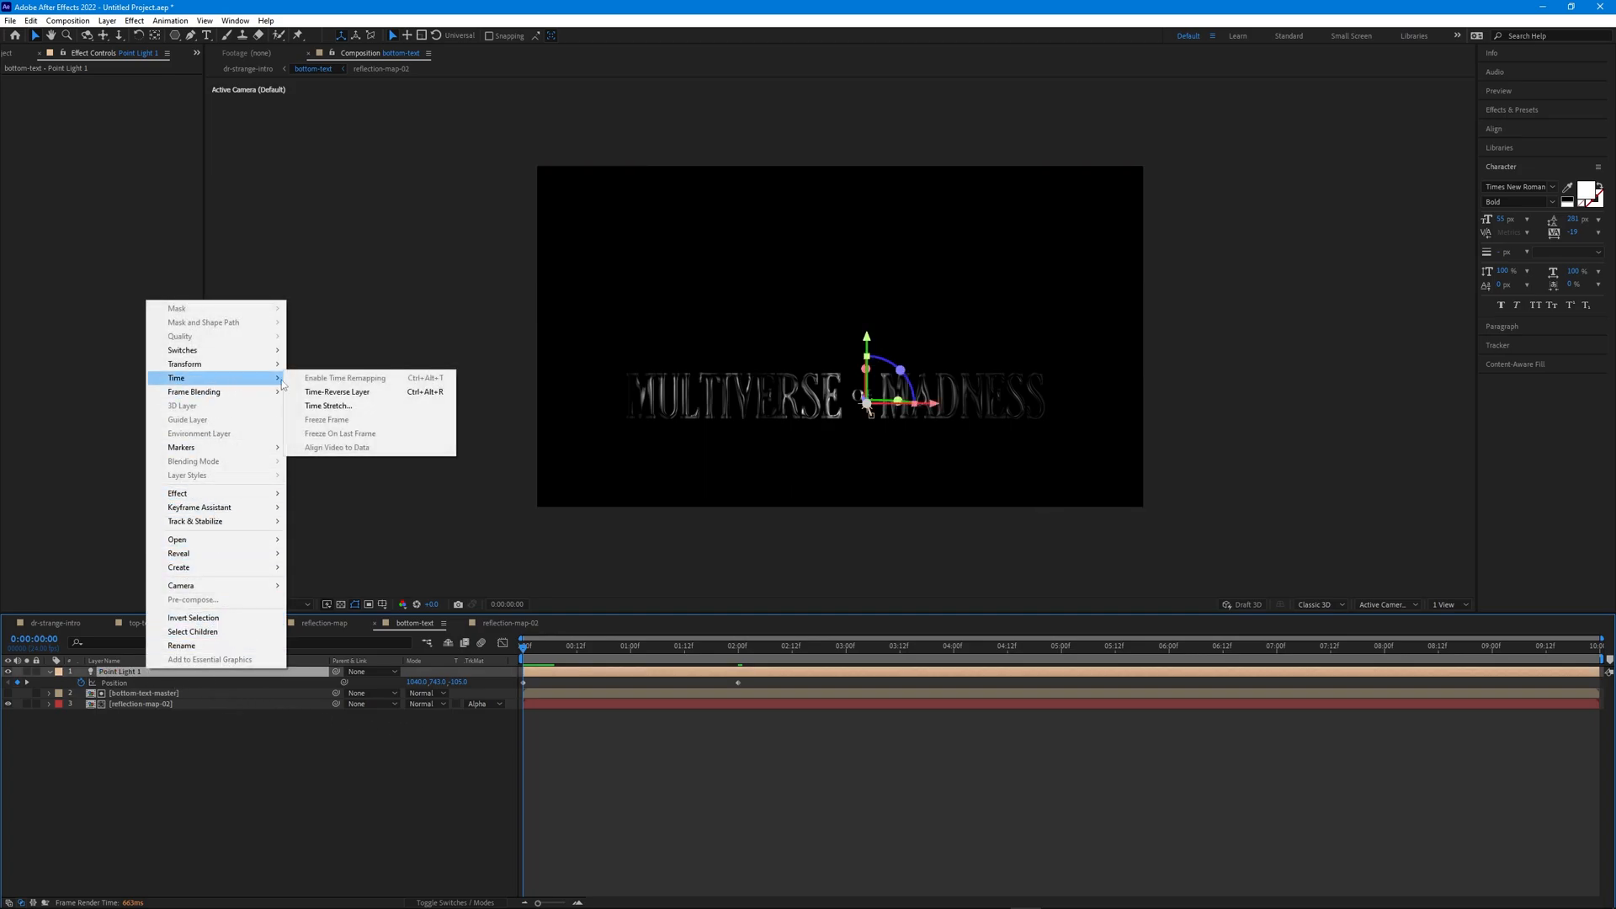
pyautogui.click(341, 392)
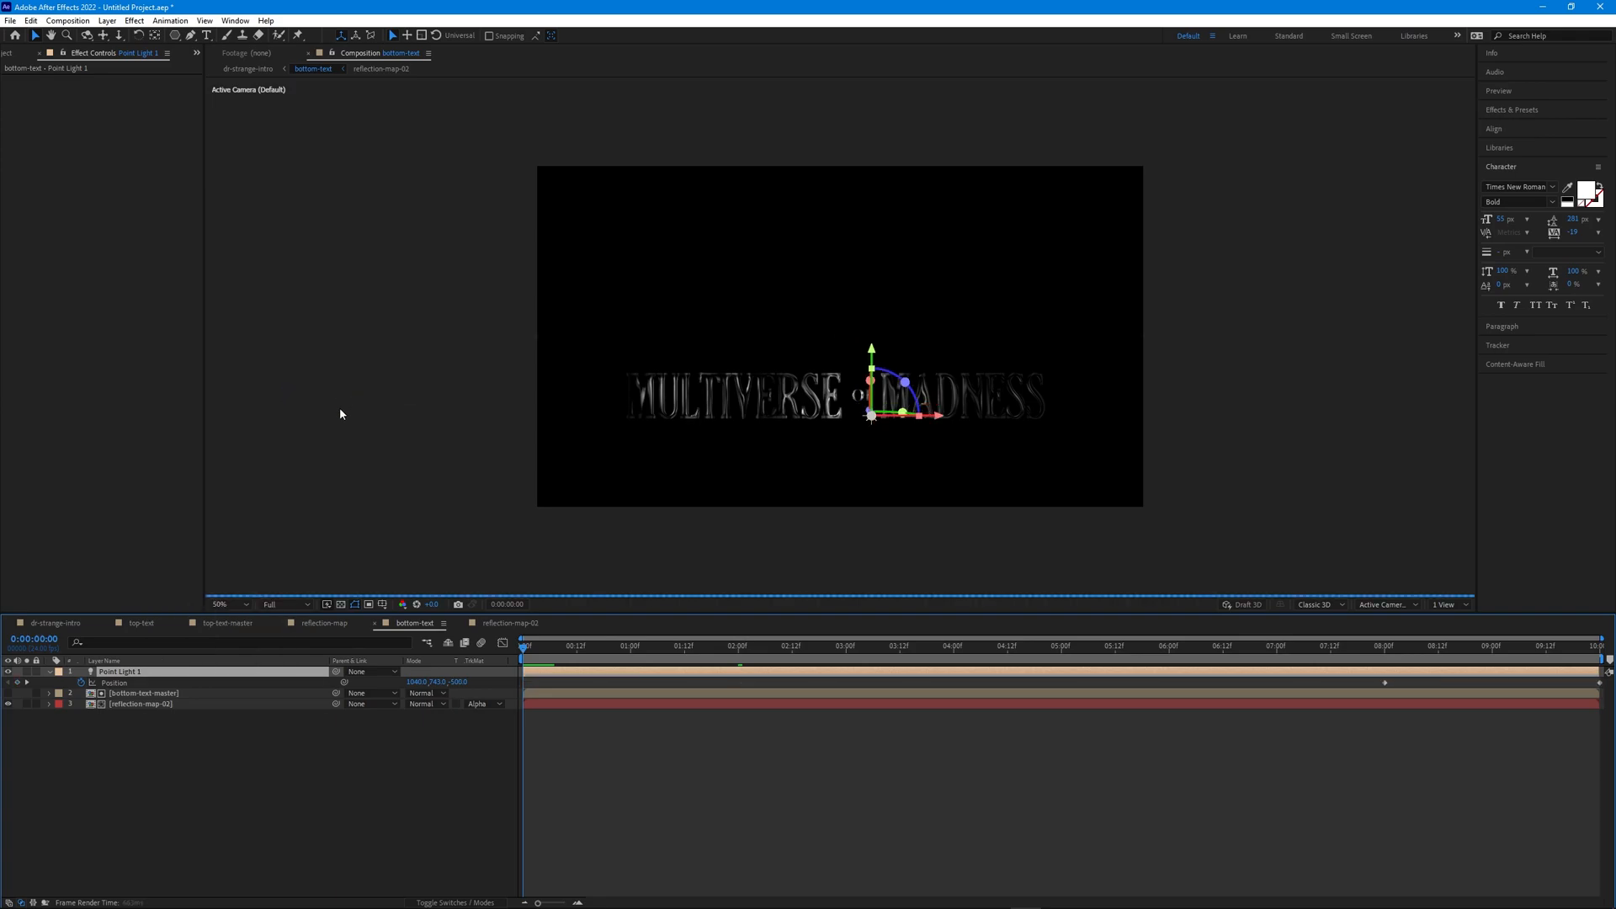
# Pre-compose all layers of the bottom-text composition into a new composition named multiverse-text
pyautogui.hotkey('ctrl', 'a')
pyautogui.rightClick(148, 672)
pyautogui.click(223, 599)
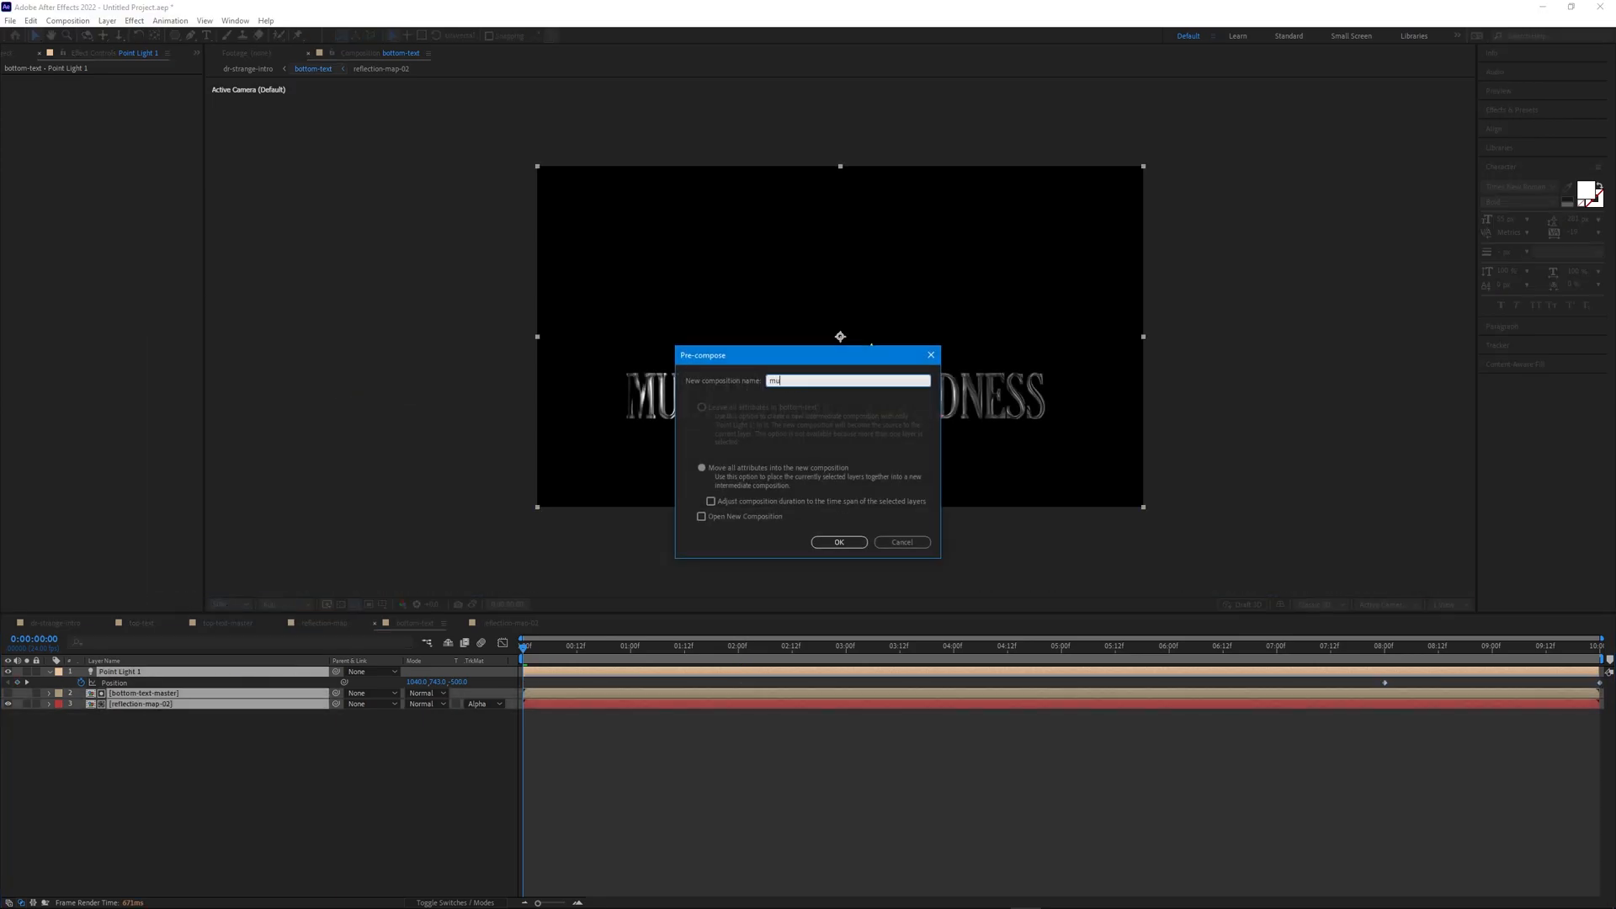
pyautogui.write('multiverse-text')
pyautogui.press('Return')
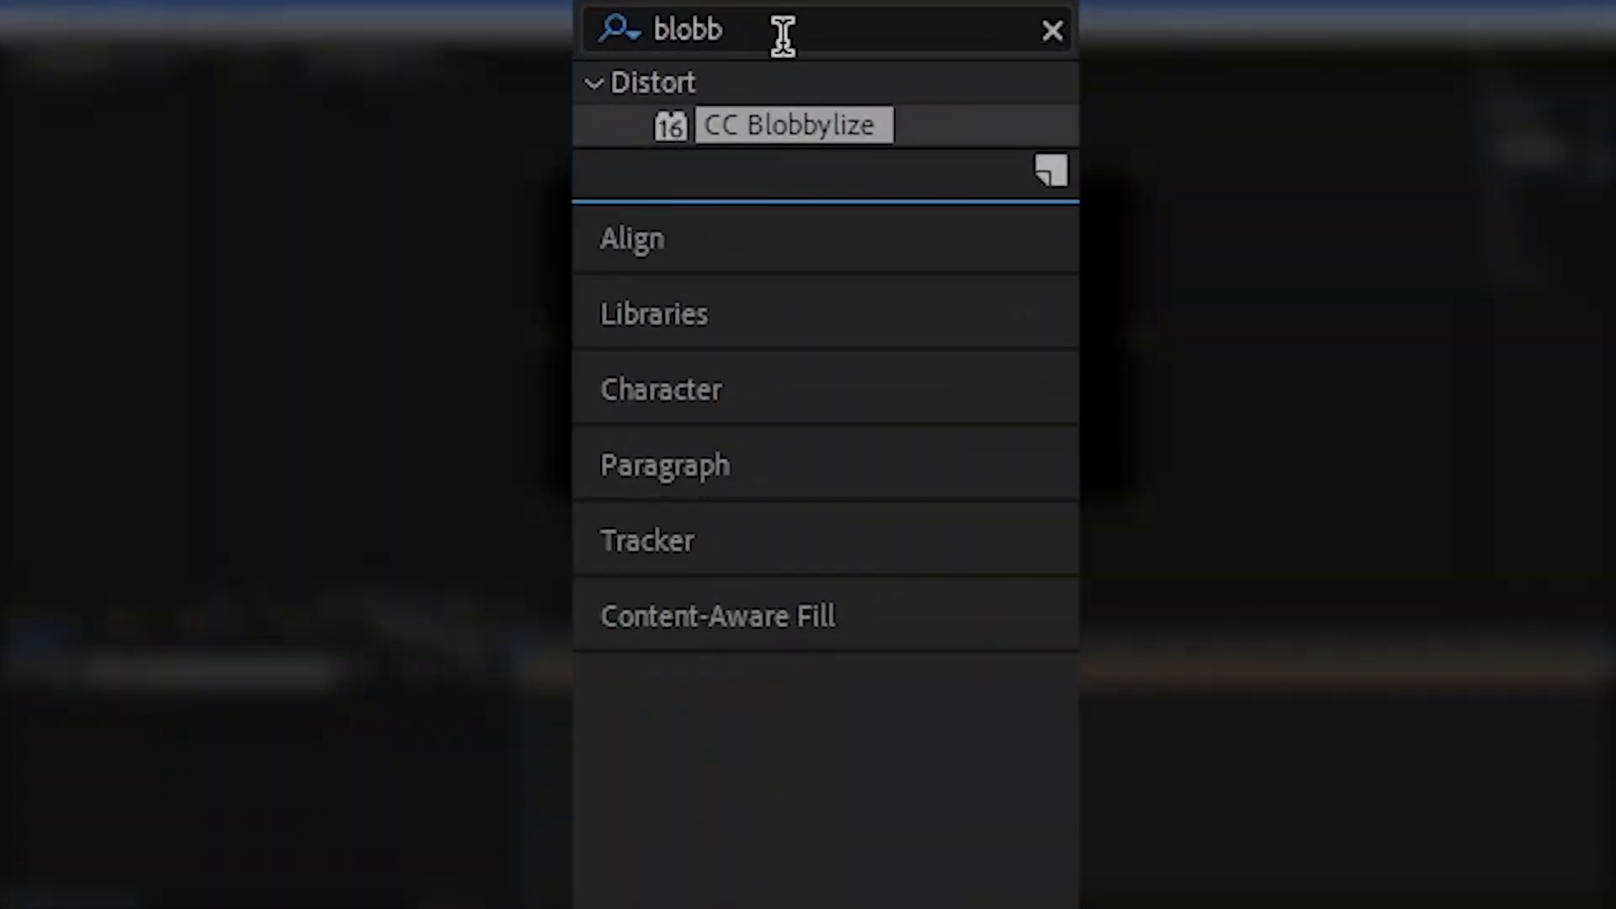
# Apply the Shatter effect to the multiverse-text layer and set its View to Rendered
pyautogui.doubleClick(782, 23)
pyautogui.write('shatter')
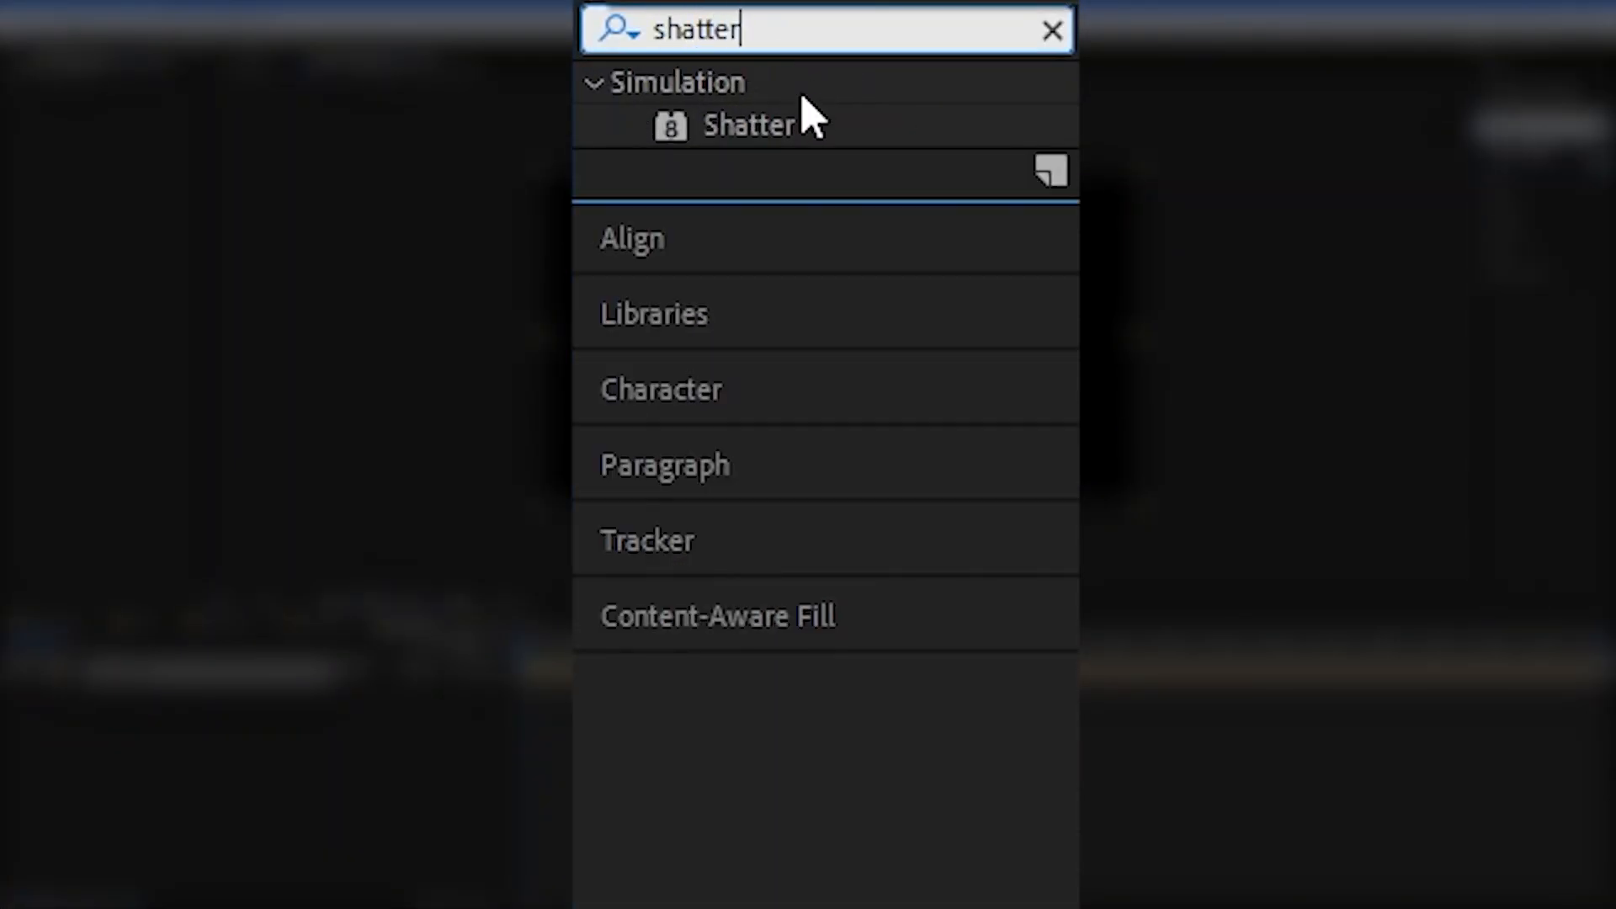
pyautogui.moveTo(721, 135); pyautogui.dragTo(125, 671)
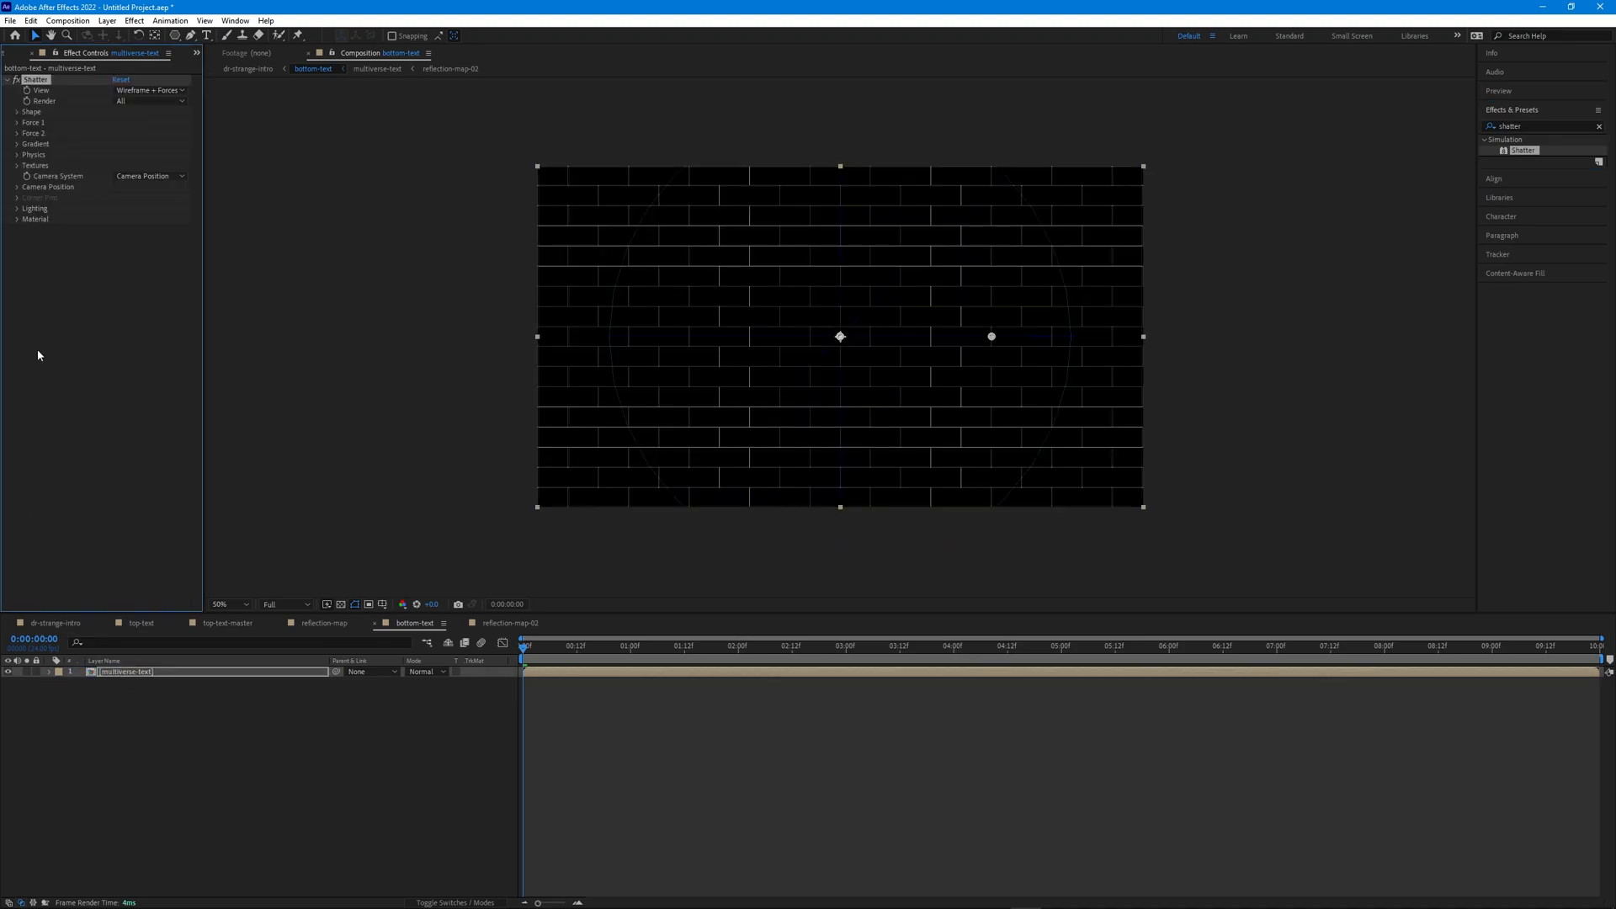
pyautogui.click(145, 91)
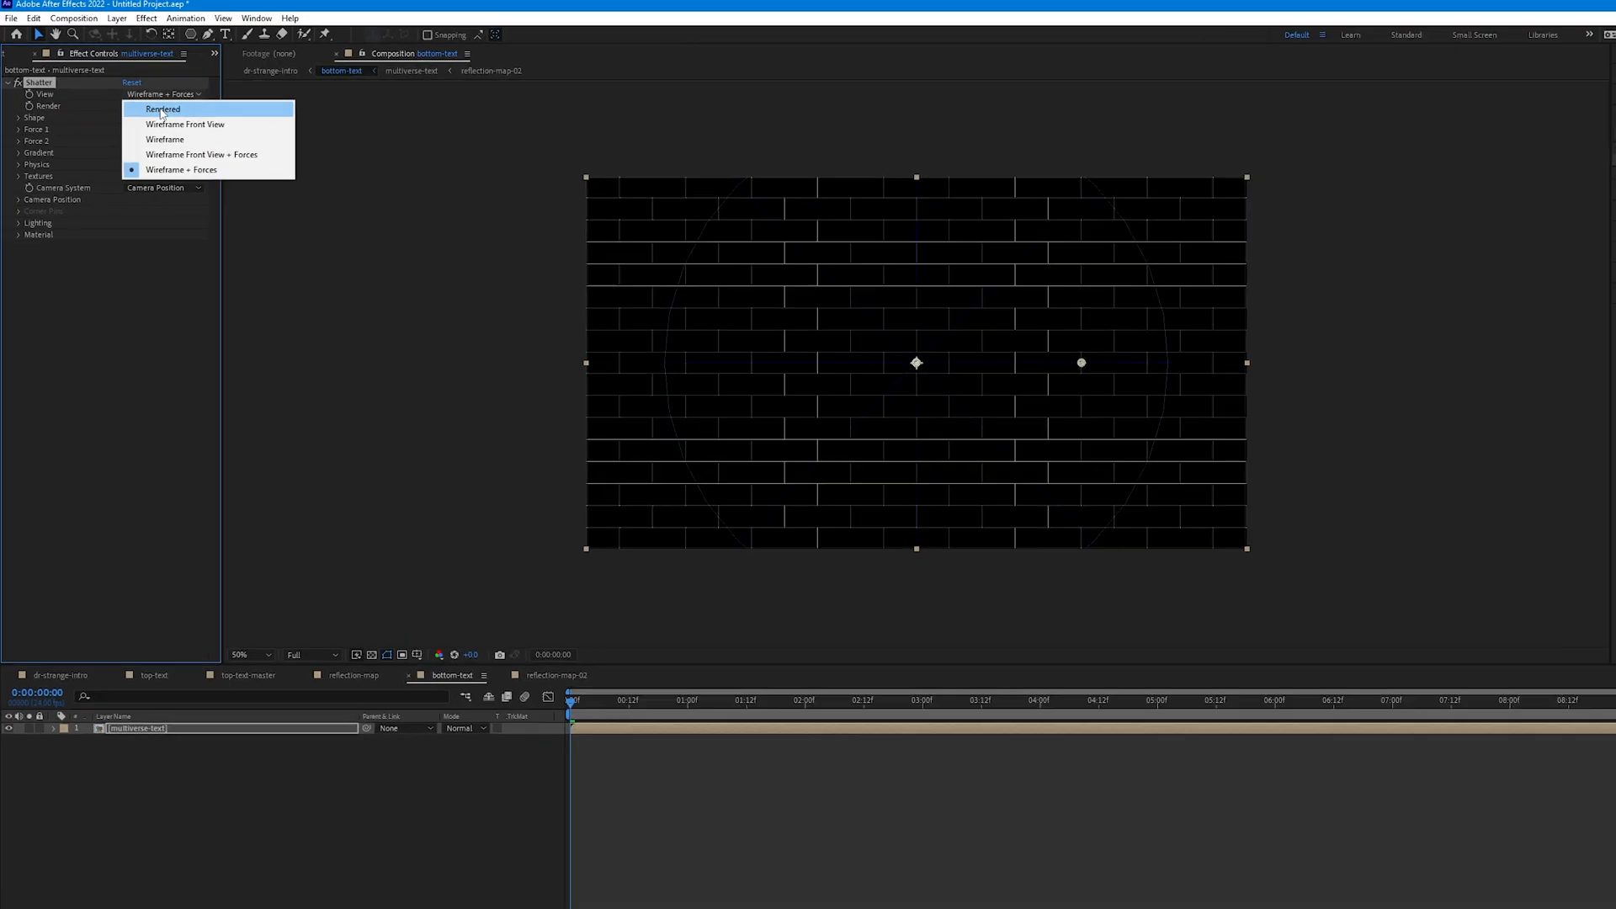
pyautogui.click(146, 104)
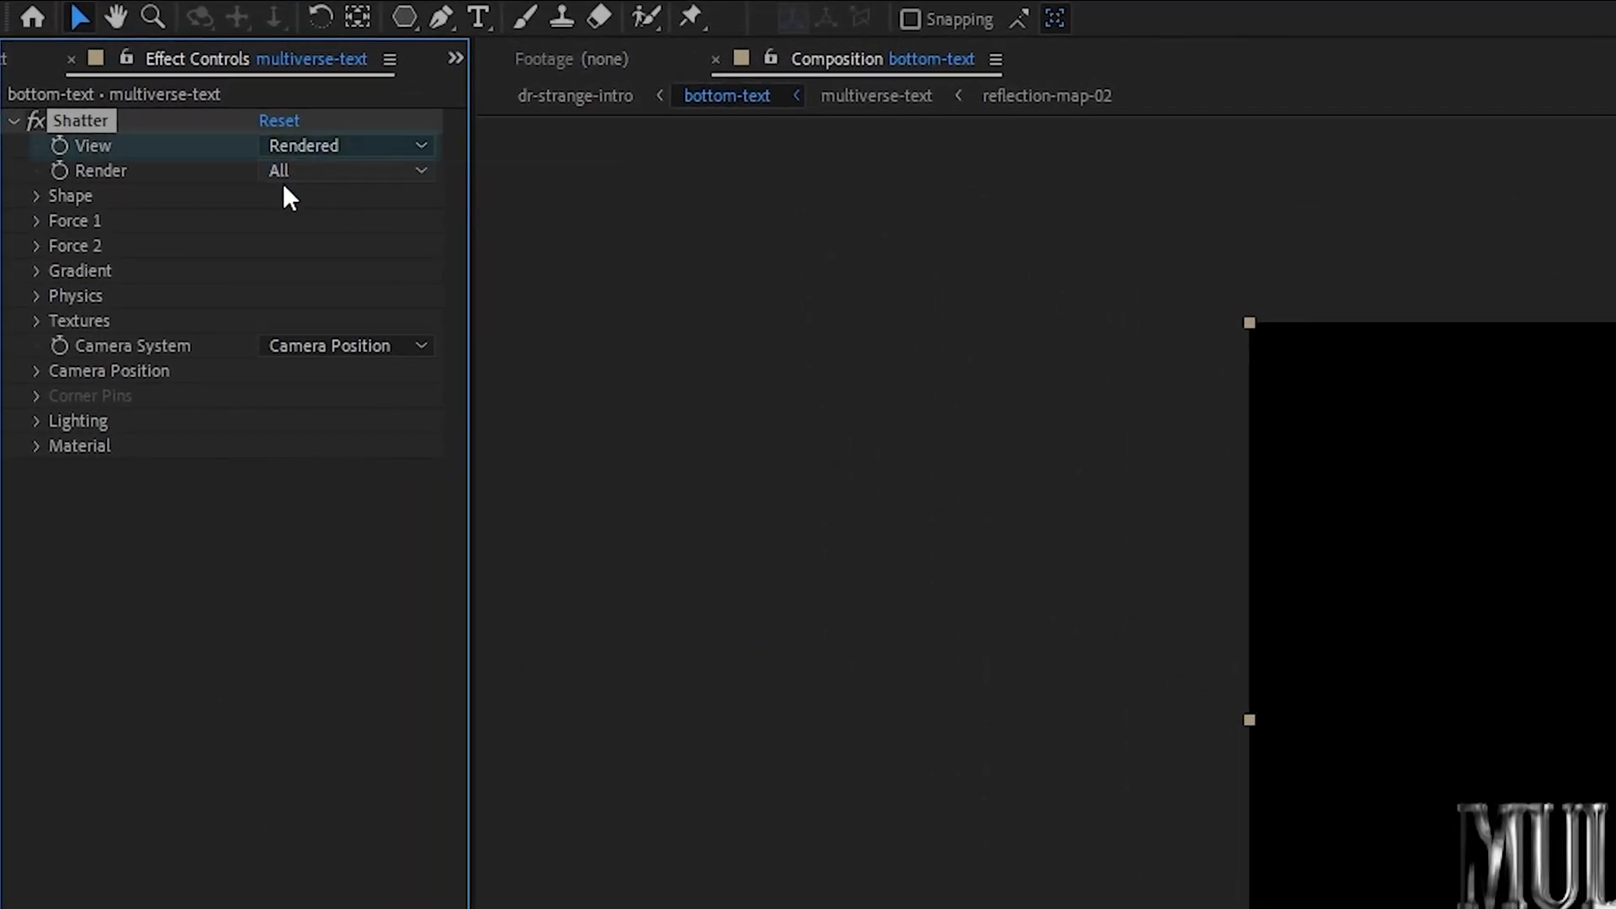
# Set Shatter's Shape to the Glass pattern with 150 Repetitions and an Extrusion Depth of 0.05
pyautogui.click(37, 196)
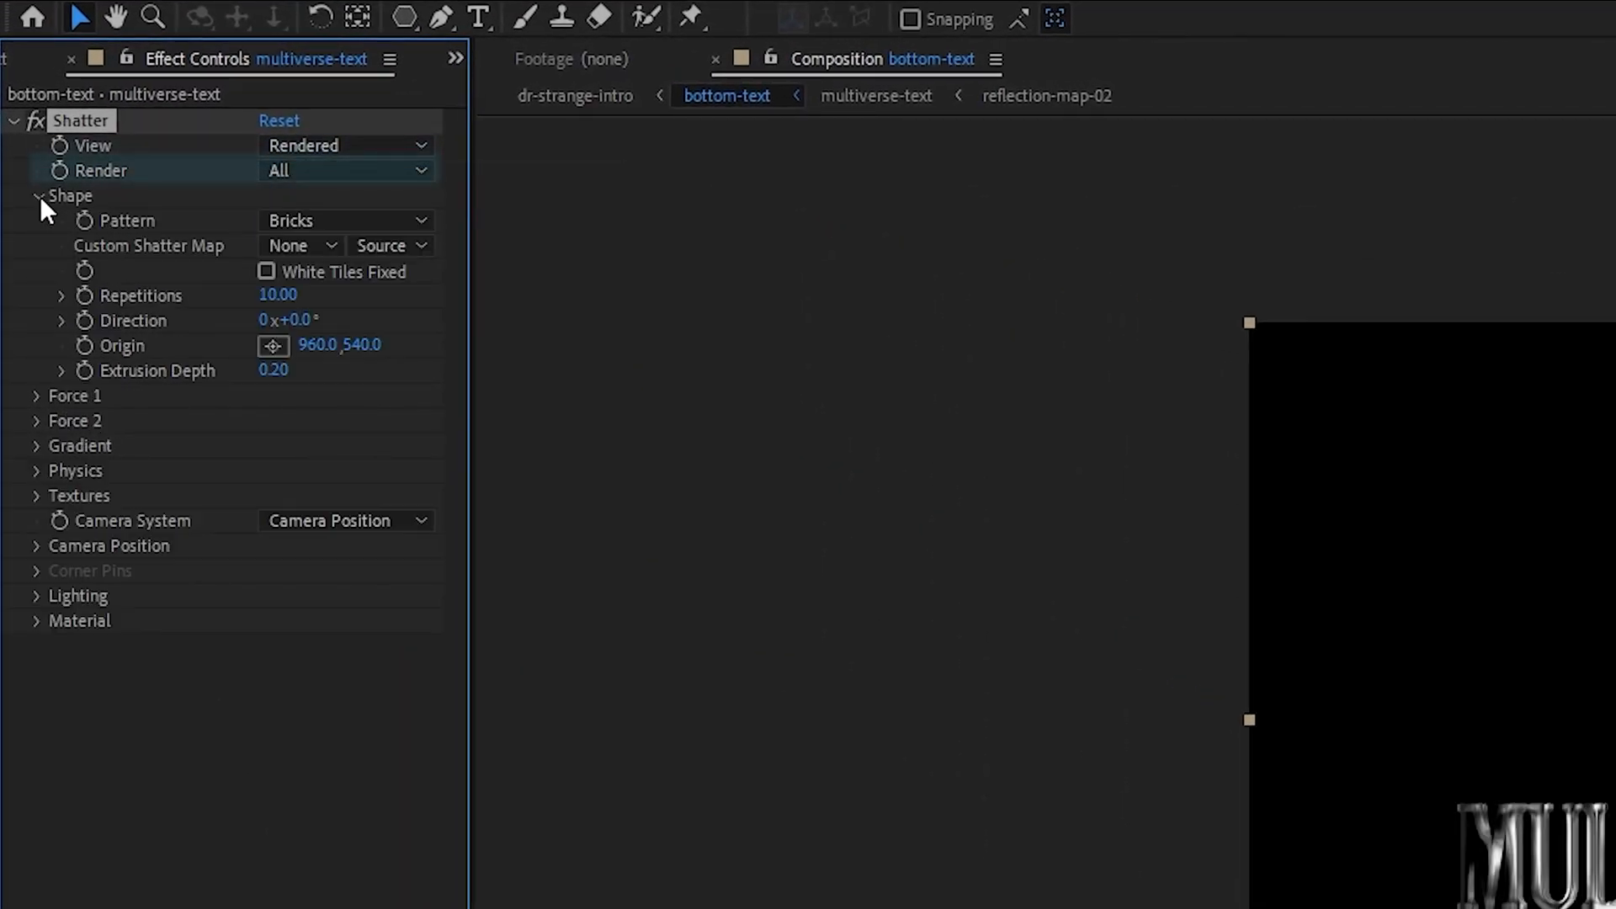
pyautogui.click(324, 219)
pyautogui.click(352, 473)
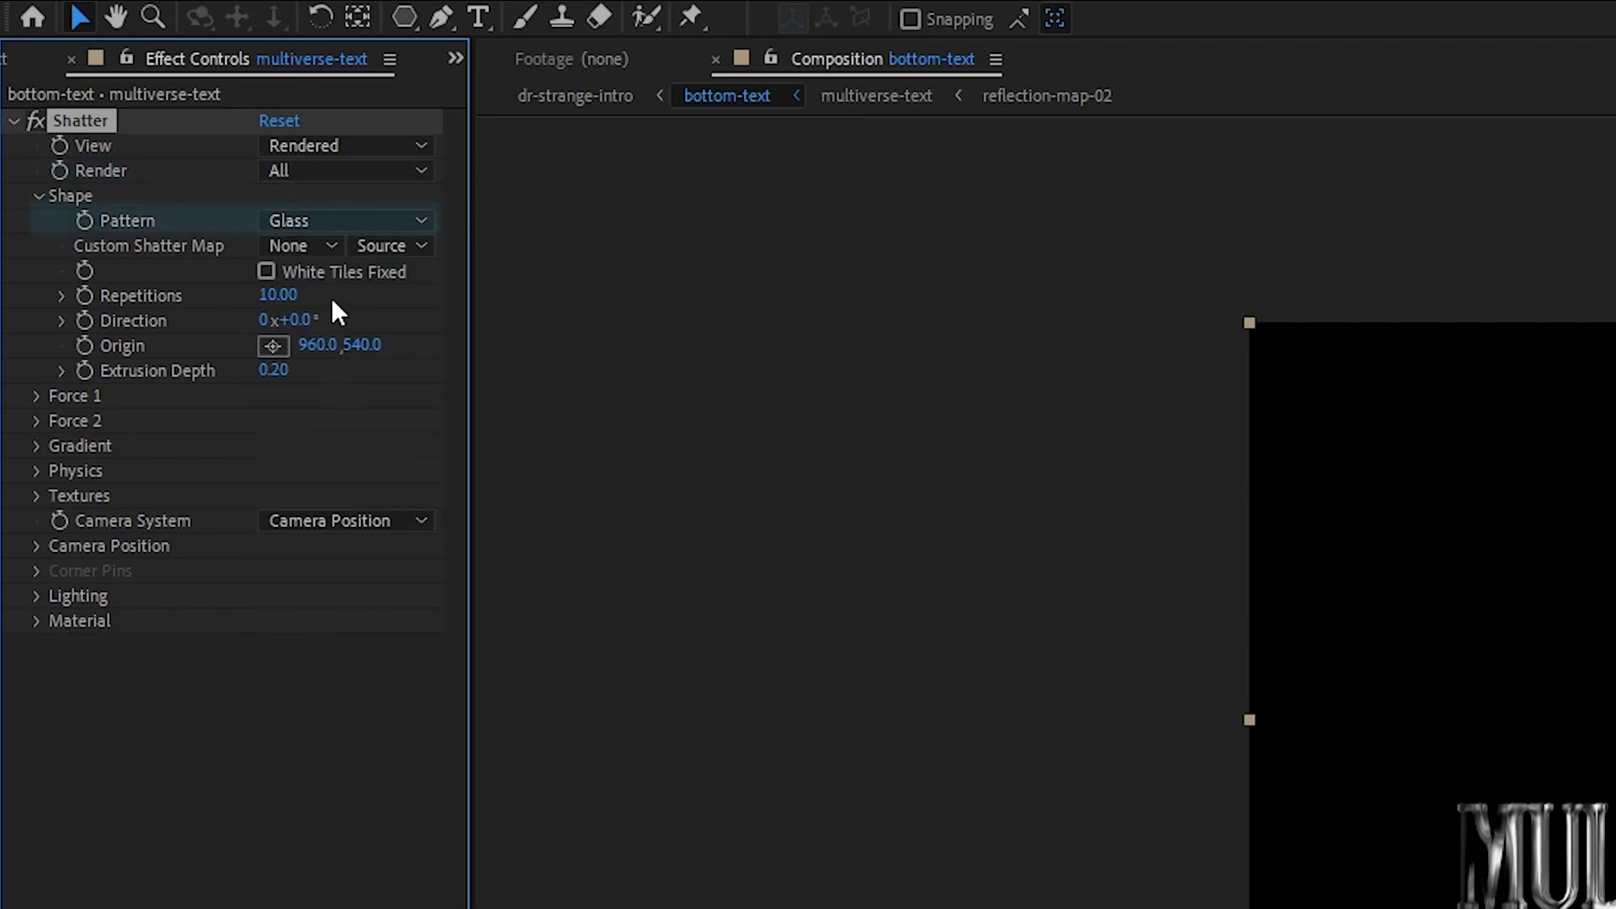
pyautogui.click(286, 296)
pyautogui.write('150')
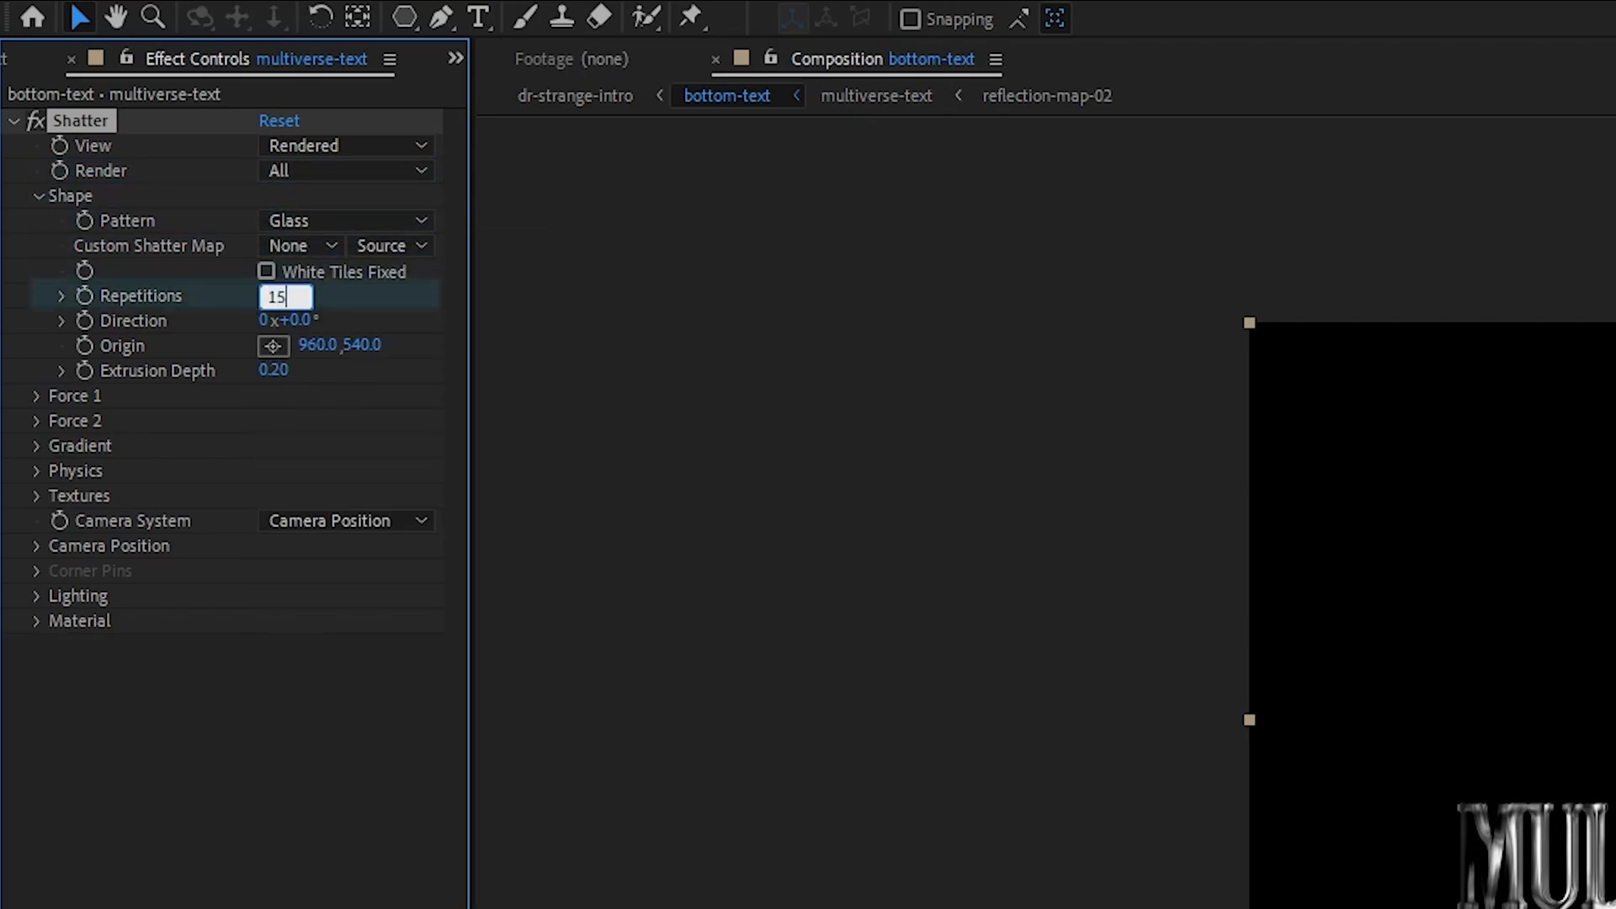
pyautogui.press('Tab')
pyautogui.press('Tab')
pyautogui.press('Tab')
pyautogui.press('Tab')
pyautogui.press('Tab')
pyautogui.write('0.05')
pyautogui.press('Return')
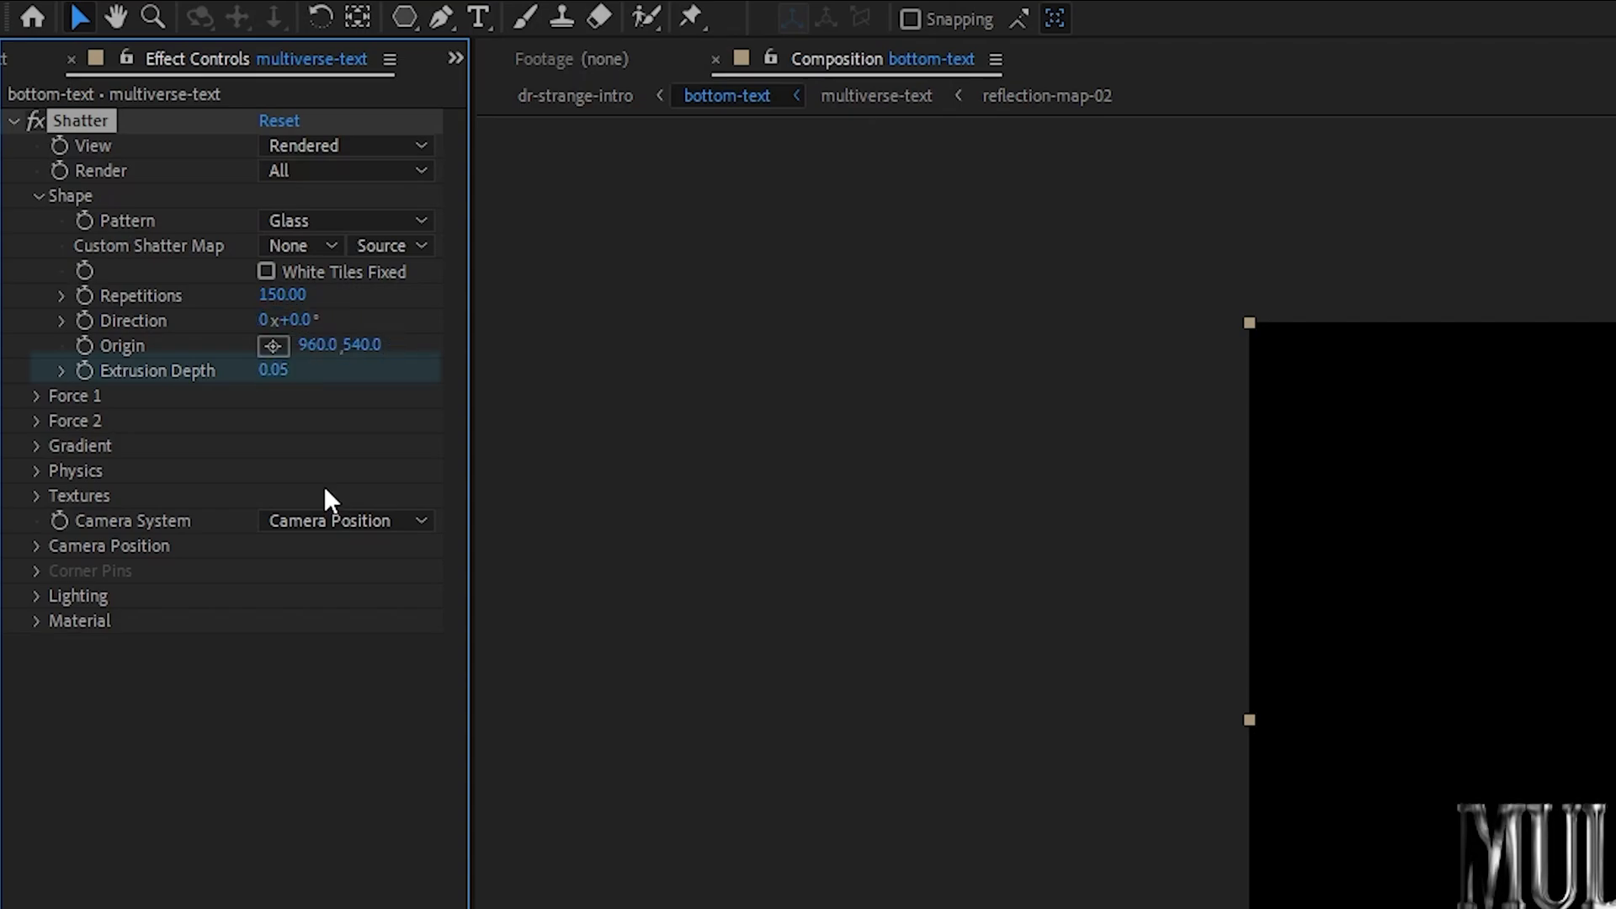
# Set Shatter's Force 1 Radius to 0.95 and Strength to 3.5
pyautogui.click(50, 396)
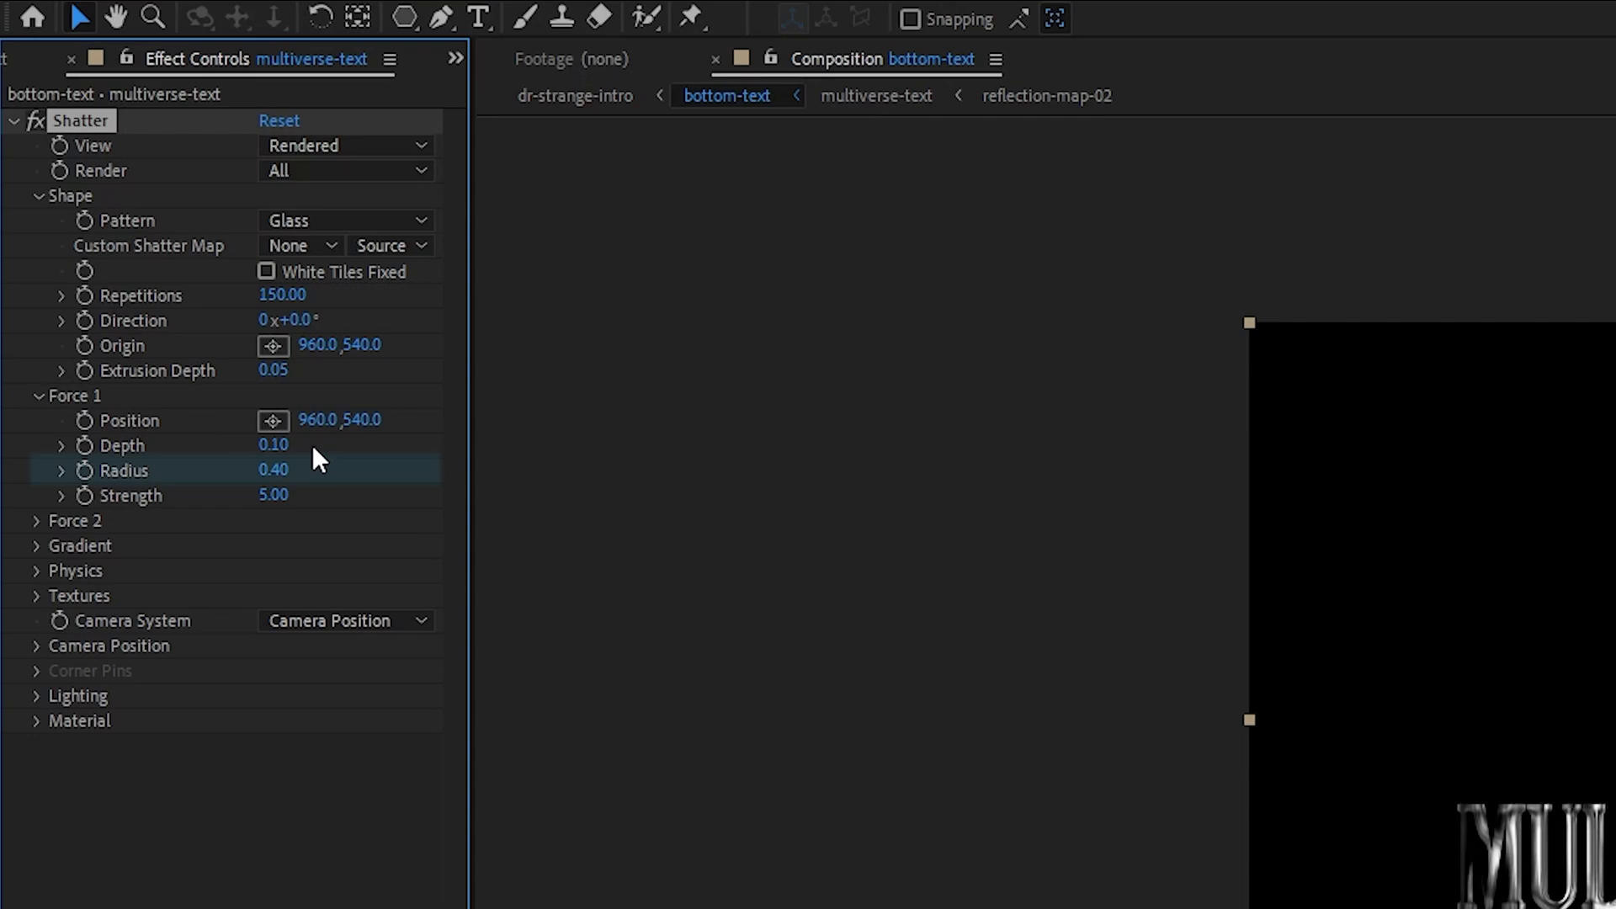
pyautogui.click(274, 470)
pyautogui.write('0.95')
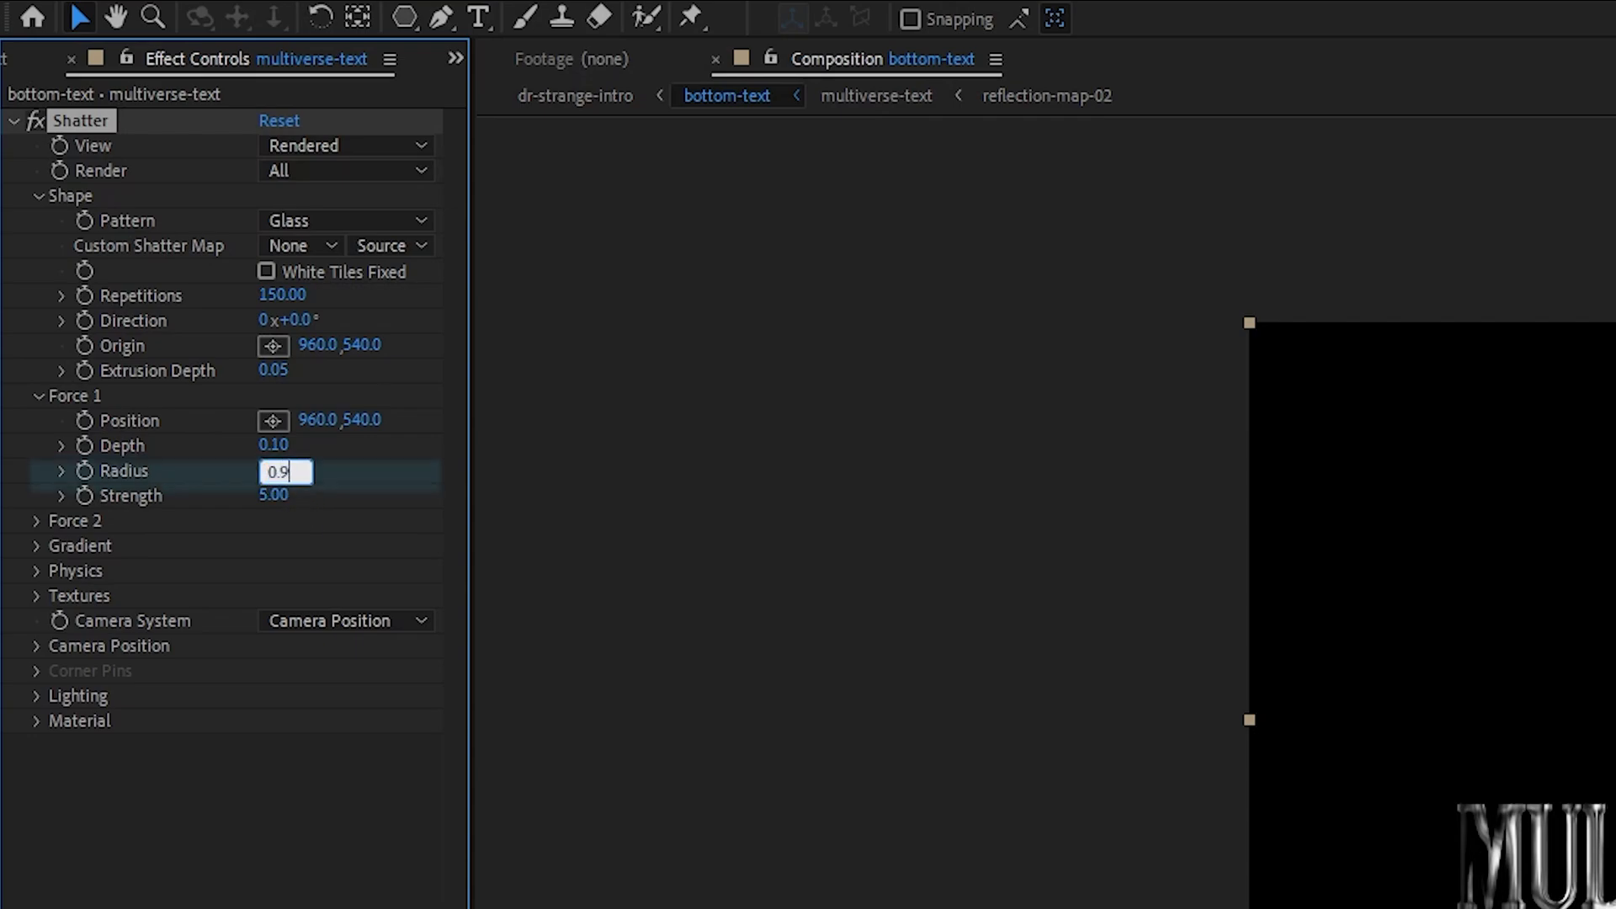
pyautogui.press('Tab')
pyautogui.write('3.5')
pyautogui.press('Return')
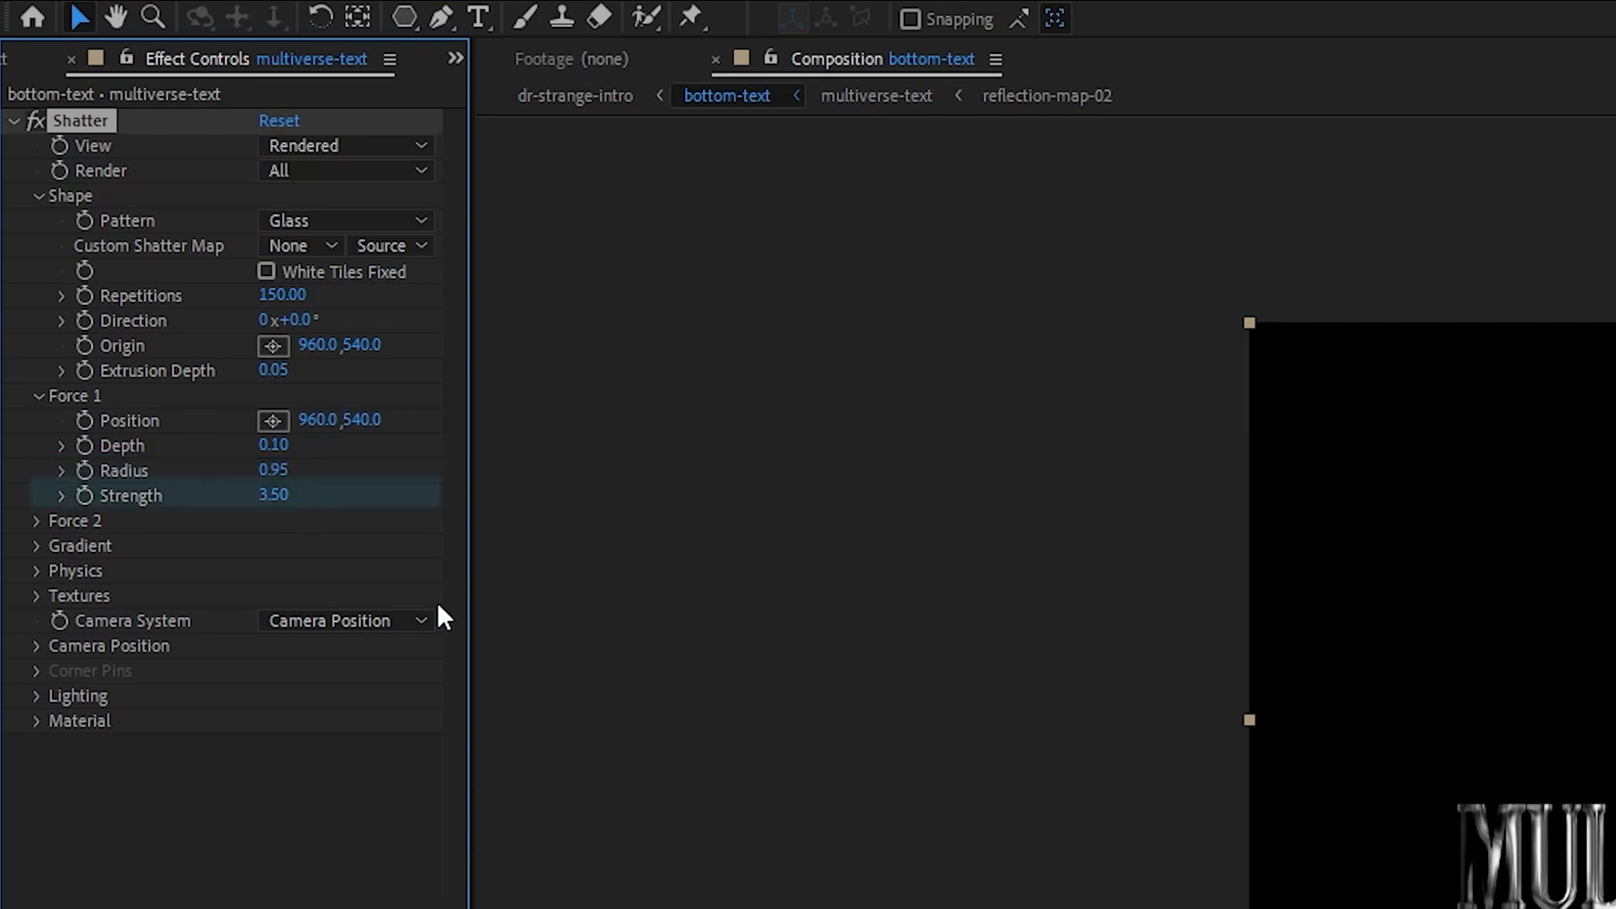
# Set Shatter's Physics to Rotation Speed 1, Randomness 0.5, Mass Variance 60% and Gravity 0
pyautogui.click(42, 570)
pyautogui.click(275, 597)
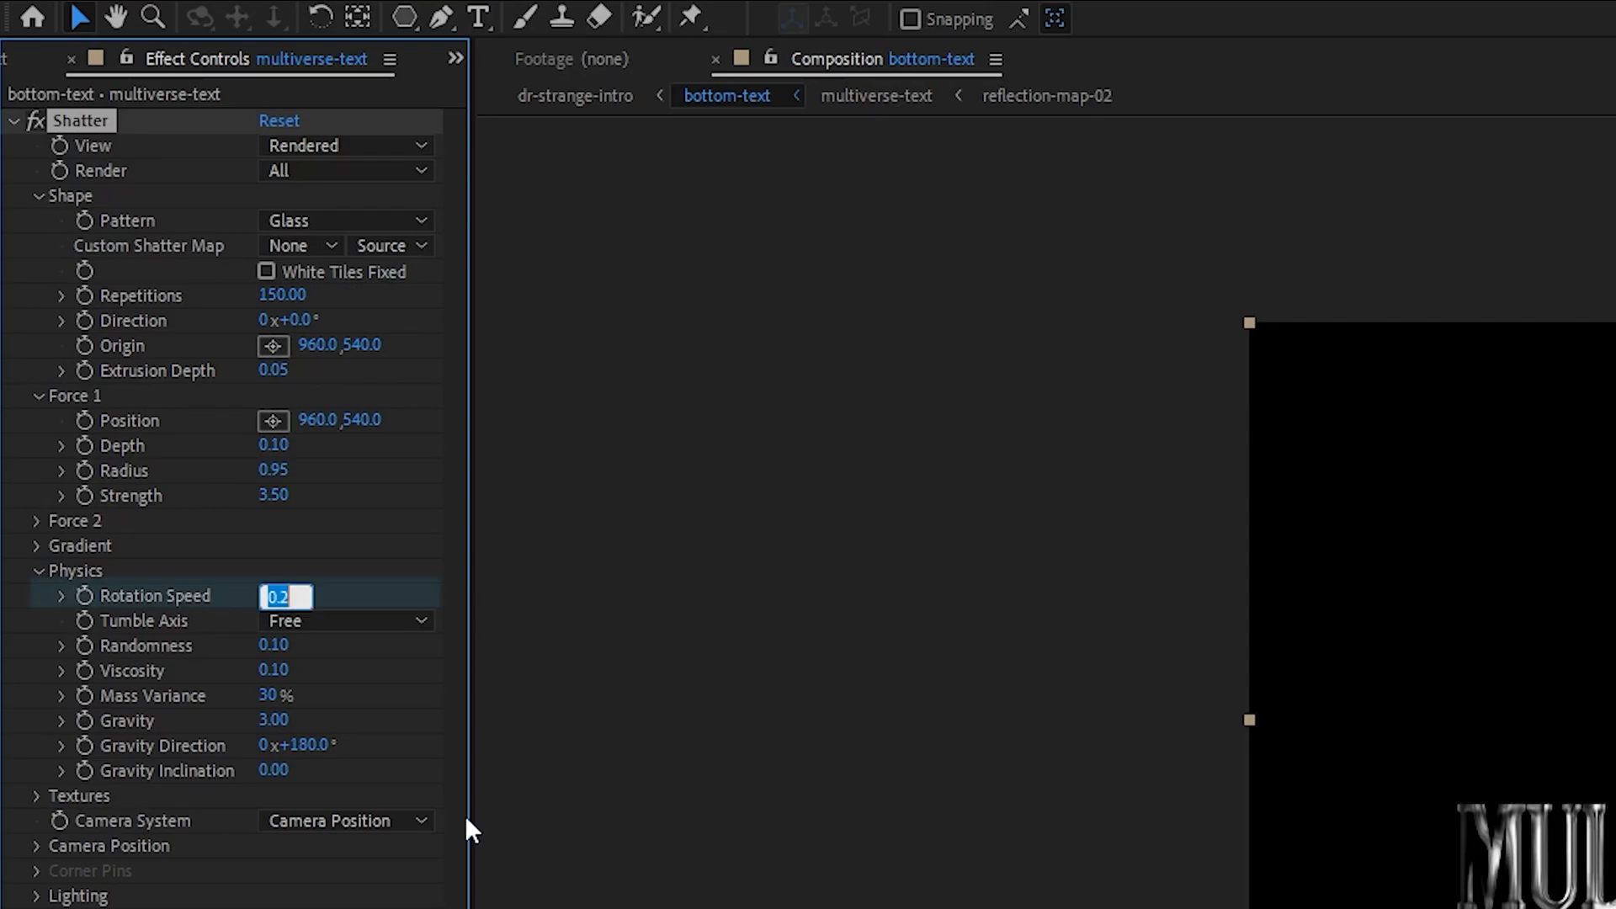
pyautogui.write('1')
pyautogui.click(274, 646)
pyautogui.write('0.5')
pyautogui.press('Return')
pyautogui.click(270, 697)
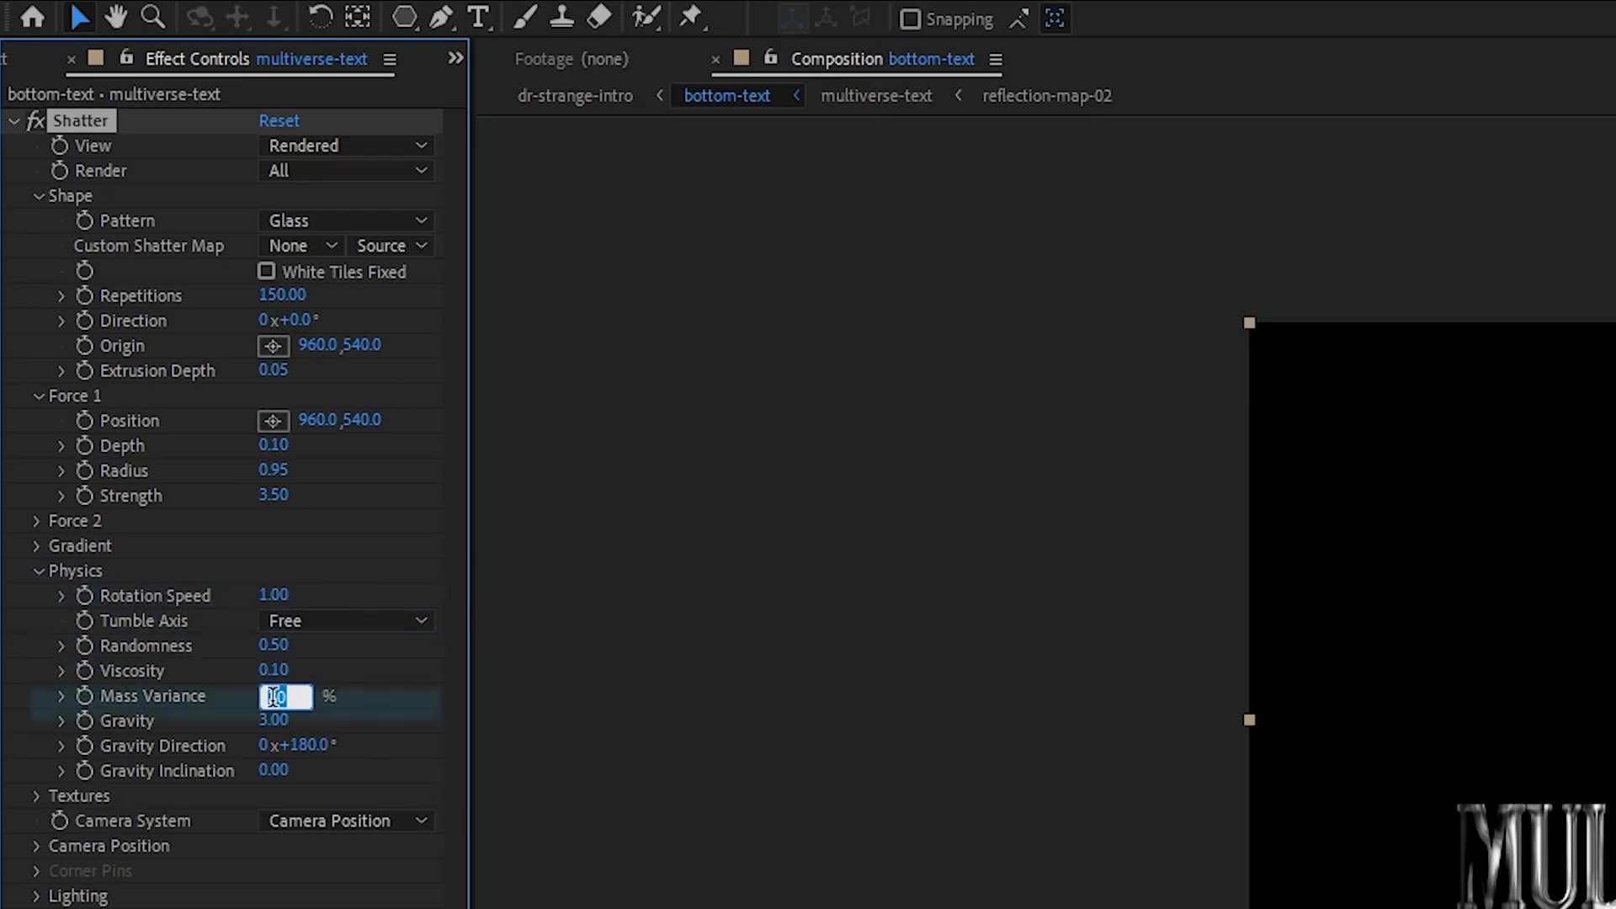
pyautogui.write('60')
pyautogui.press('Return')
pyautogui.click(274, 720)
pyautogui.write('0')
pyautogui.press('Return')
# Keyframe Shatter's Force 1 Radius at the composition start and set it to 0 at 5 seconds
pyautogui.click(86, 470)
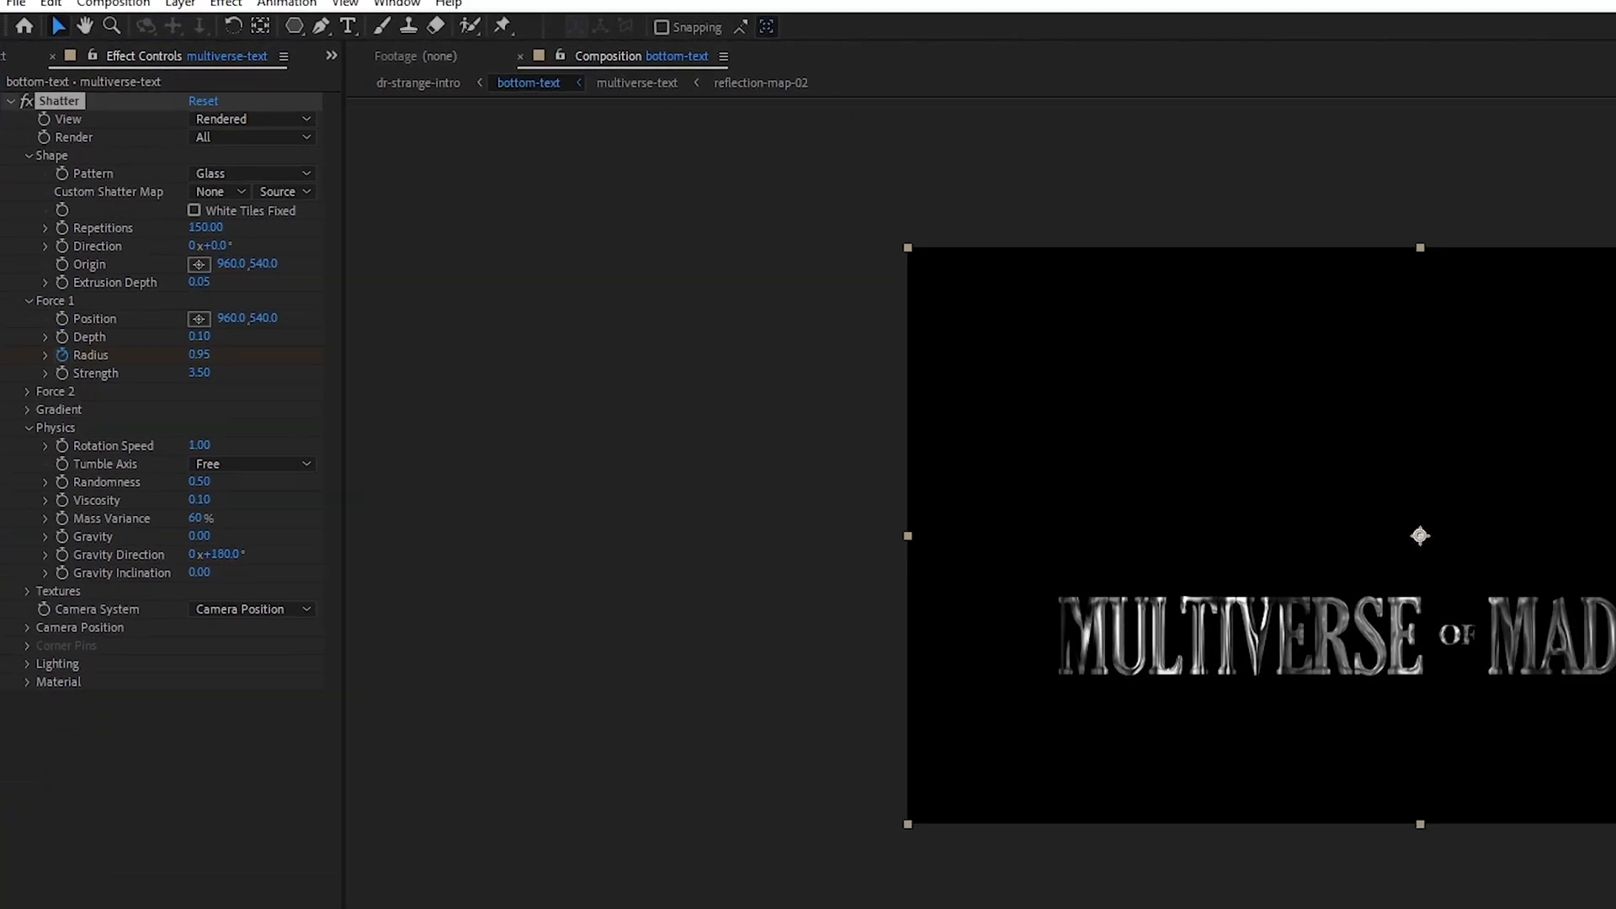
pyautogui.moveTo(525, 648); pyautogui.dragTo(1065, 664)
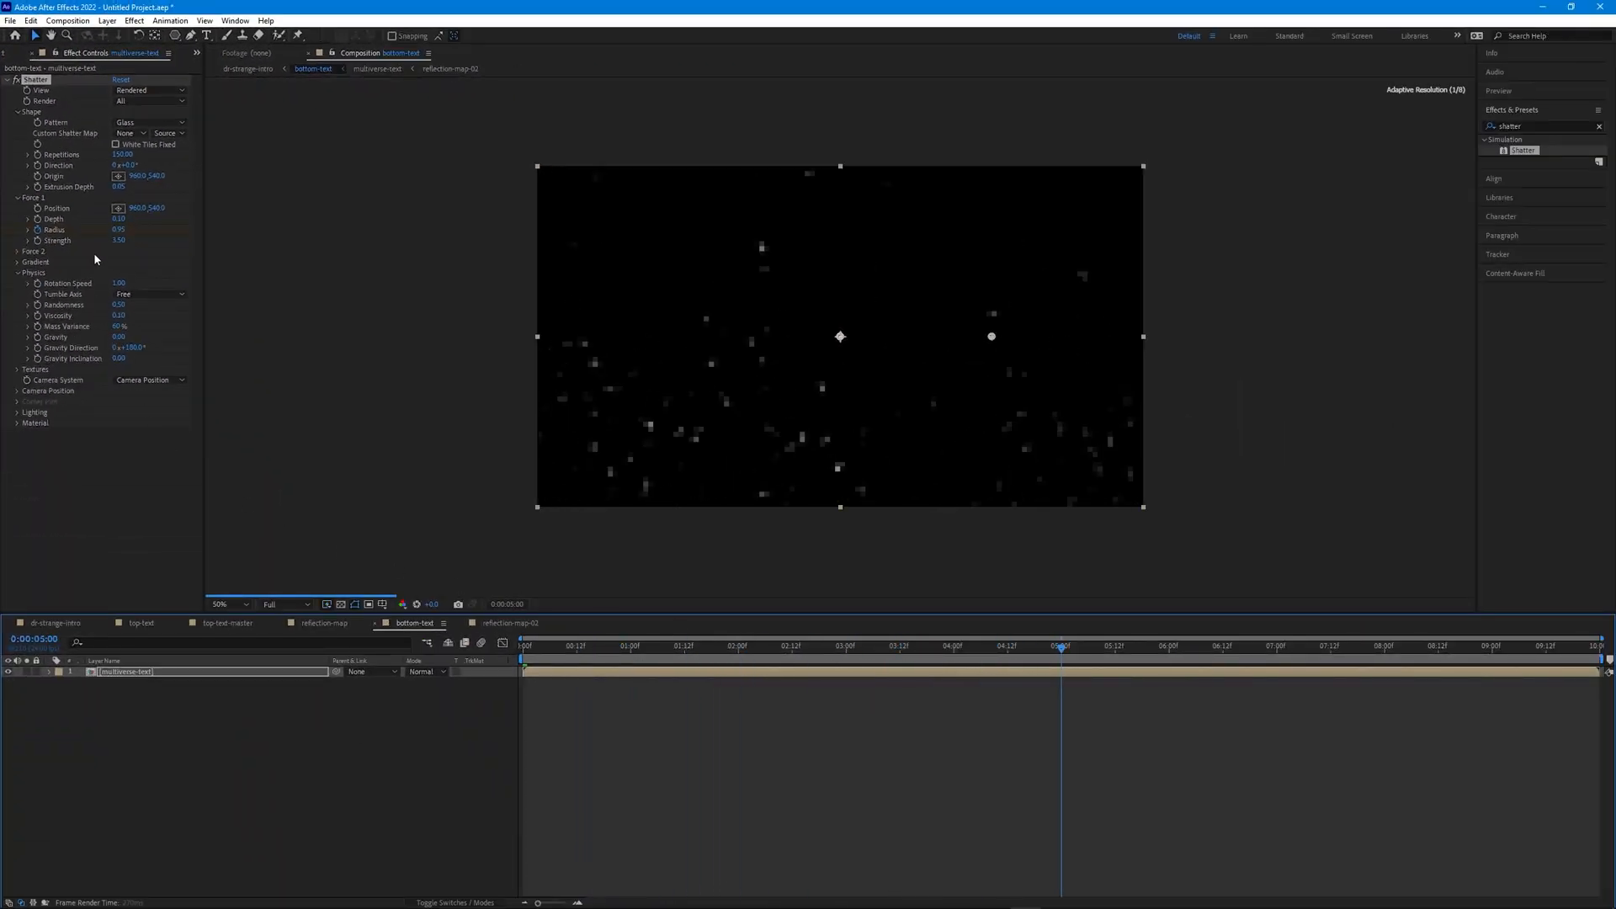
pyautogui.click(120, 231)
pyautogui.write('0')
pyautogui.press('Return')
# Move the first Radius keyframe to the 10-second end of the timeline and time-reverse the multiverse-text layer
pyautogui.click(168, 674)
pyautogui.press('u')
pyautogui.moveTo(523, 695); pyautogui.dragTo(1594, 717)
pyautogui.rightClick(174, 672)
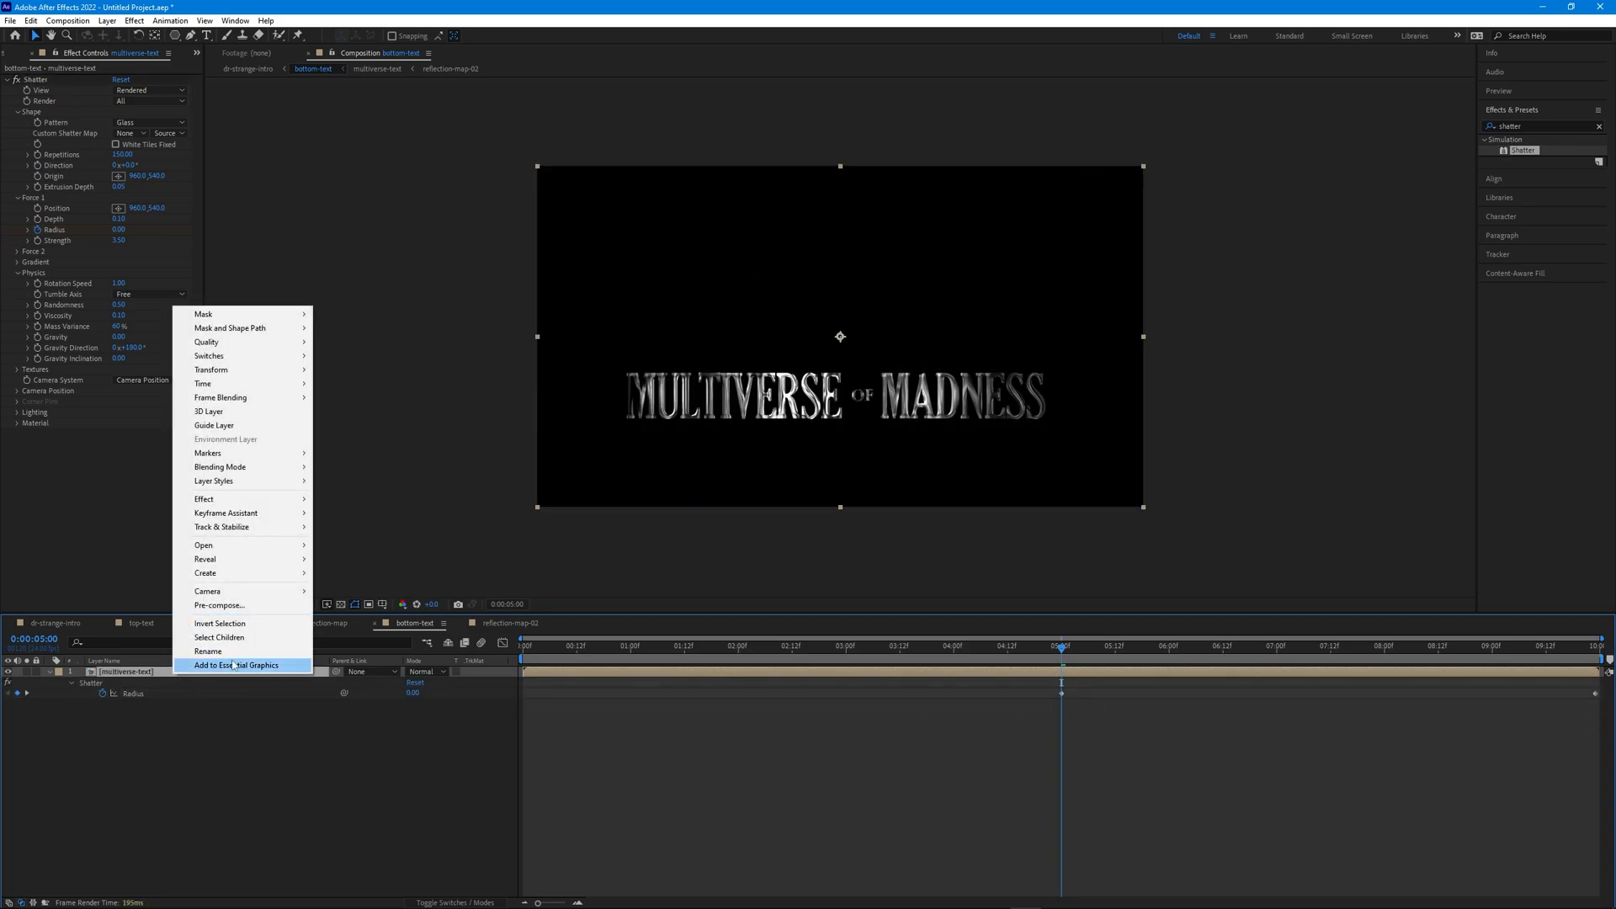
pyautogui.moveTo(298, 390)
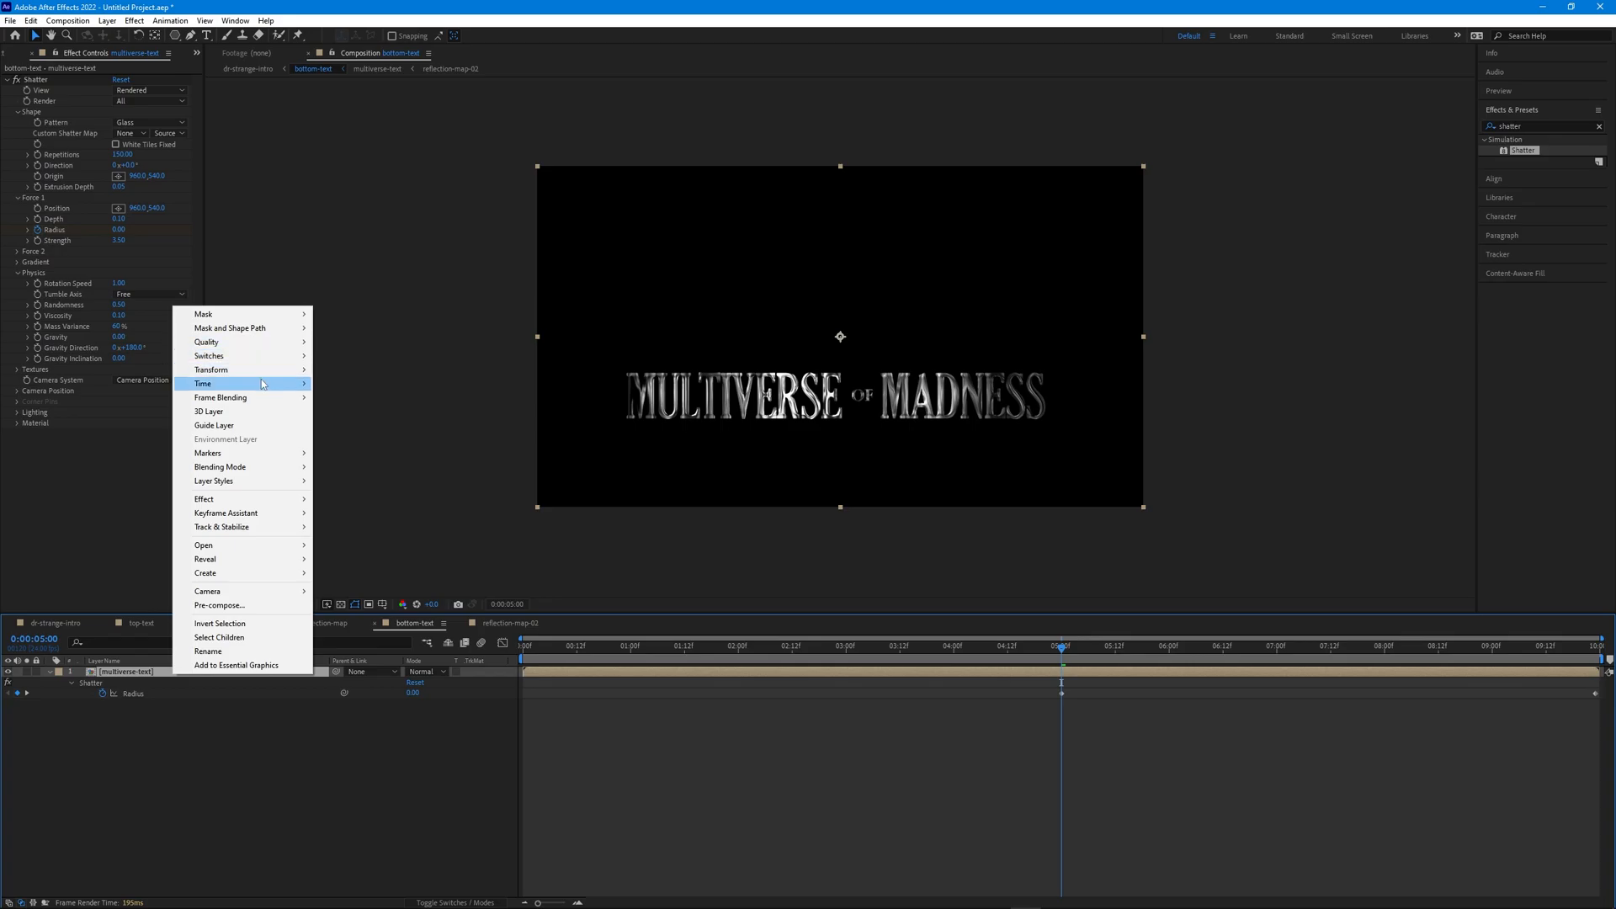
pyautogui.click(363, 397)
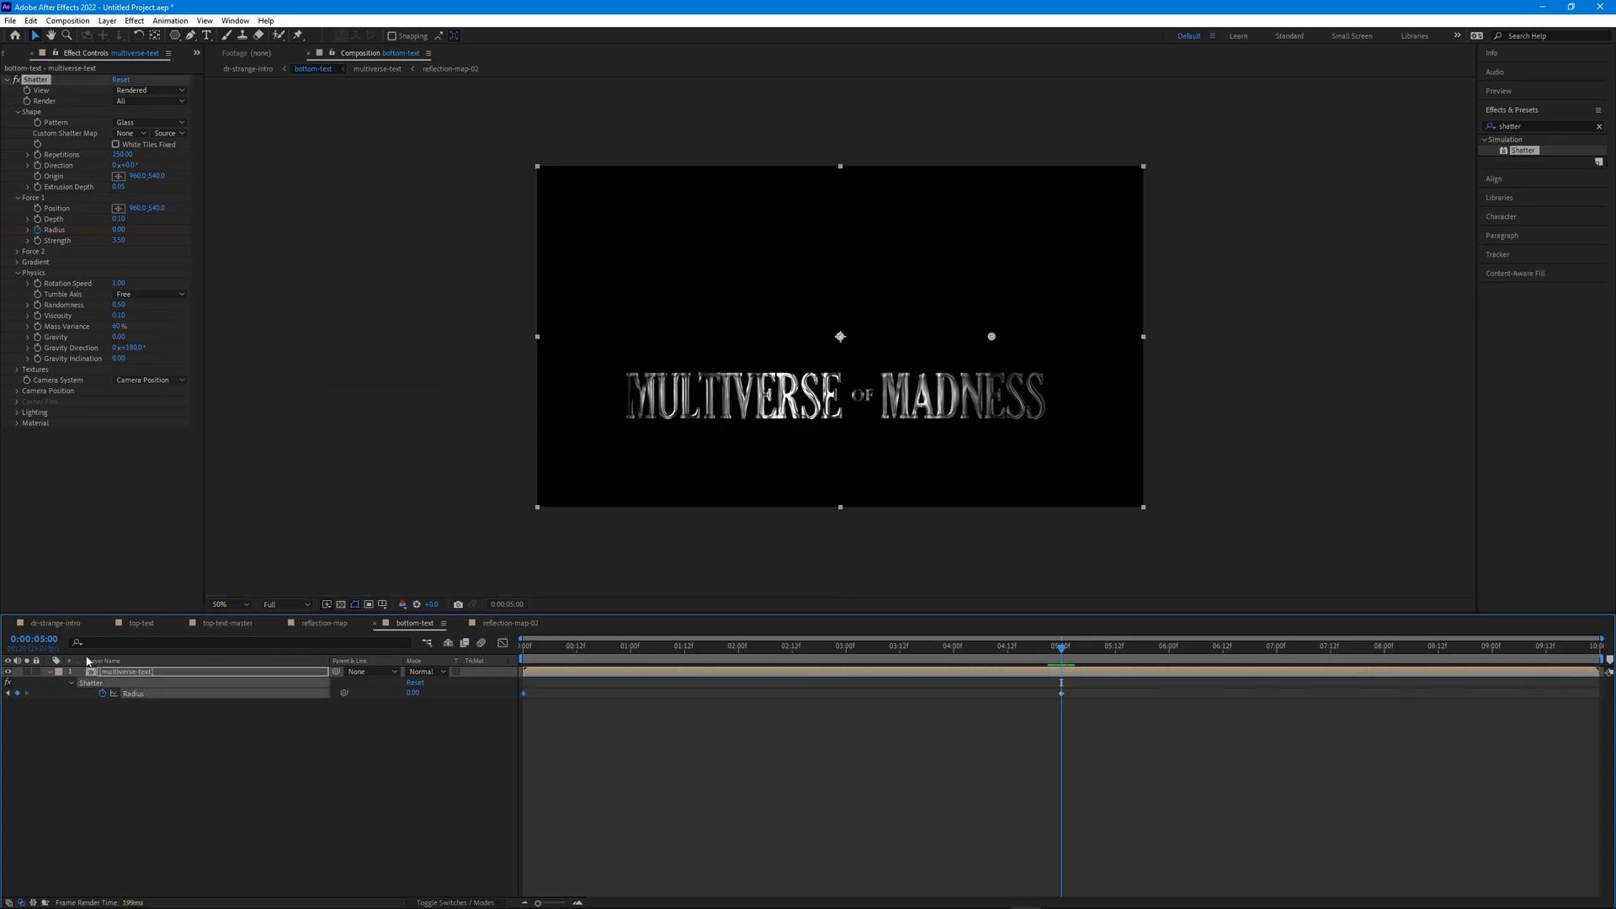
# Pre-compose all layers of the dr-strange-intro composition into a new composition named dr-strange-master
pyautogui.click(58, 623)
pyautogui.click(222, 801)
pyautogui.press('Home')
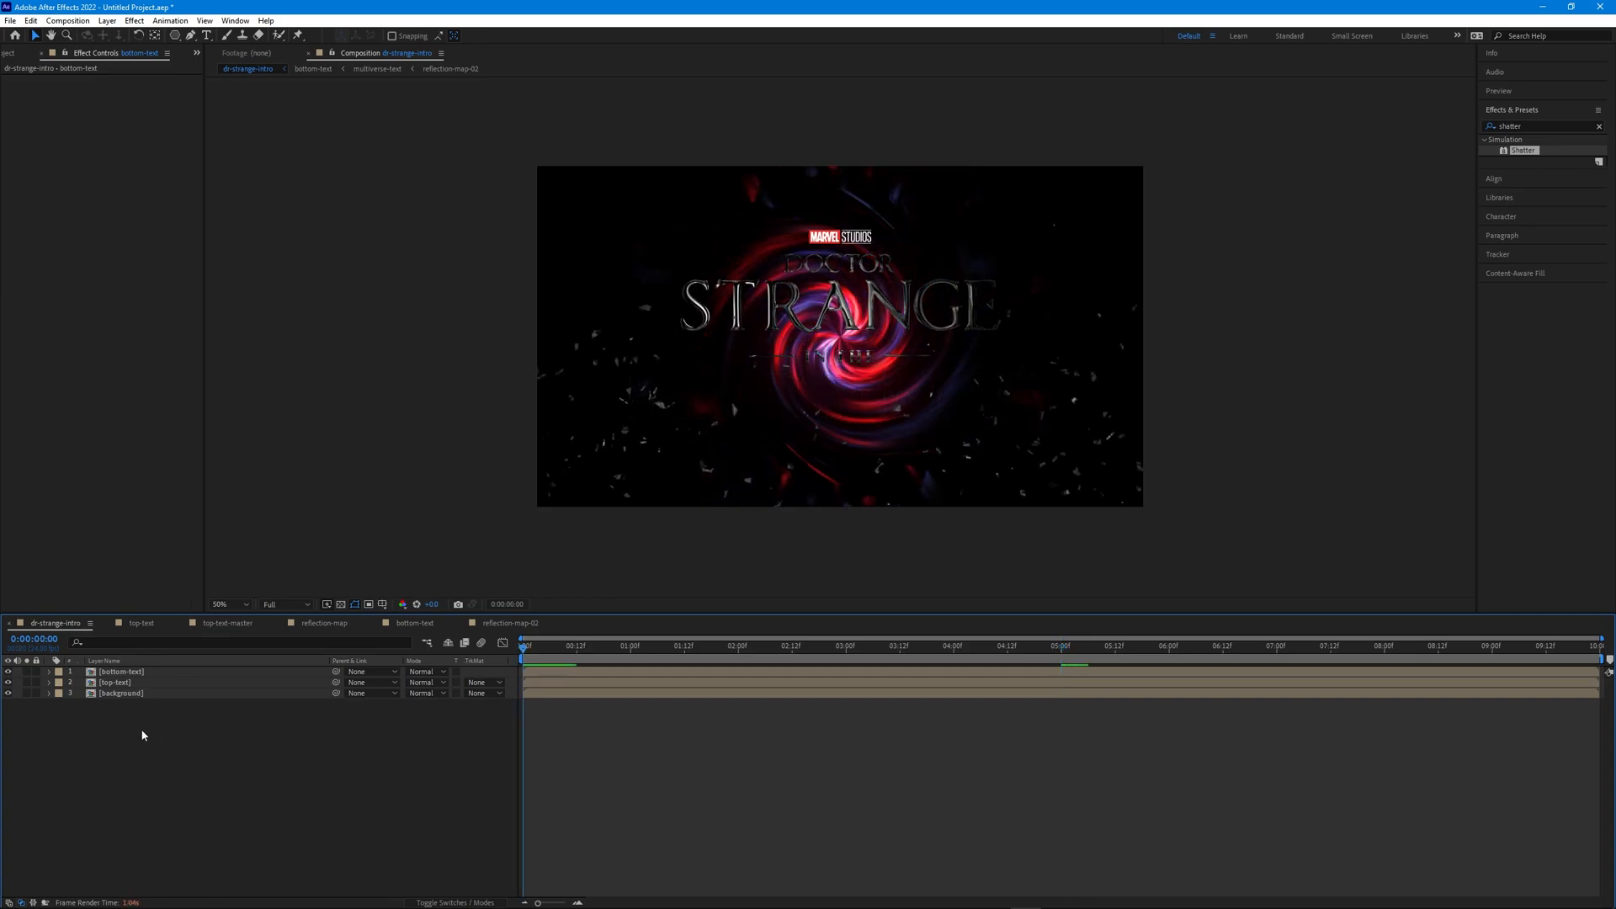
pyautogui.hotkey('ctrl', 'a')
pyautogui.rightClick(124, 680)
pyautogui.click(175, 605)
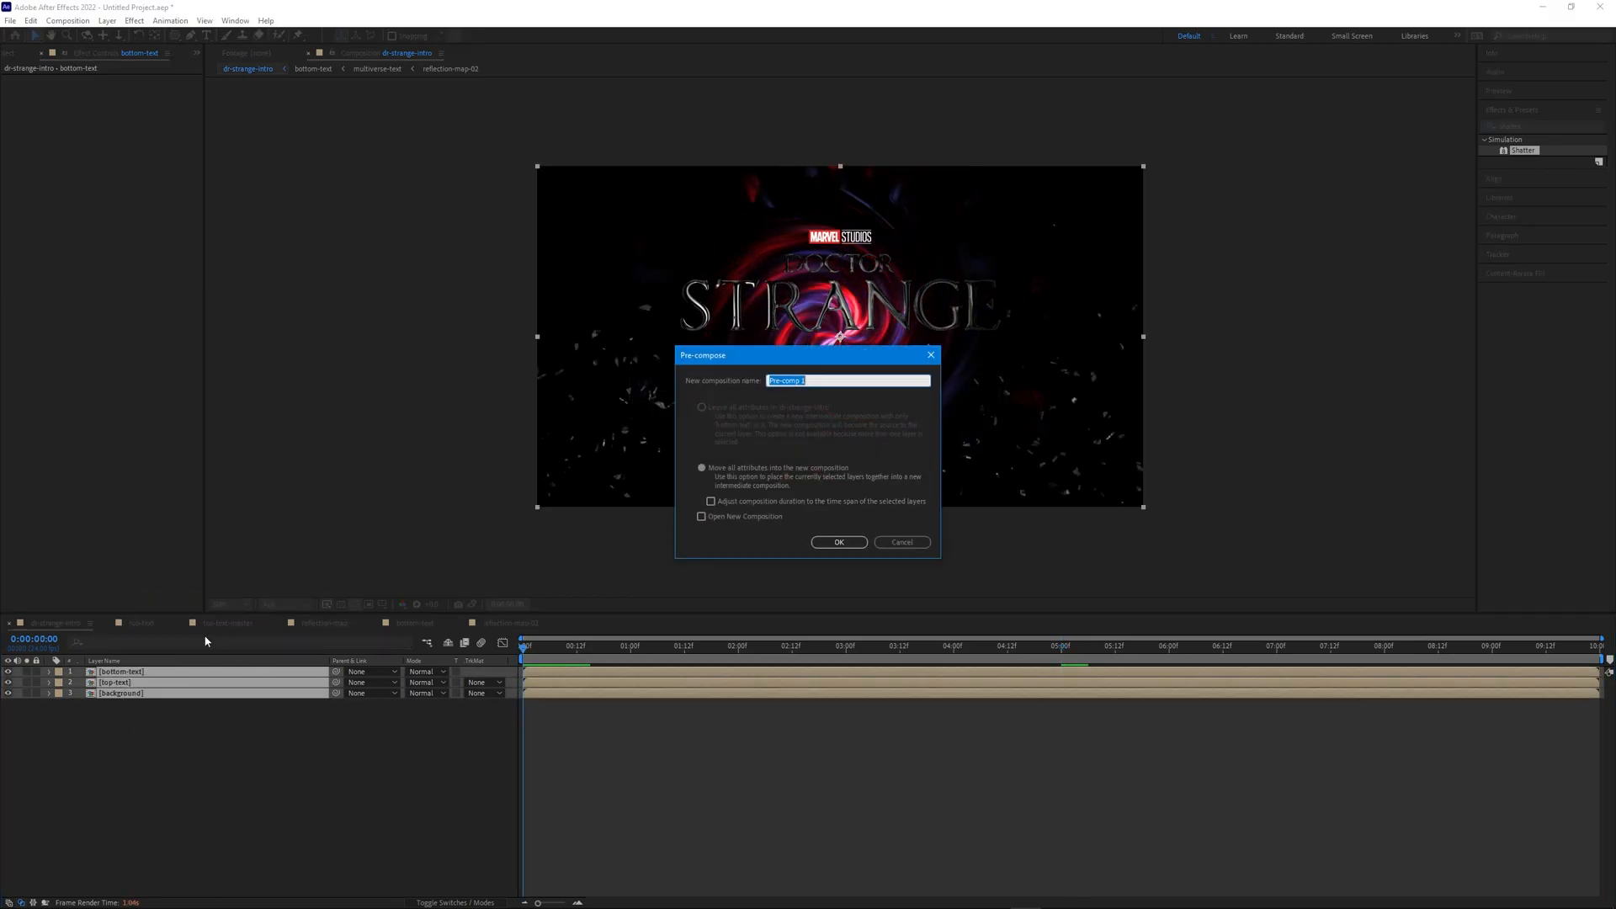
pyautogui.write('dr-strange-master')
pyautogui.press('Return')
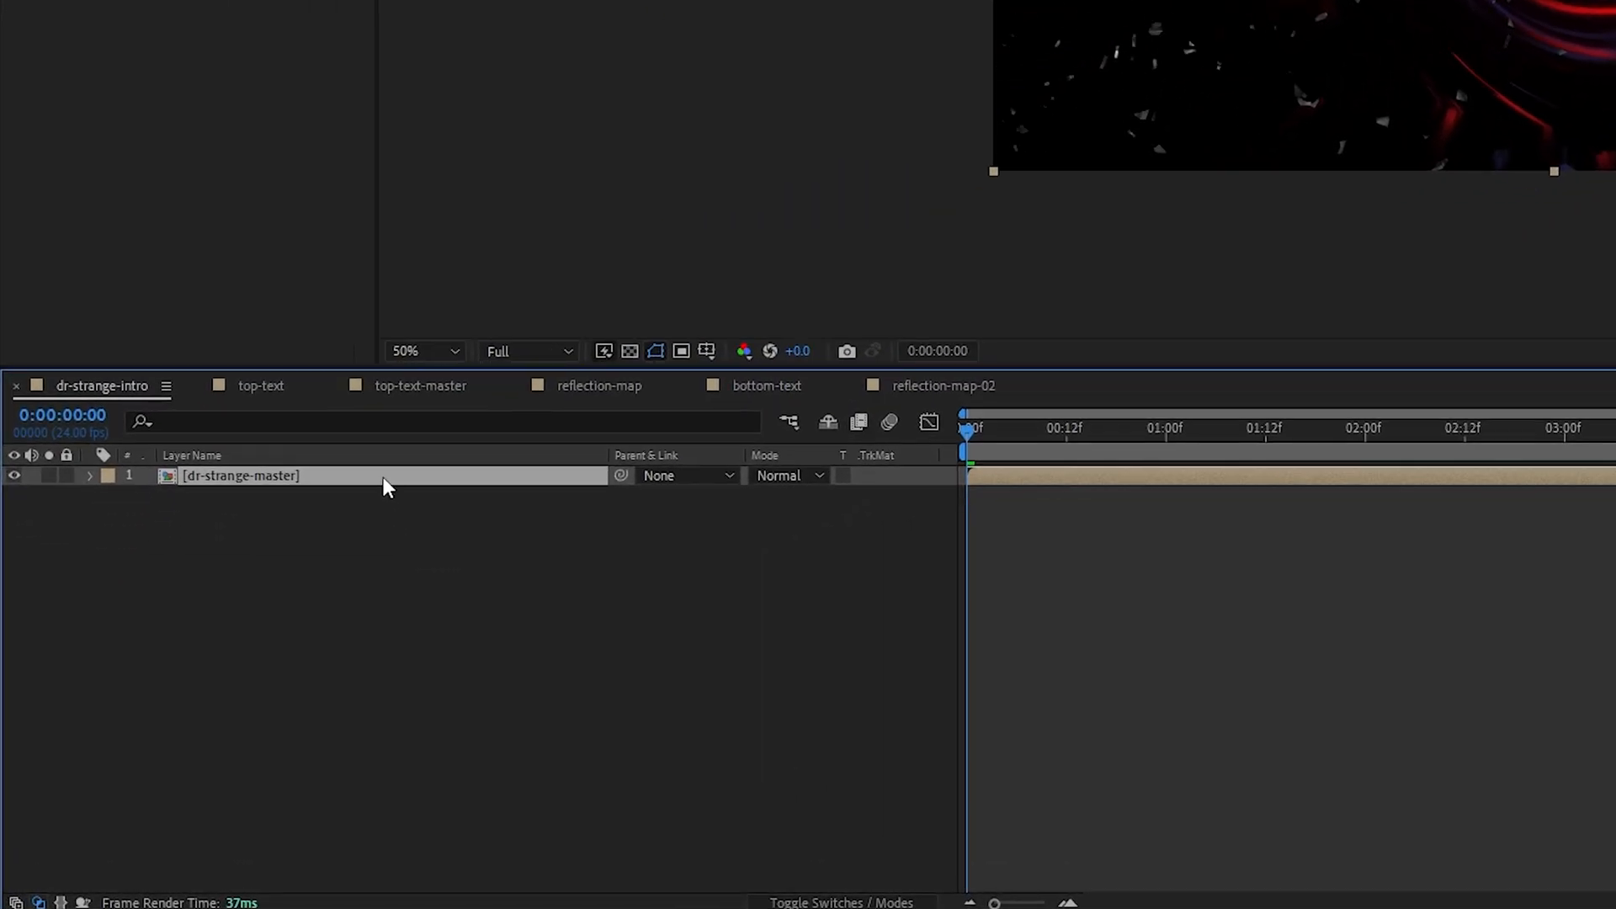
# Rotate the dr-strange-master layer to -15° and keyframe its Rotation at 0 seconds
pyautogui.press('r')
pyautogui.click(781, 495)
pyautogui.write('-15')
pyautogui.press('Return')
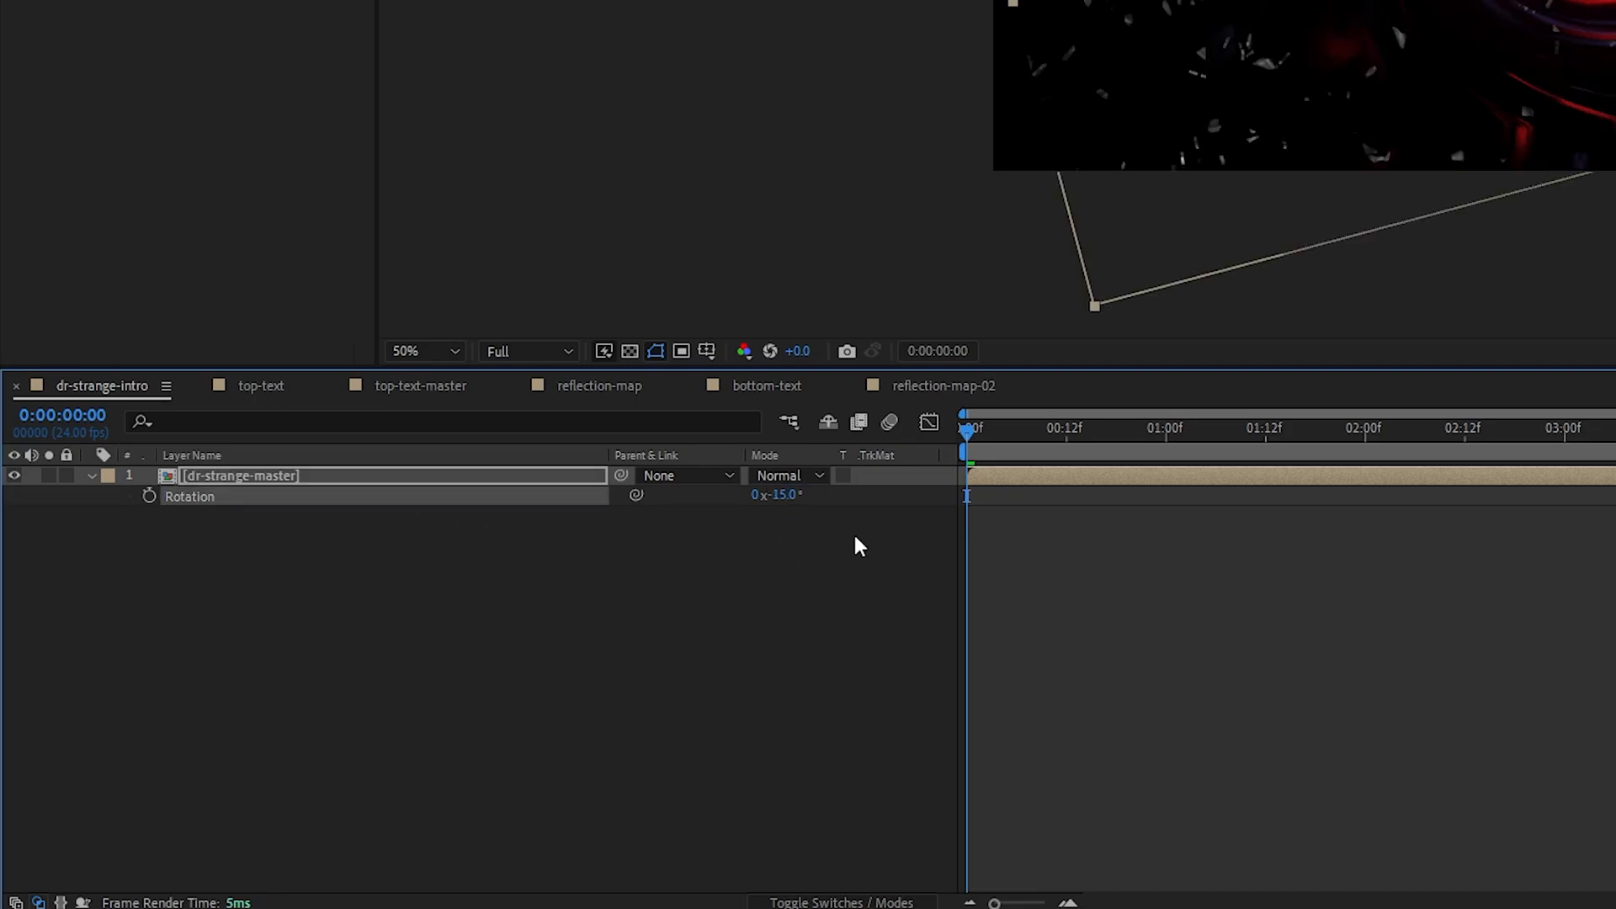
pyautogui.click(148, 495)
# Set the dr-strange-master layer's Scale to 370% with a keyframe at 0 seconds and show all its keyframed properties
pyautogui.press('s')
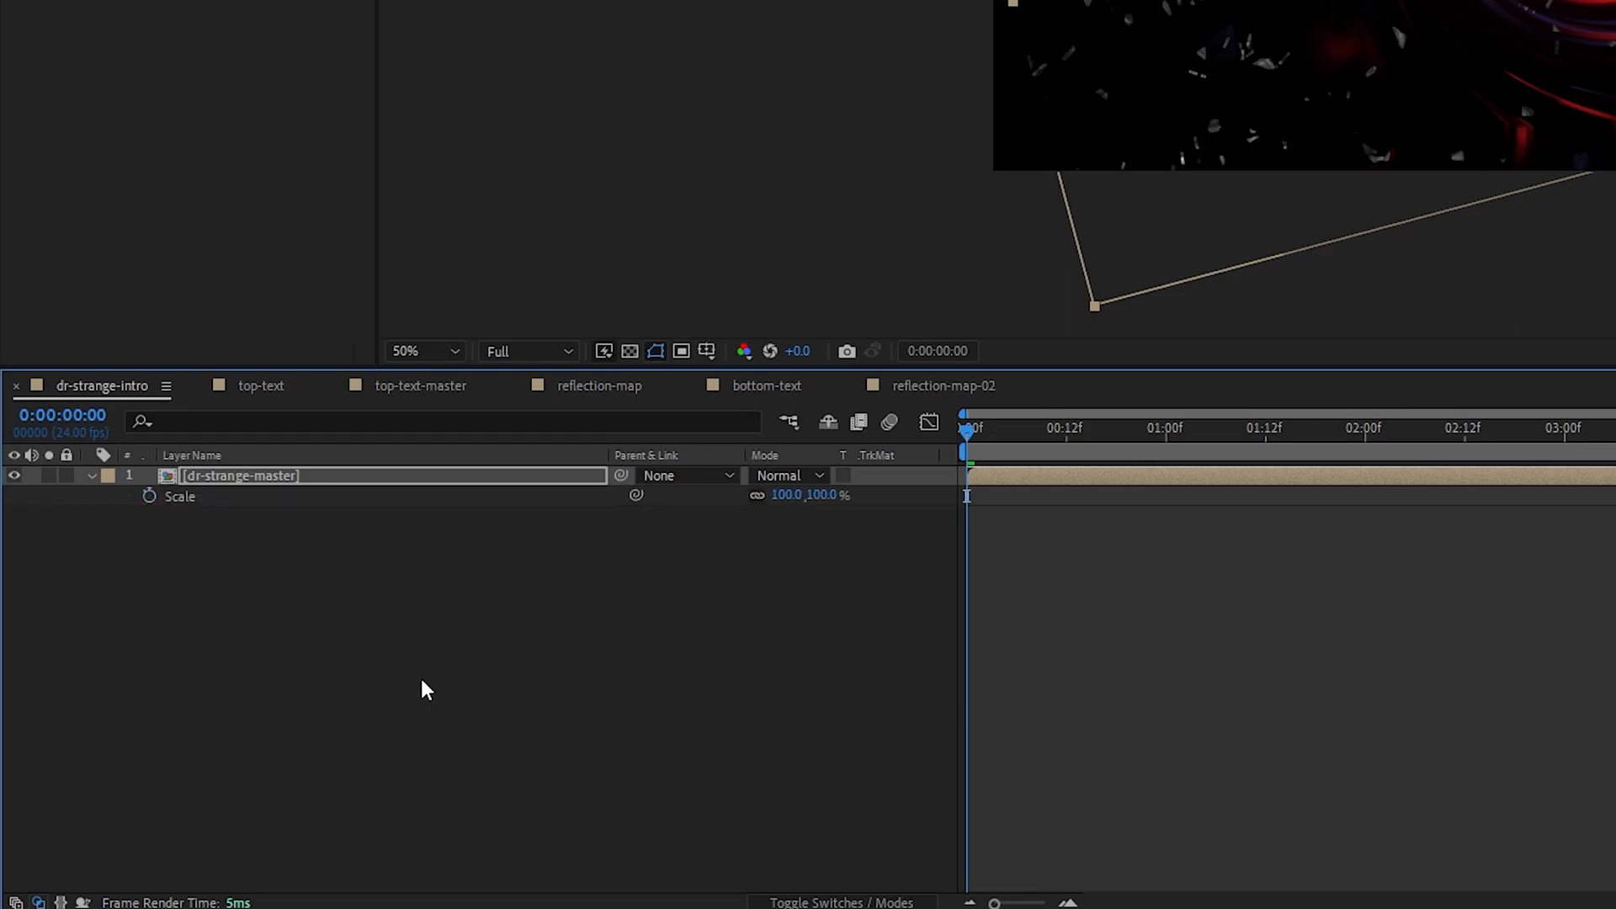
pyautogui.click(812, 495)
pyautogui.write('370')
pyautogui.press('Return')
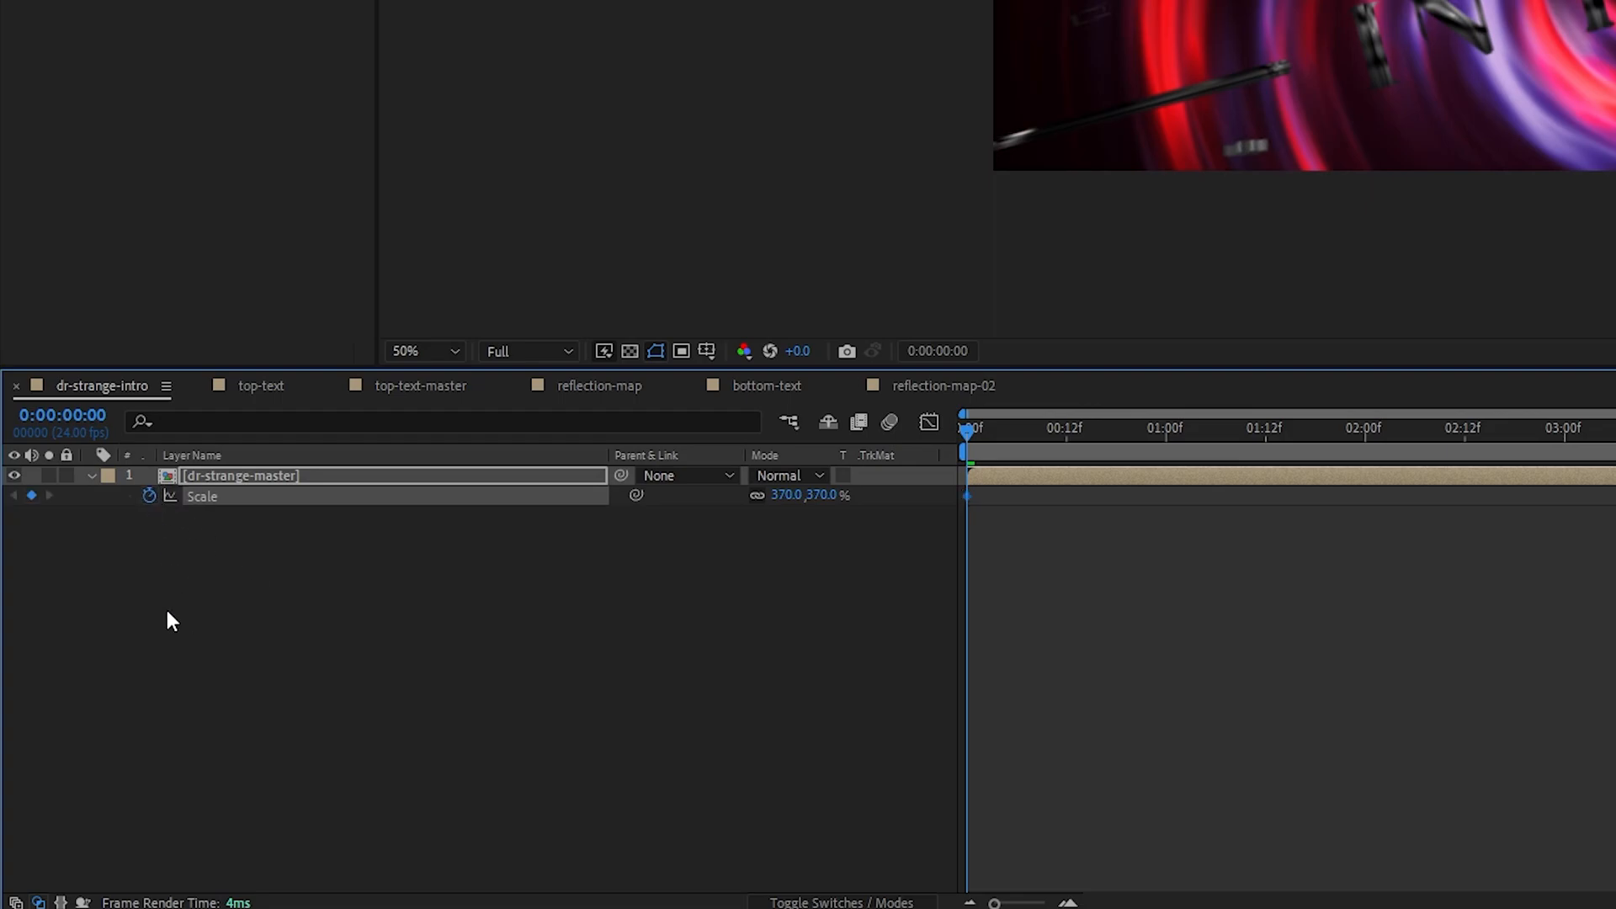
pyautogui.press('s')
pyautogui.press('u')
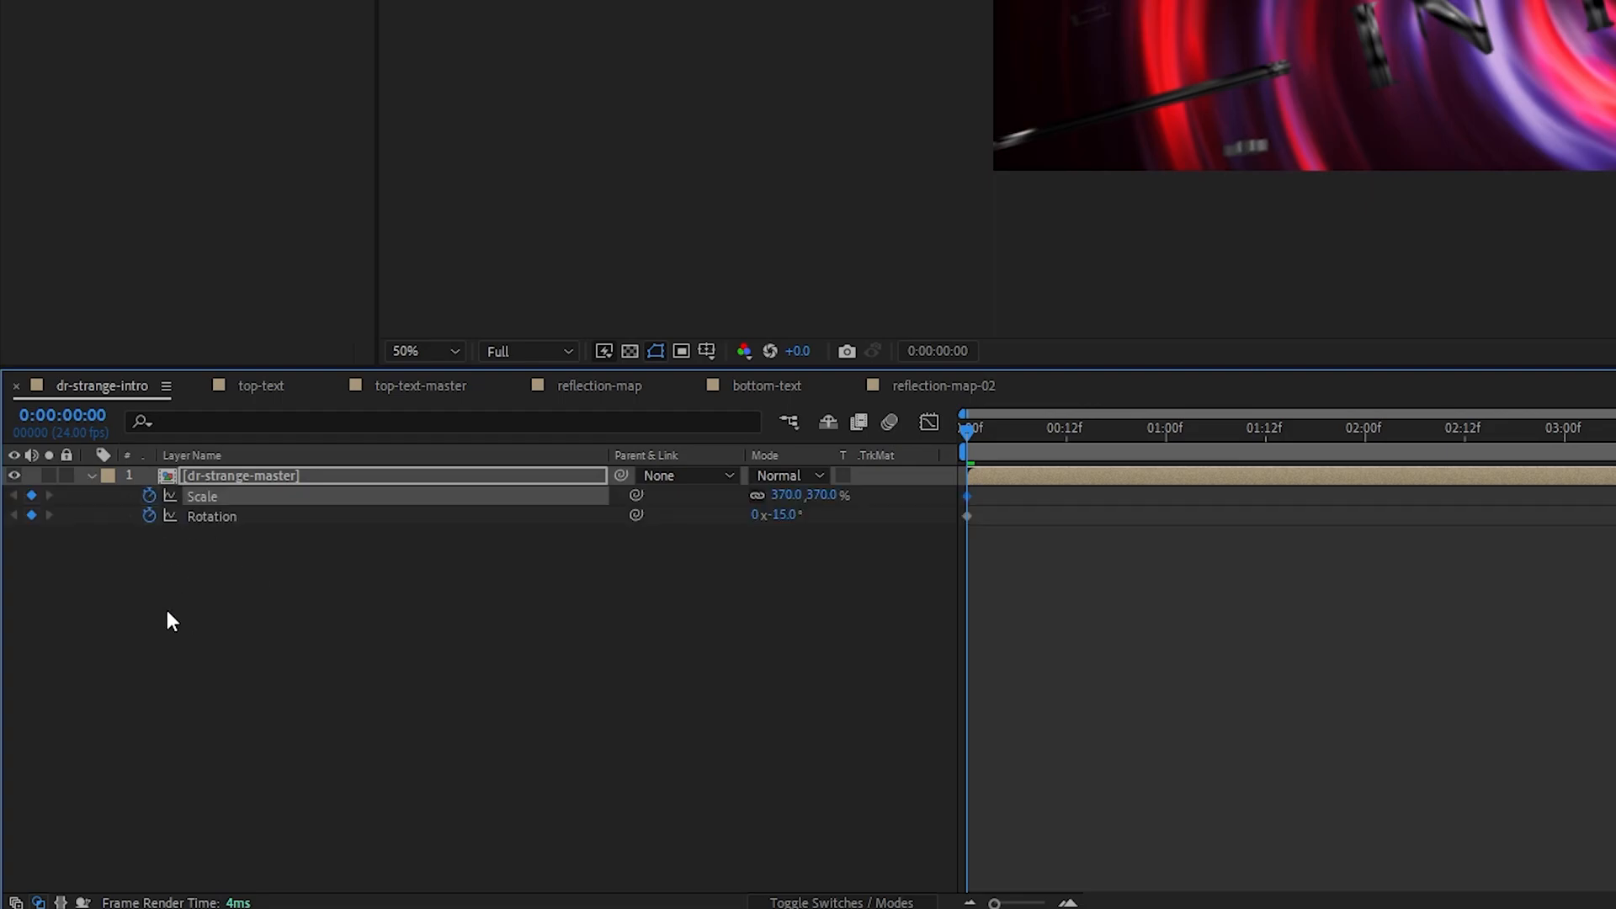
# Set the dr-strange-master layer's Rotation to 0° at 3 seconds 12 frames
pyautogui.moveTo(970, 431); pyautogui.dragTo(1553, 483)
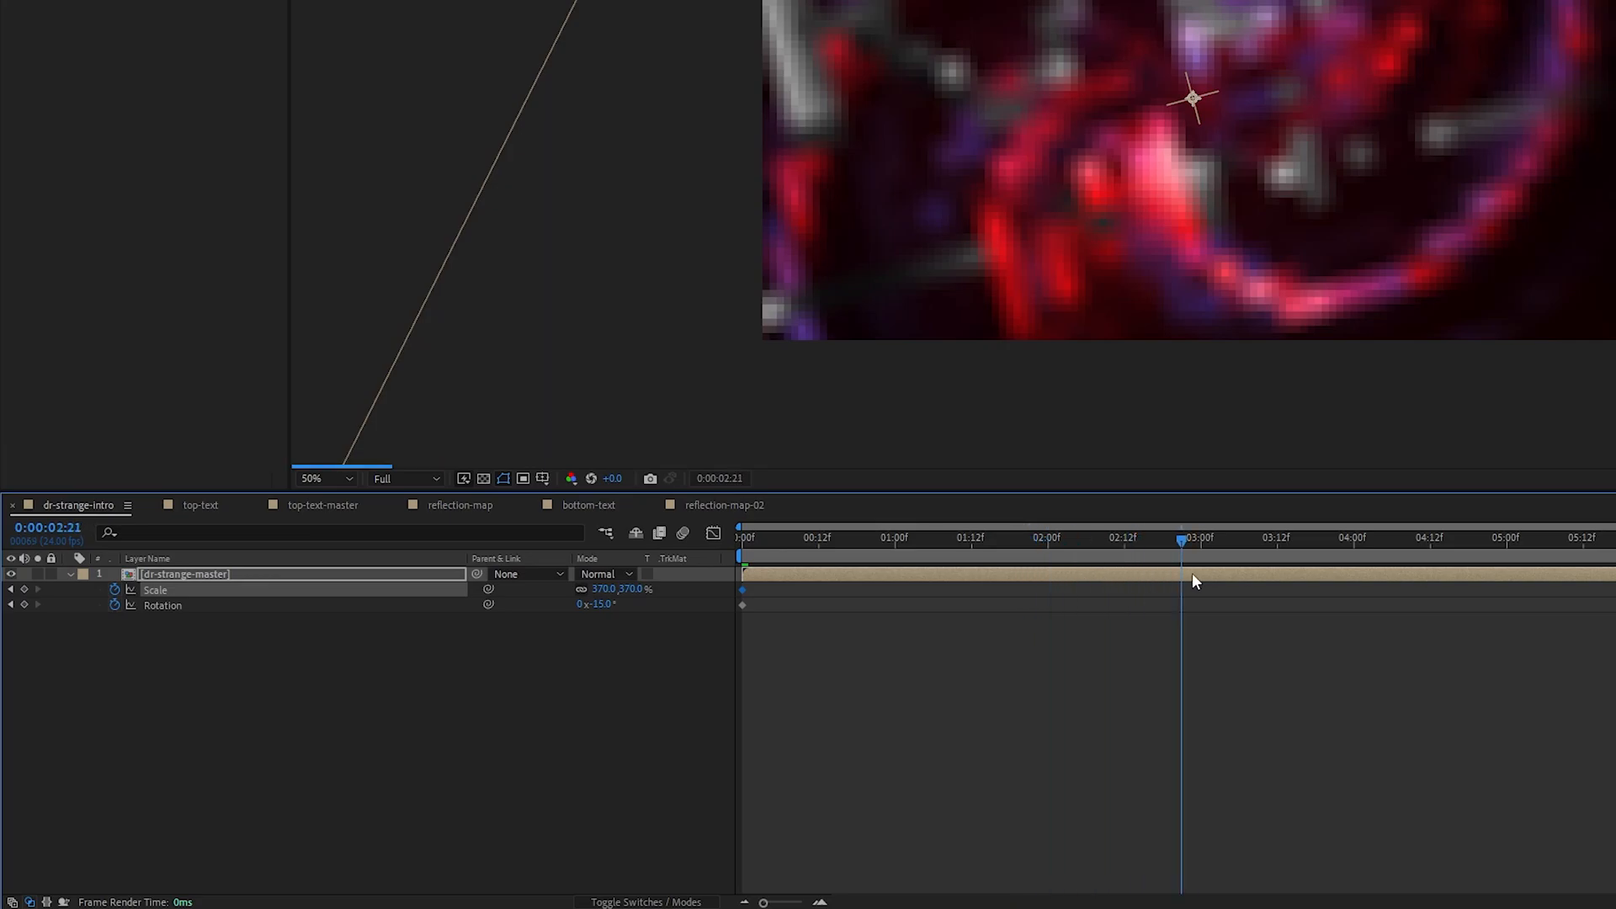
pyautogui.moveTo(1195, 581); pyautogui.dragTo(1280, 568)
pyautogui.click(604, 603)
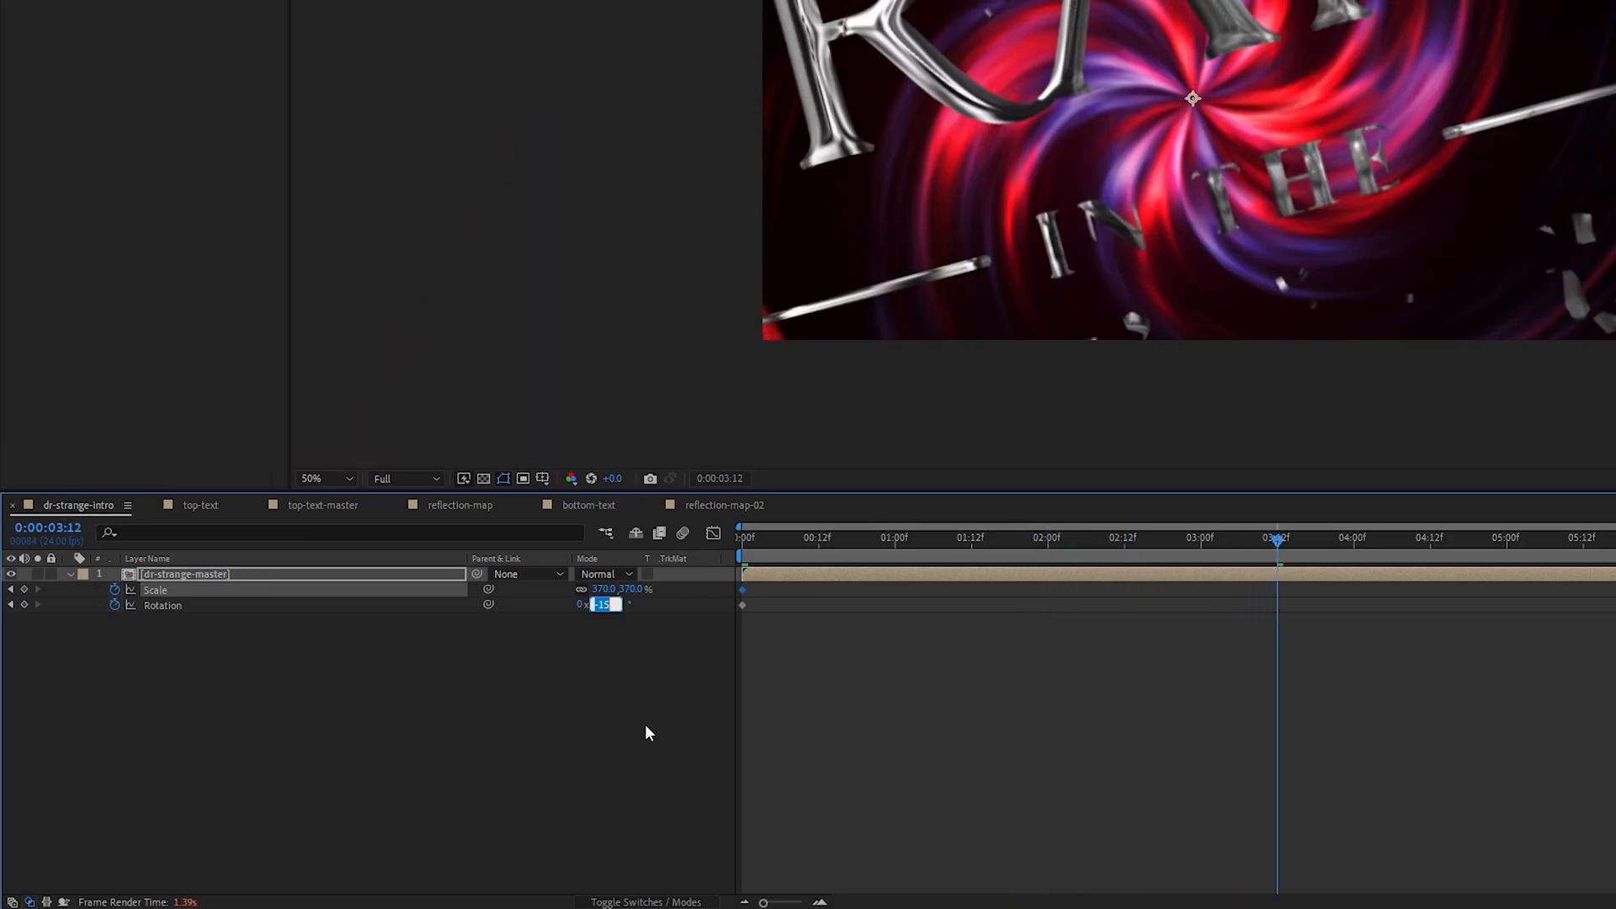
pyautogui.write('0')
pyautogui.press('Return')
# Set the dr-strange-master layer's Scale to 100% at 4 seconds and apply Easy Ease to all Scale and Rotation keyframes
pyautogui.click(1347, 544)
pyautogui.moveTo(1349, 552); pyautogui.dragTo(1354, 548)
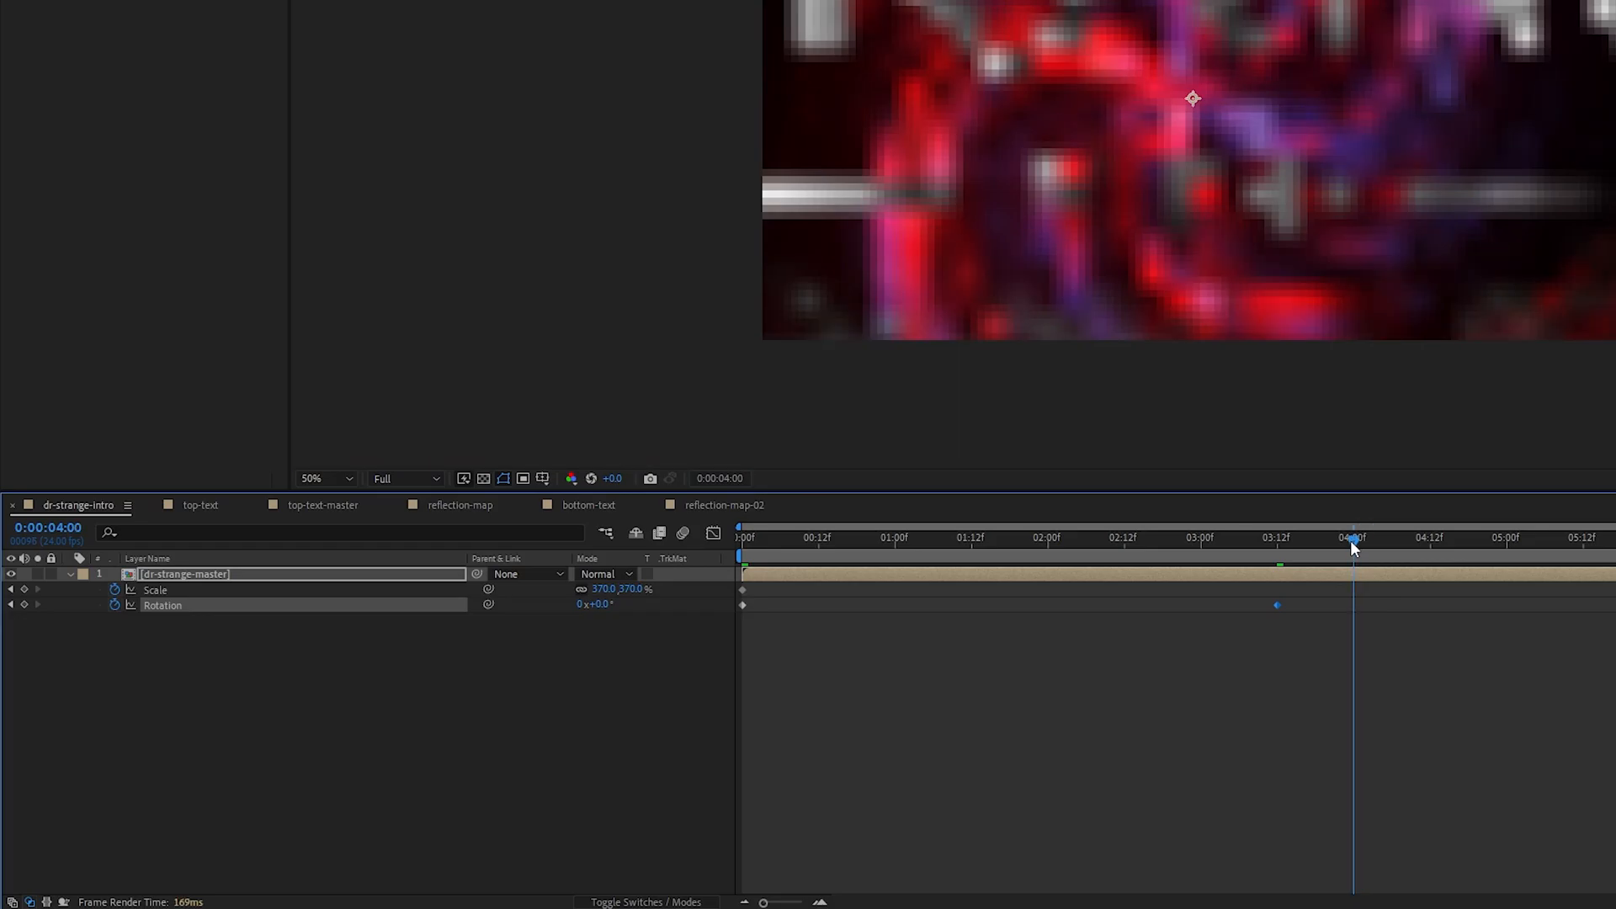
pyautogui.click(635, 597)
pyautogui.write('100')
pyautogui.press('Return')
pyautogui.moveTo(1431, 689); pyautogui.dragTo(719, 589)
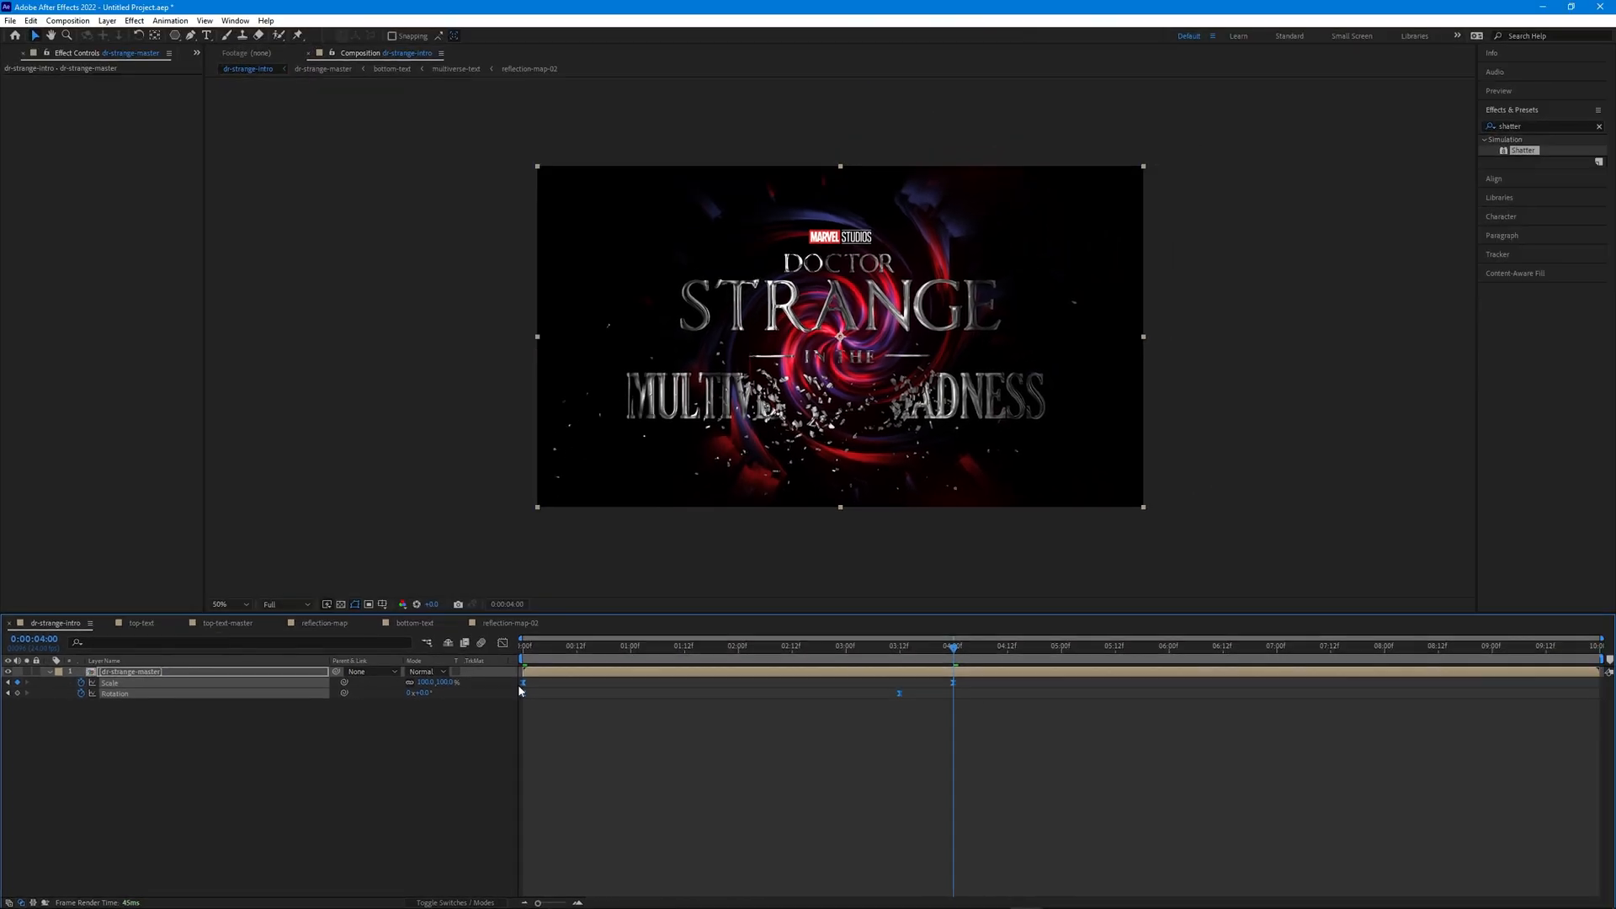
# Apply CC Light Rays to the dr-strange-master layer and place its Center mid-frame at about 960, 544
pyautogui.write('light ra')
pyautogui.moveTo(792, 125); pyautogui.dragTo(126, 671)
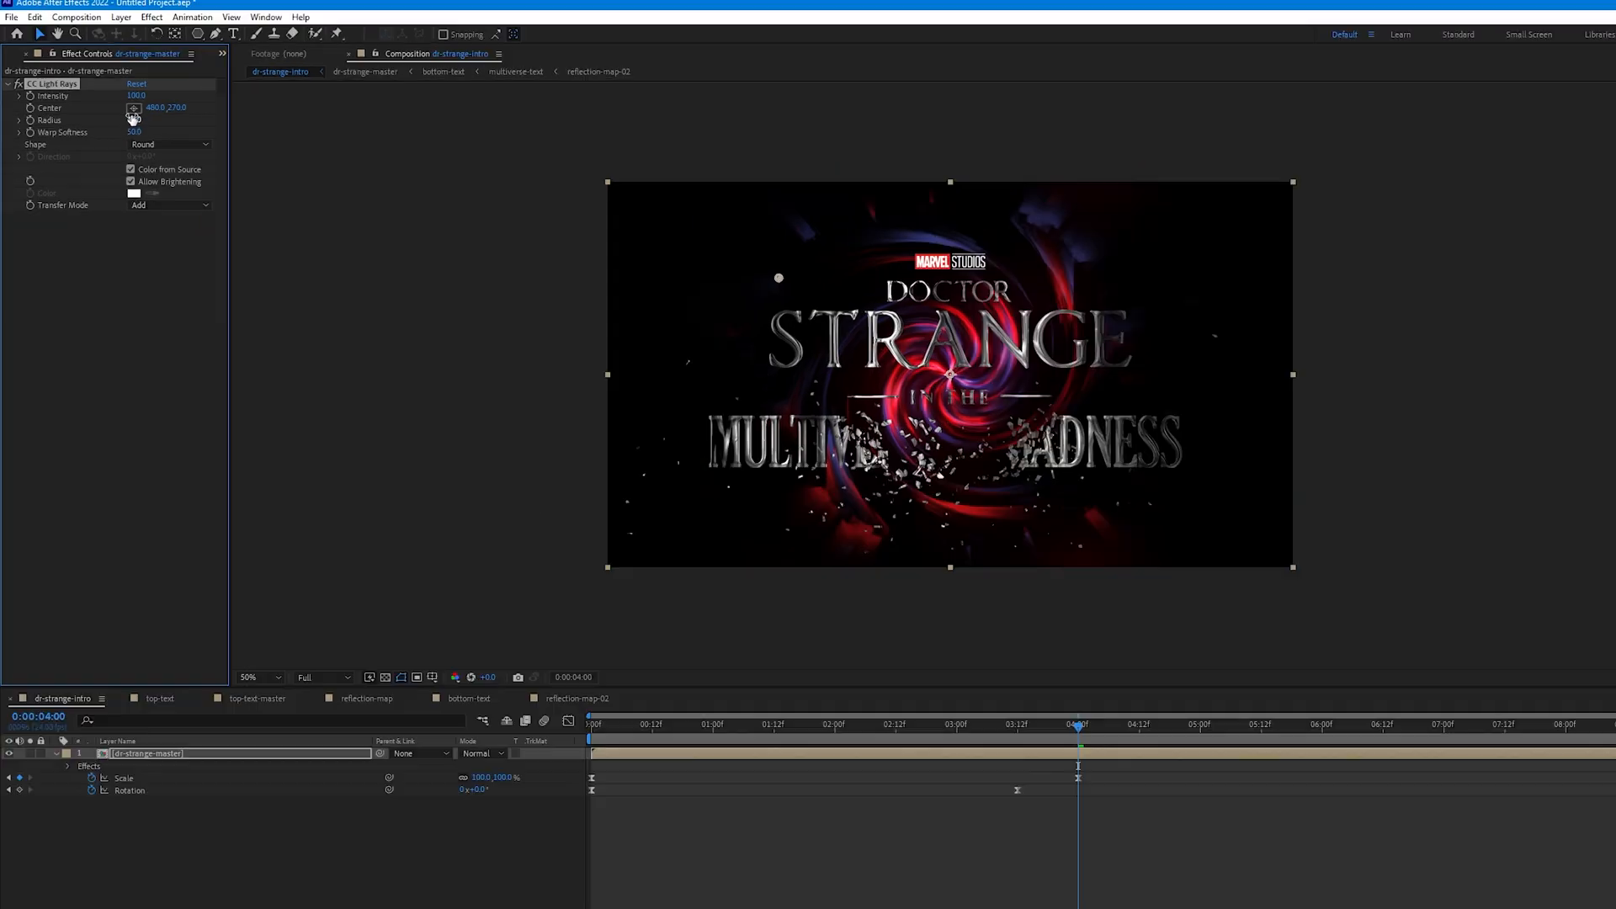
pyautogui.click(133, 109)
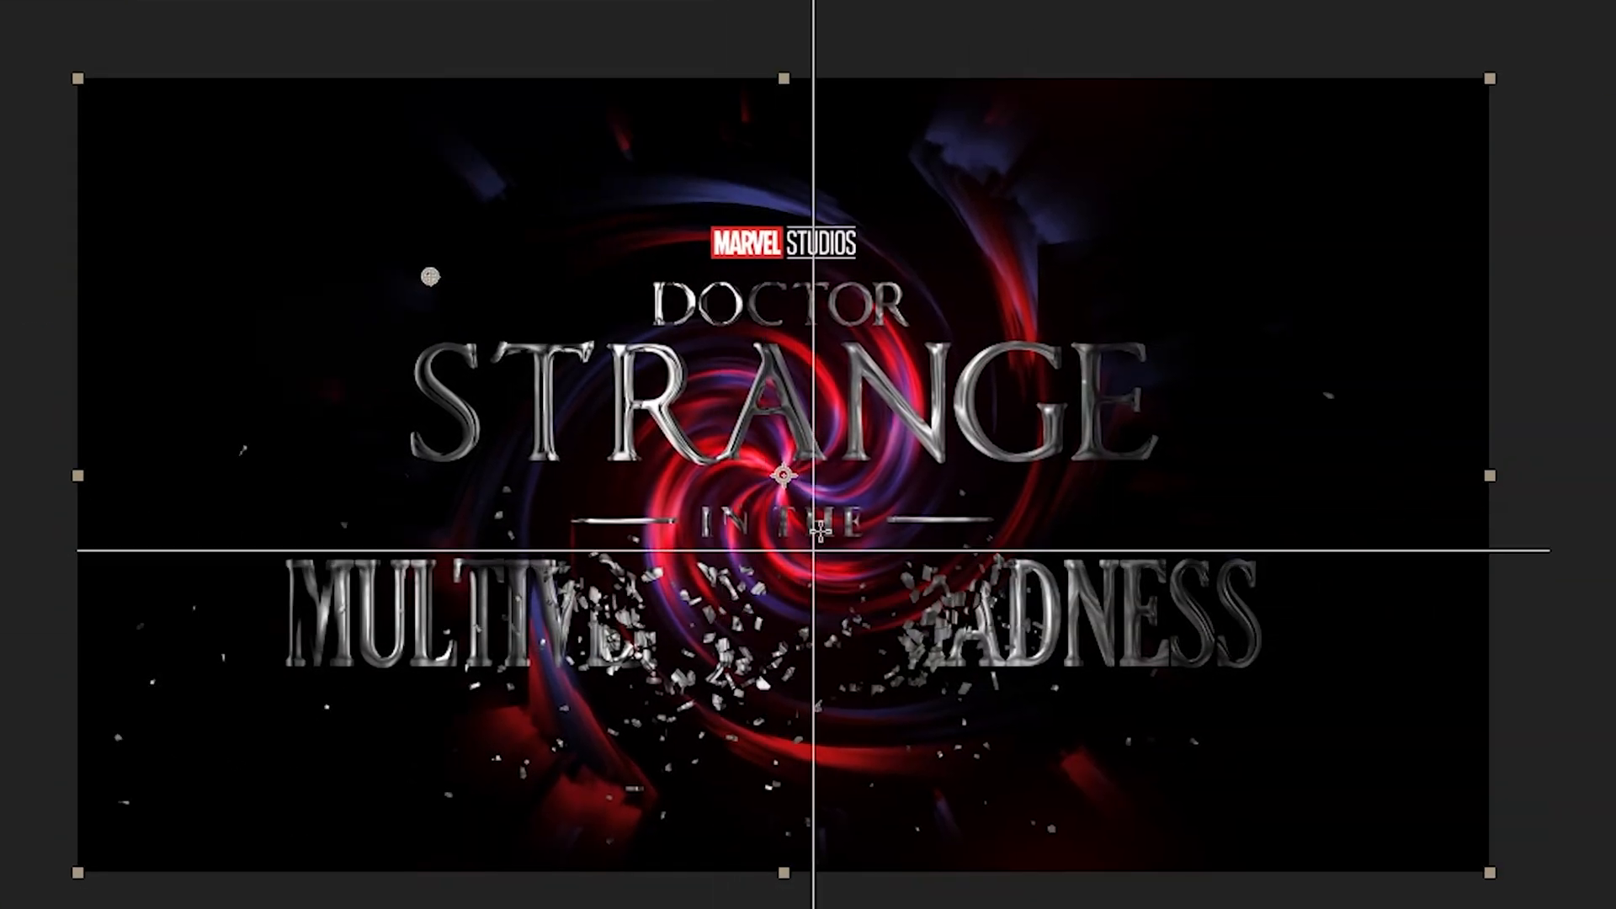
pyautogui.click(783, 477)
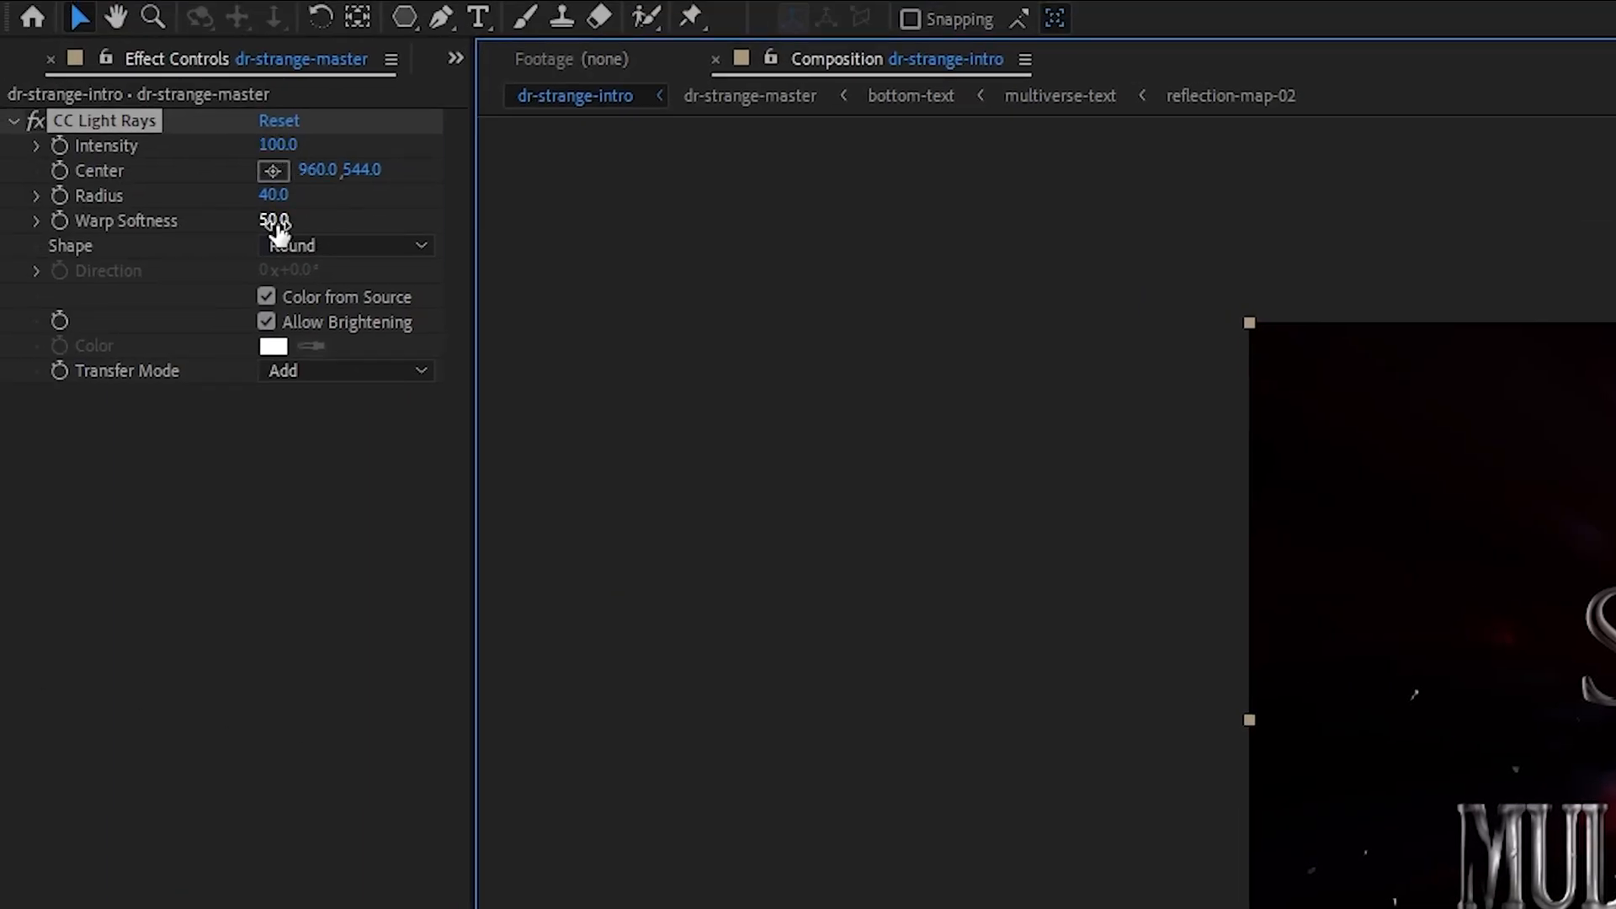
# Set CC Light Rays' Warp Softness to 0 and Intensity to 1200, and enable keyframing for the Intensity
pyautogui.click(277, 220)
pyautogui.write('0')
pyautogui.press('Return')
pyautogui.click(278, 144)
pyautogui.write('1200')
pyautogui.press('Return')
pyautogui.click(59, 145)
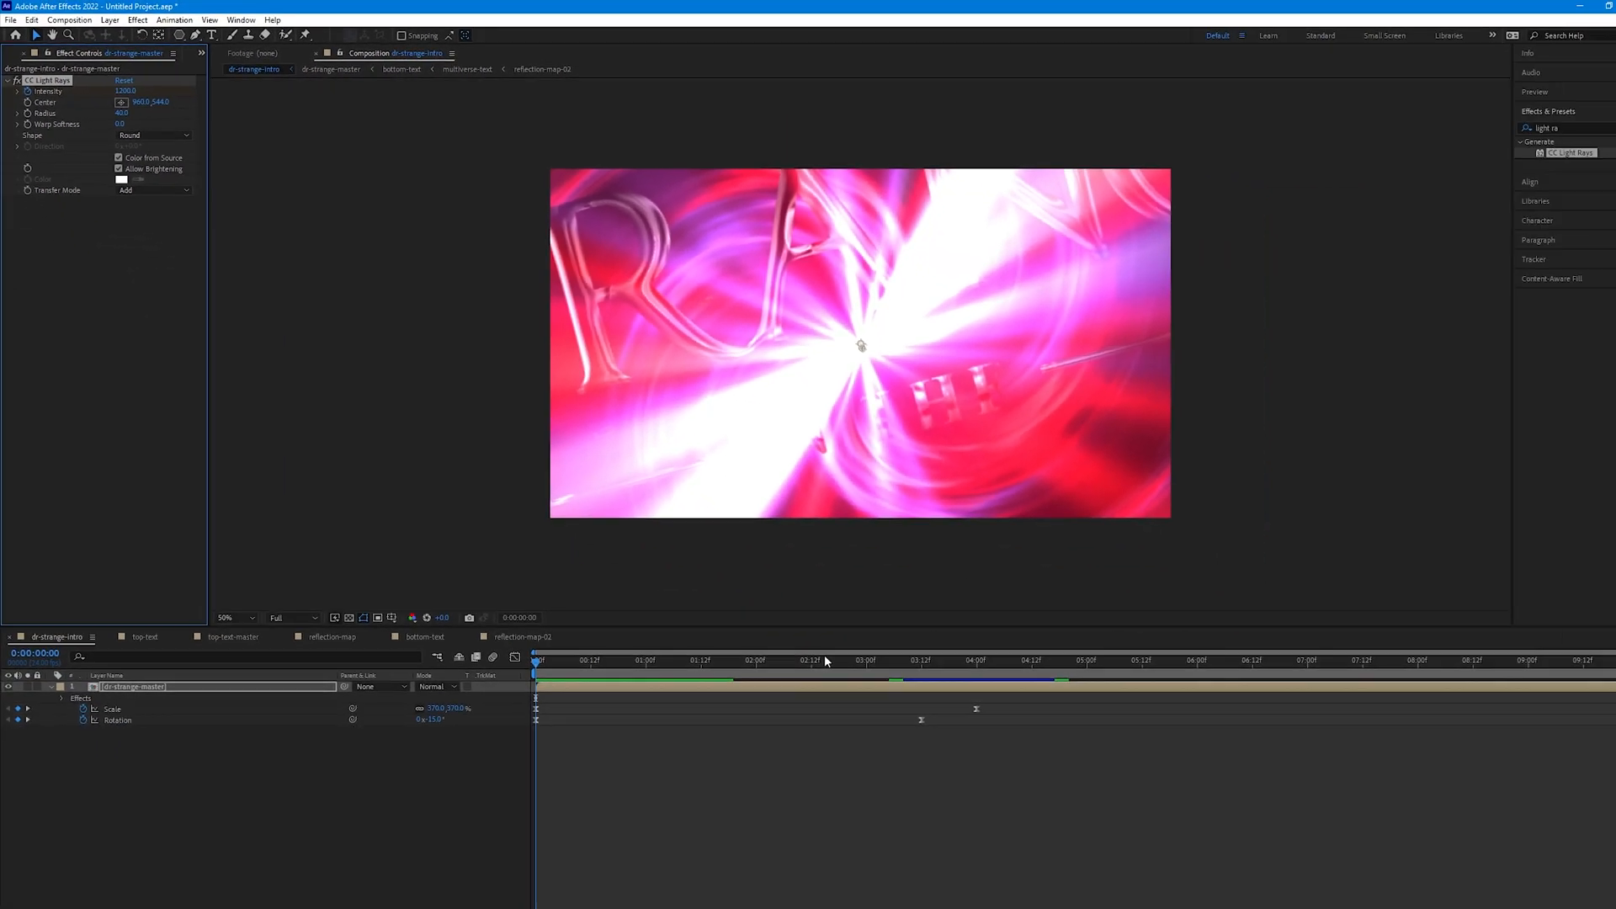
# Set CC Light Rays' Intensity to 100 at 2 seconds 12 frames
pyautogui.click(791, 648)
pyautogui.click(122, 90)
pyautogui.write('100')
pyautogui.press('Return')
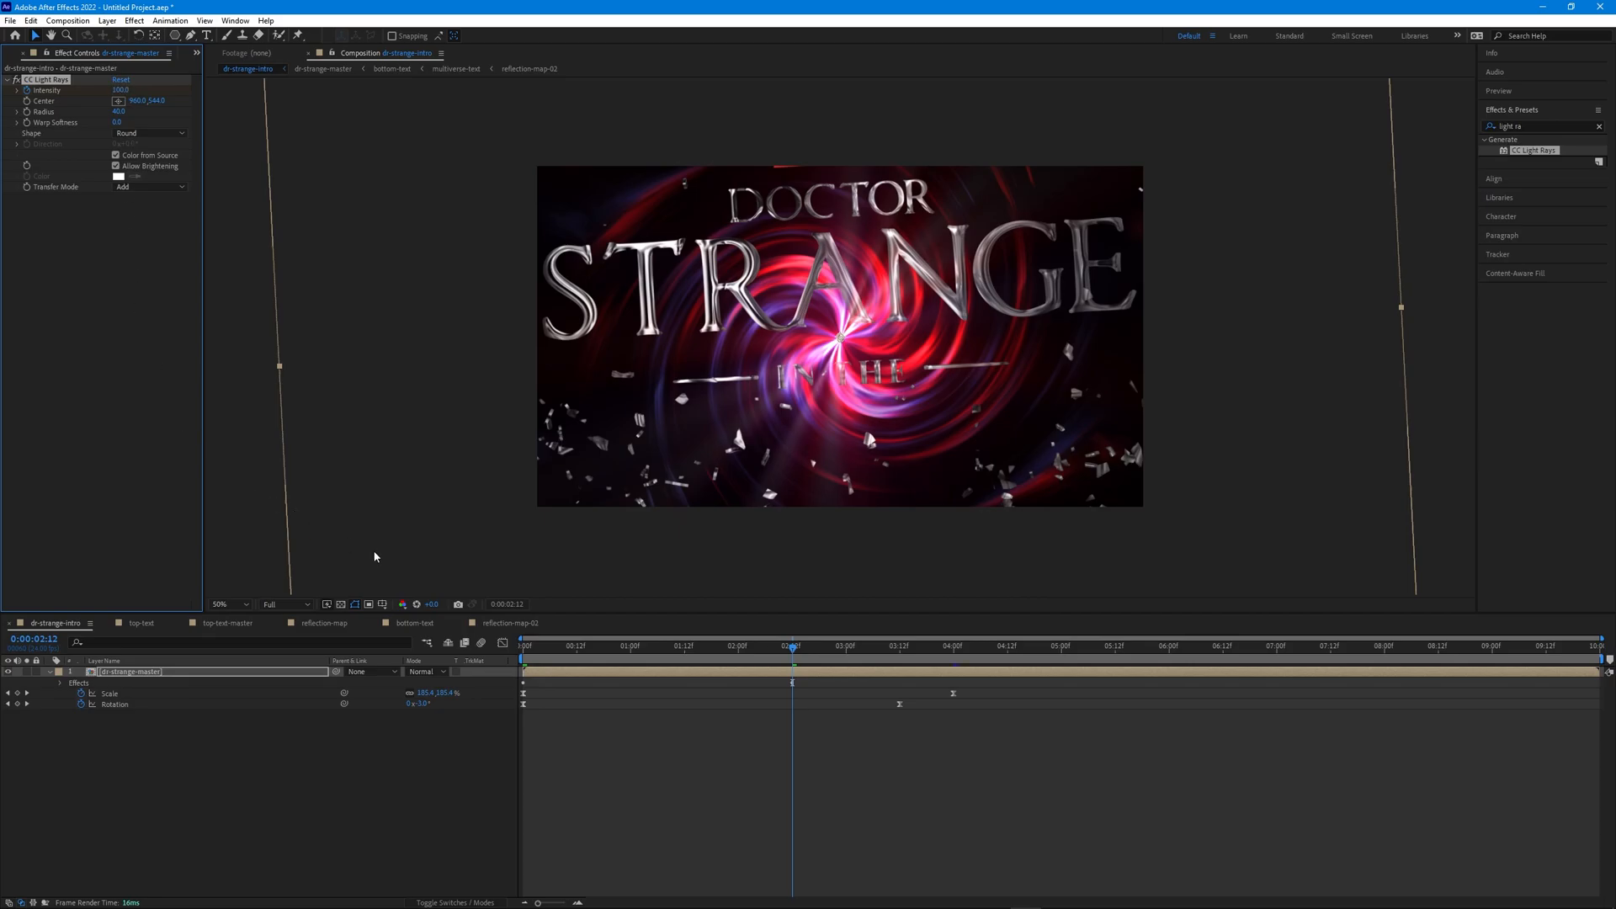
# Add two Slider Control effects to the dr-strange-master layer and rename them amount and intensity
pyautogui.click(1534, 124)
pyautogui.write('slider')
pyautogui.moveTo(1533, 150); pyautogui.dragTo(72, 386)
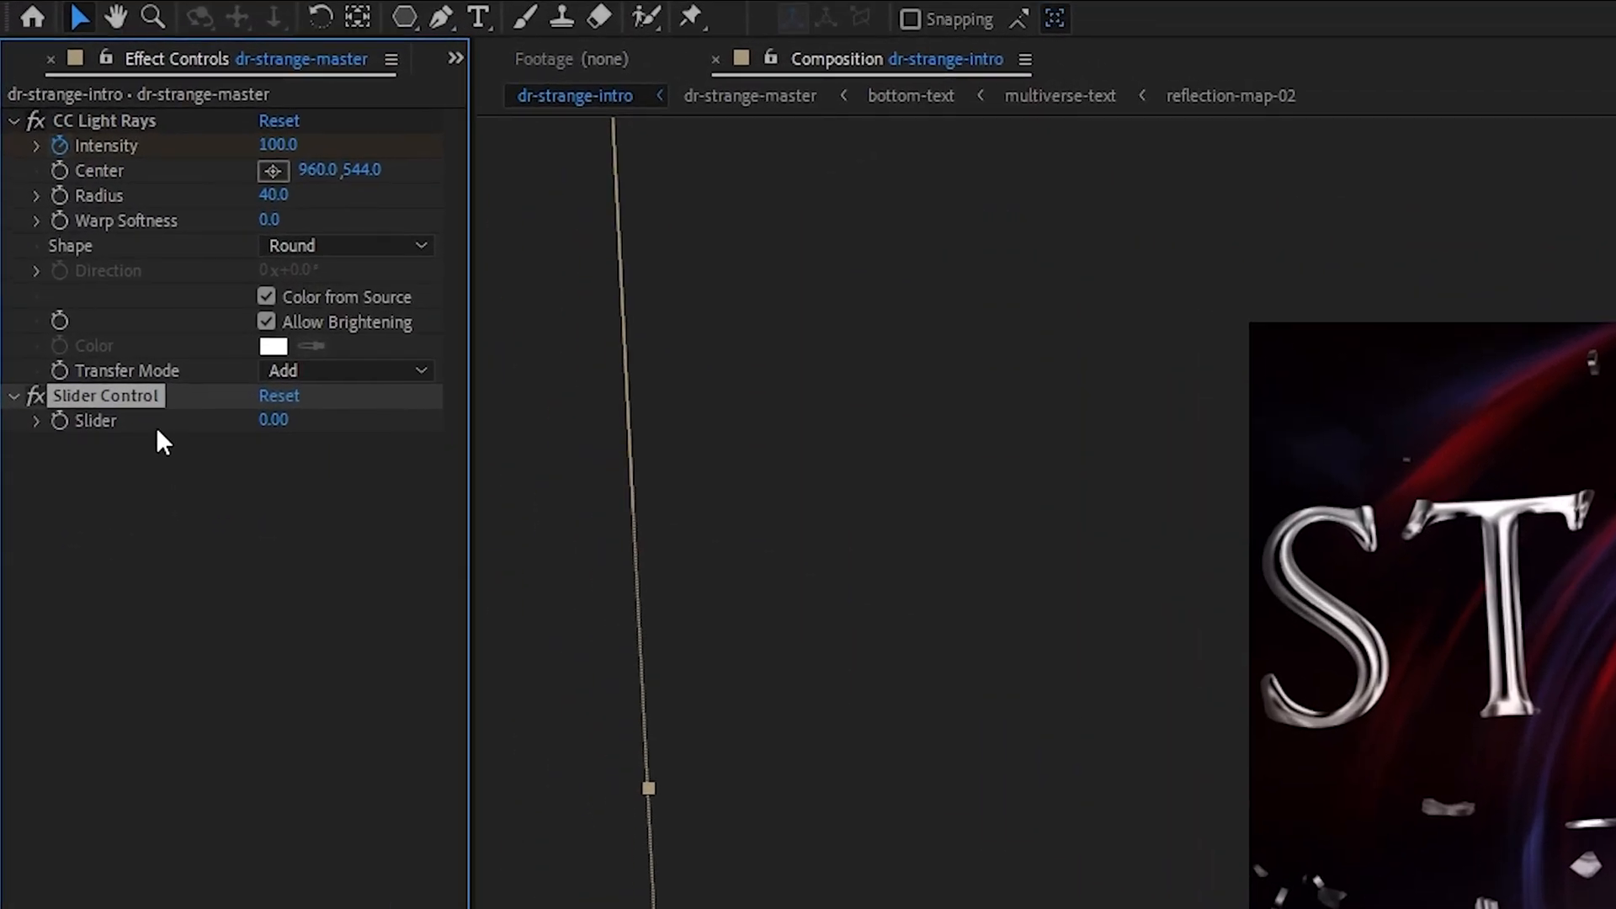
pyautogui.hotkey('ctrl', 'd')
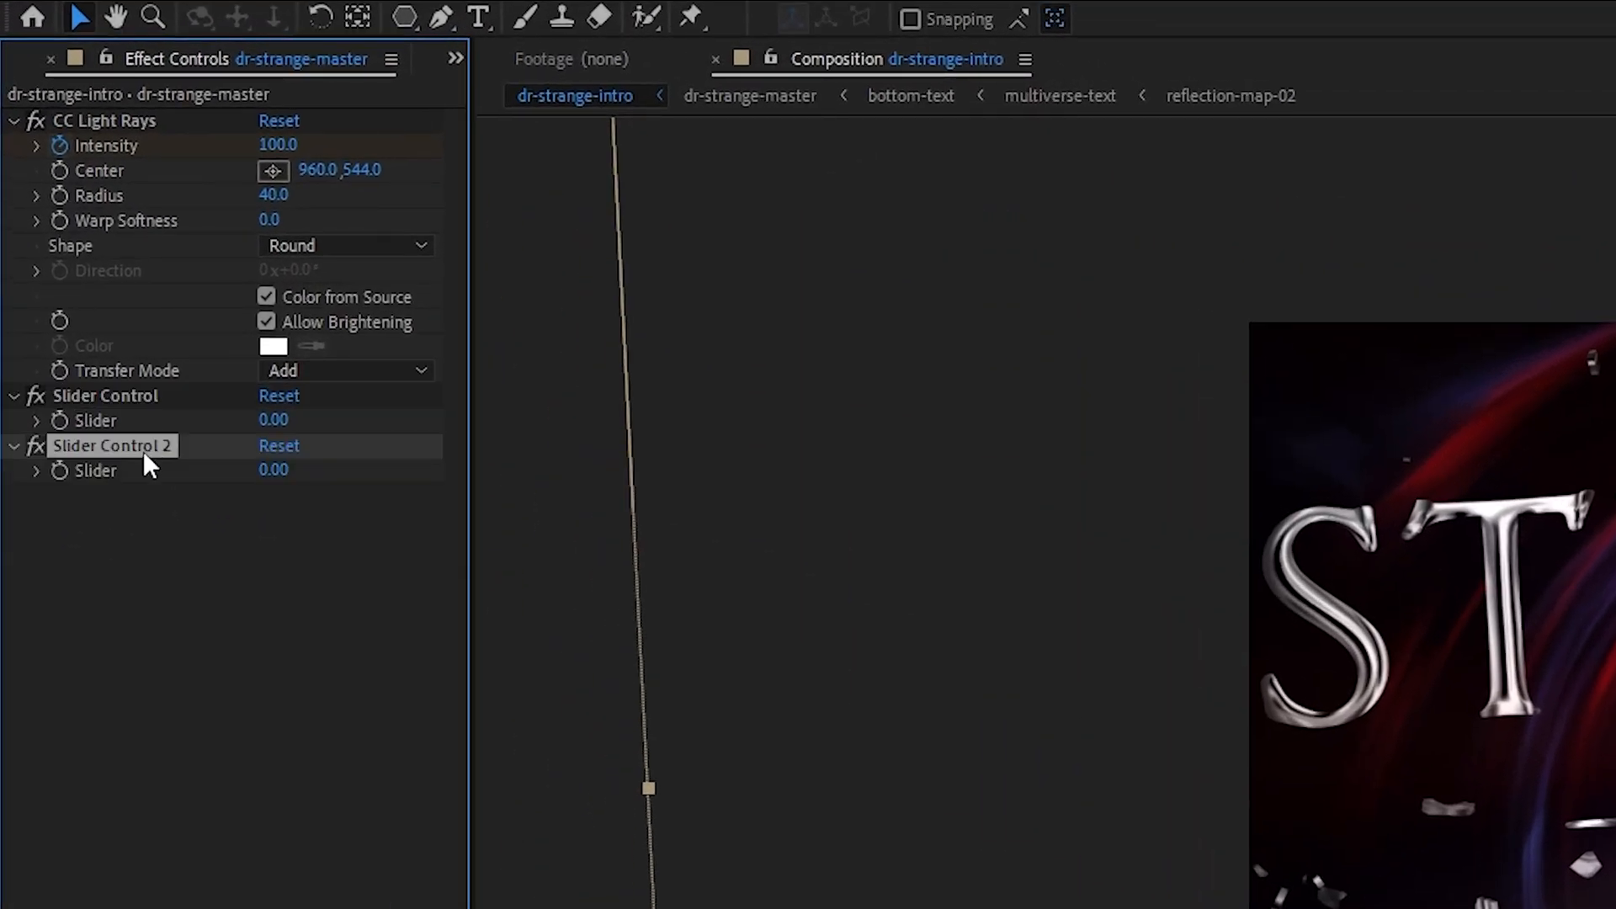
pyautogui.click(131, 399)
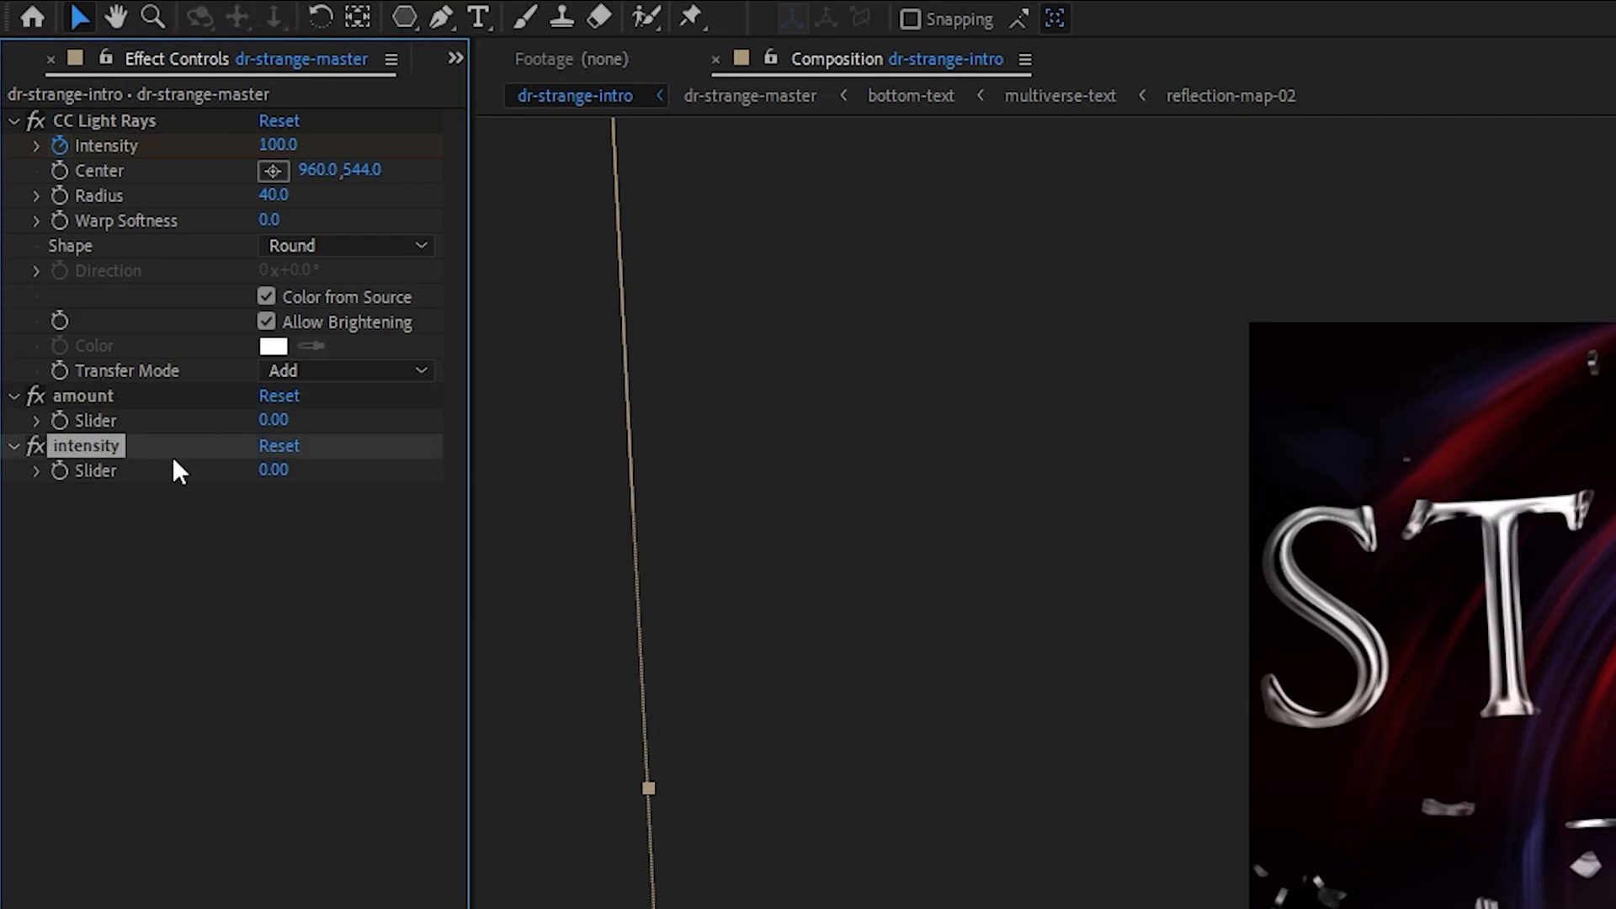
# Replace the default expression on the dr-strange-master layer's Position with wiggle()
pyautogui.click(306, 438)
pyautogui.press('p')
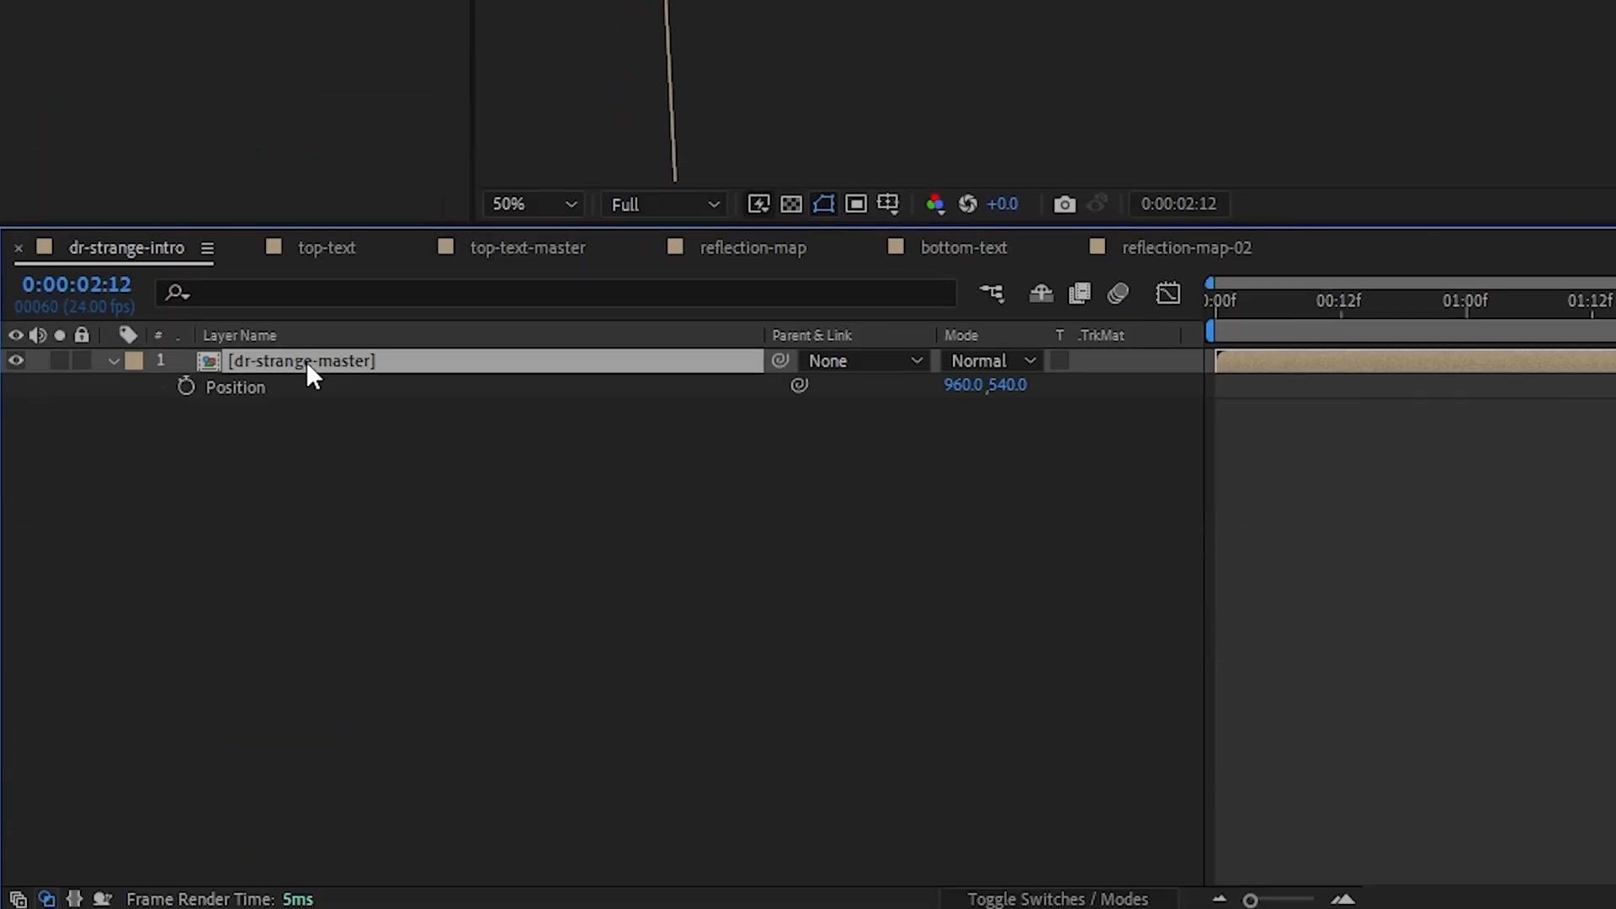
pyautogui.keyDown('alt'); pyautogui.click(185, 387); pyautogui.keyUp('alt')
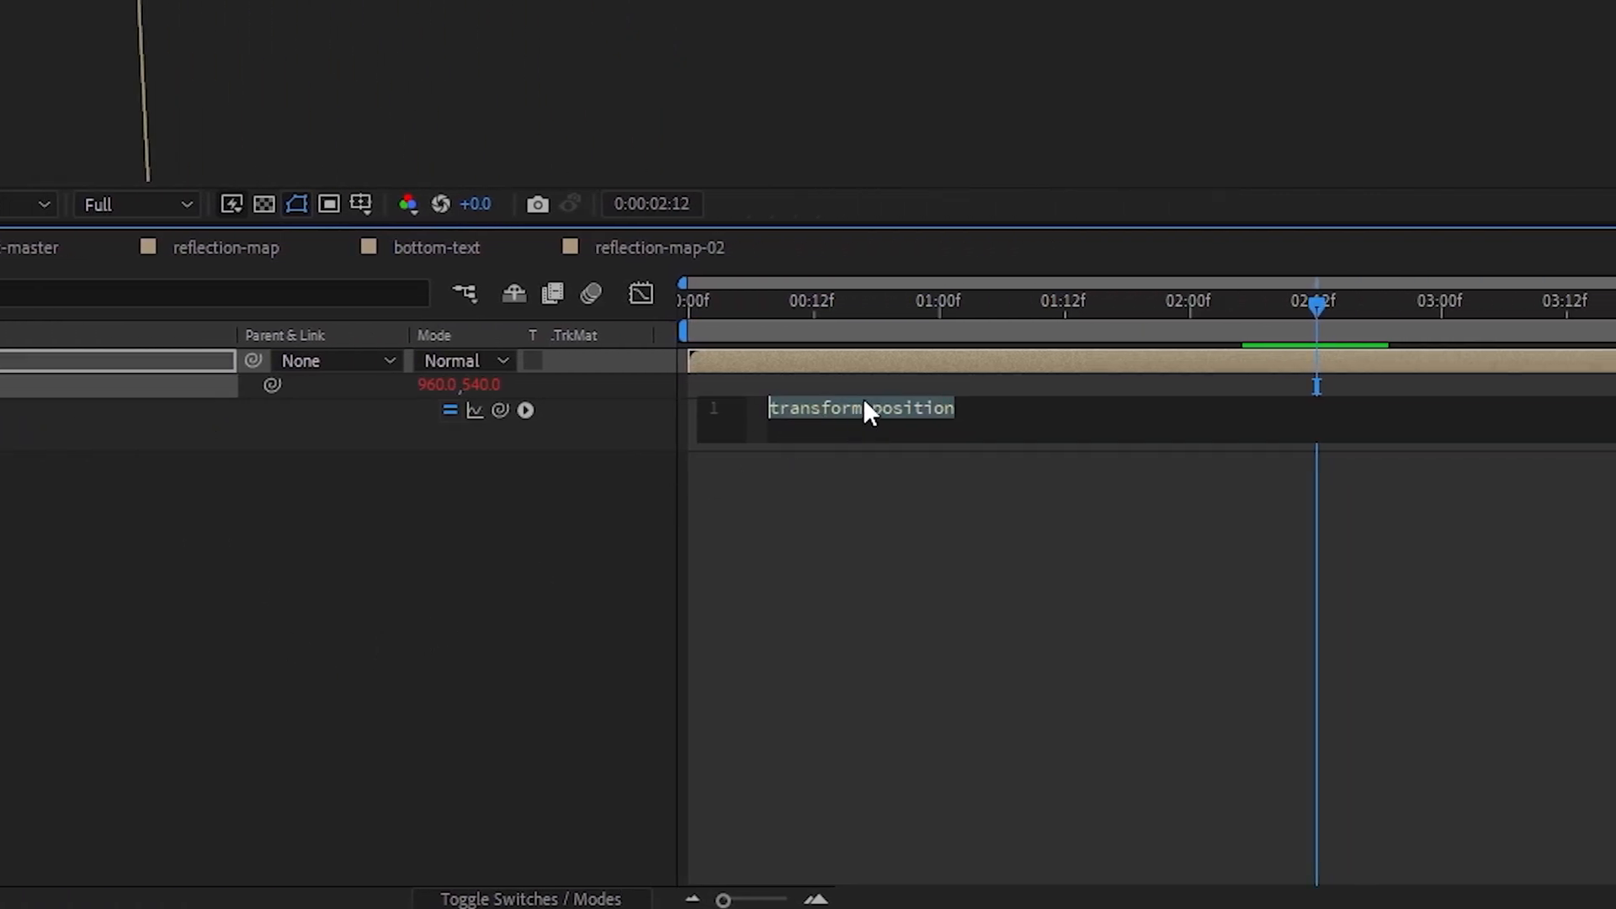
pyautogui.click(866, 409)
pyautogui.hotkey('ctrl', 'a')
pyautogui.write('wiggle')
pyautogui.press('Return')
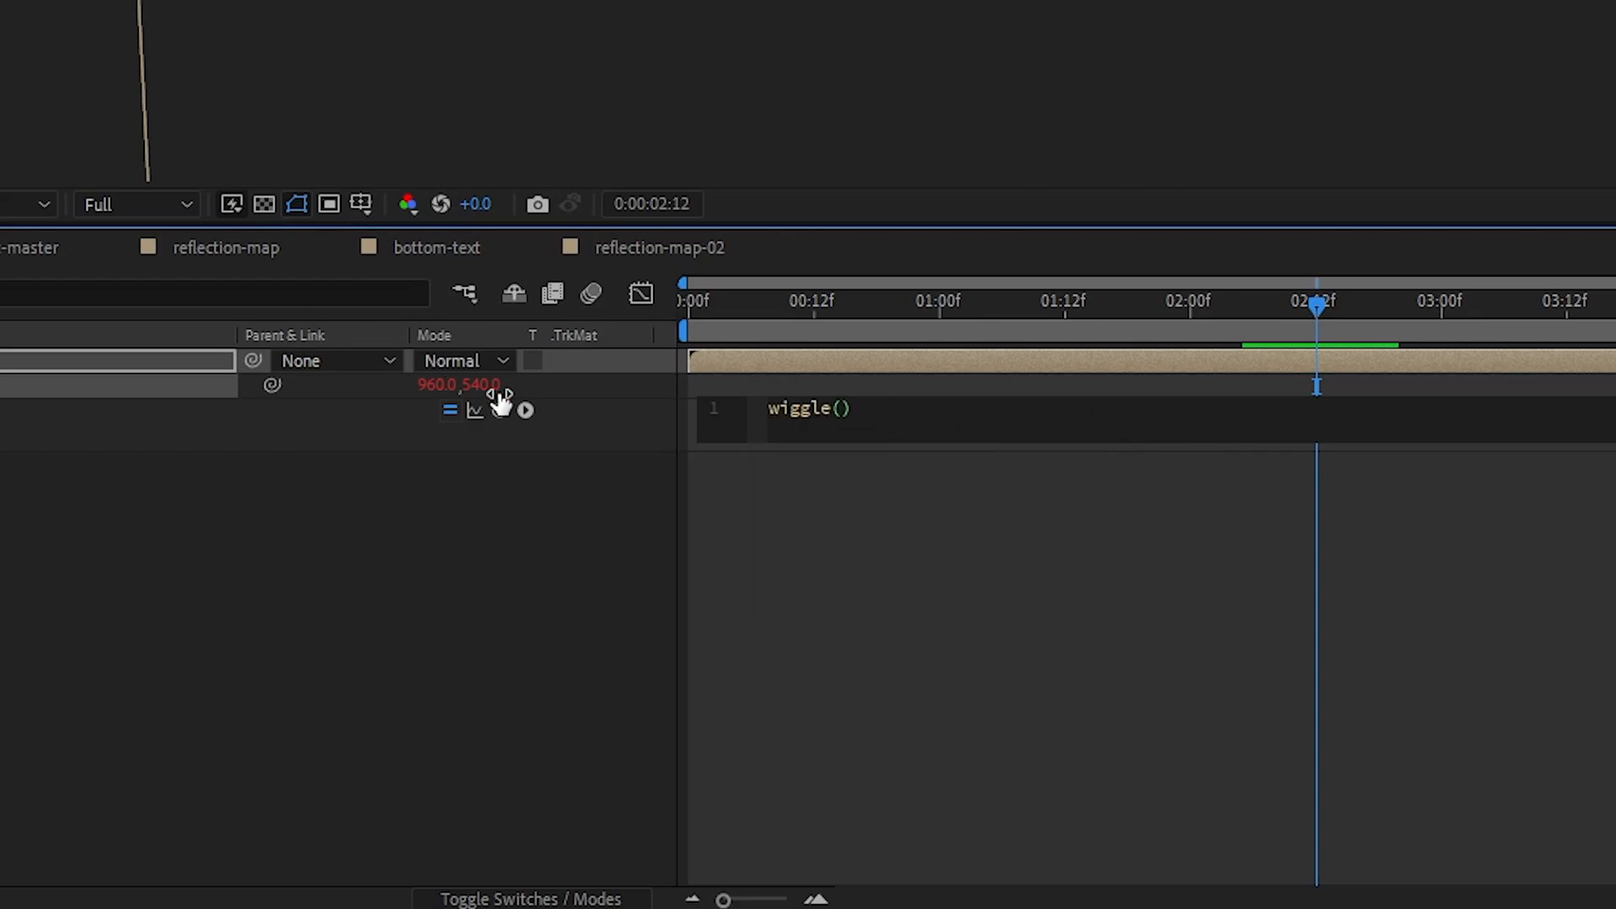
# Link the wiggle expression's first argument to the intensity slider and its second, comma-separated argument to the amount slider
pyautogui.moveTo(499, 410); pyautogui.dragTo(0, 0)
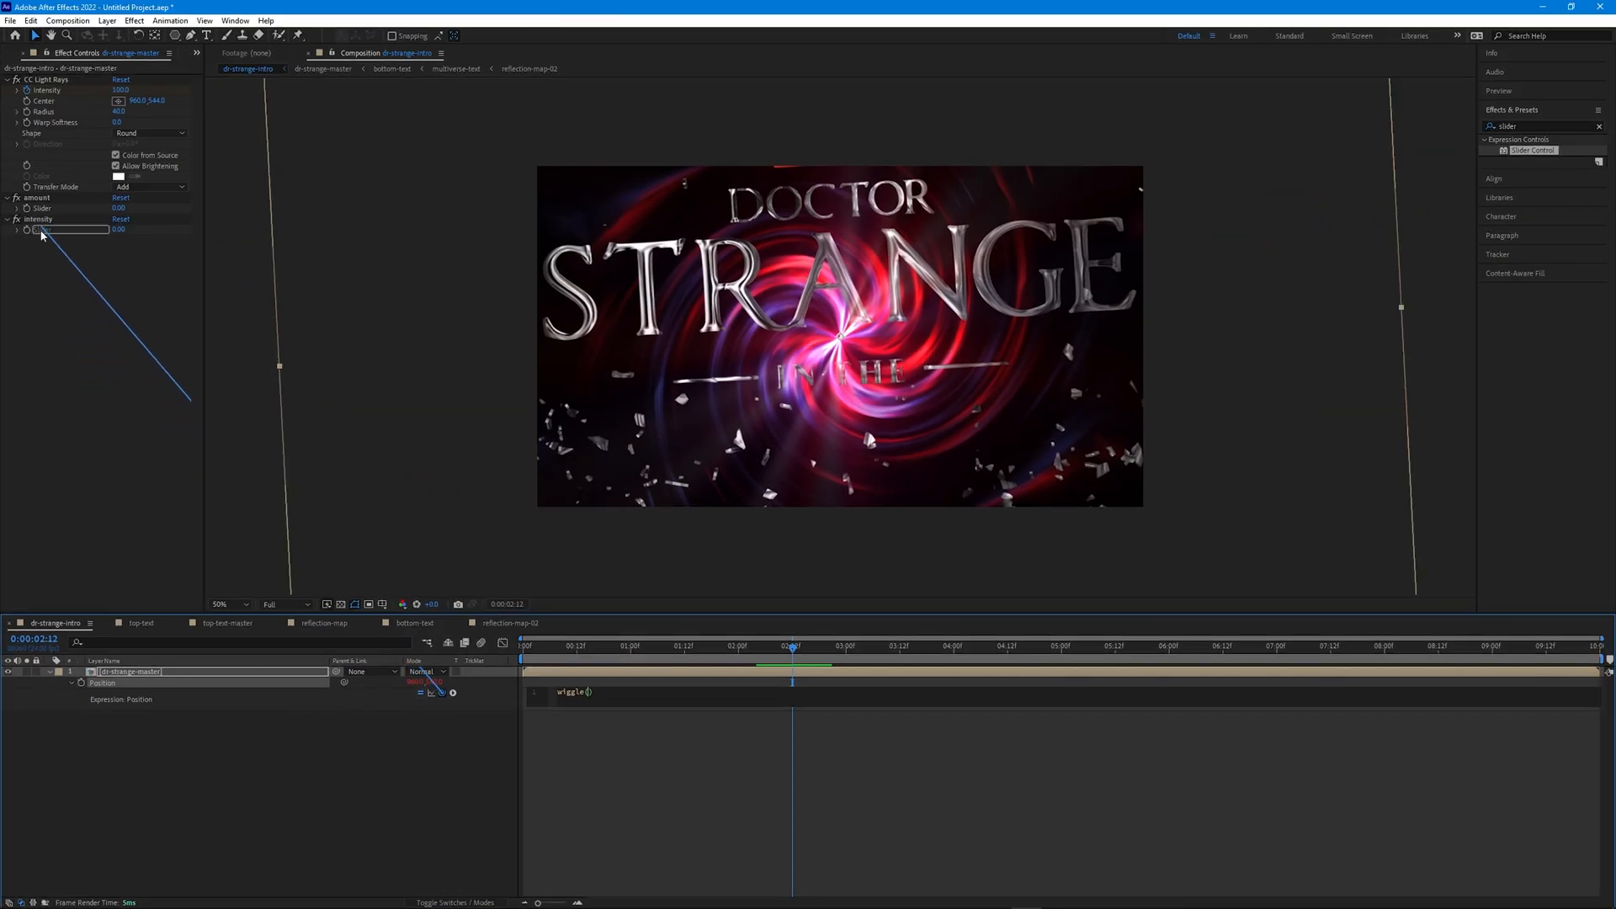
pyautogui.moveTo(42, 234); pyautogui.dragTo(39, 234)
pyautogui.write(',')
pyautogui.moveTo(322, 624); pyautogui.dragTo(36, 211)
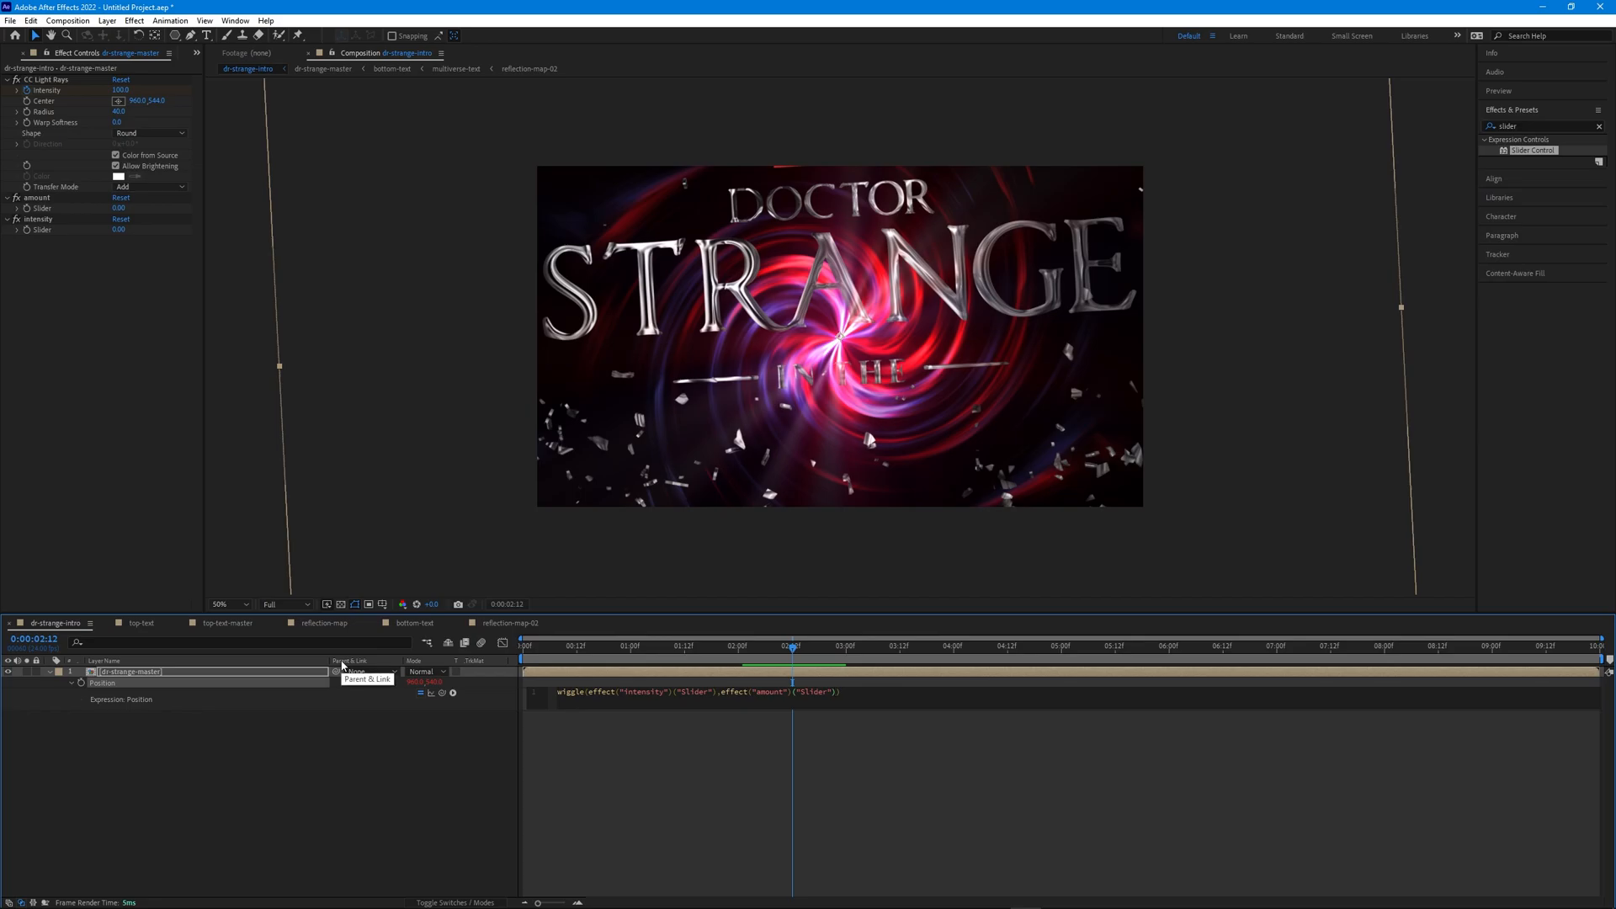
# At the composition's start, set the amount slider to 5 and the intensity slider to 20, and enable keyframing for both
pyautogui.moveTo(624, 651); pyautogui.dragTo(363, 659)
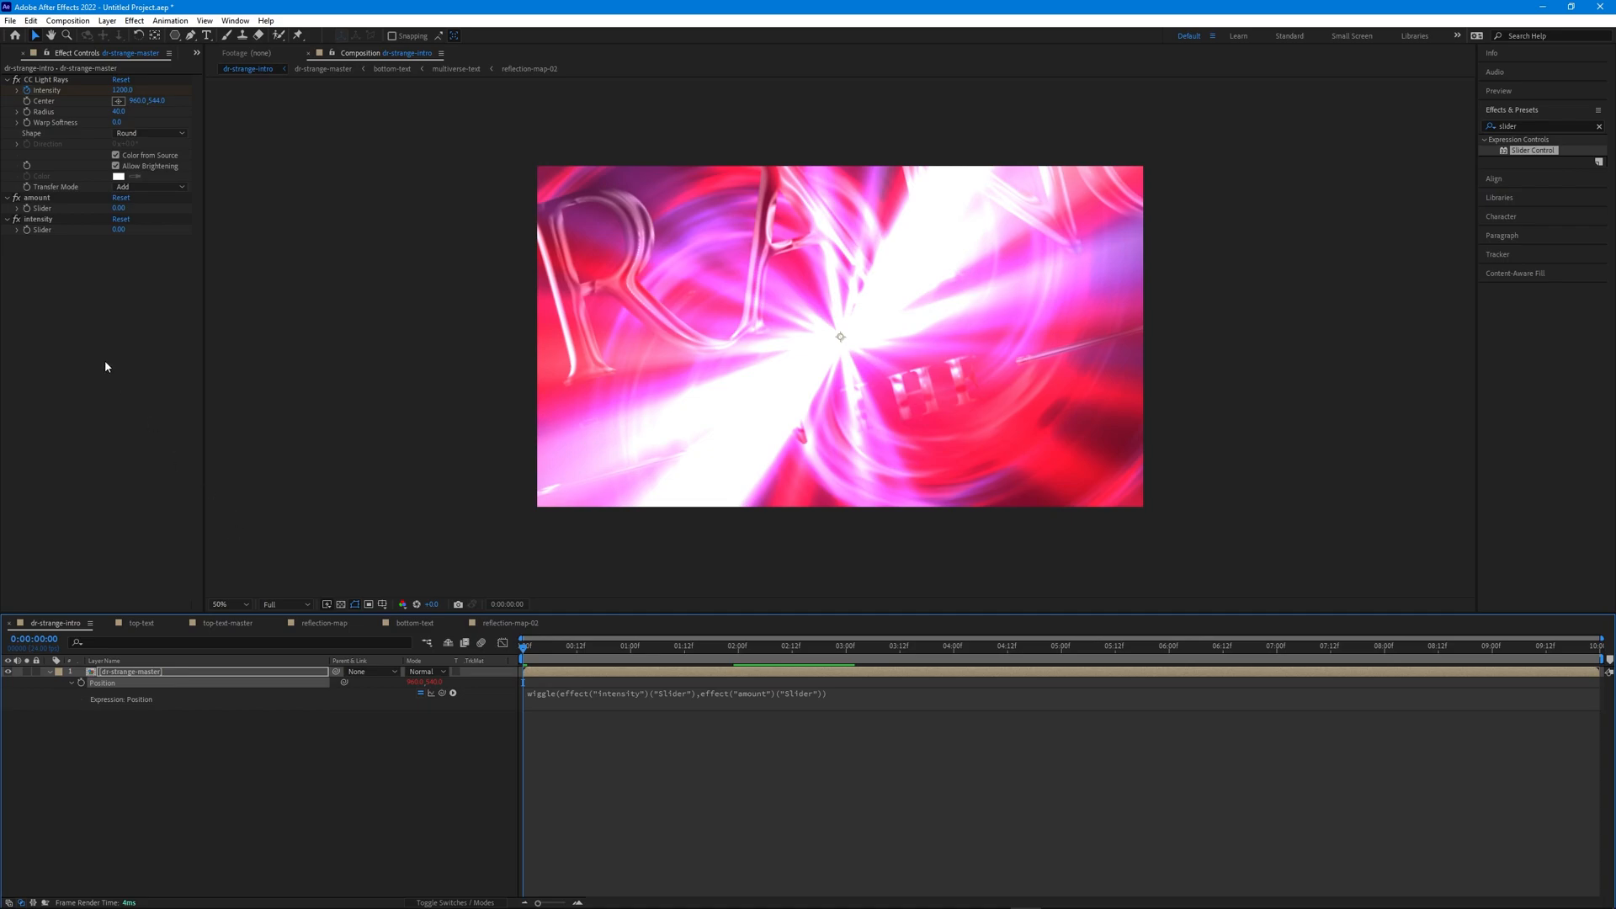
pyautogui.click(118, 208)
pyautogui.write('5')
pyautogui.press('Return')
pyautogui.click(119, 230)
pyautogui.write('2')
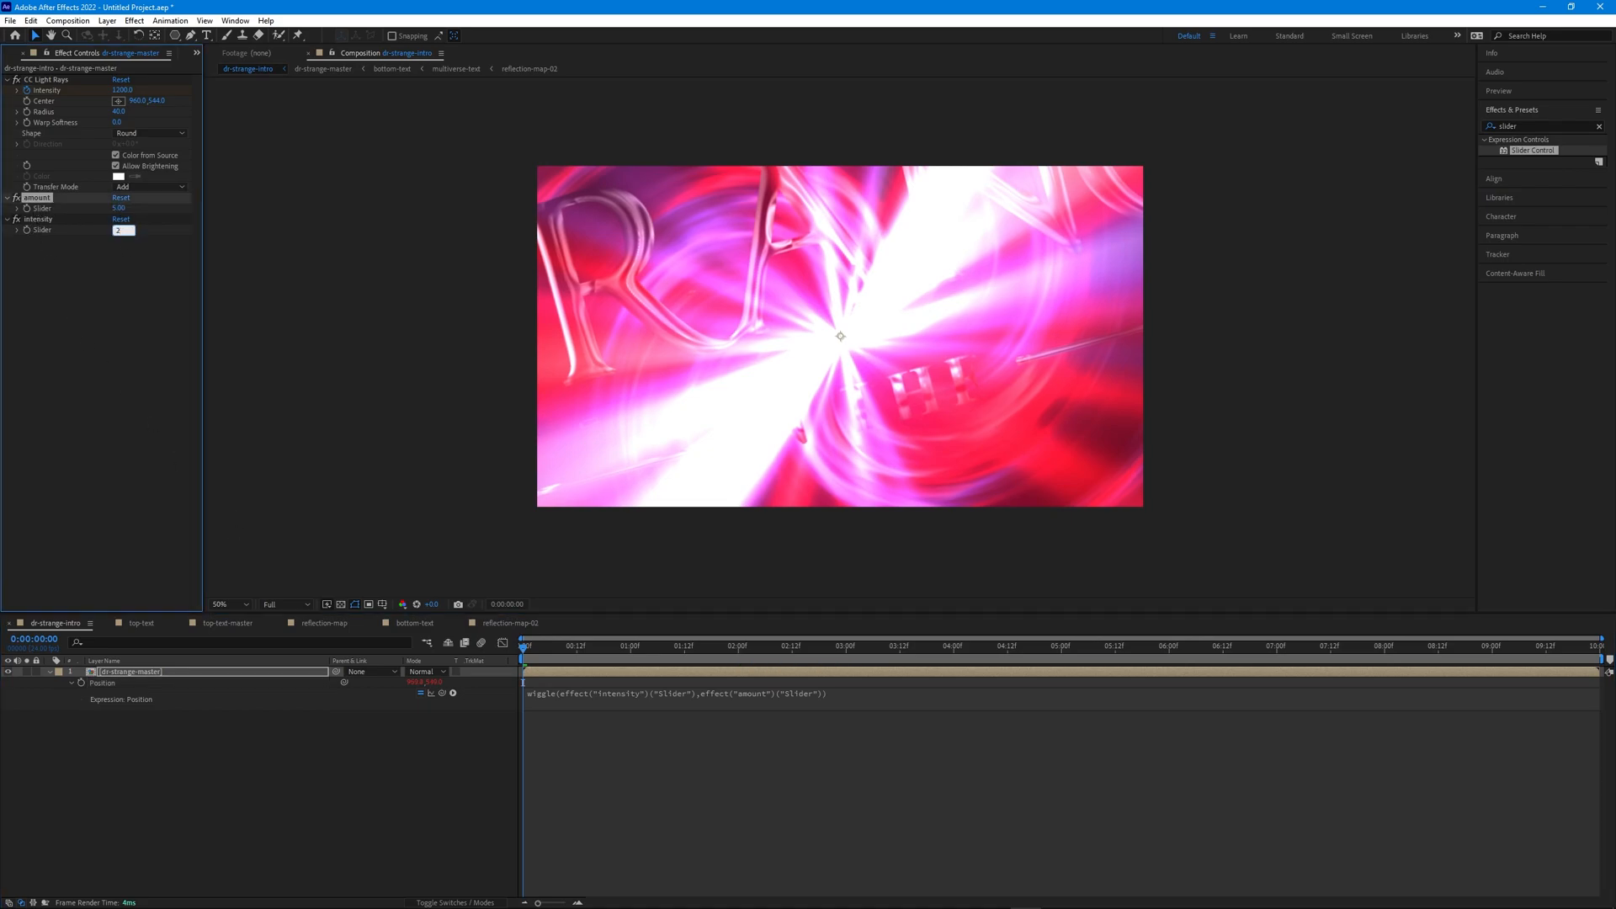
pyautogui.press('Return')
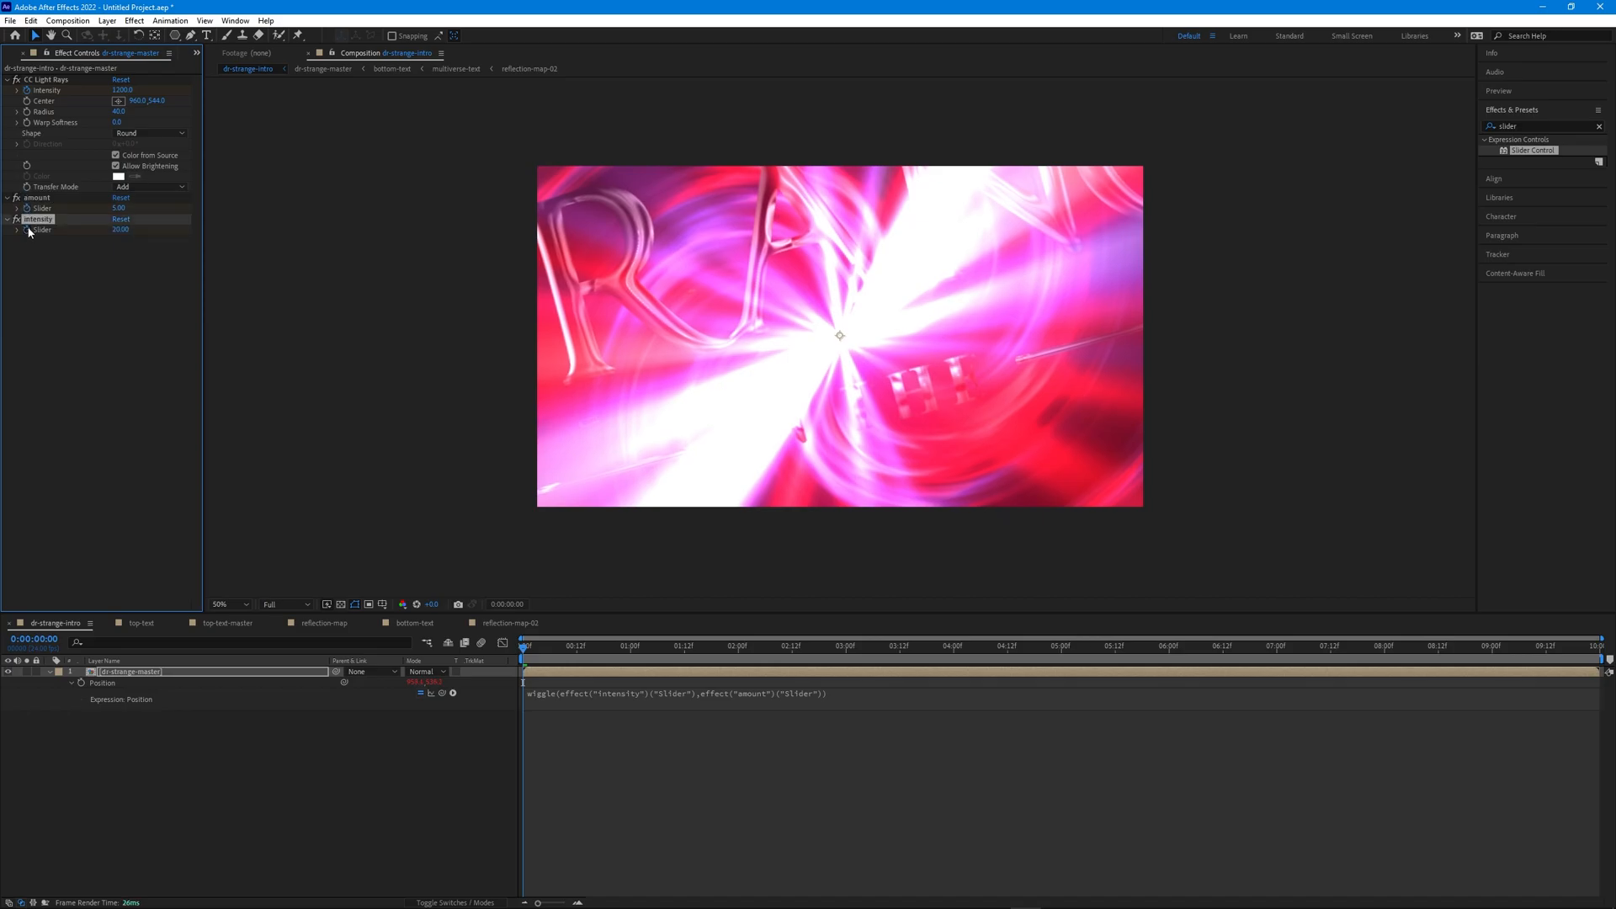
# Set the amount and intensity sliders to 0 at 5 seconds
pyautogui.click(1061, 648)
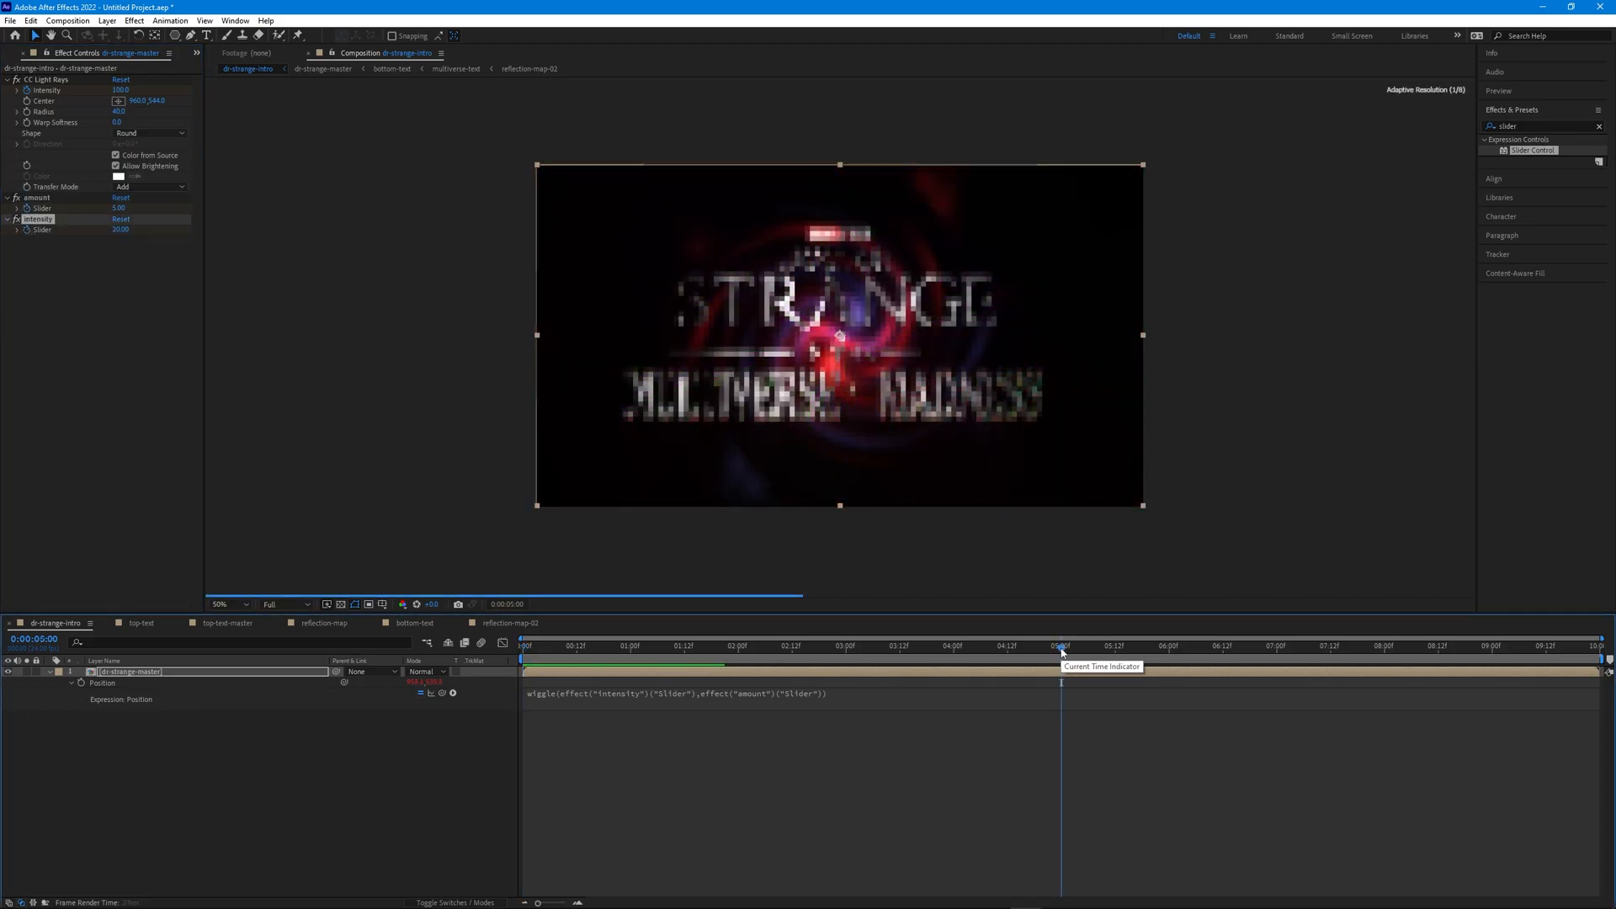
pyautogui.click(119, 207)
pyautogui.click(123, 231)
pyautogui.write('0')
pyautogui.click(120, 333)
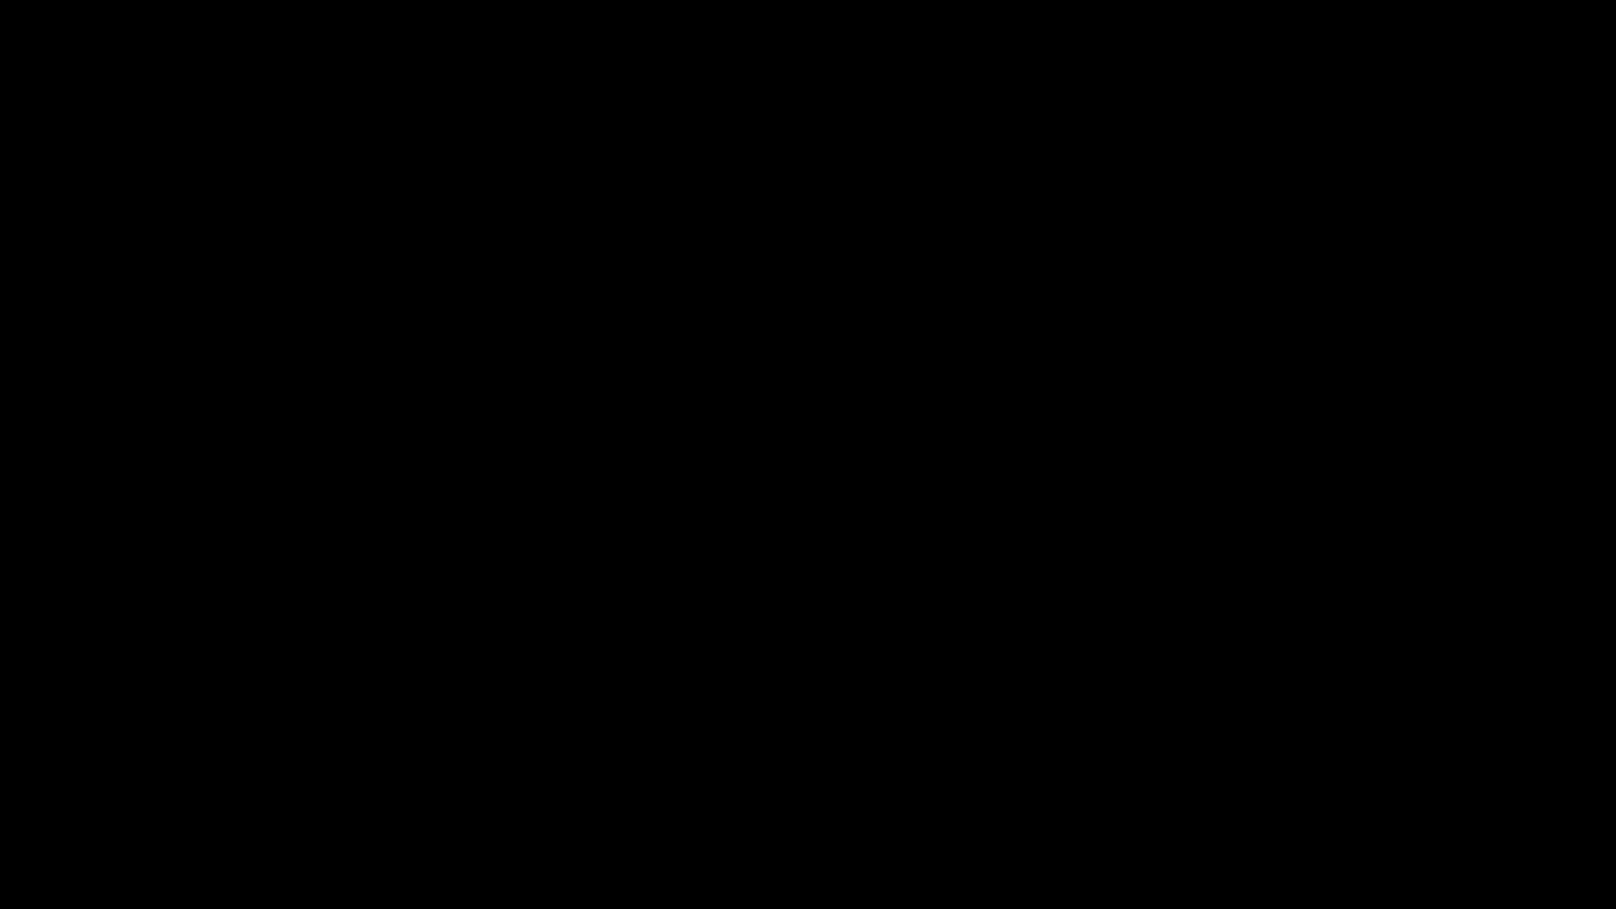